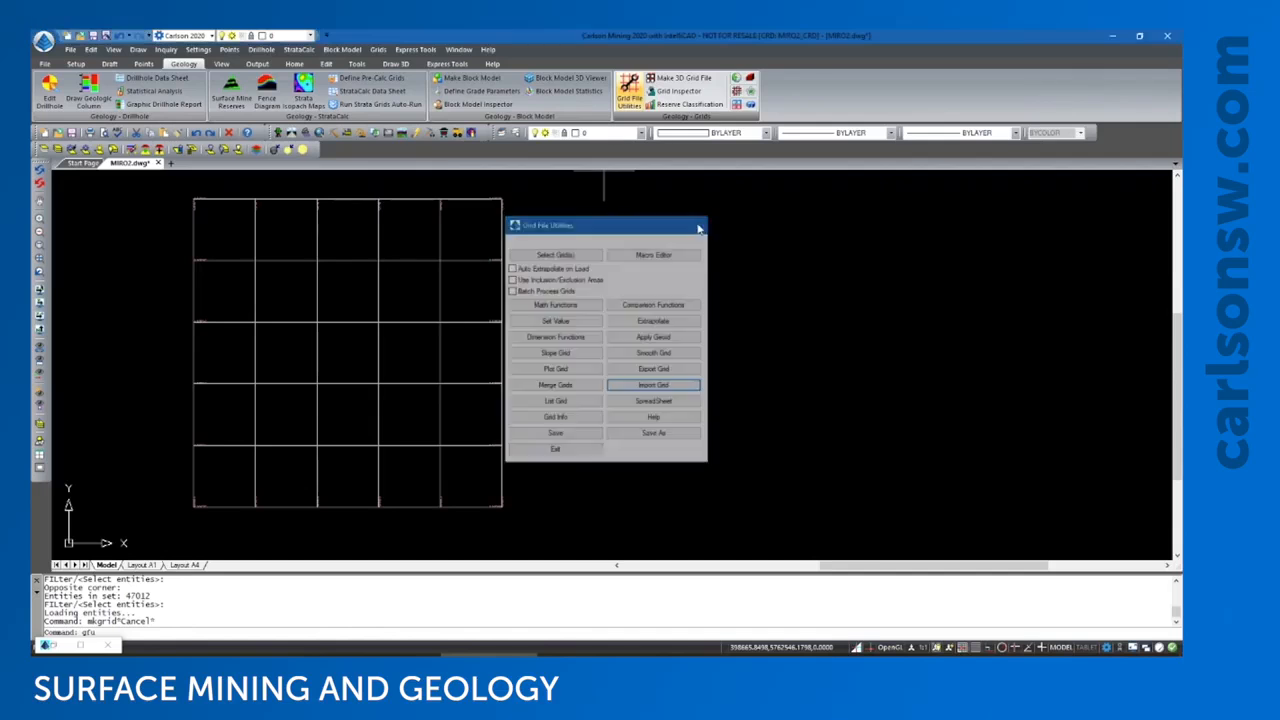
- Turn on the surface_cnt layer in the layer manager to display the surface contours in the drawing
left_click(516, 134)
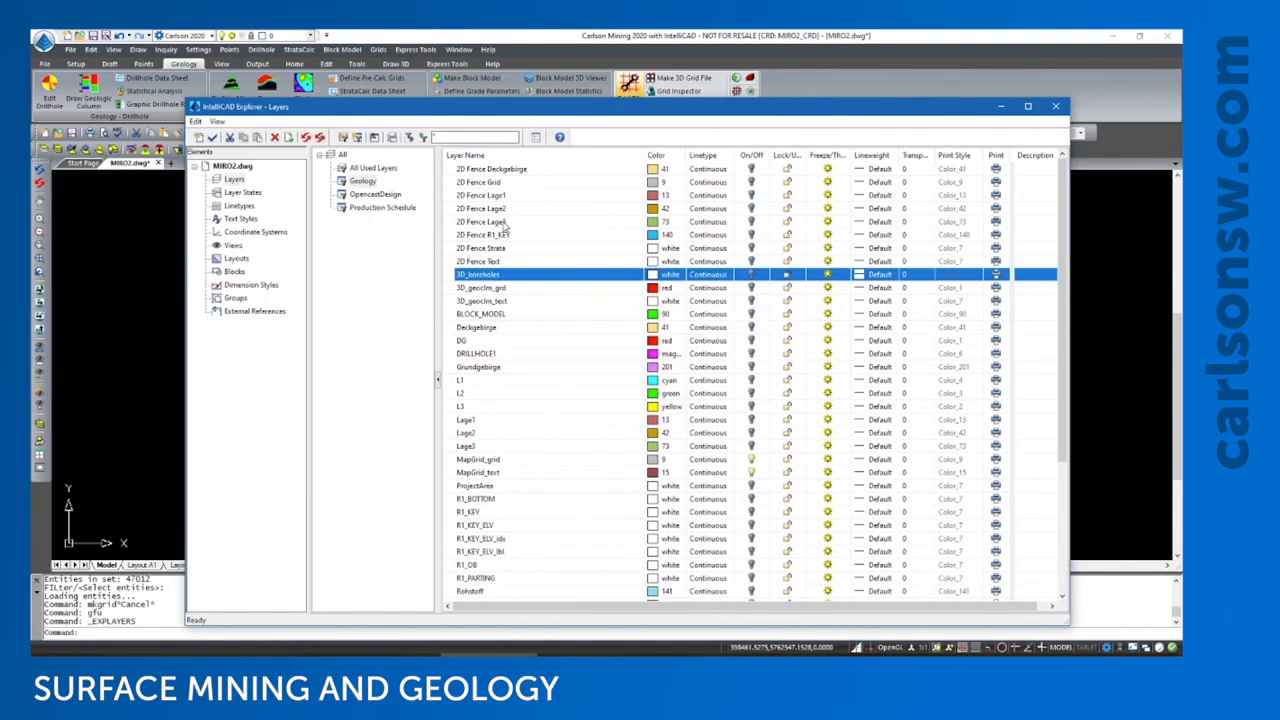
scroll(556, 338, "down", 4)
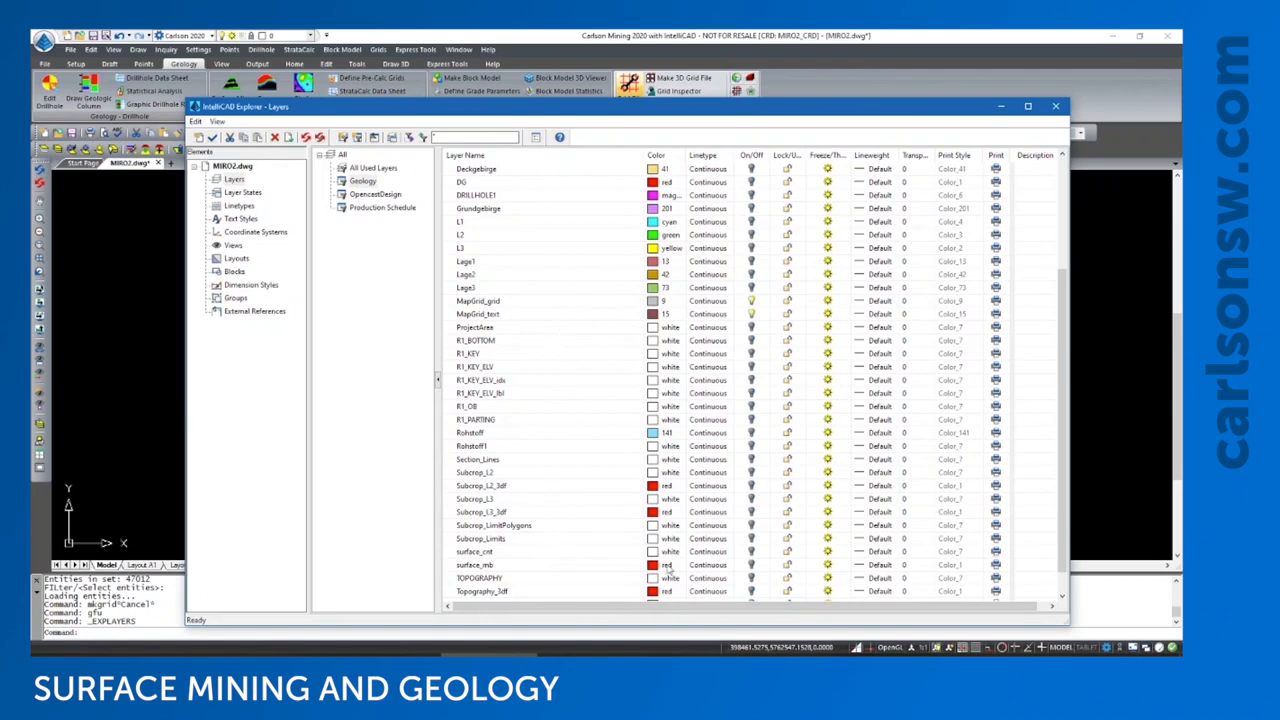
left_click(752, 552)
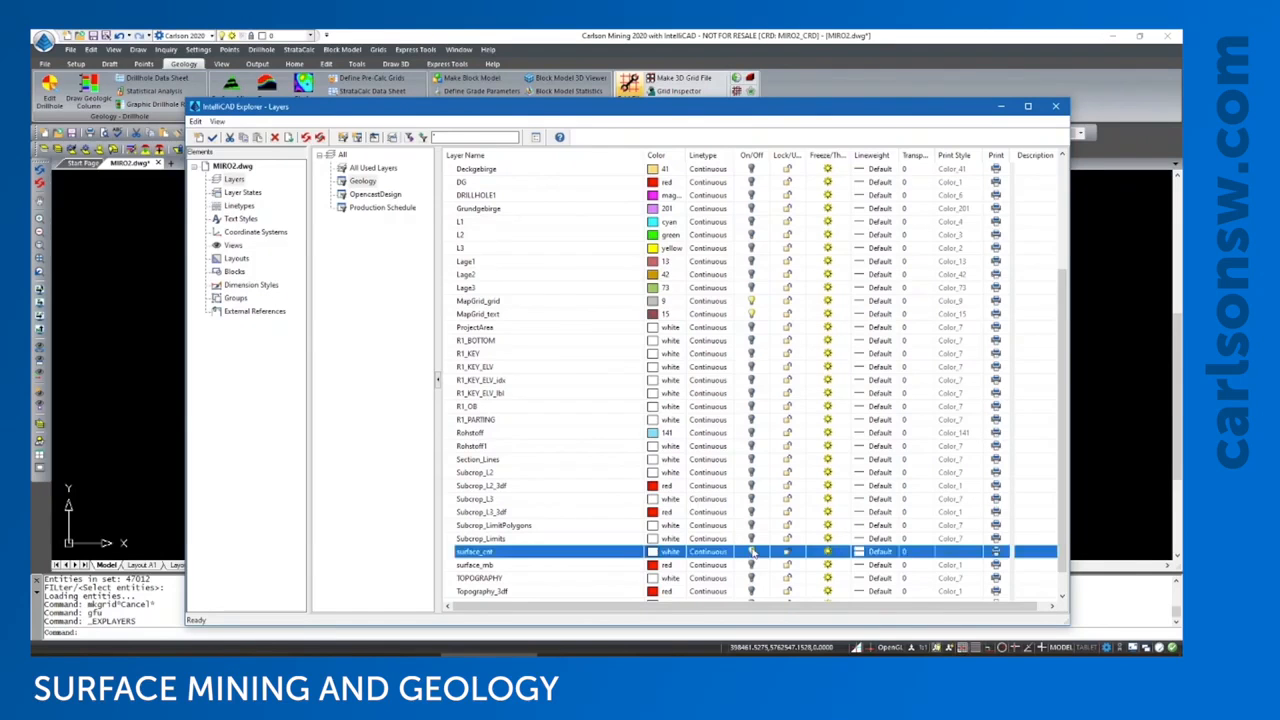
left_click(999, 107)
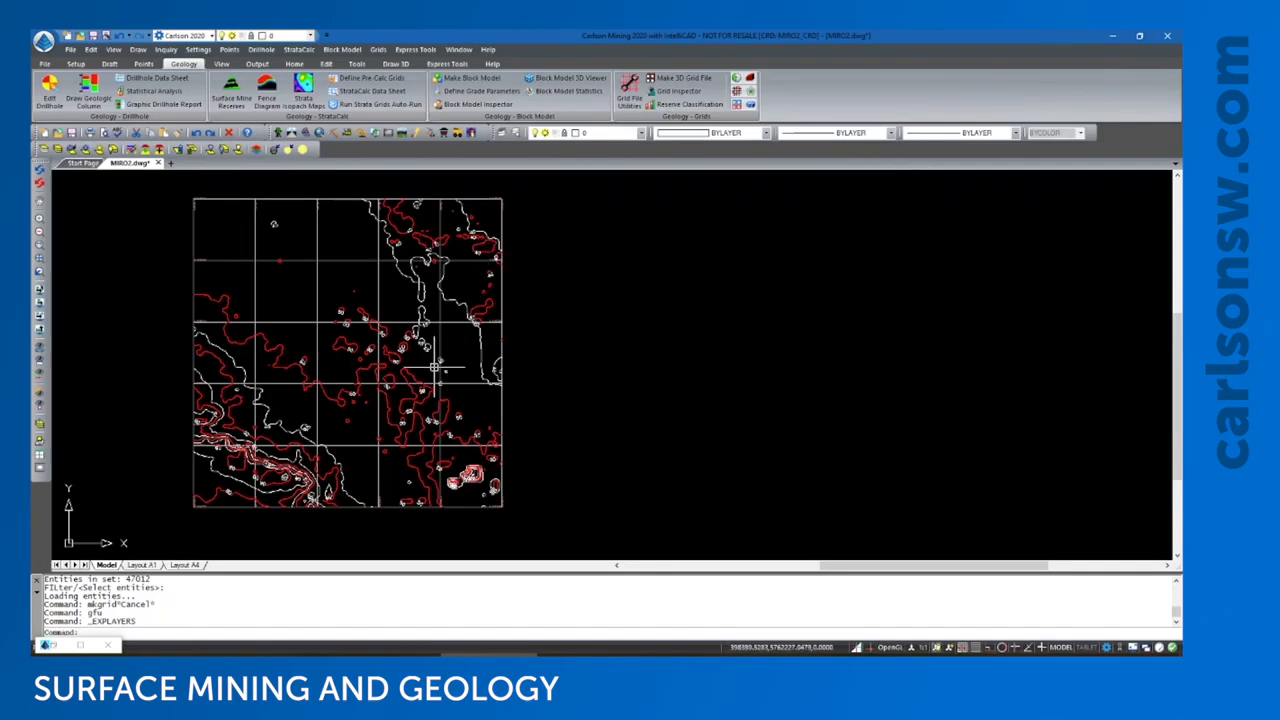
- Turn on the surface_mb layer and turn off surface_cnt to show the coloured elevation map instead of the contours
left_click(80, 645)
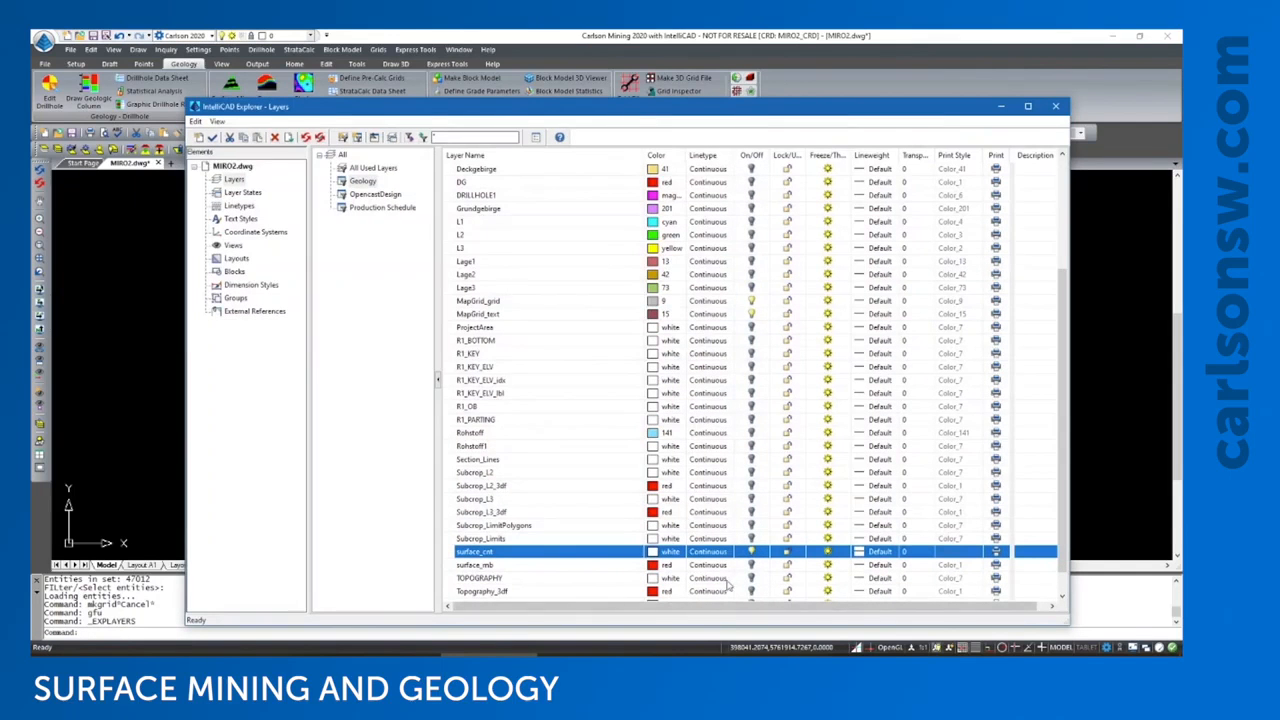
left_click(751, 565)
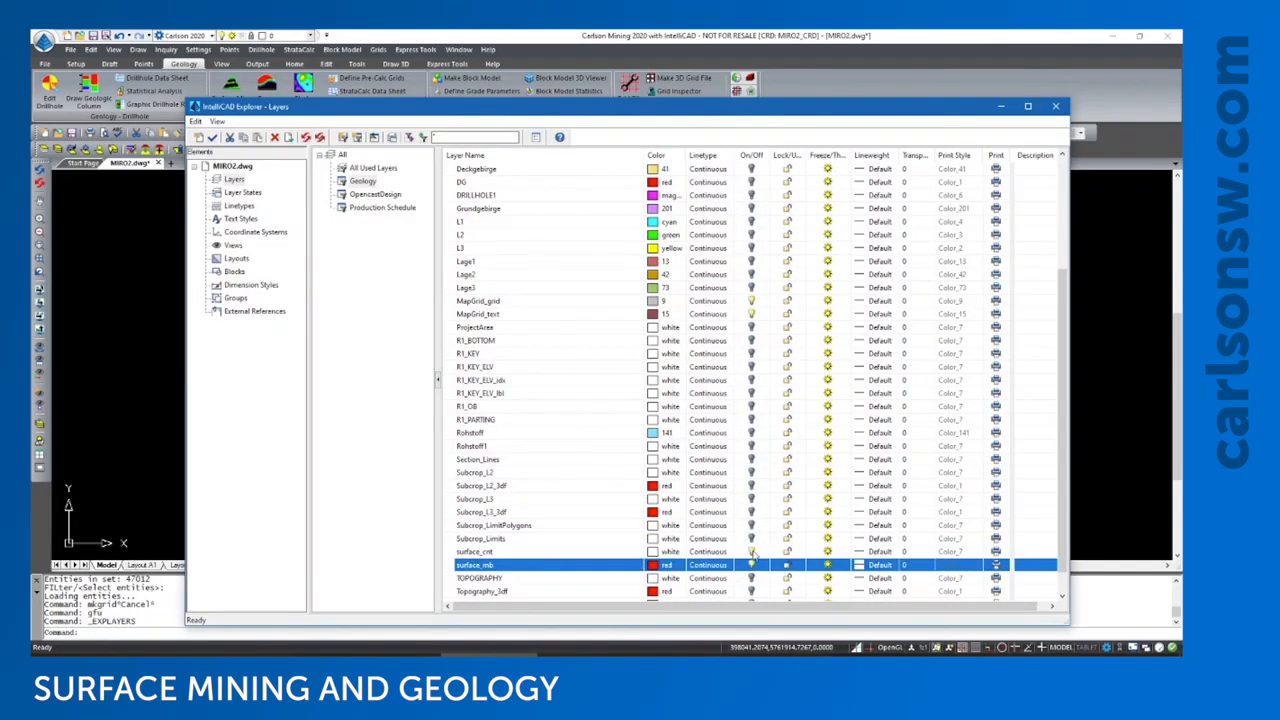
left_click(751, 552)
left_click(1055, 105)
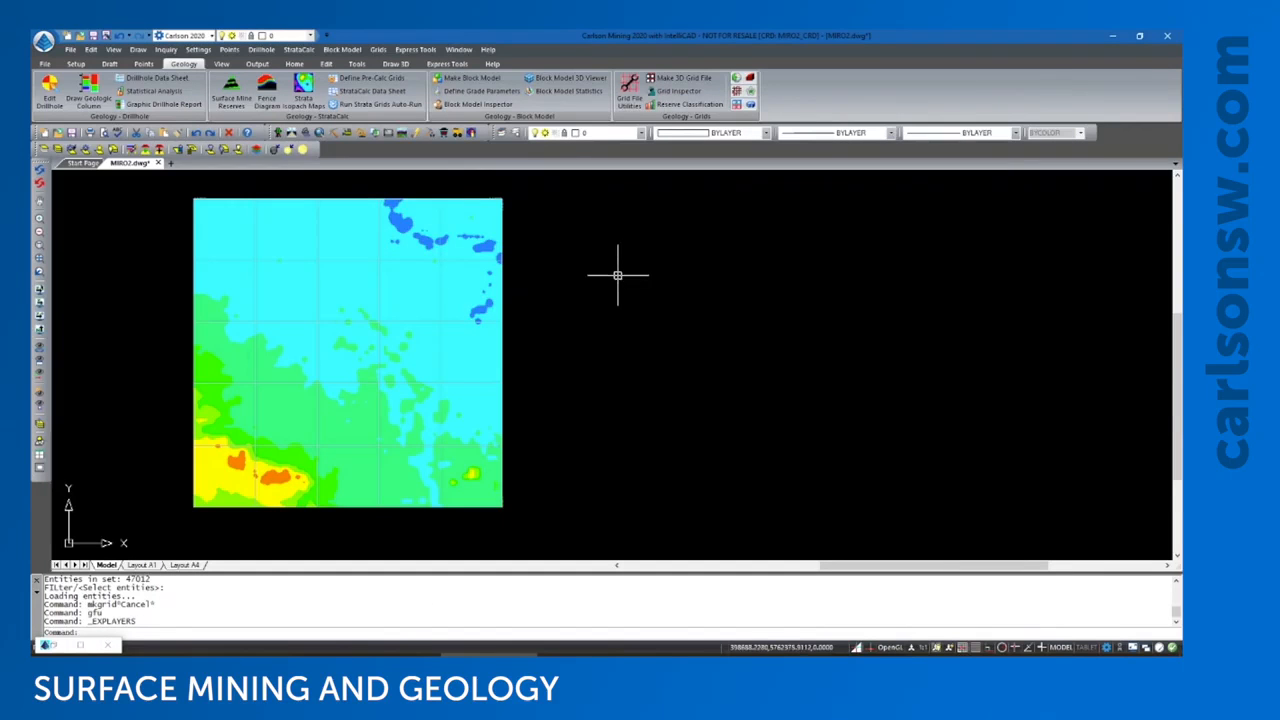
- Import drillholes from separate files, using survey.csv as collar data and downhole.csv as strata data, and accept the data file format
left_click(262, 49)
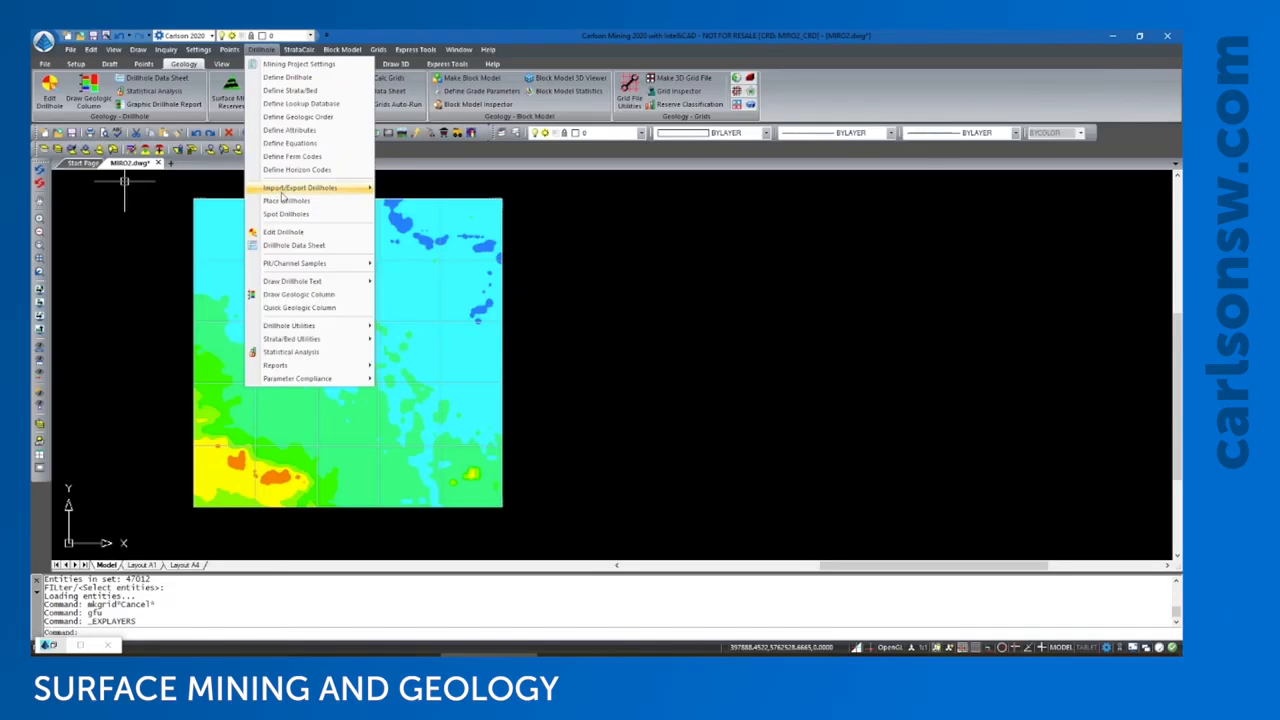
mouse_move(285, 190)
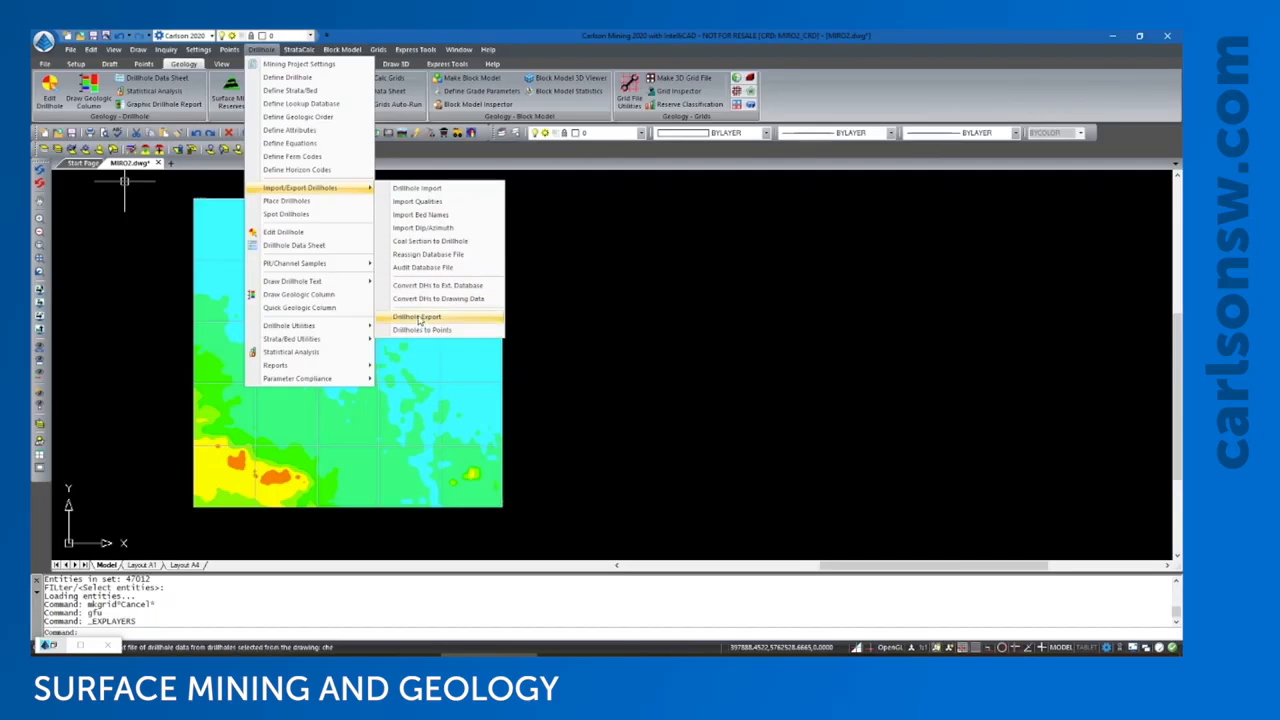
left_click(409, 192)
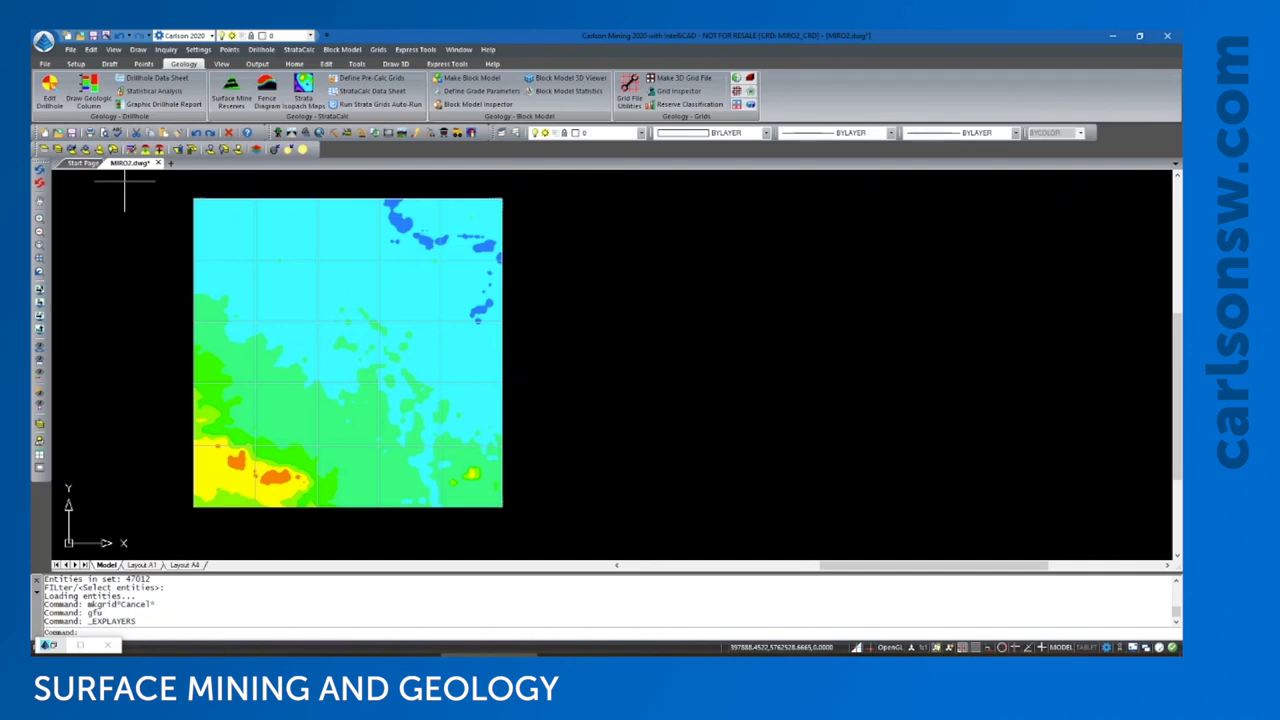
left_click(597, 289)
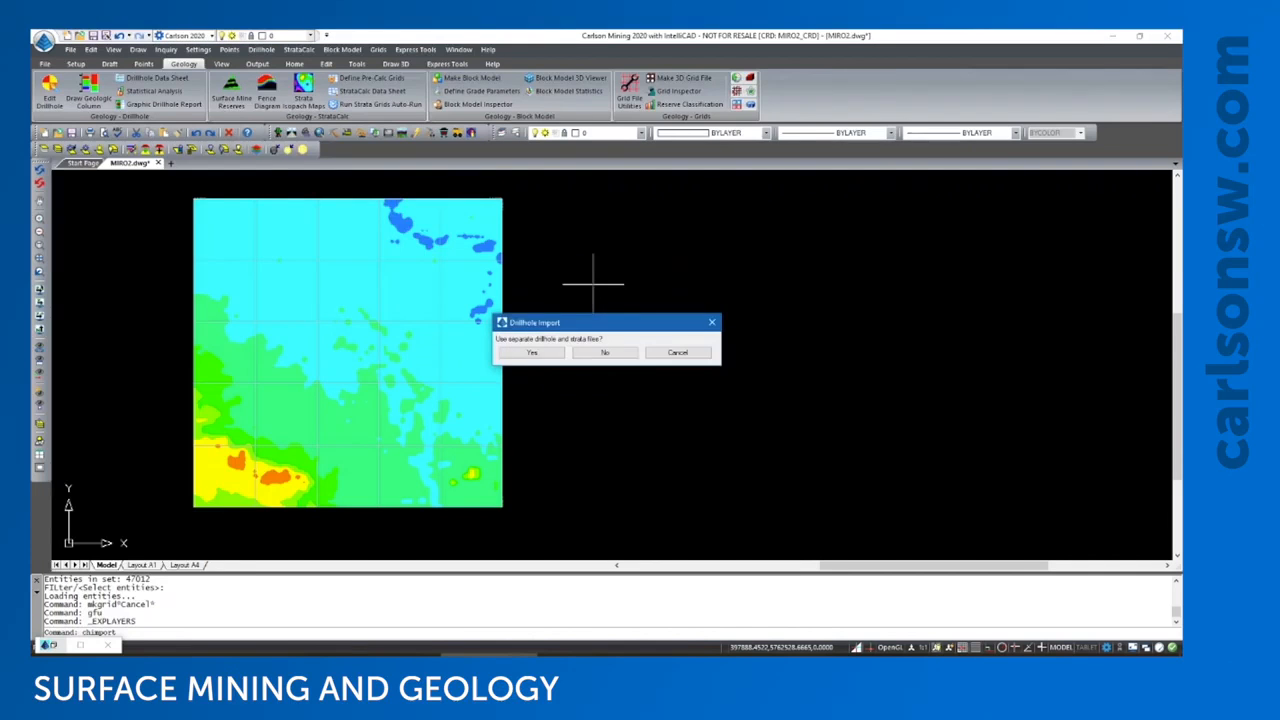
left_click(550, 352)
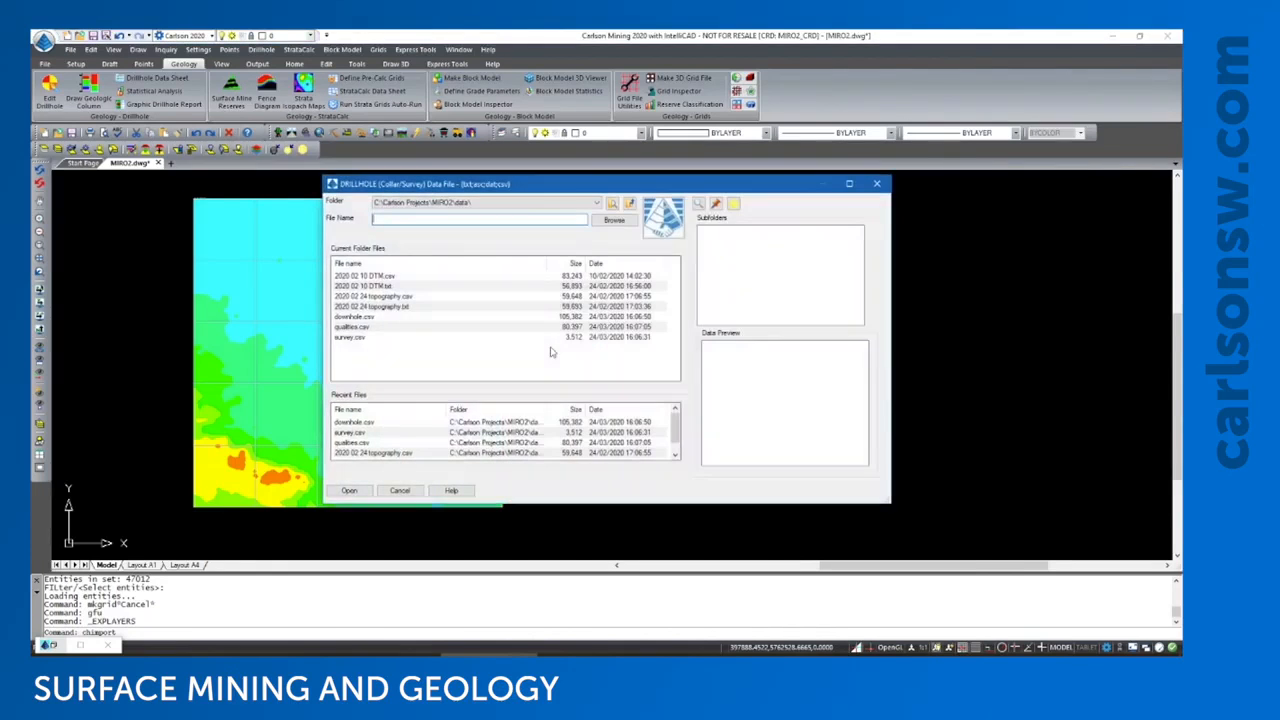
left_click(363, 341)
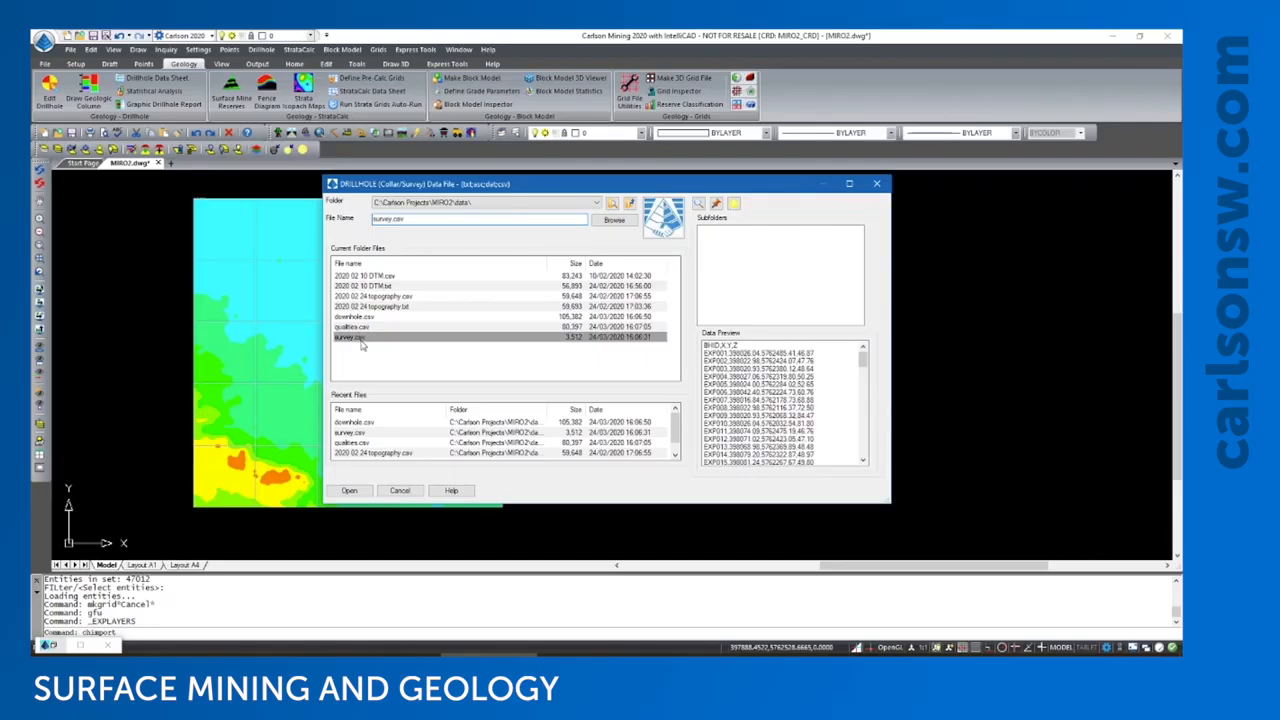
left_click(355, 490)
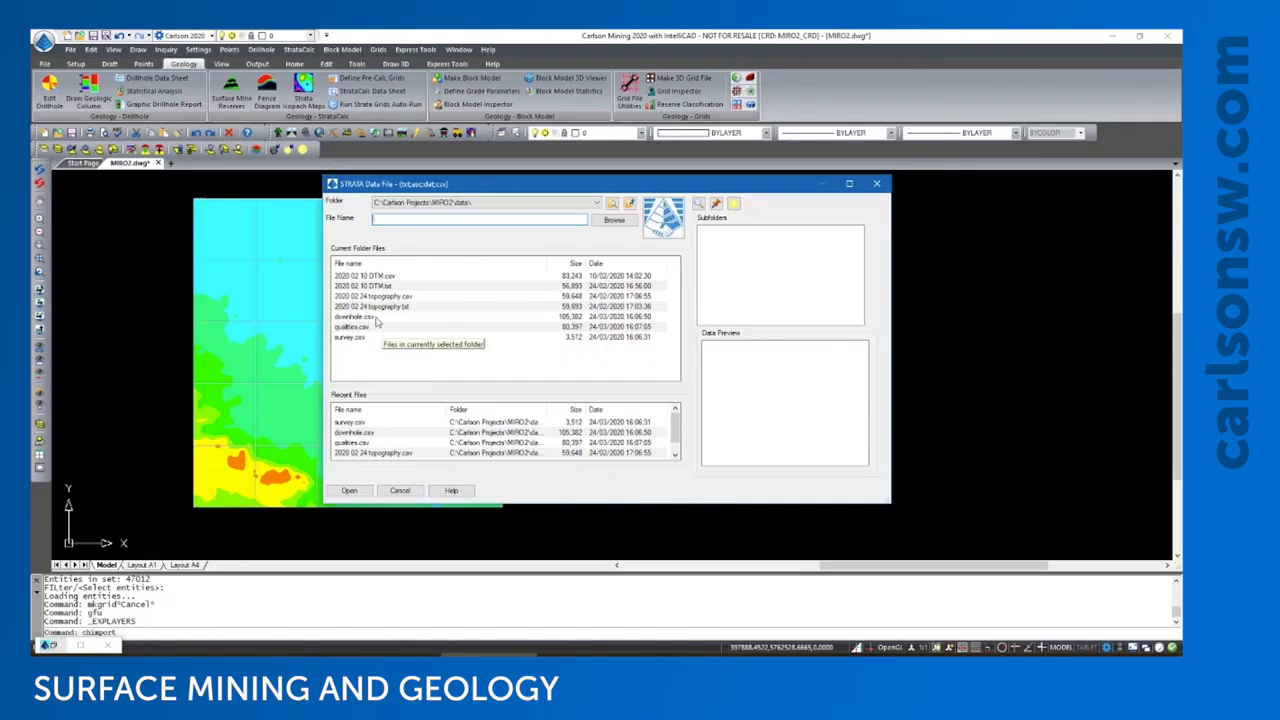
left_click(356, 316)
left_click(351, 491)
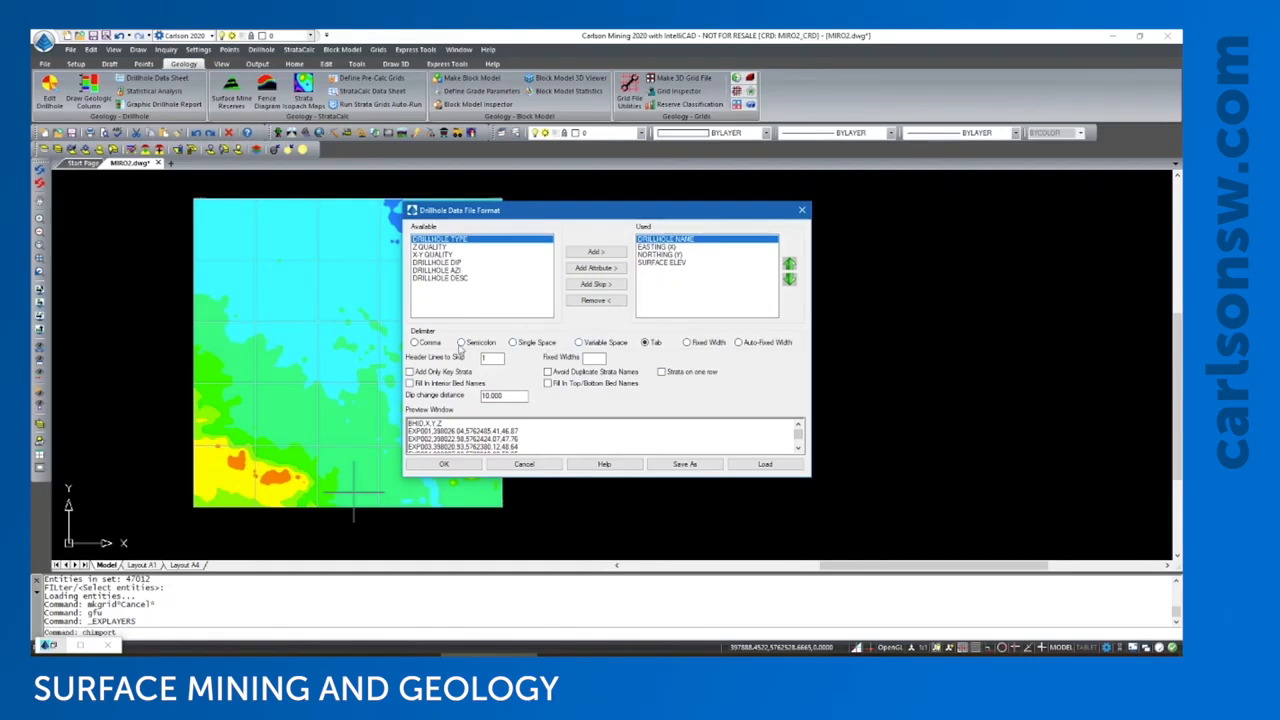
left_click(466, 468)
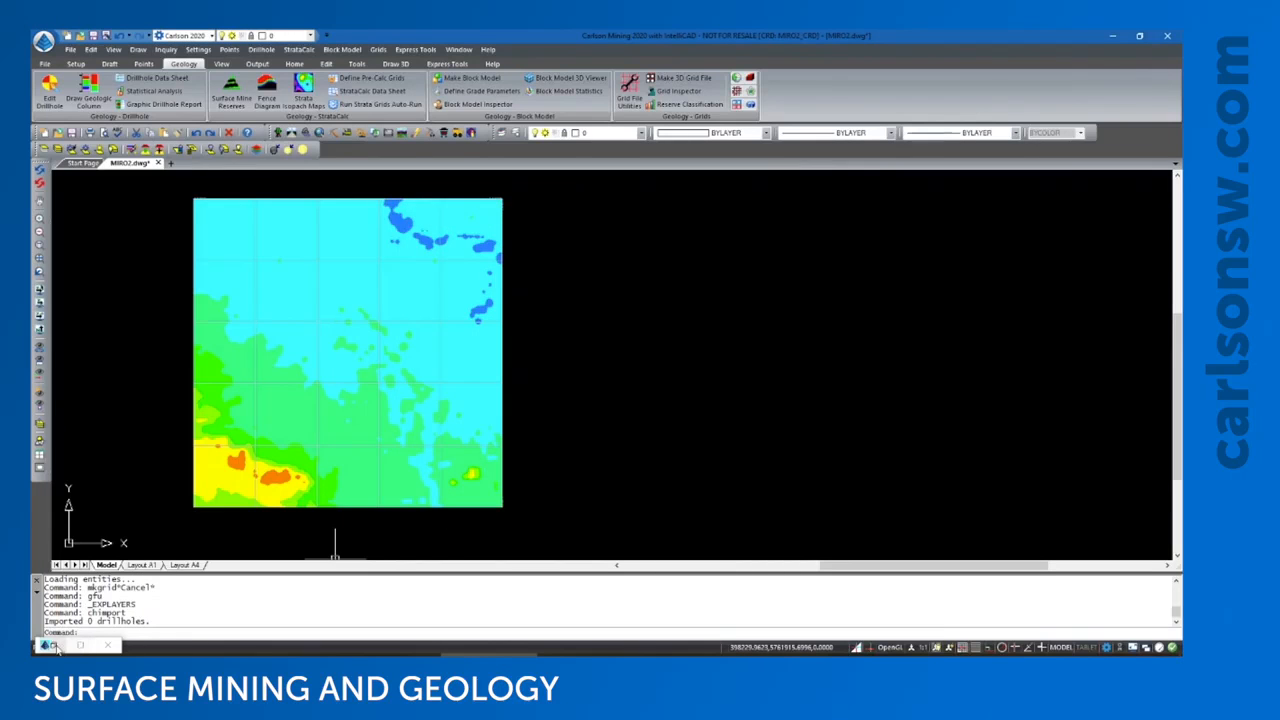
- Turn off the surface_mb layer and turn on DRILLHOLE1 to display the drillhole locations
left_click(52, 646)
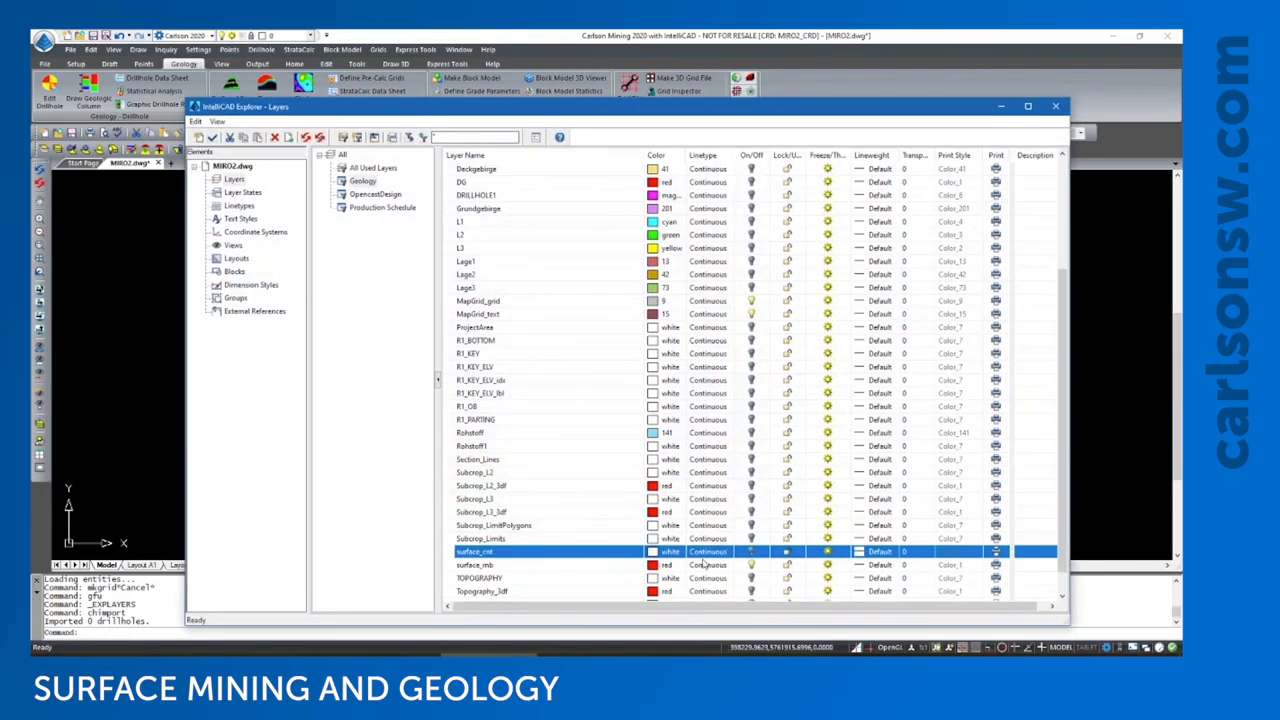
left_click(754, 566)
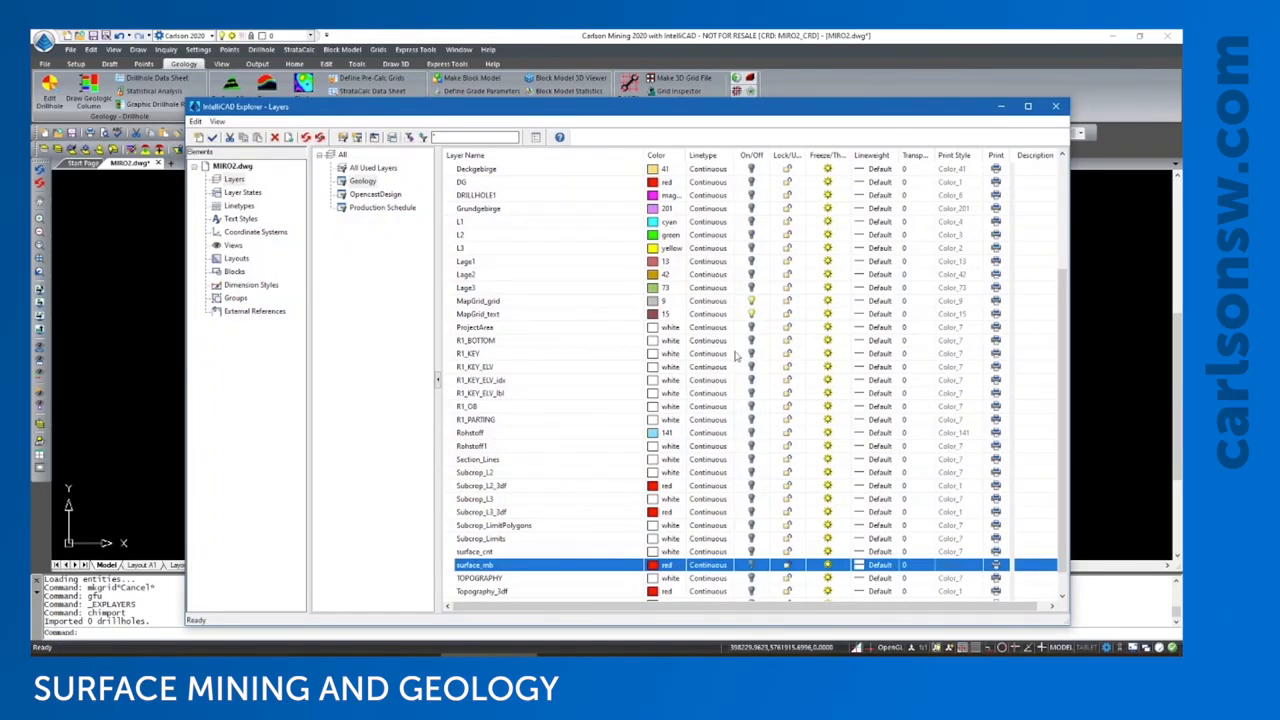
left_click(751, 197)
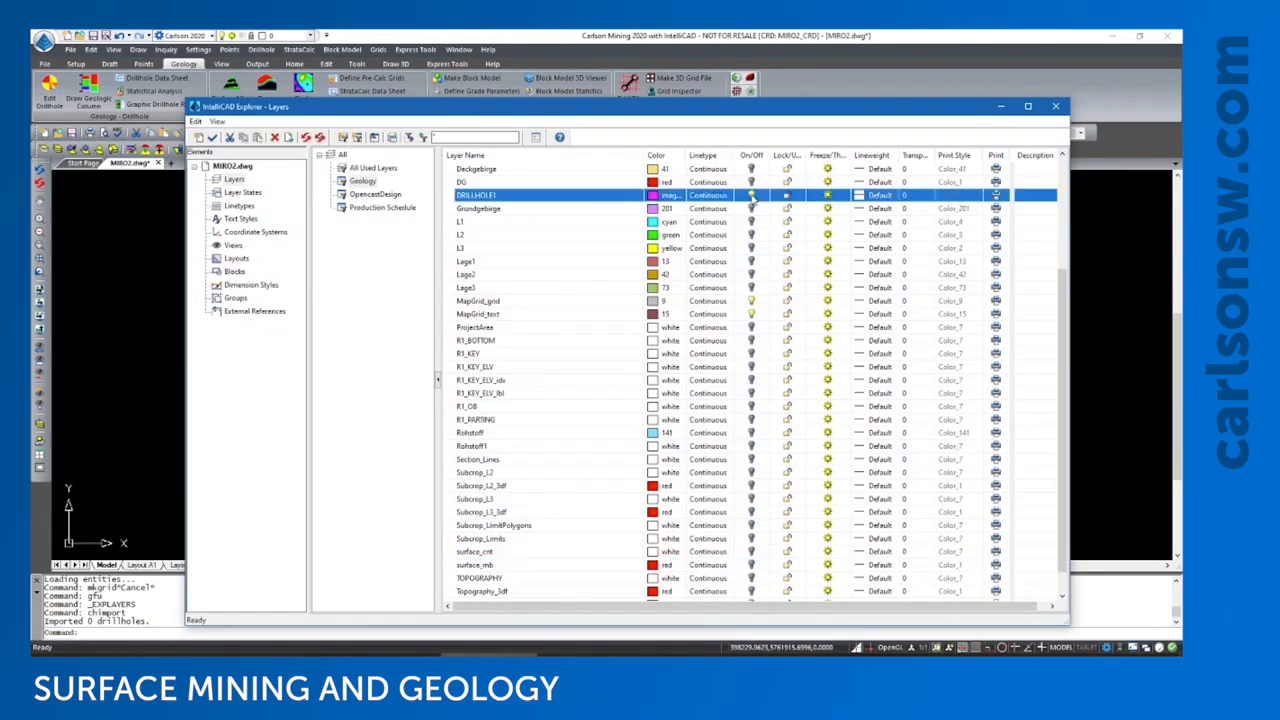
left_click(1001, 106)
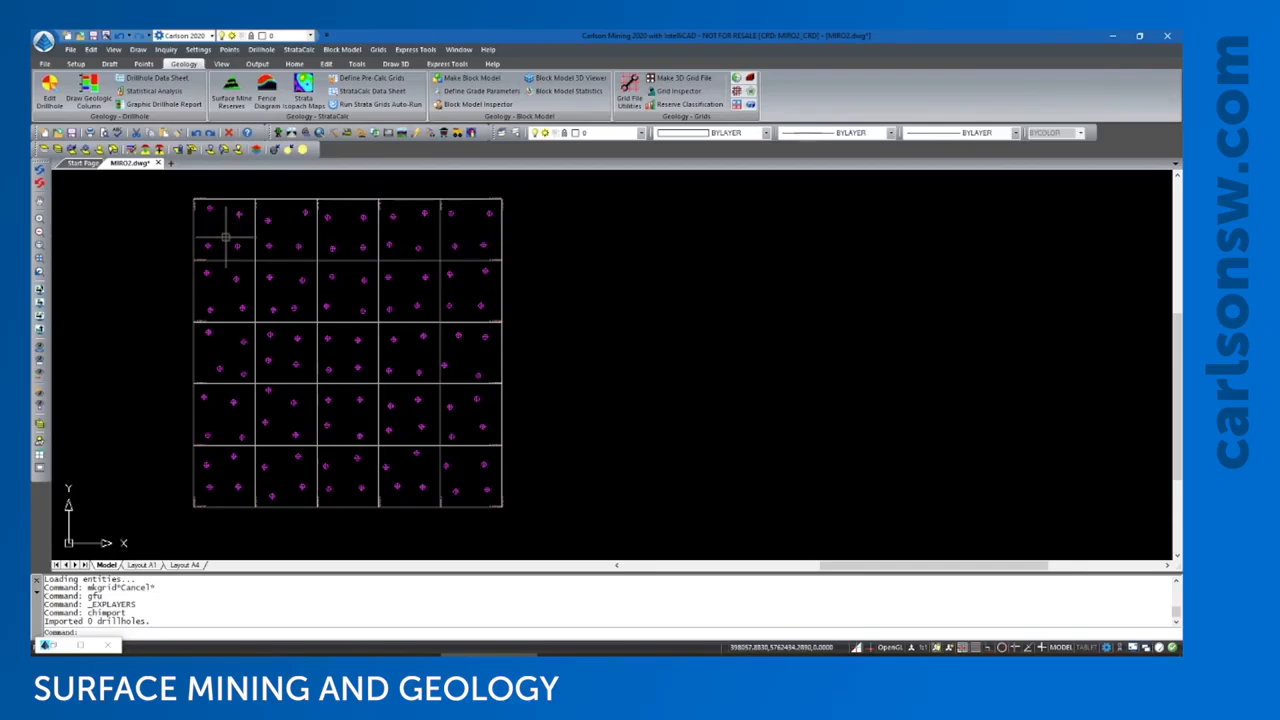
- Open drillhole EXP033 in the grid cell at second row, second column, review its strata entries, and close it without saving
double_click(303, 279)
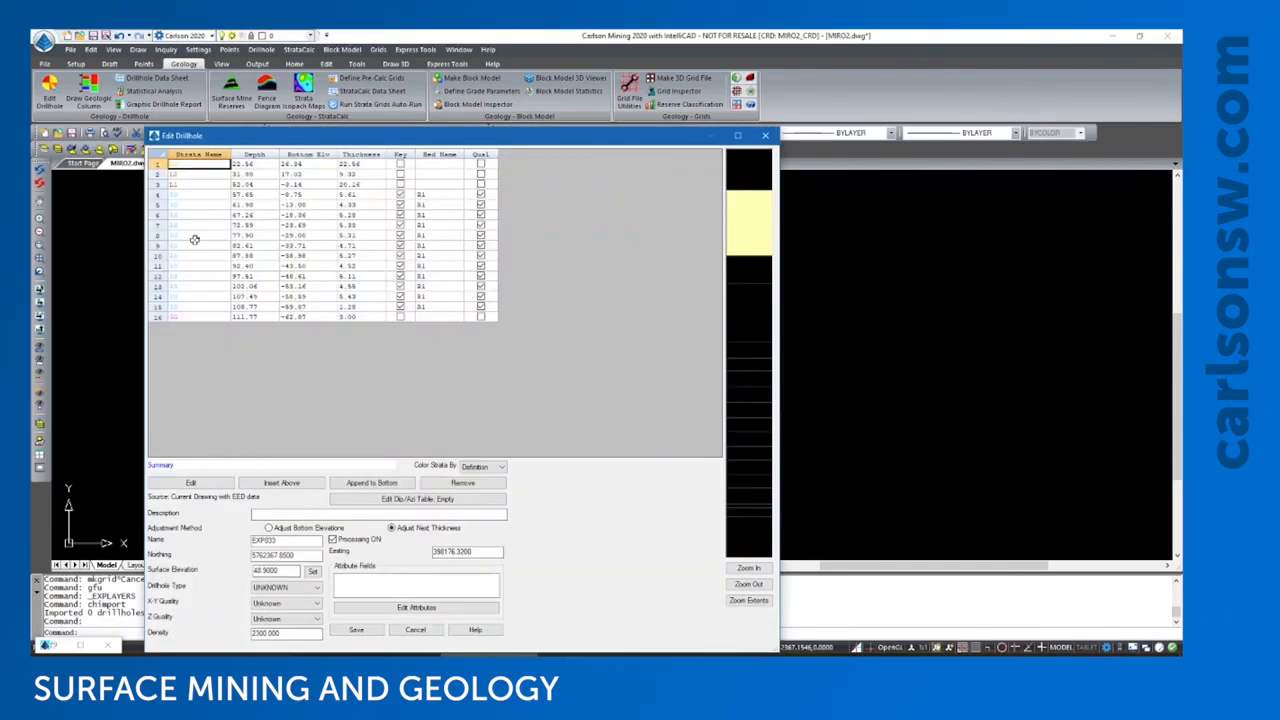
left_click(203, 175)
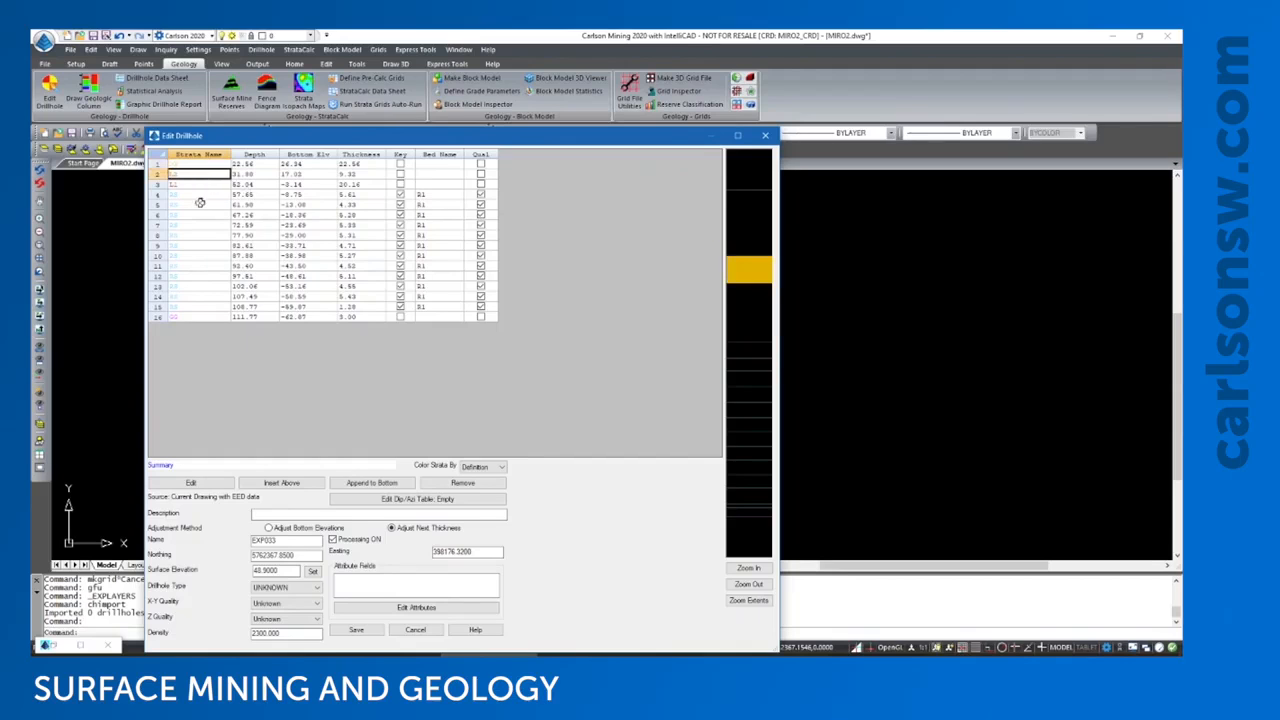
left_click(200, 204)
left_click(197, 256)
left_click(415, 629)
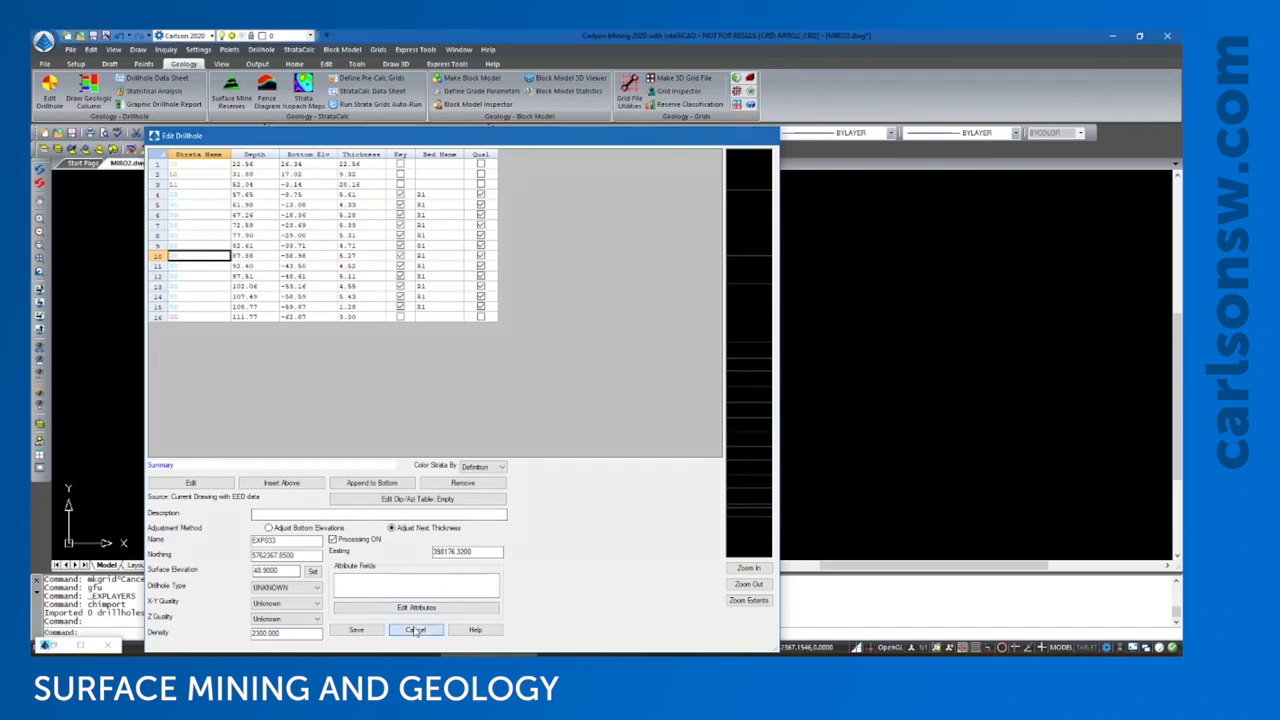
- Load all drillholes inside the map grid into the Drillhole Data Sheet
left_click(261, 49)
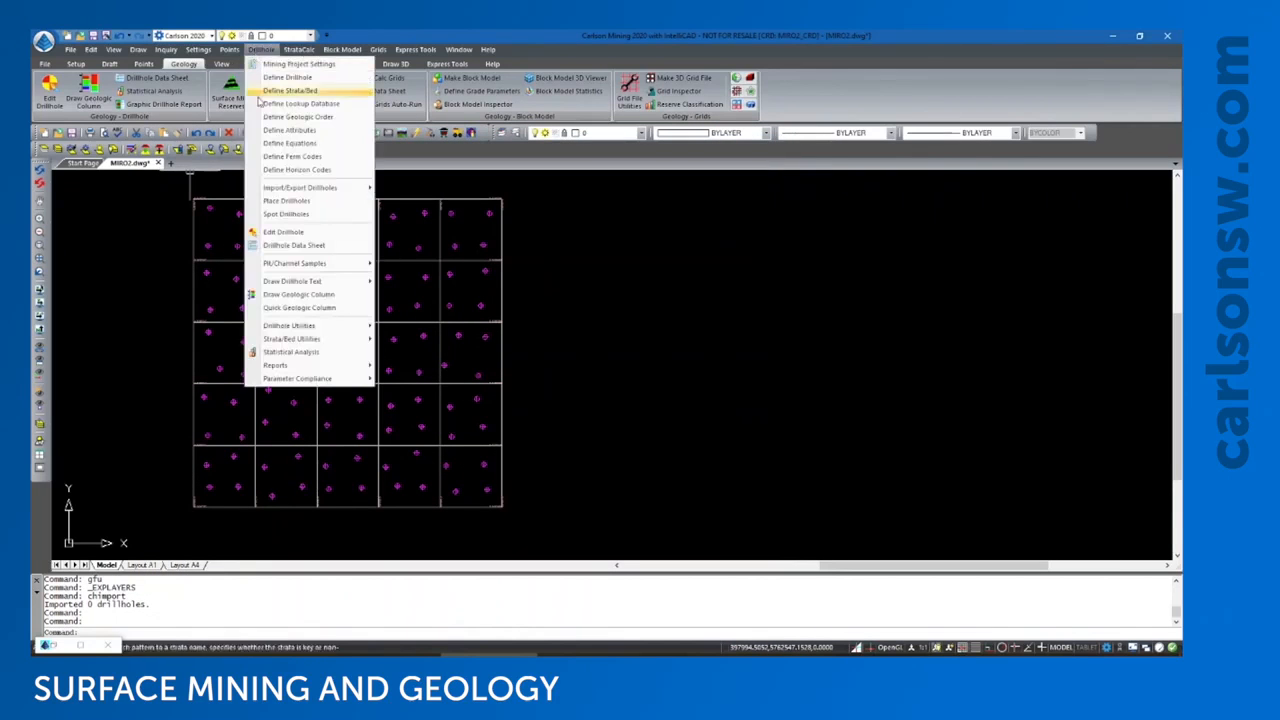
left_click(276, 247)
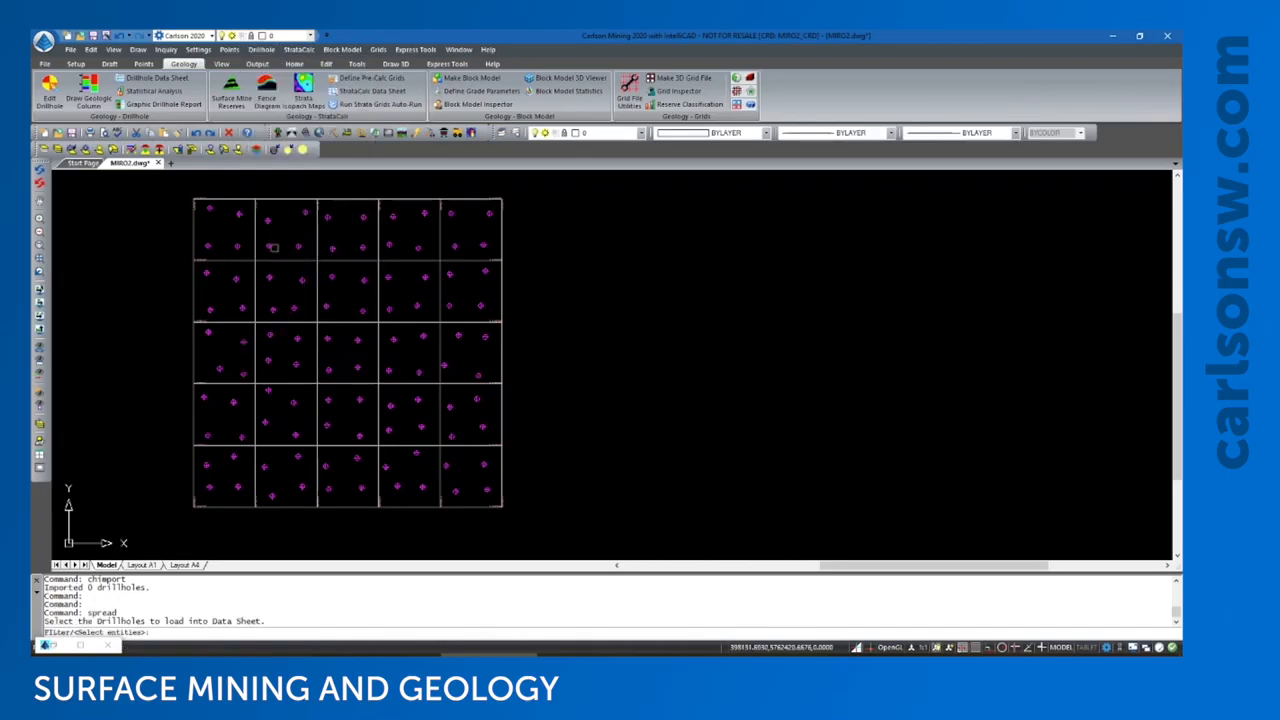
left_click(166, 190)
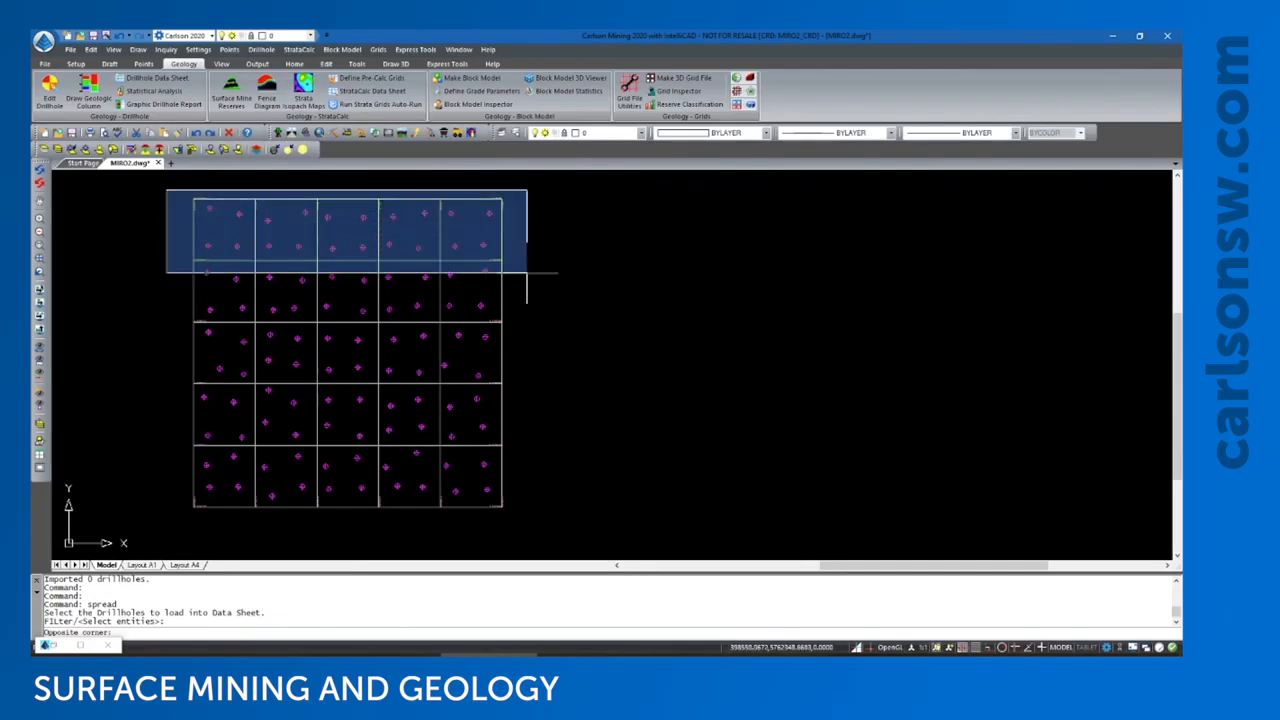
left_click(537, 523)
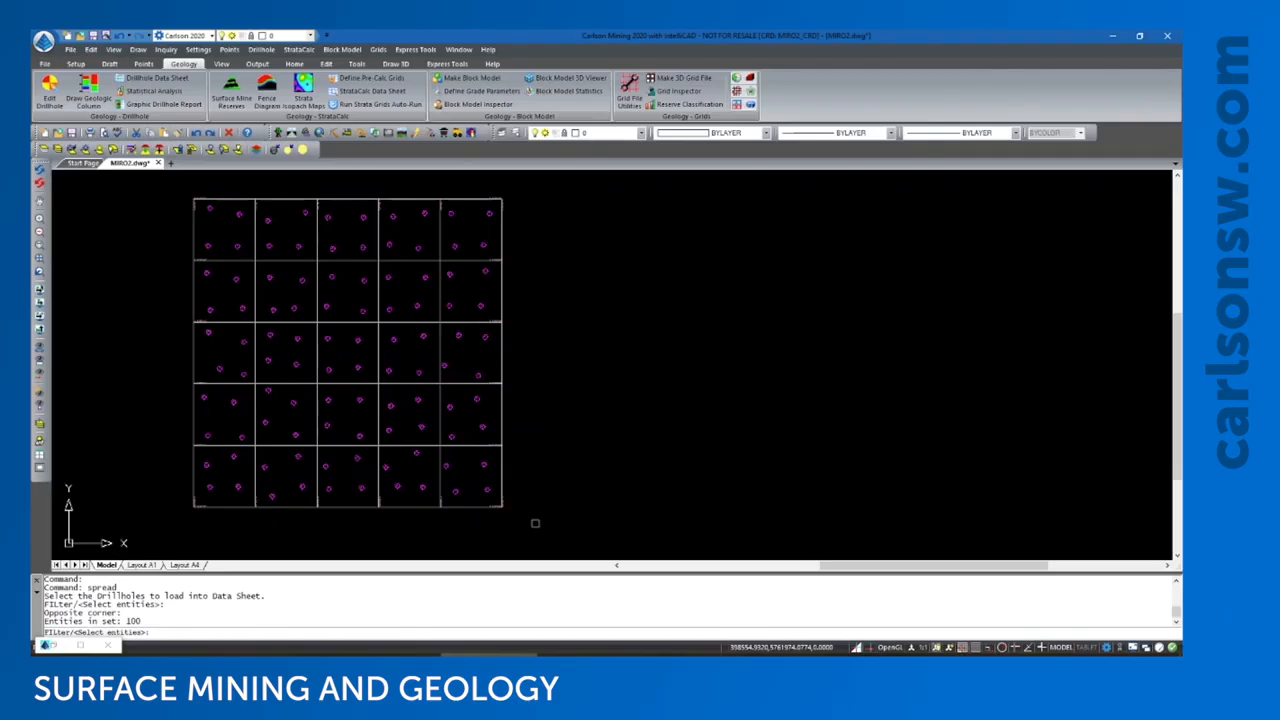
key("Return")
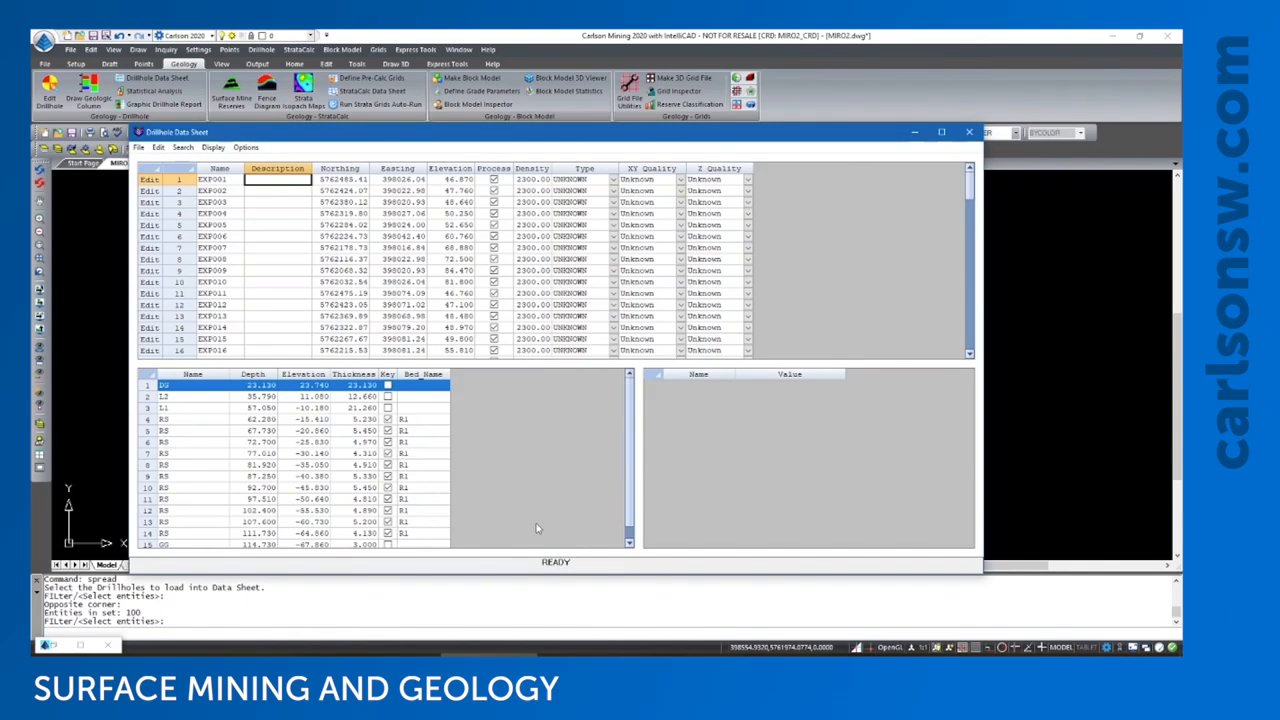
- Review the strata of drillholes EXP001 to EXP003 and the quality values of EXP003's fifth stratum, then close the data sheet
left_click(221, 179)
left_click(223, 191)
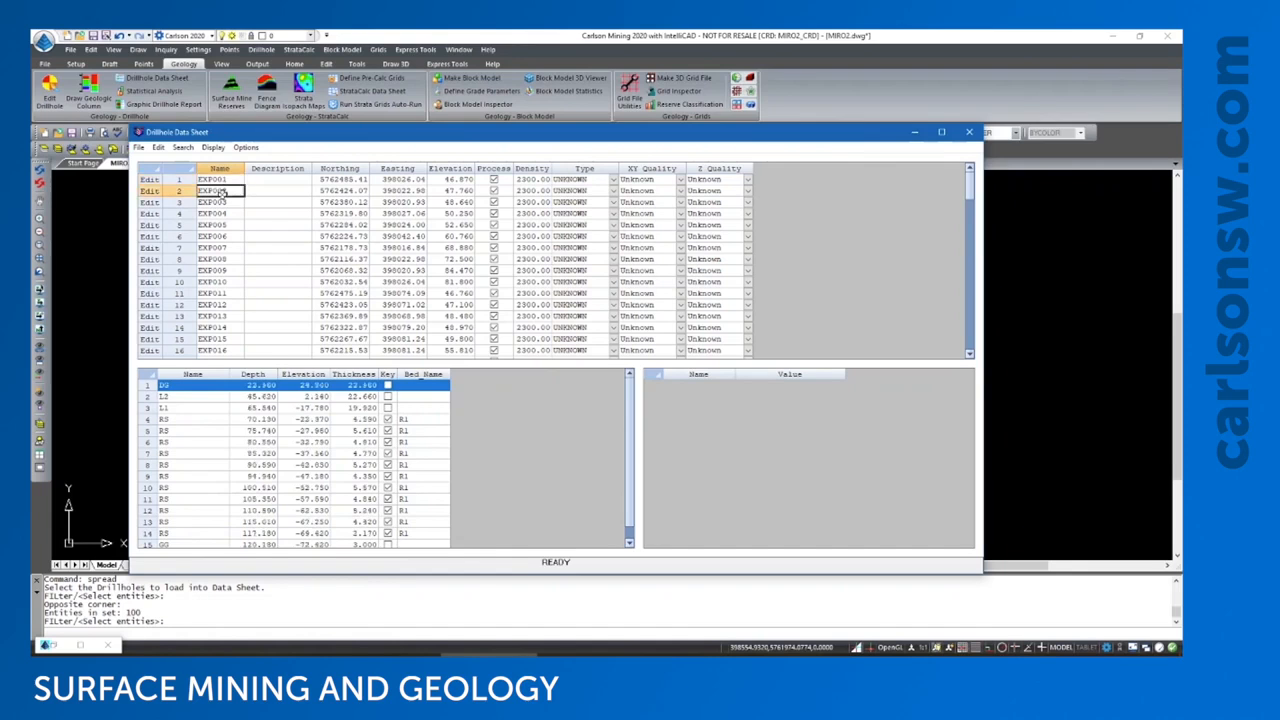
left_click(220, 203)
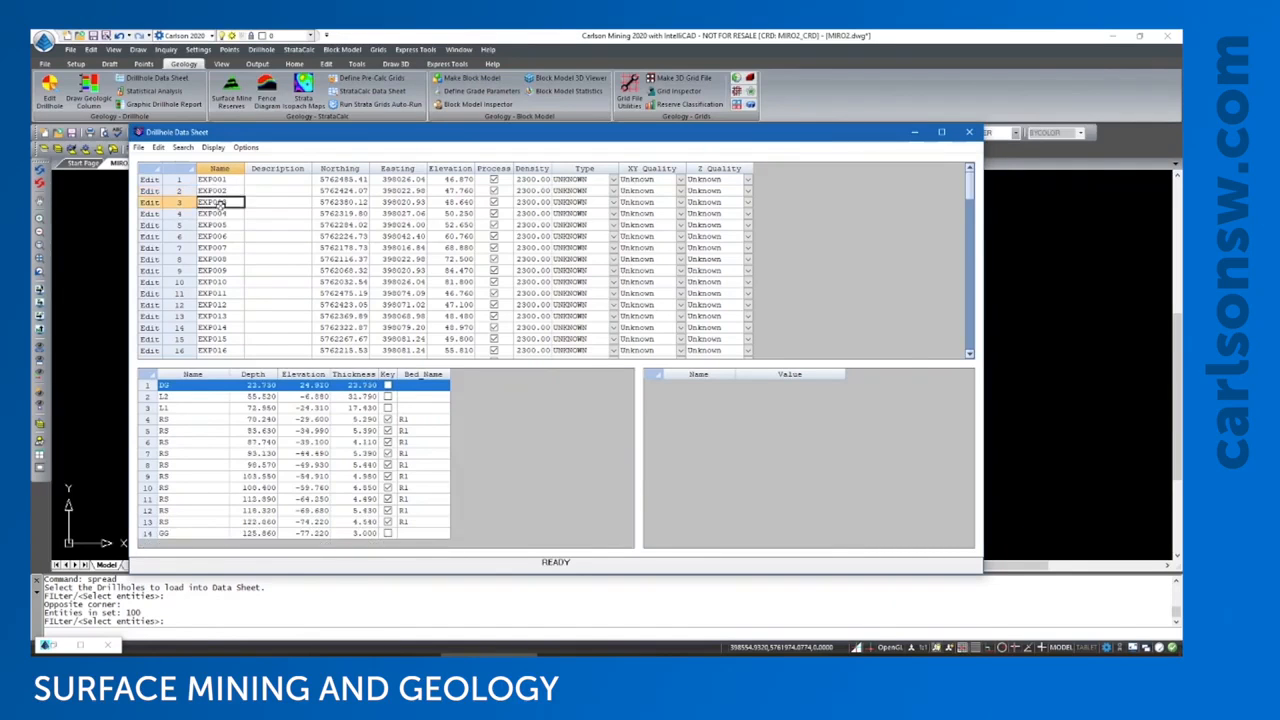
left_click(199, 410)
left_click(197, 430)
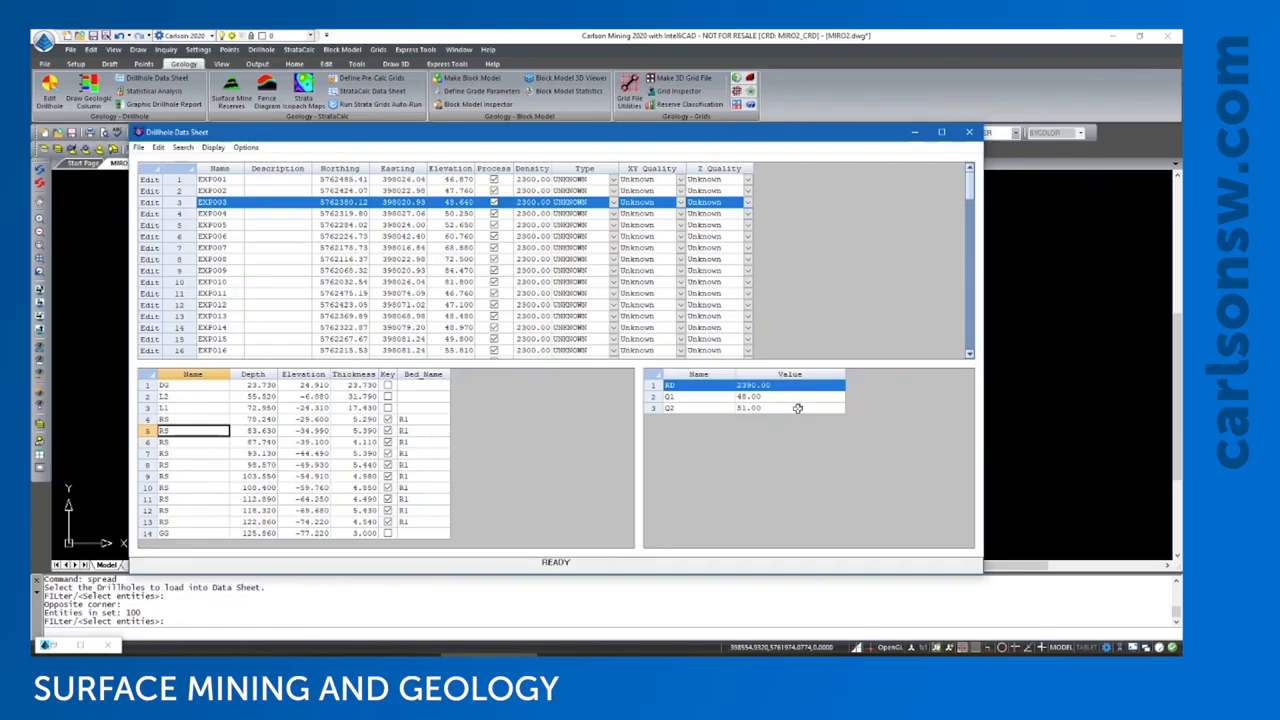
left_click(970, 133)
- Review the geologic column settings for the 3D draw type, including grid, label and 3D drillhole options, without drawing any columns
left_click(88, 92)
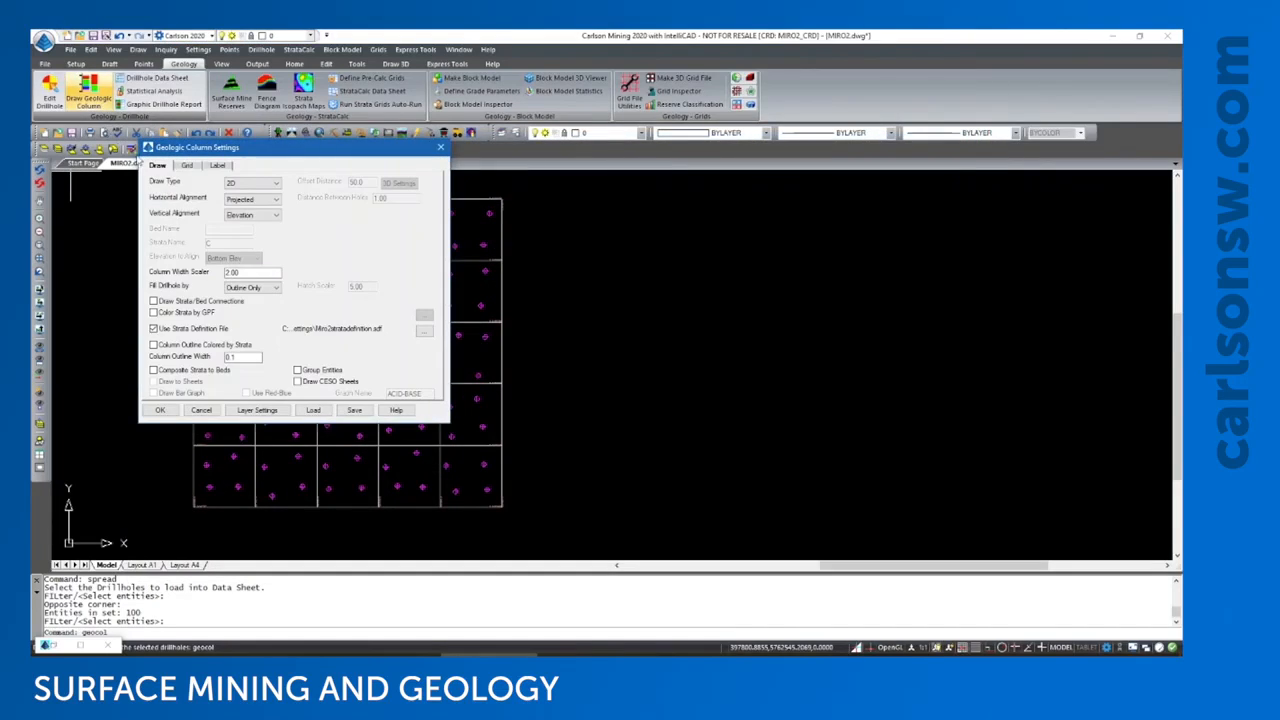
left_click(252, 184)
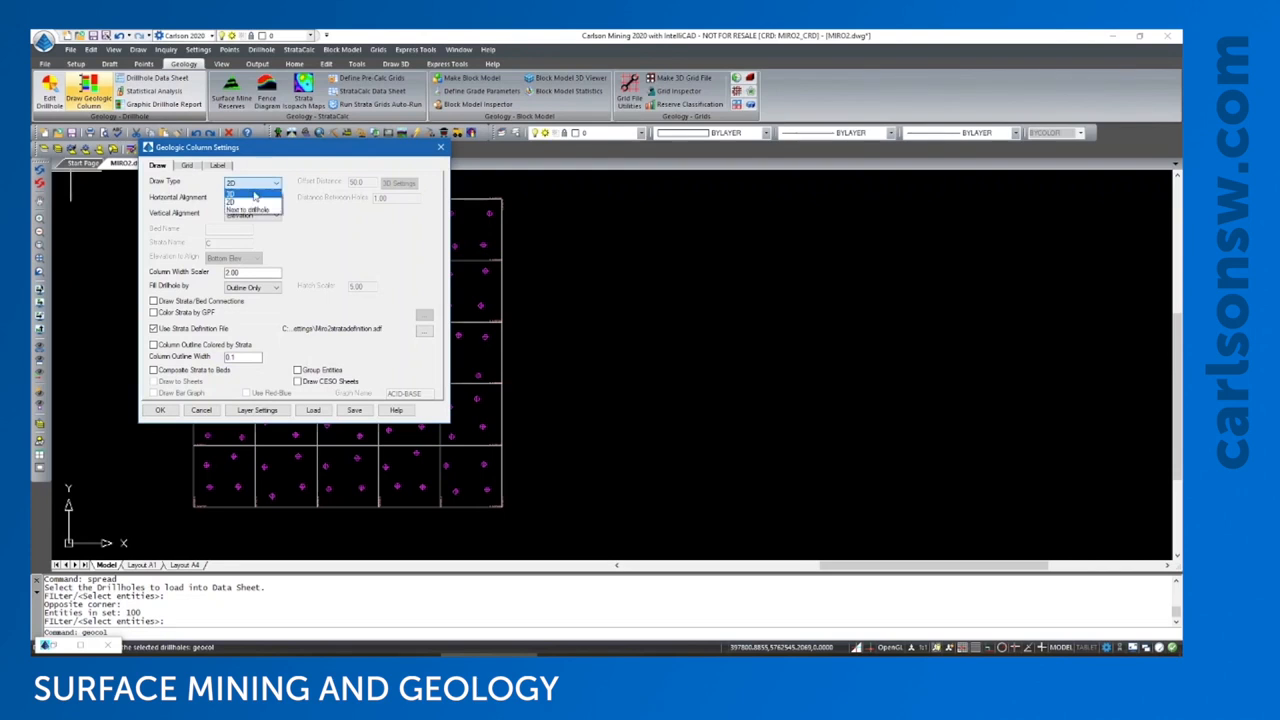
left_click(254, 195)
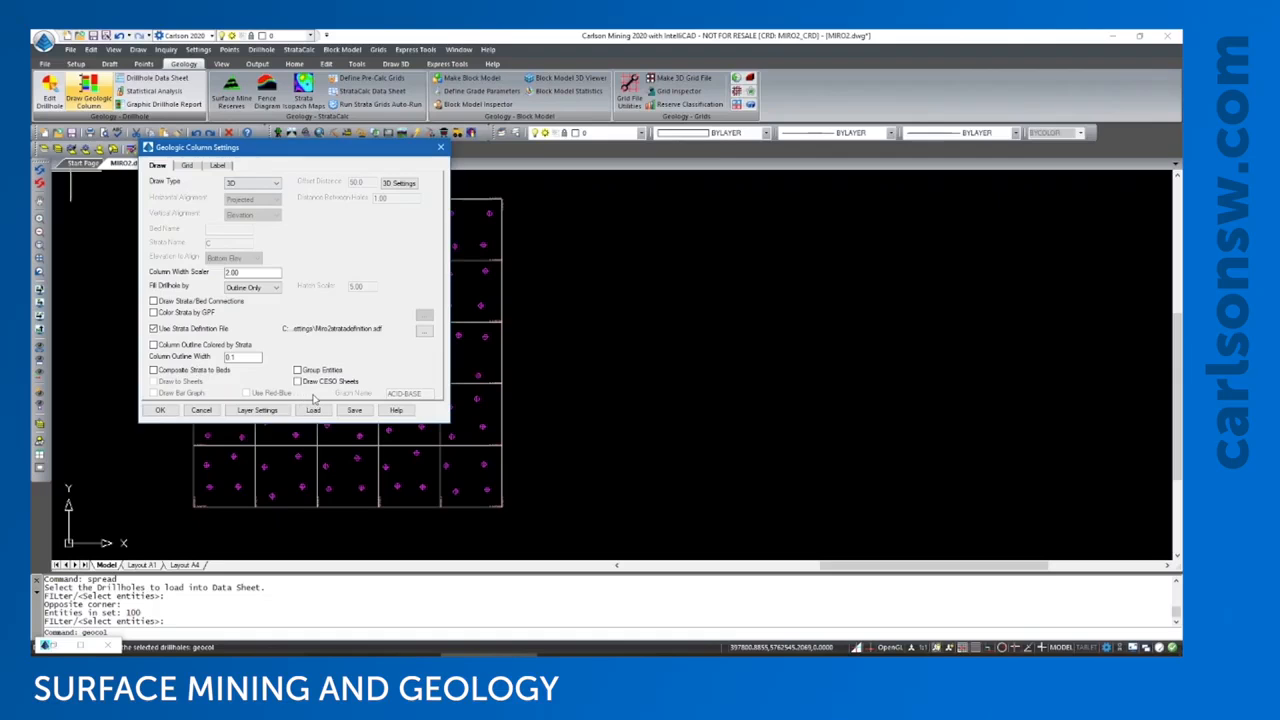
left_click(187, 165)
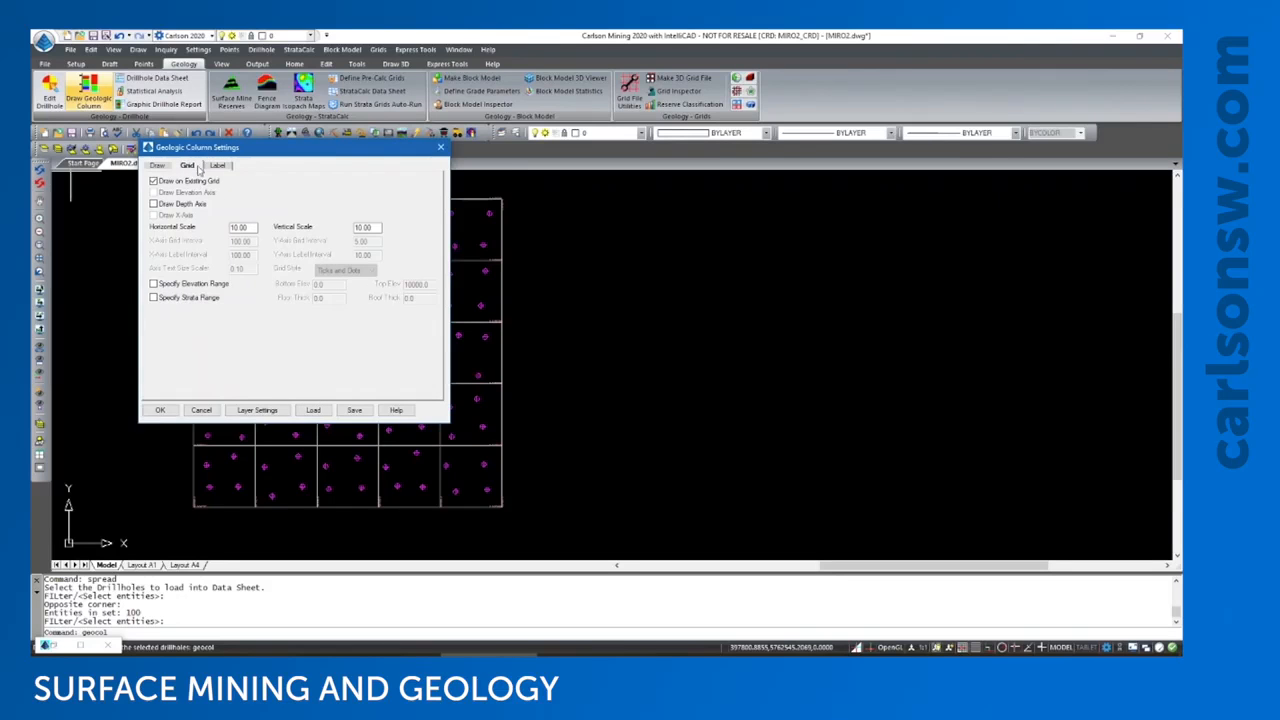
left_click(217, 166)
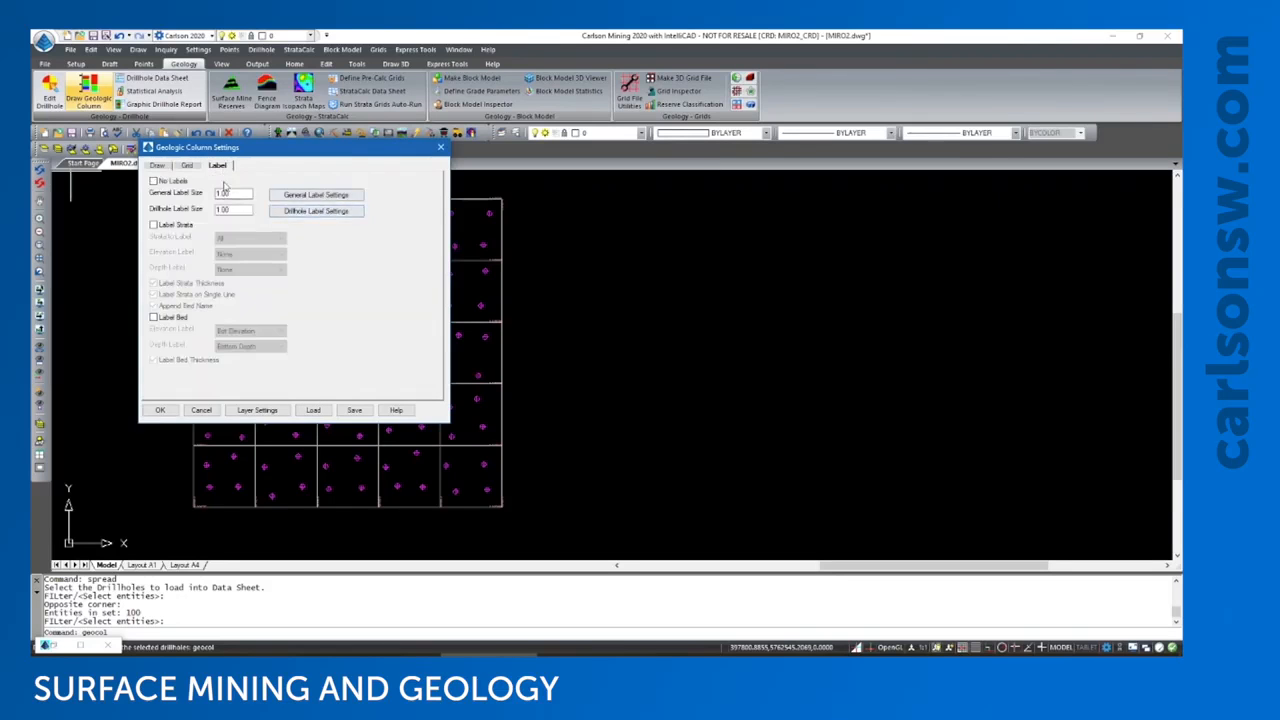
left_click(159, 166)
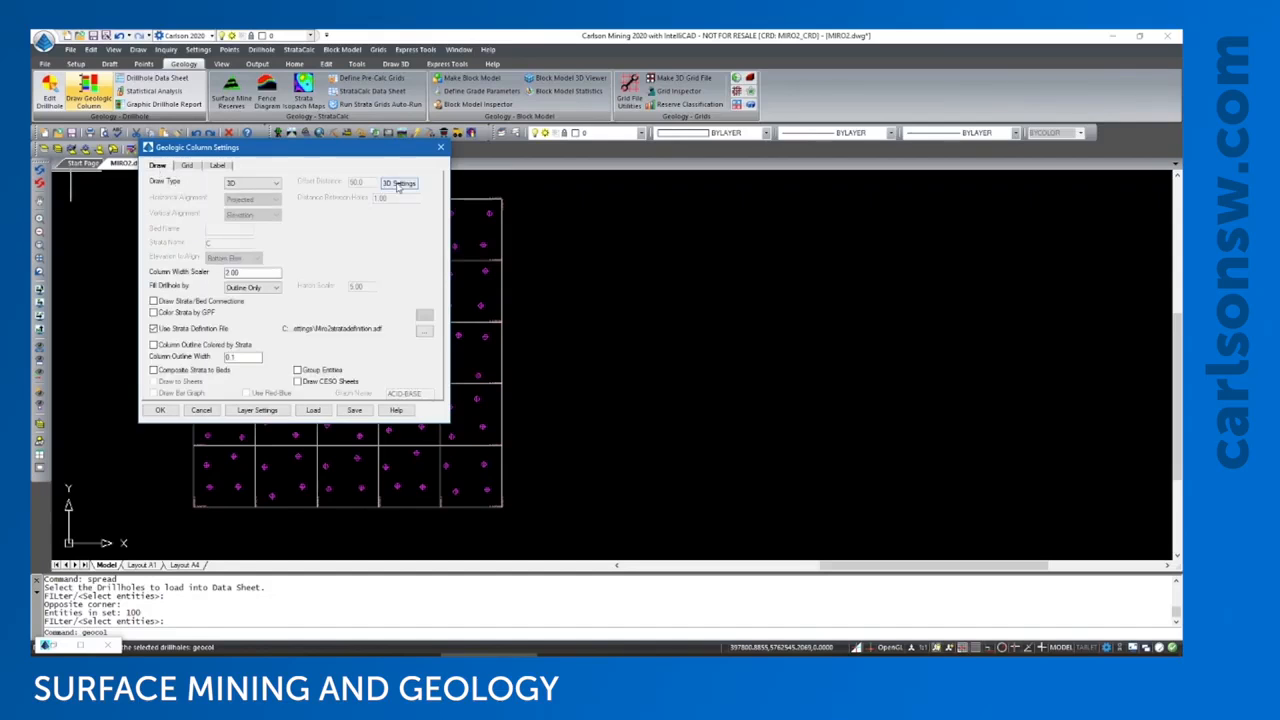
left_click(398, 183)
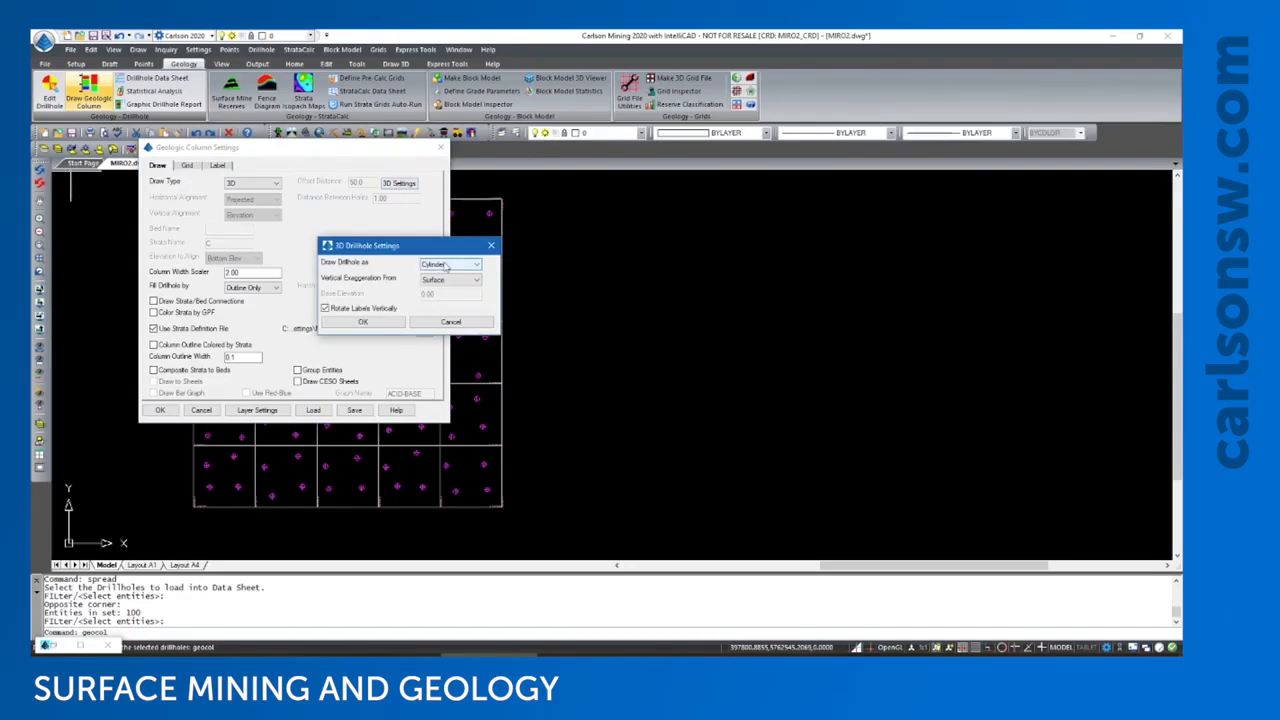
left_click(445, 322)
left_click(201, 411)
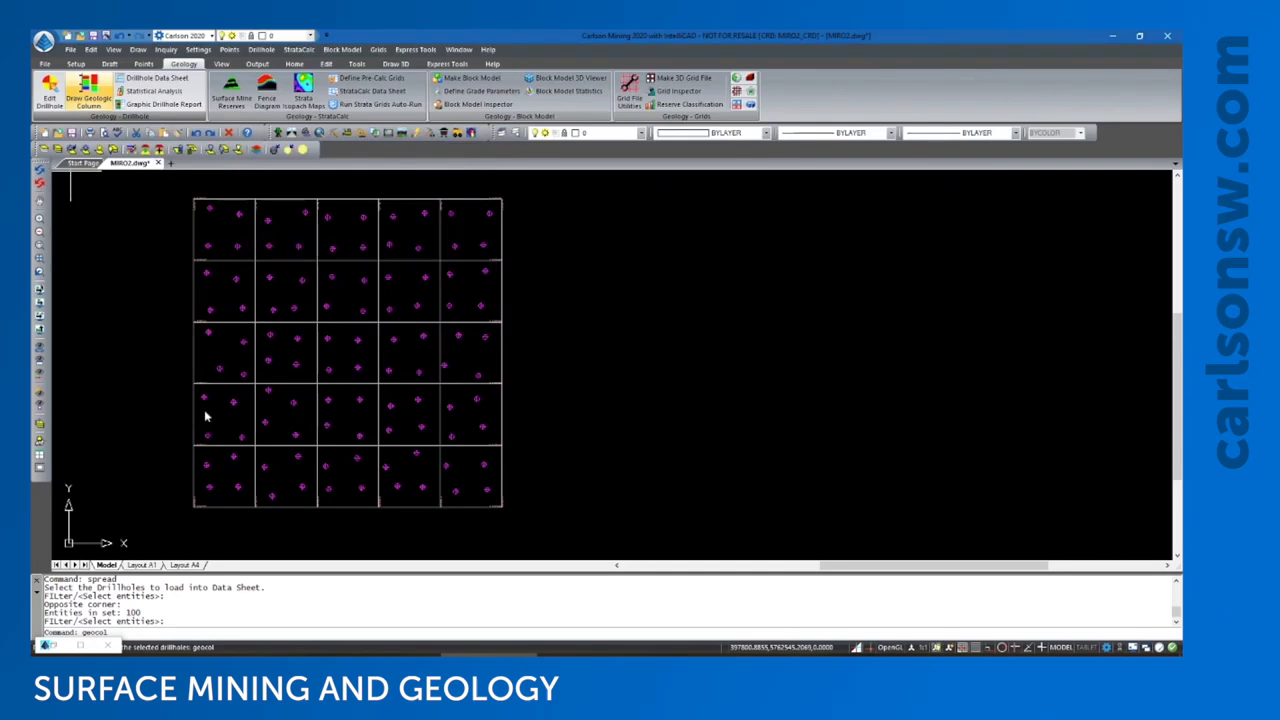
- Turn on the 3D_boreholes layer and minimize the layer manager to return to the drawing
double_click(54, 646)
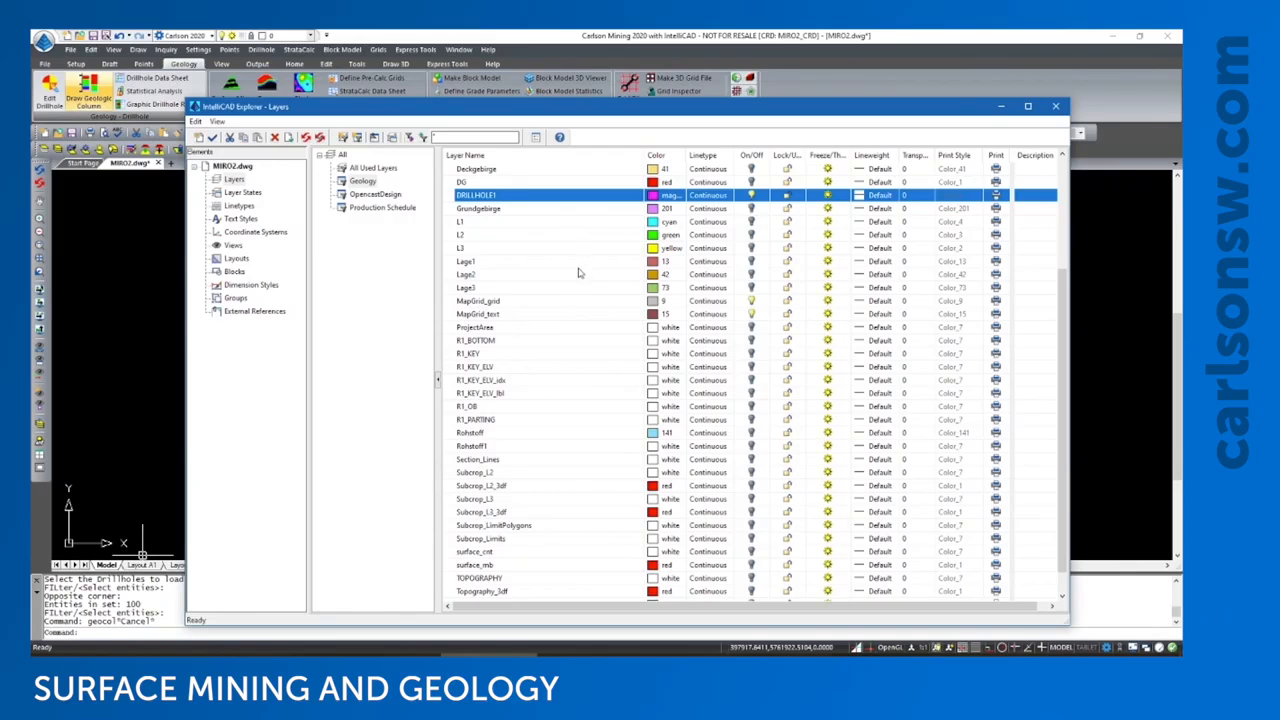
scroll(578, 273, "up", 3)
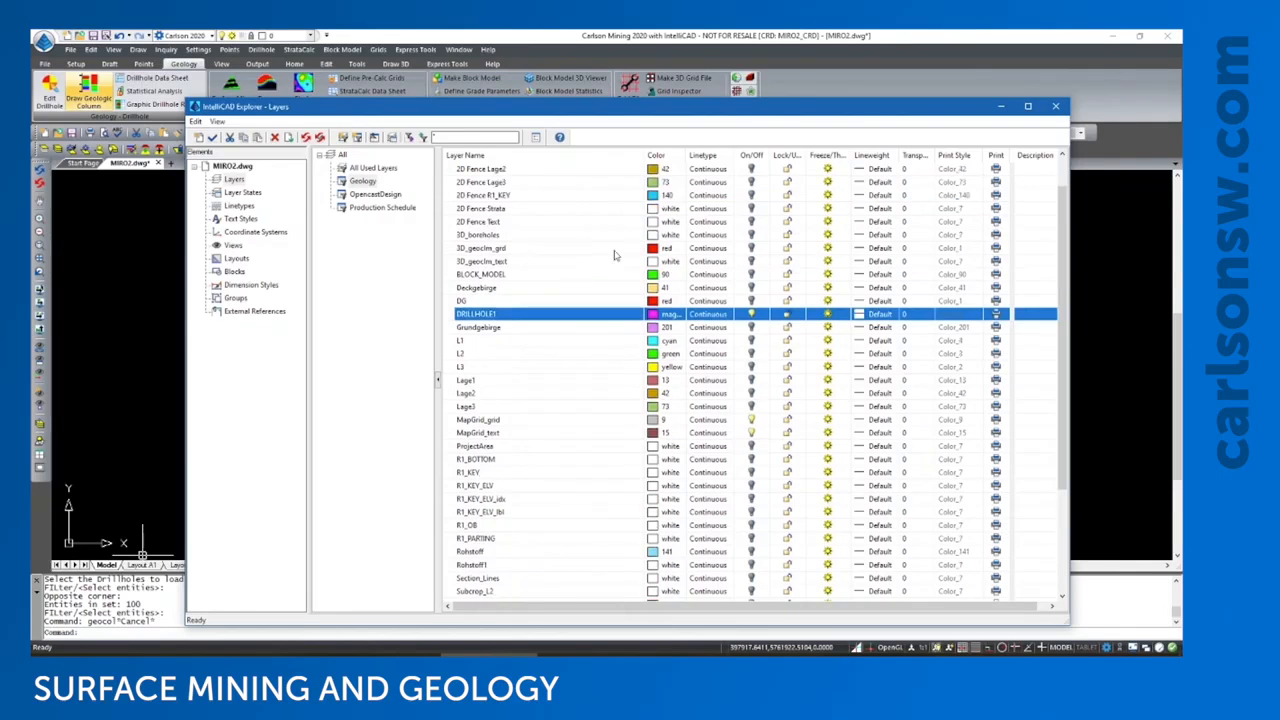
left_click(751, 235)
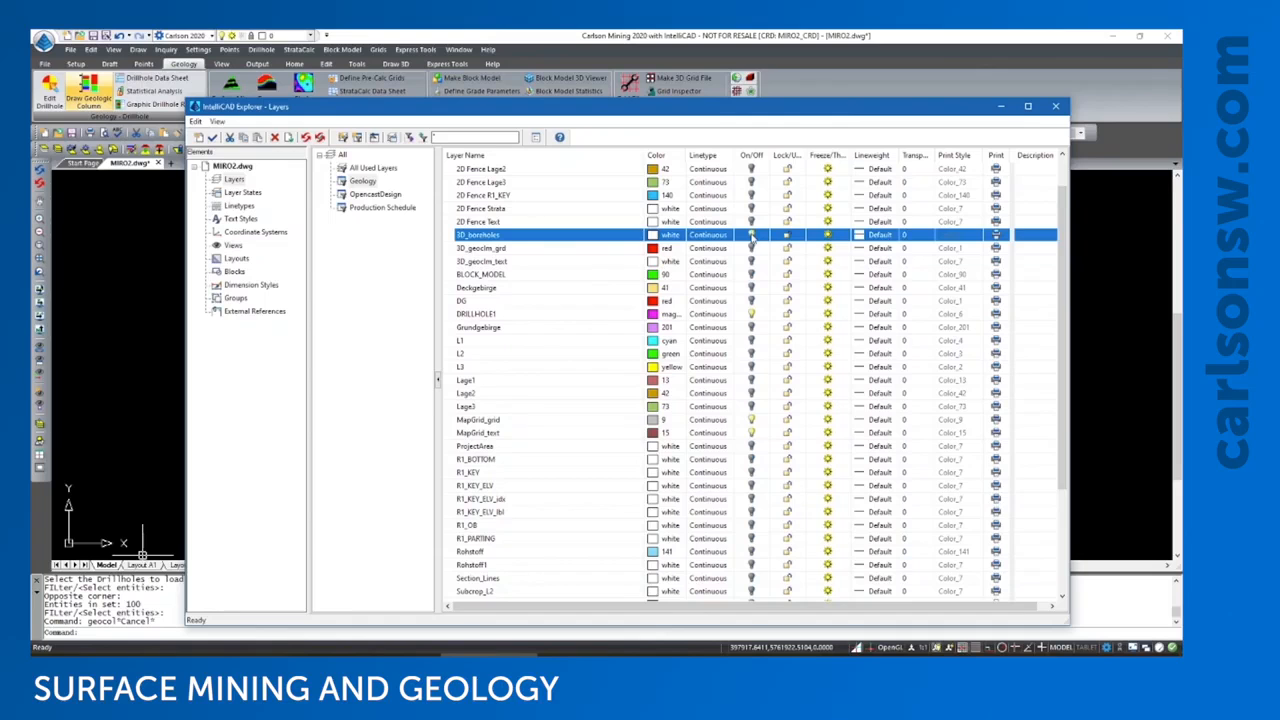
left_click(1001, 106)
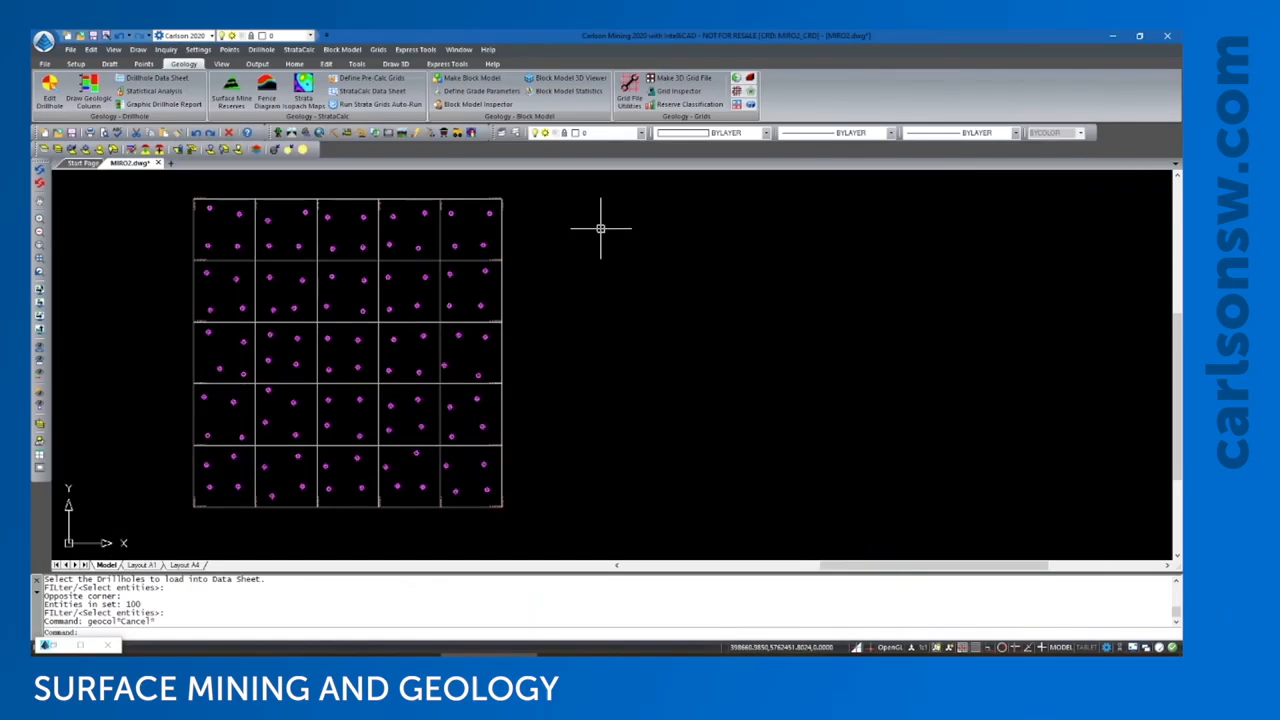
- Orbit the drawing slightly in 3D to view the borehole columns under the map grid
left_click(113, 50)
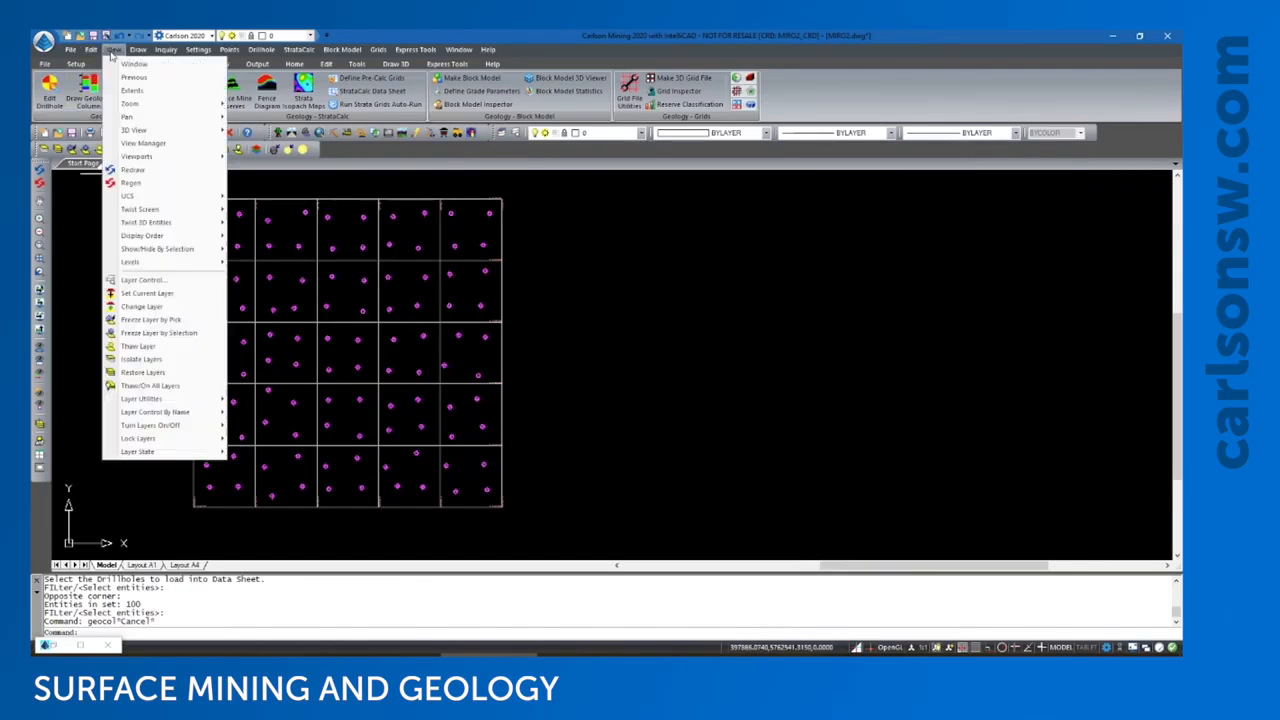
mouse_move(117, 131)
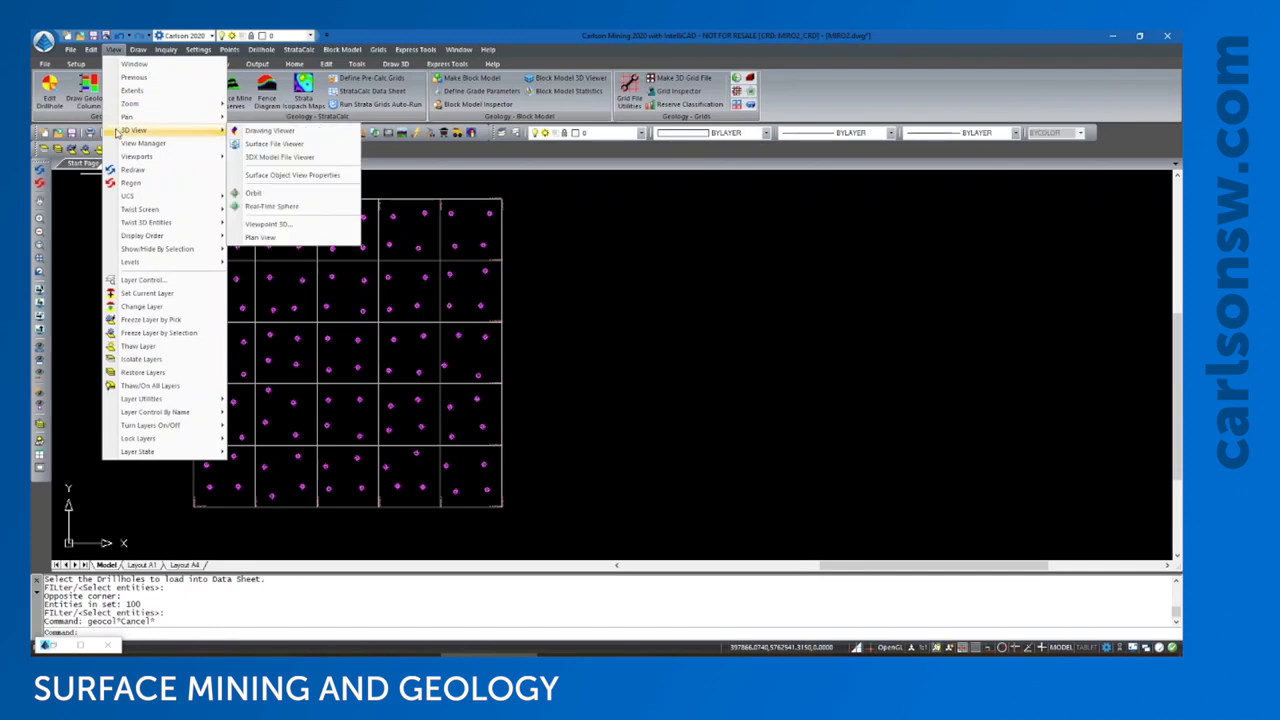
left_click(253, 193)
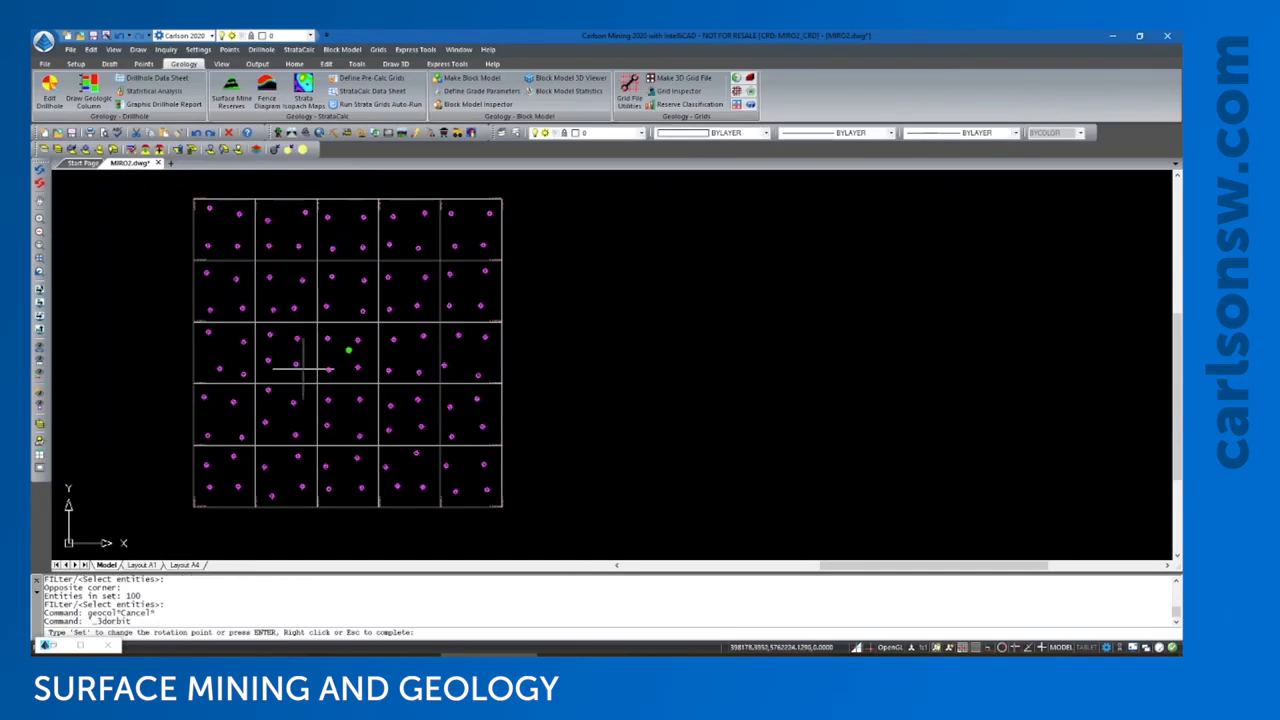
mouse_move(329, 434)
left_mouse_down()
mouse_move(324, 336)
mouse_move(324, 448)
mouse_move(329, 433)
left_mouse_up()
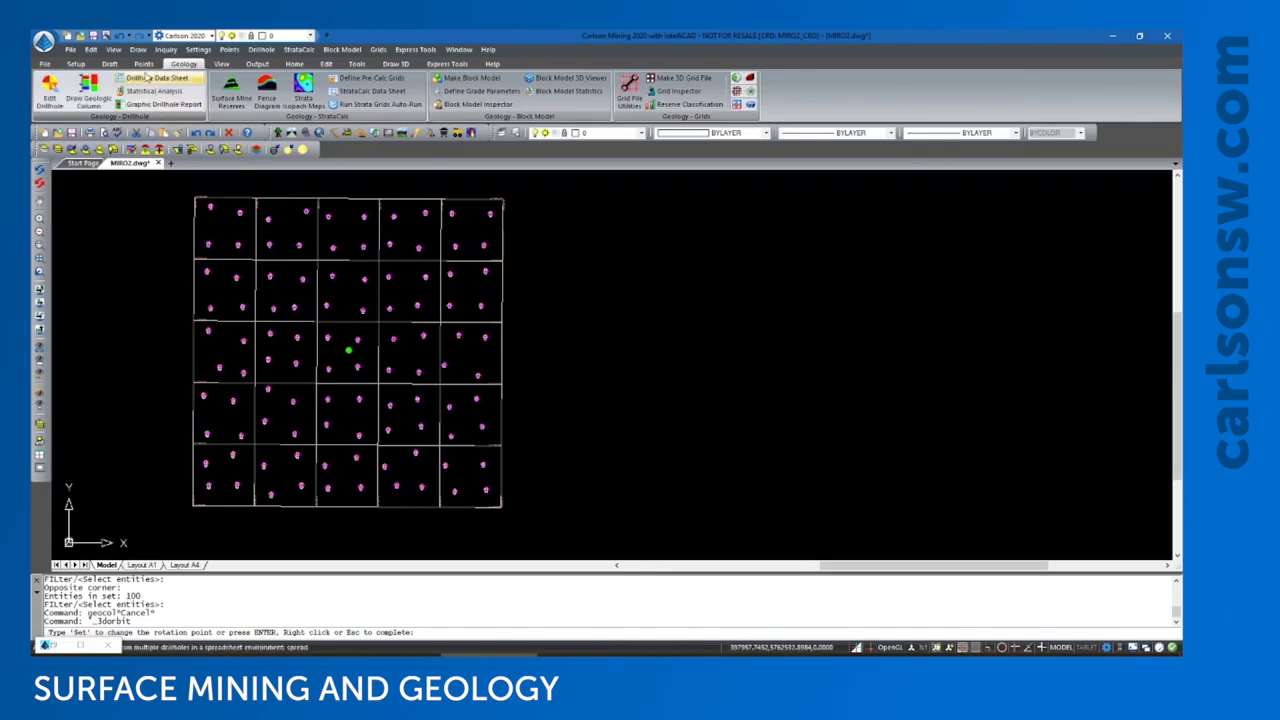
- Load the whole map grid with its boreholes into the 3D drawing viewer, maximize it, and inspect the columns at an oblique angle
left_click(138, 50)
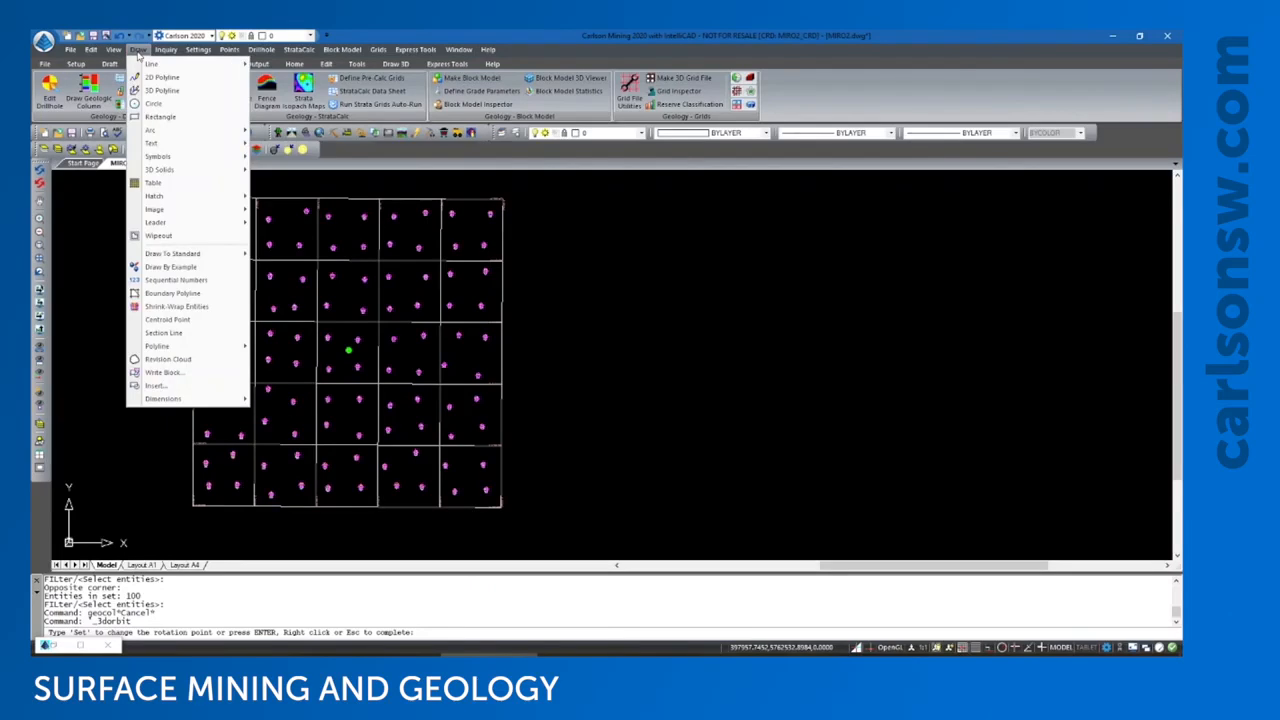
mouse_move(113, 50)
mouse_move(163, 131)
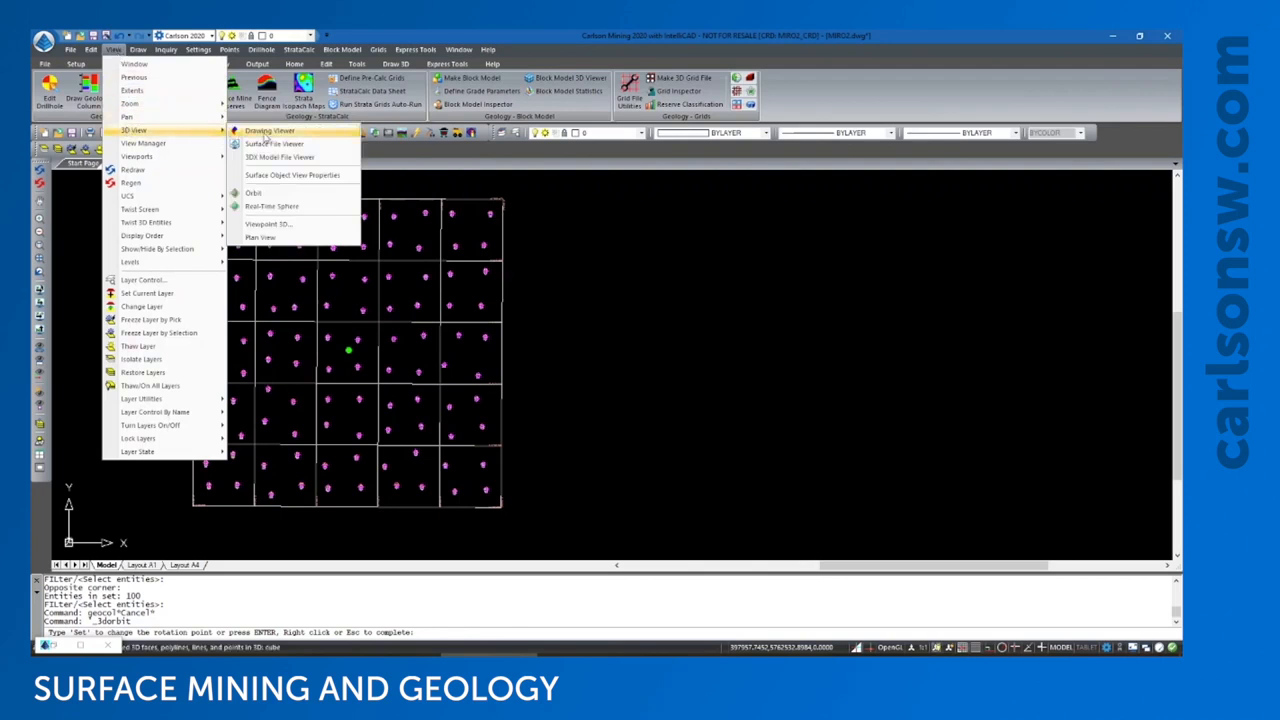
left_click(268, 131)
left_click(166, 182)
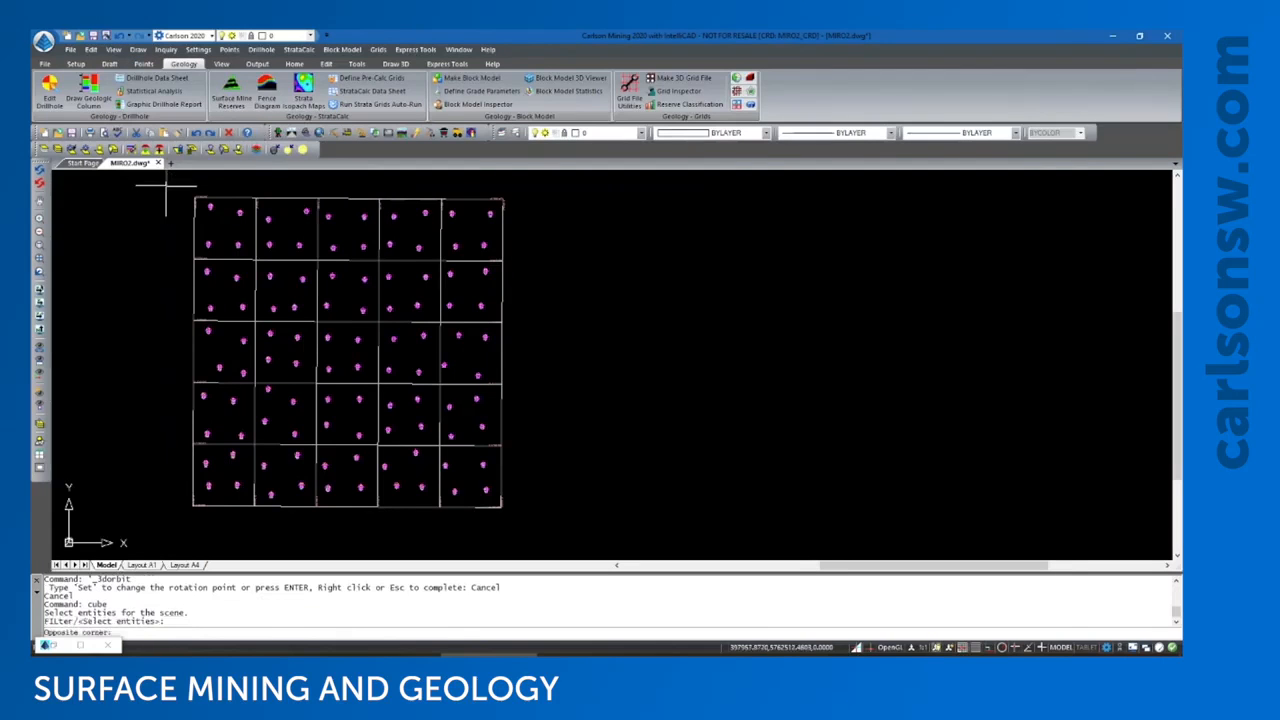
left_click(556, 536)
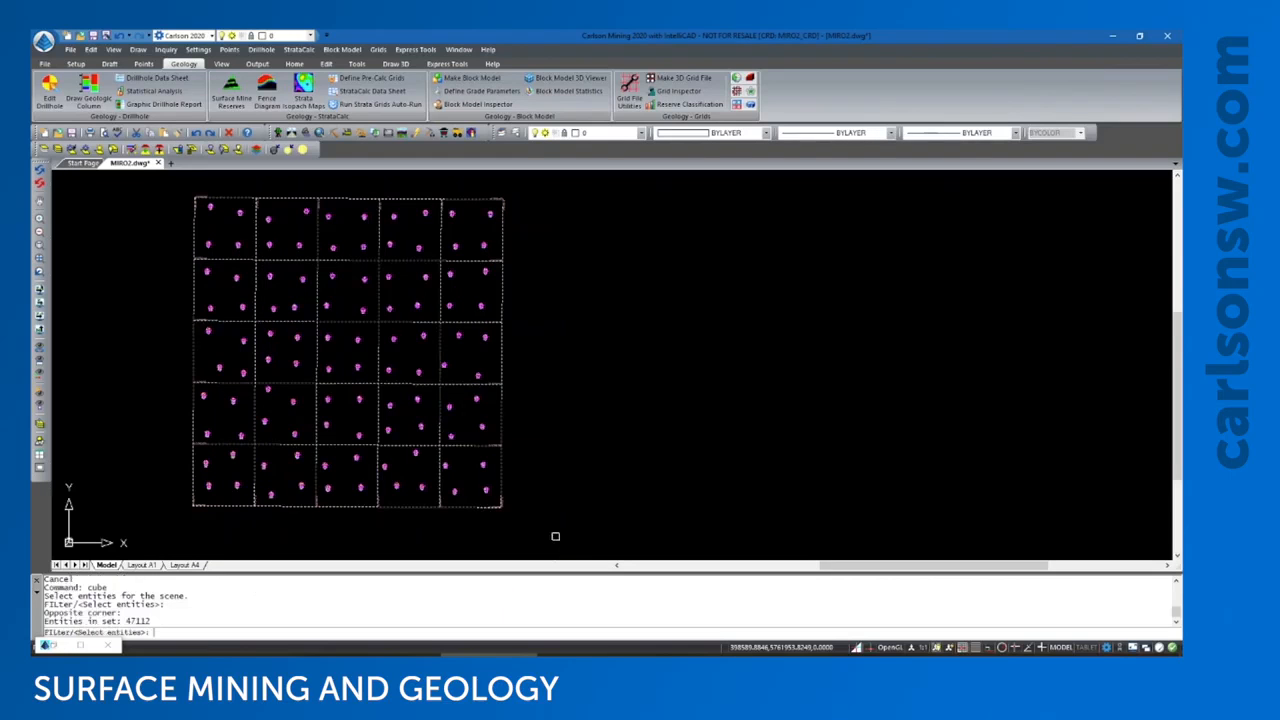
key("Return")
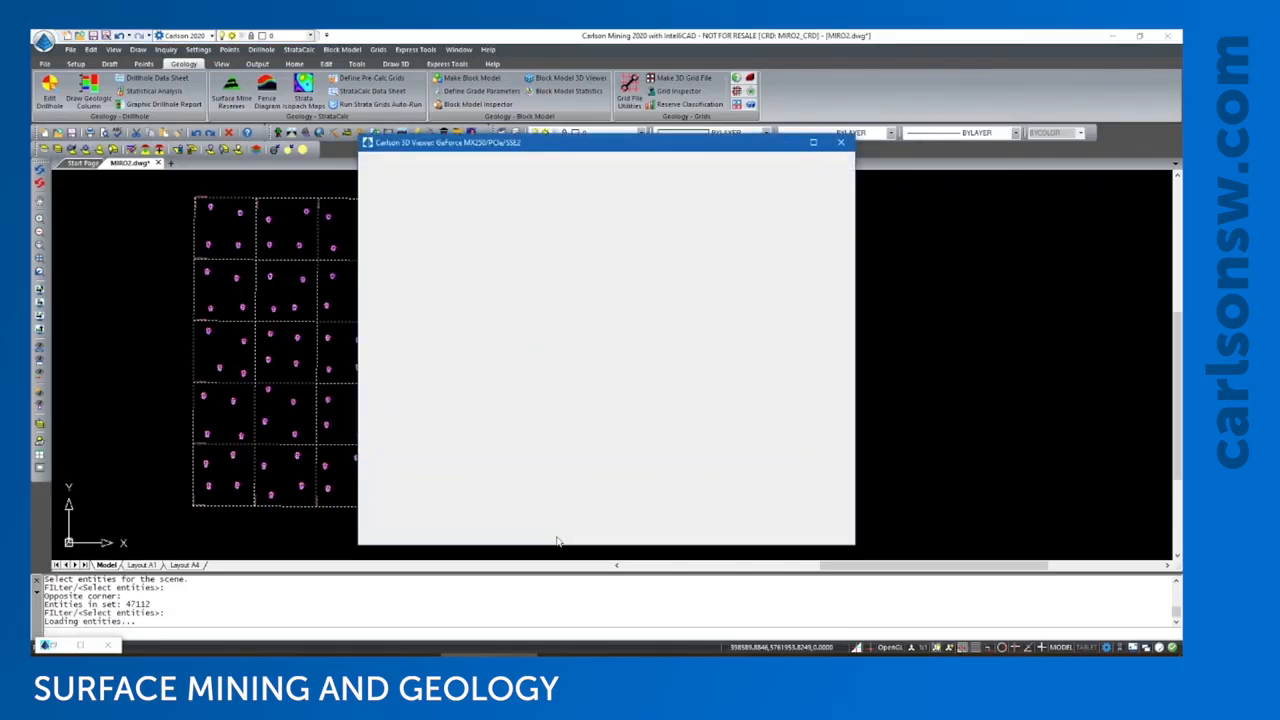
left_click(813, 142)
left_click_drag(541, 441, 560, 94)
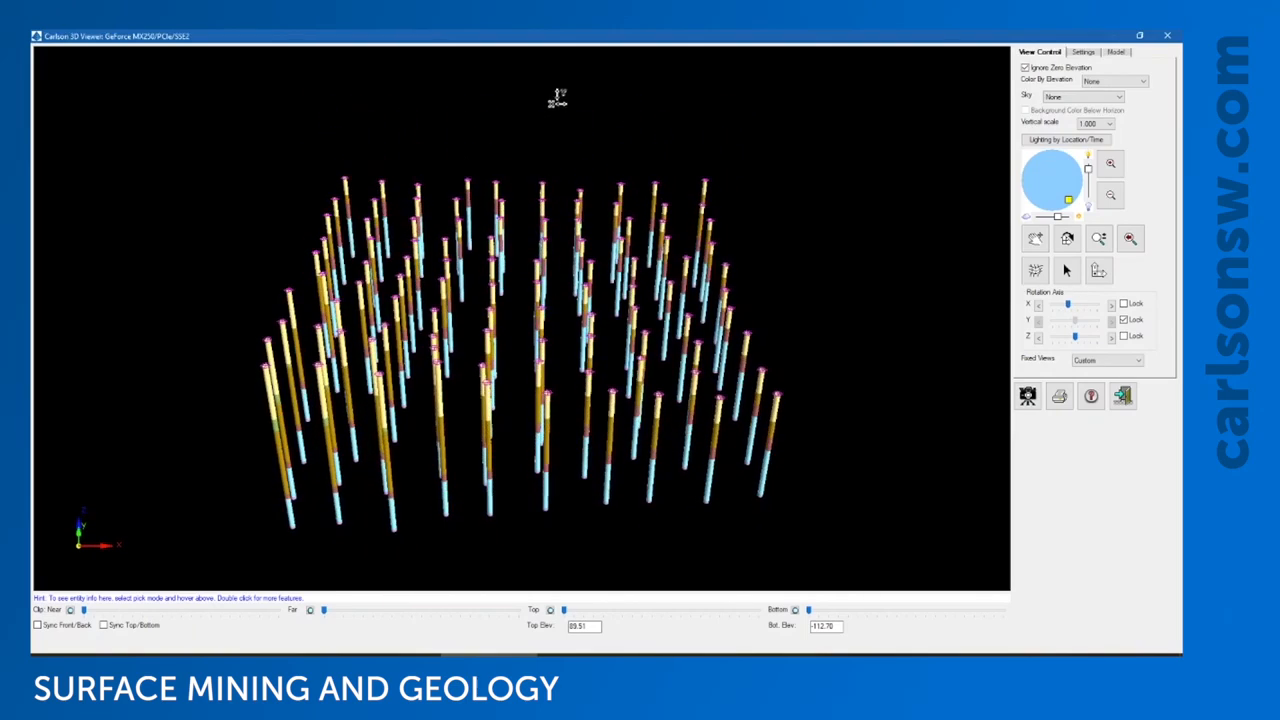
left_click_drag(696, 418, 618, 494)
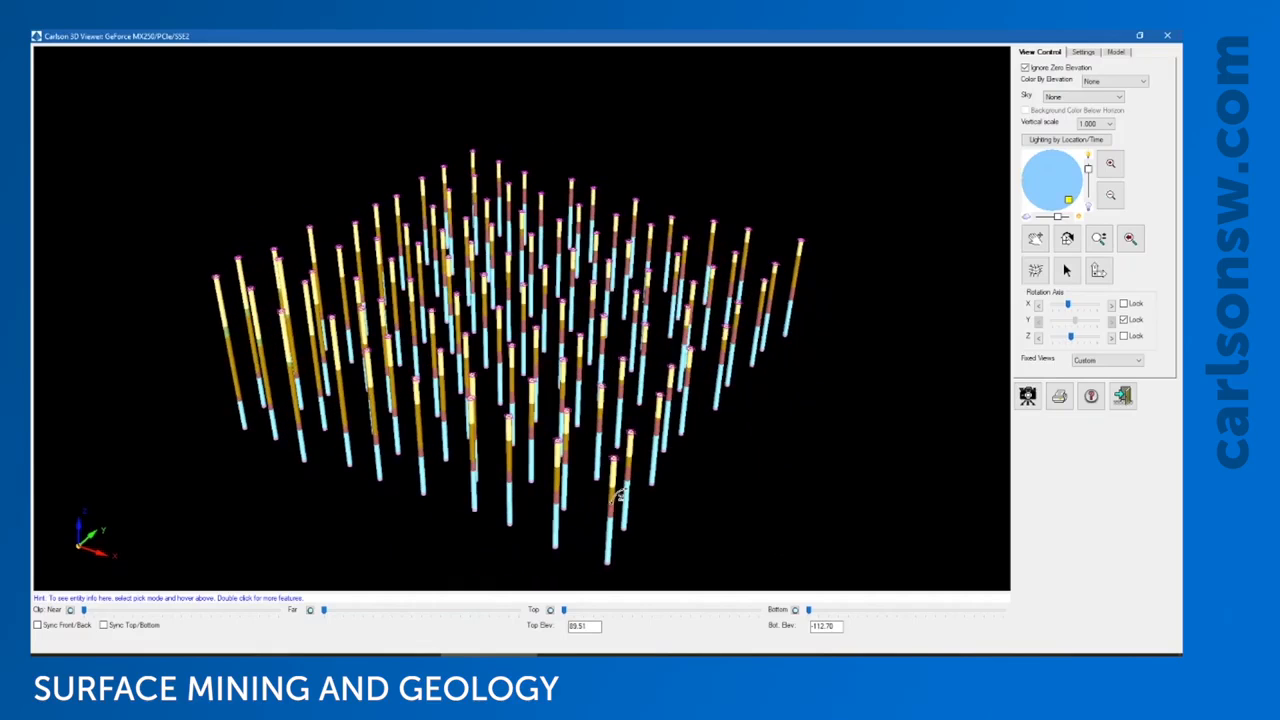
- Add the topography.grd surface to the 3D viewer scene and inspect it above the borehole columns
left_click(1112, 53)
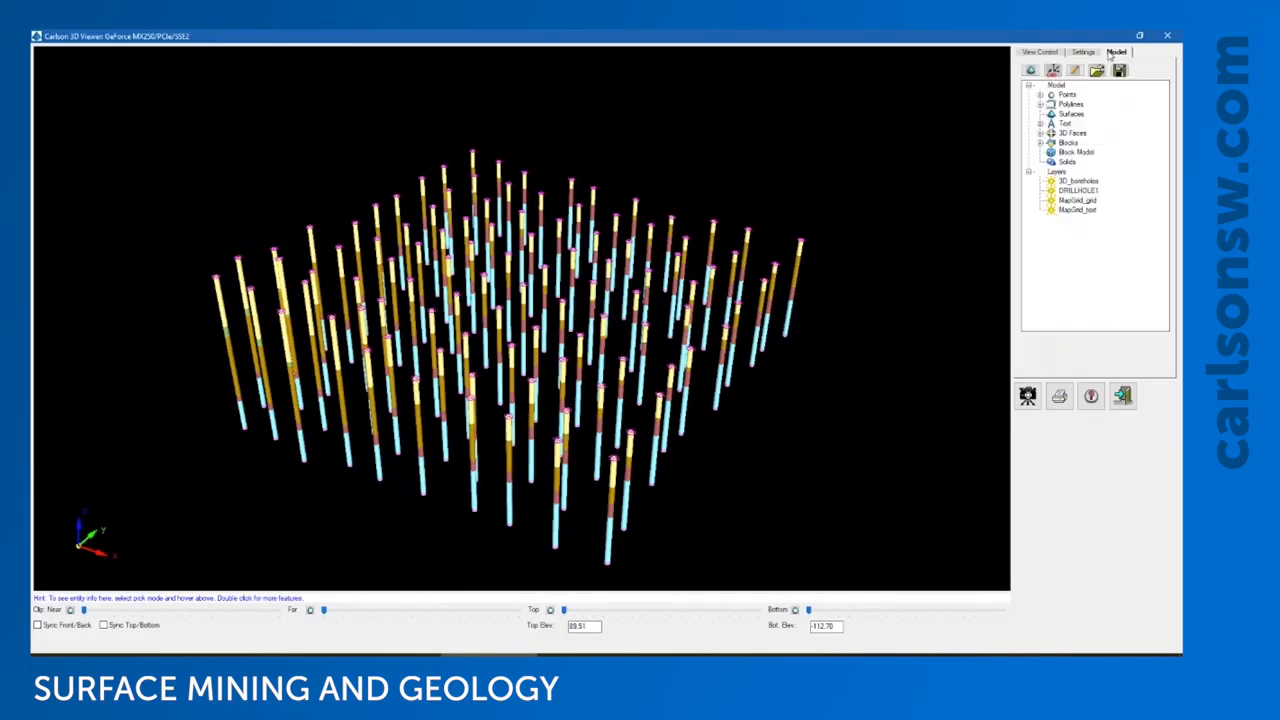
left_click(1030, 70)
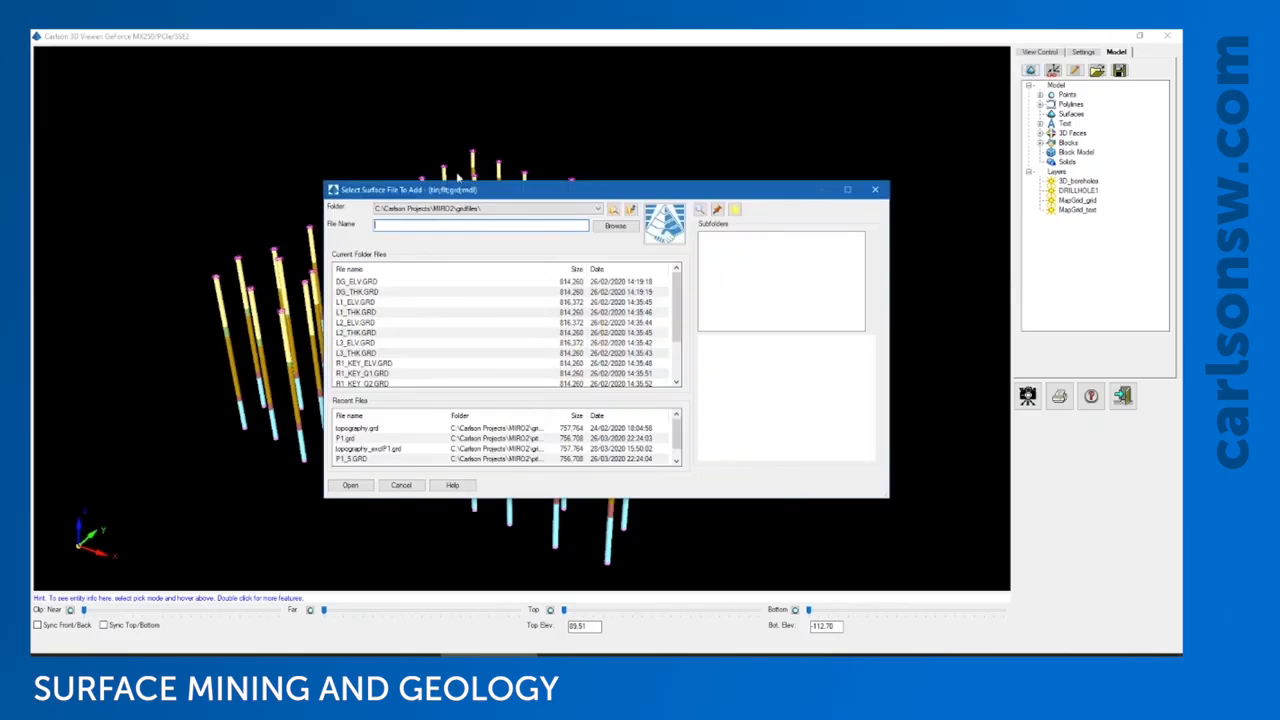
scroll(405, 315, "down", 2)
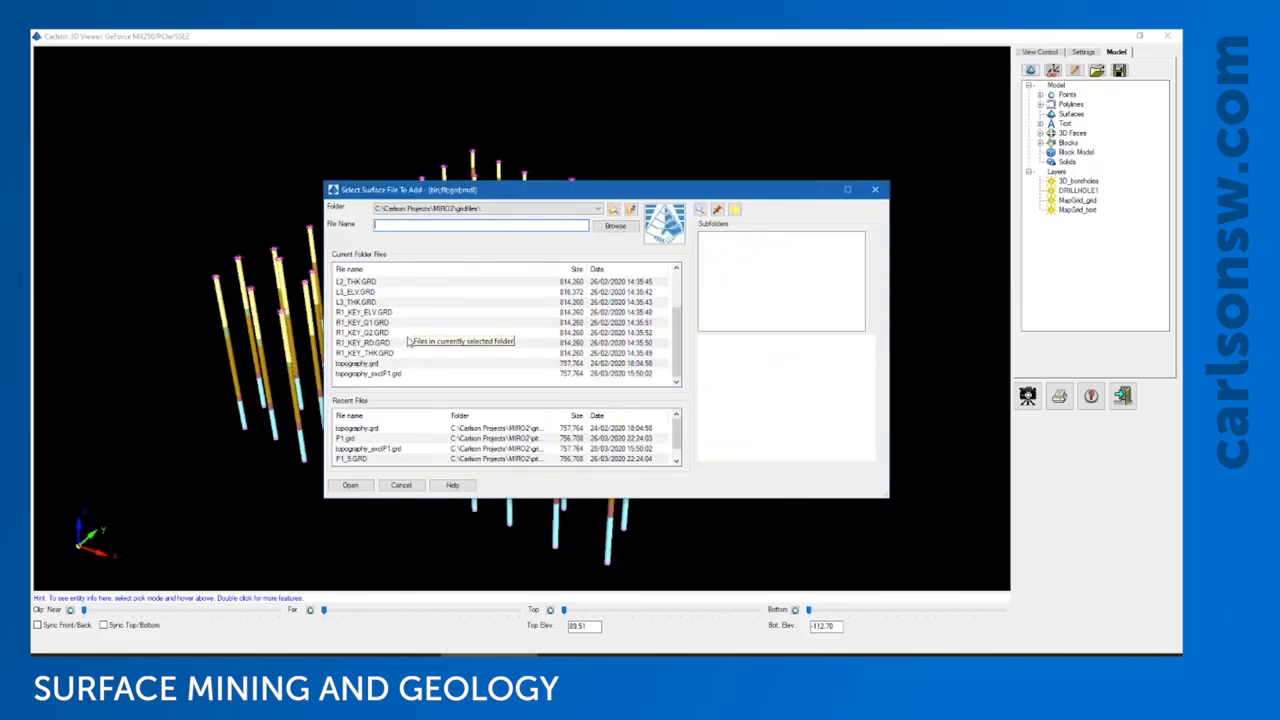
left_click(393, 363)
left_click(350, 485)
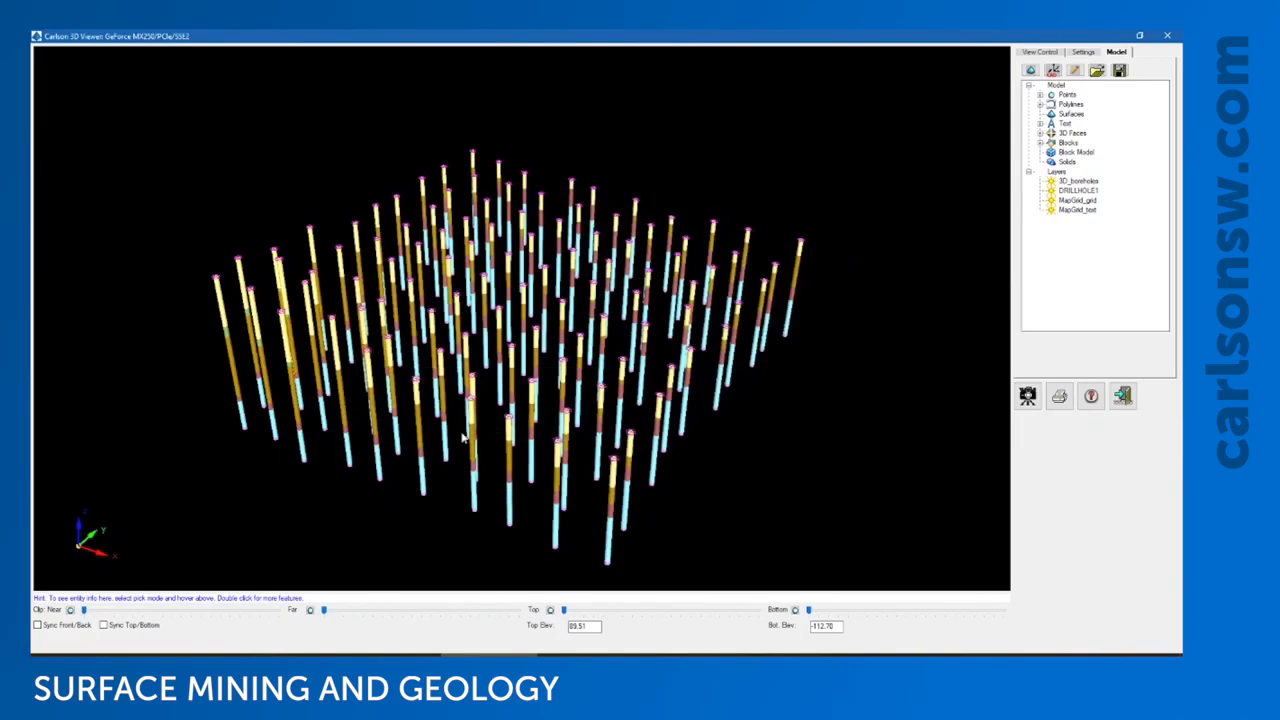
left_click_drag(523, 403, 523, 308)
left_click_drag(731, 414, 606, 463)
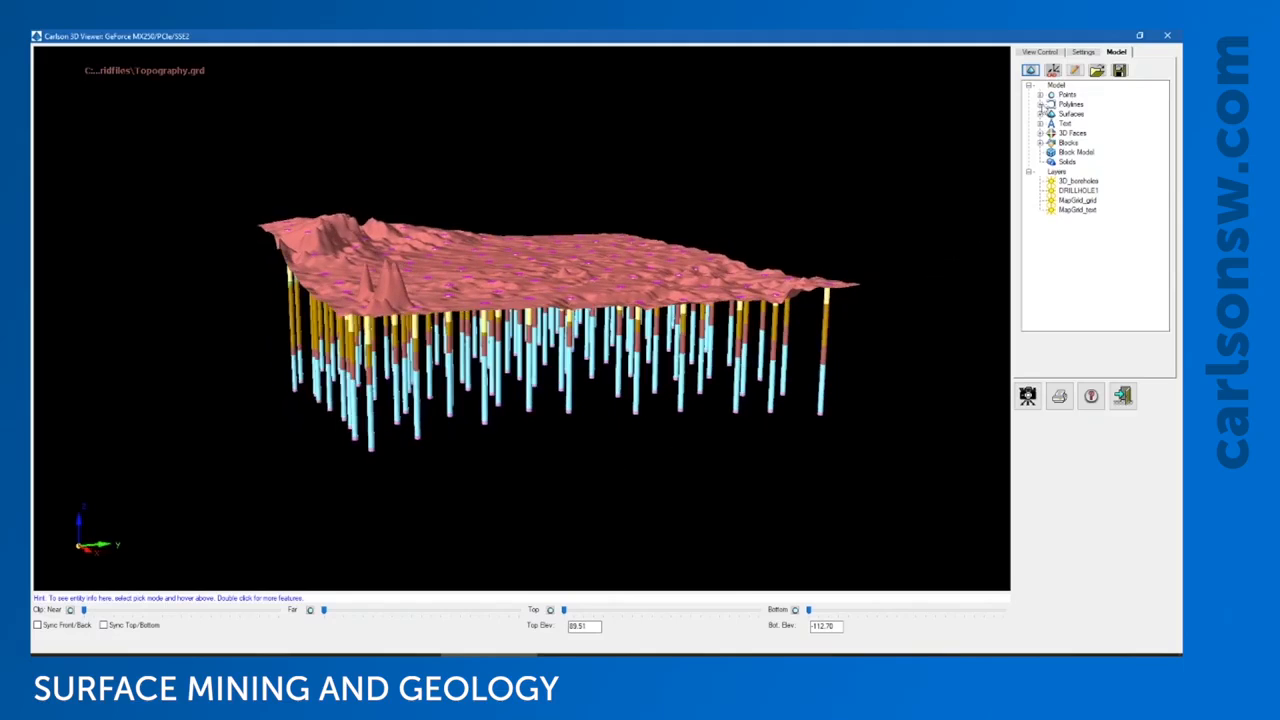
- Set the topography surface's texture mode to By Slope and inspect the textured terrain with the boreholes
left_click(1040, 114)
double_click(1100, 123)
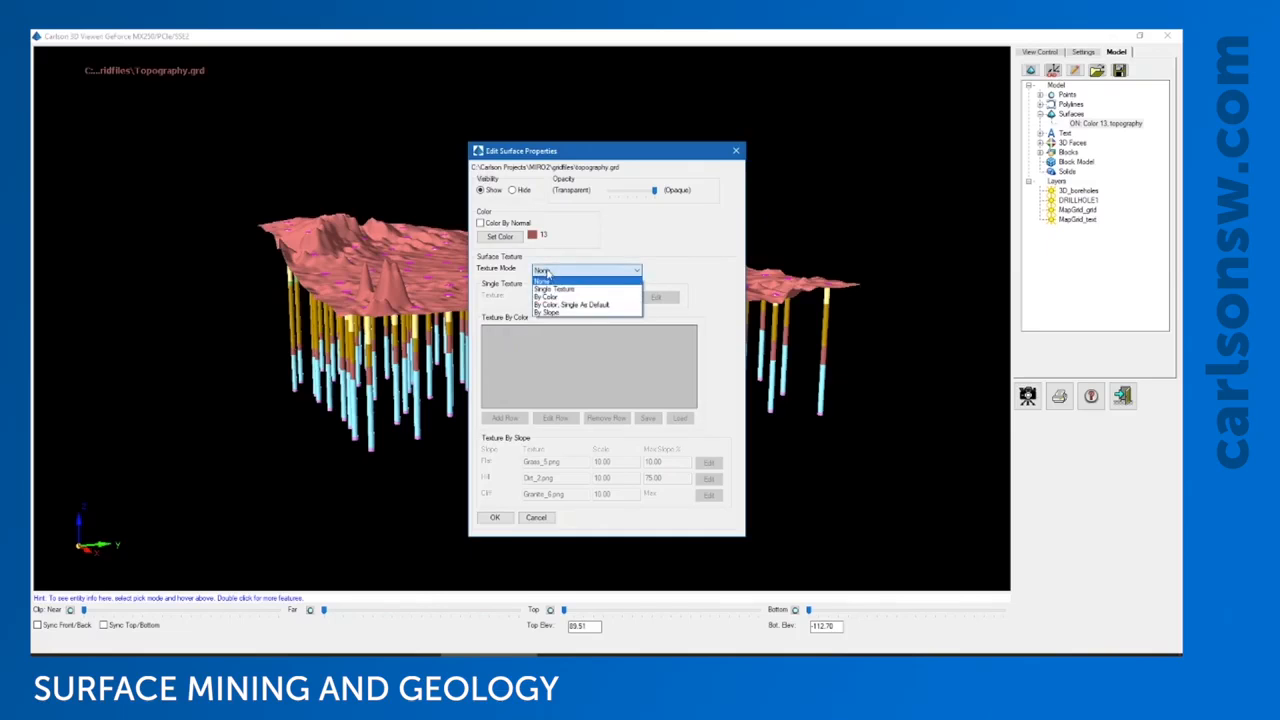
left_click(541, 313)
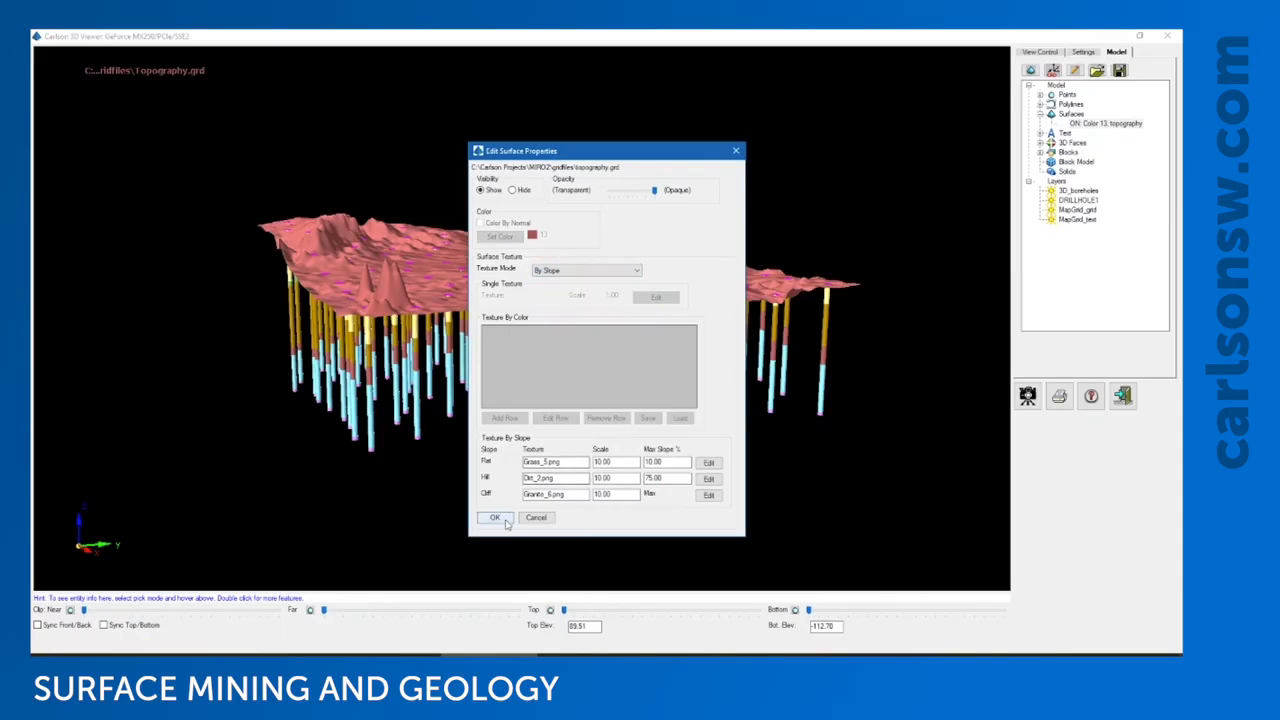
left_click(497, 515)
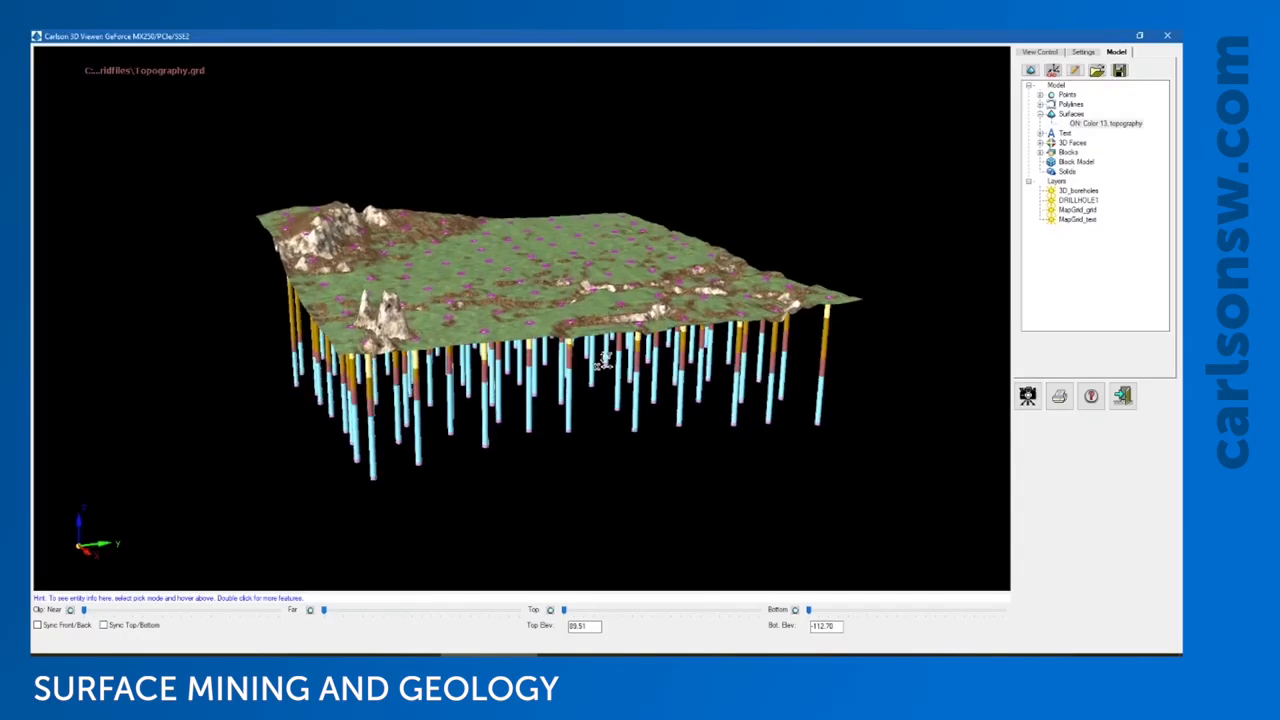
left_click_drag(598, 420, 597, 312)
left_click_drag(700, 414, 594, 417)
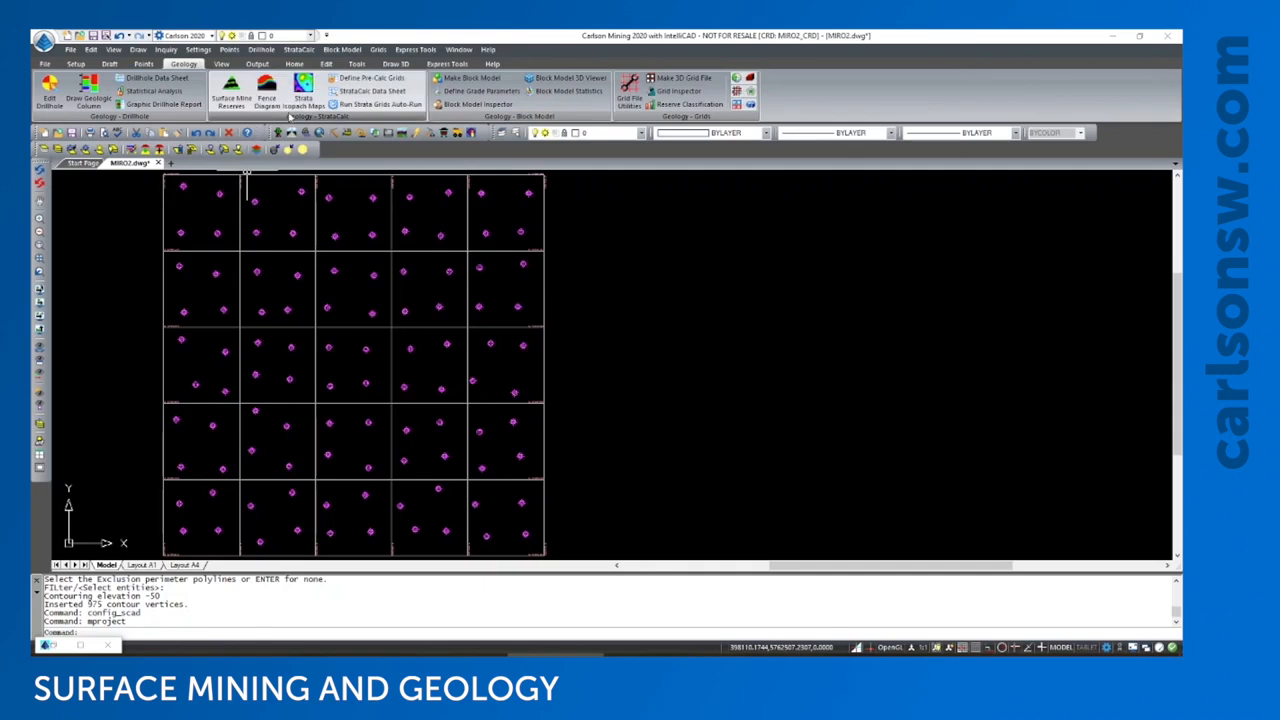
- Review the StrataCalc, underground and general options in the Mining Settings of the Carlson configuration, leaving them as they are
left_click(200, 50)
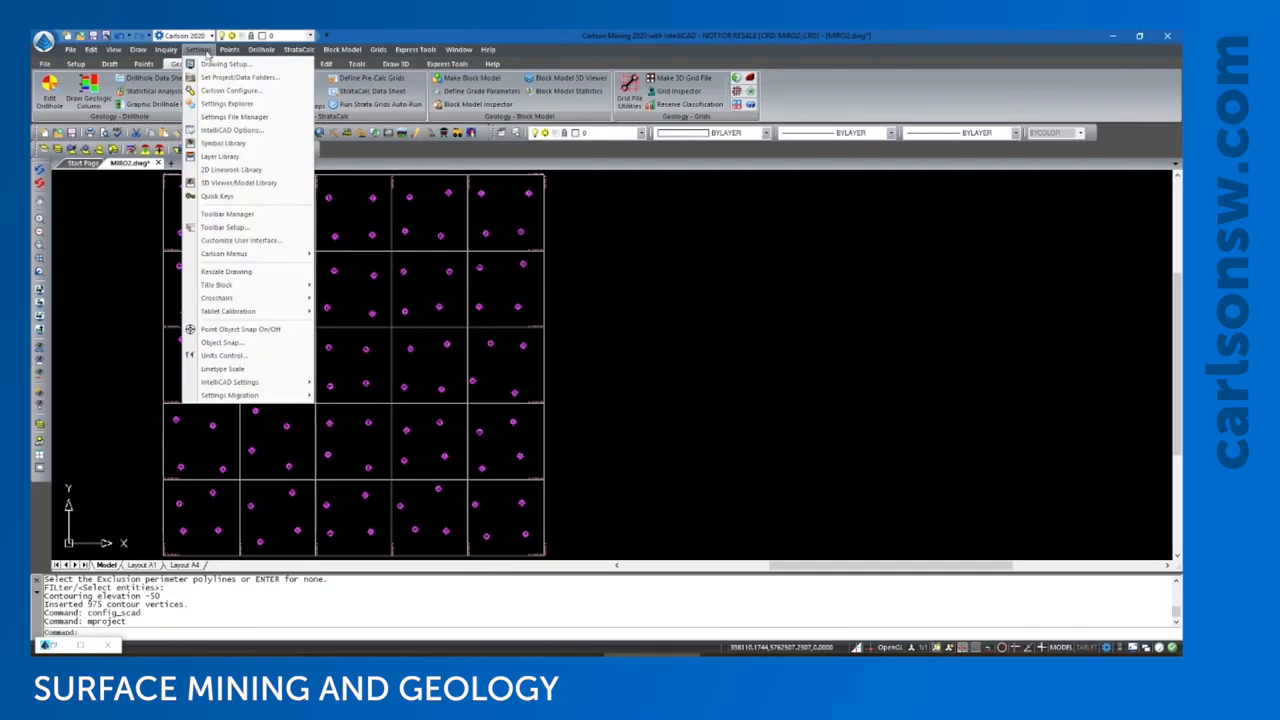
left_click(215, 90)
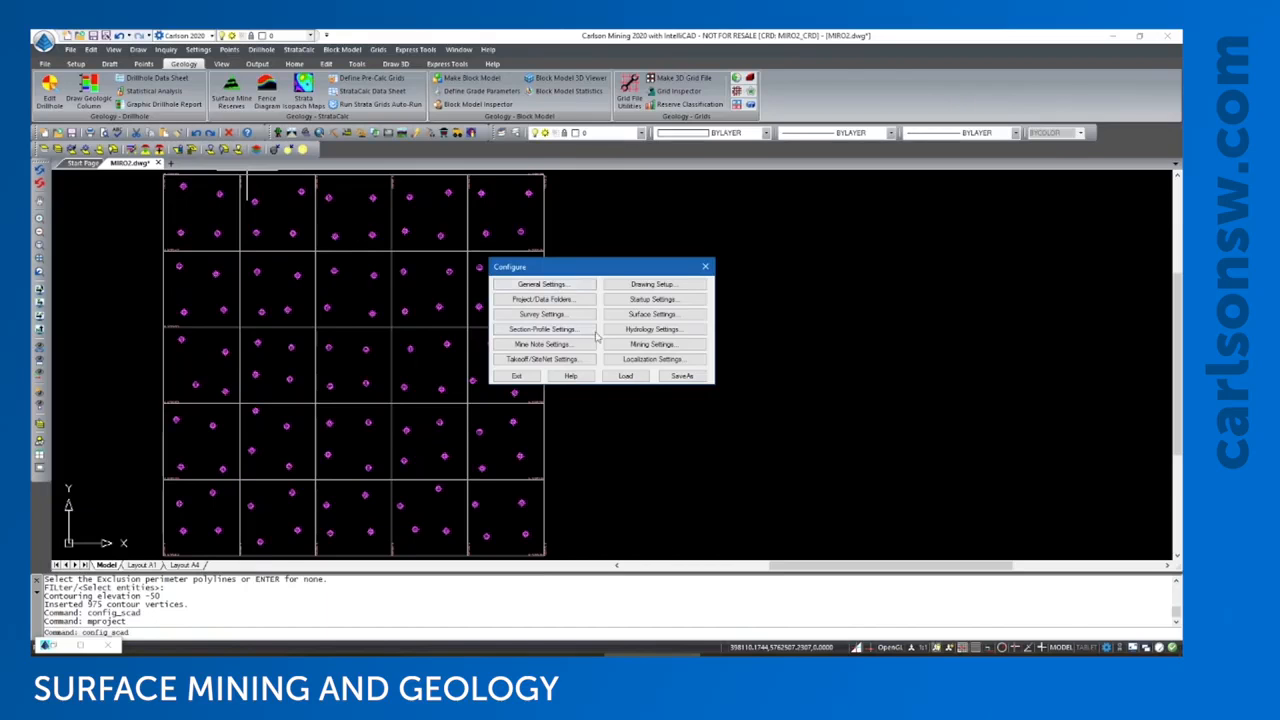
left_click(628, 345)
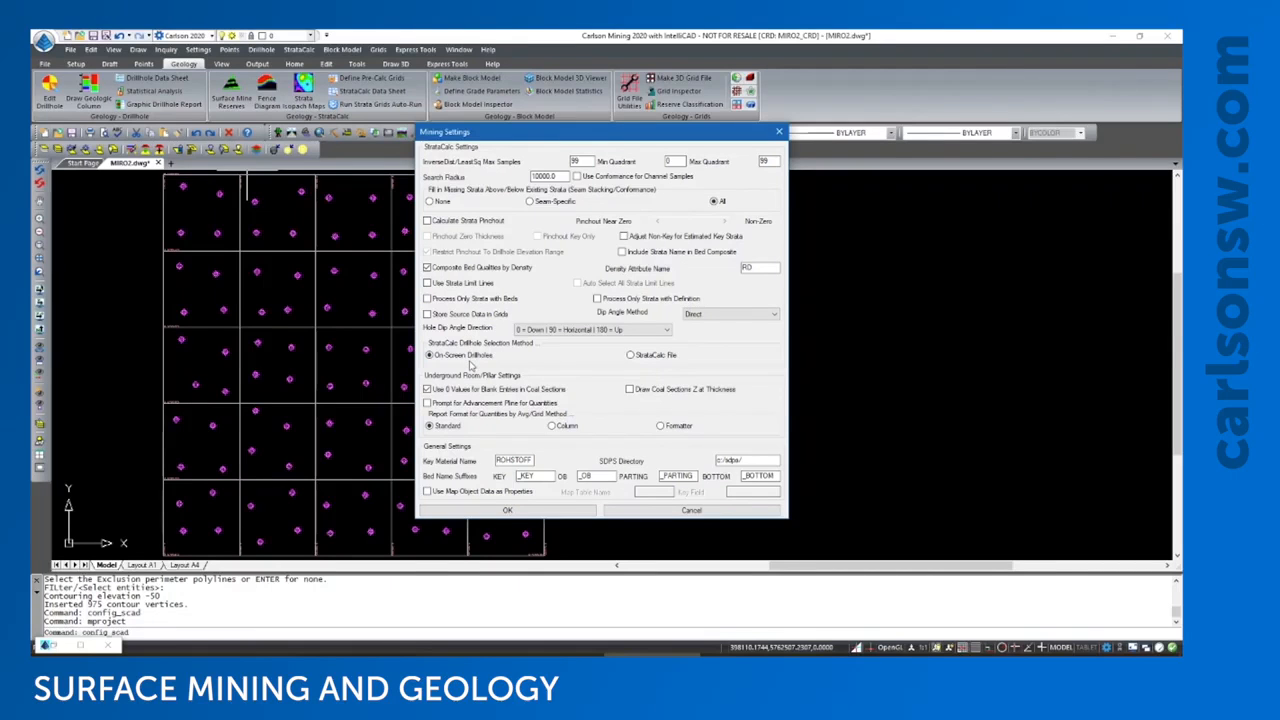
left_click(626, 508)
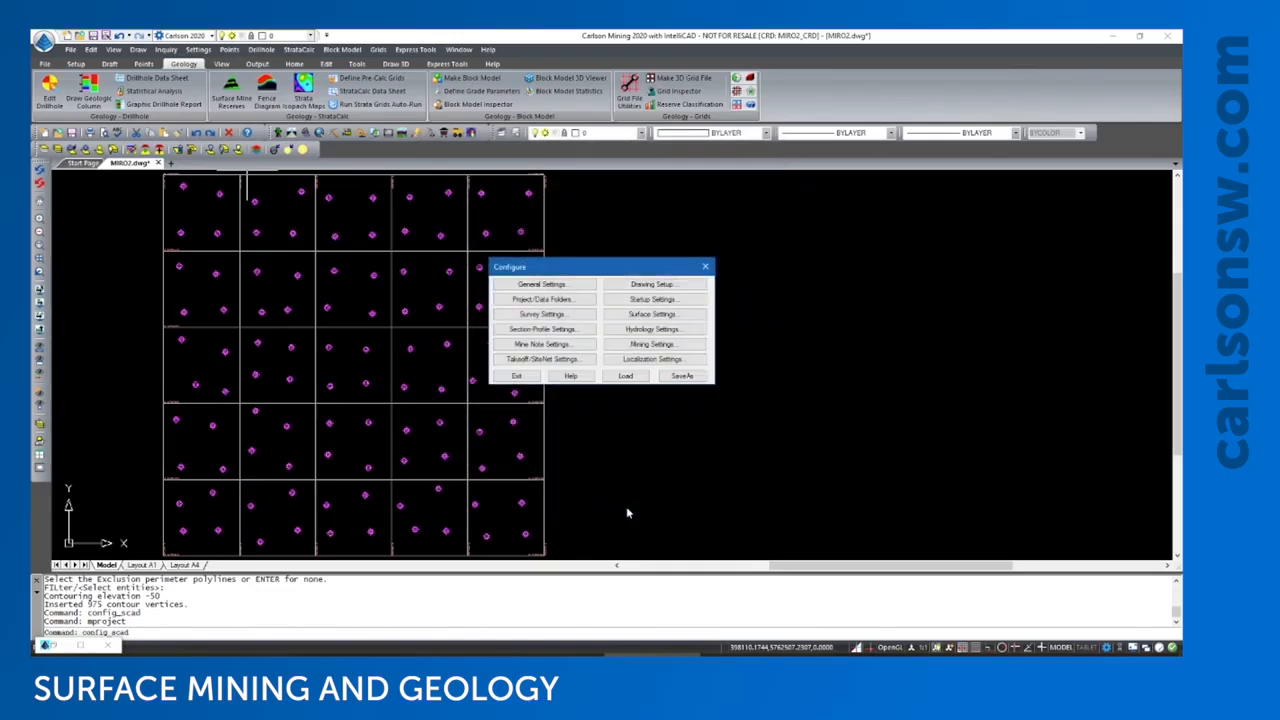
left_click(521, 378)
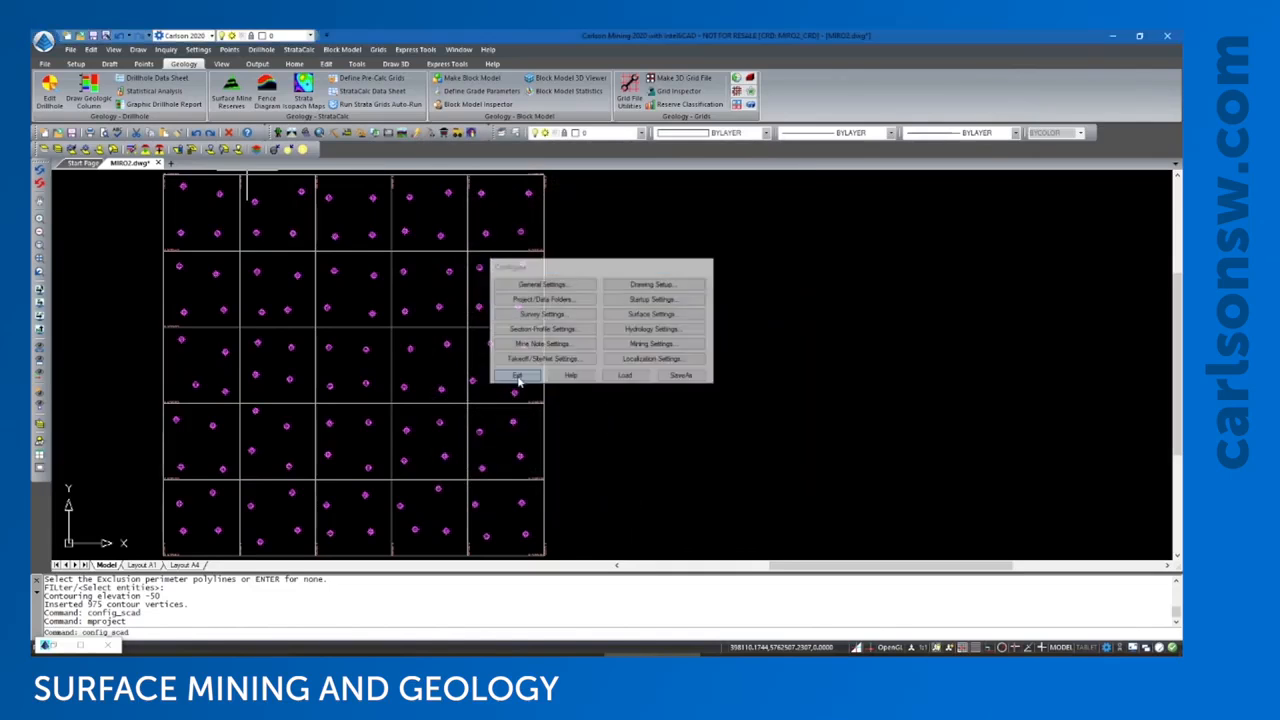
- Load the Strata_Calc_noDG.stc file into the StrataCalc Data Sheet
left_click(298, 50)
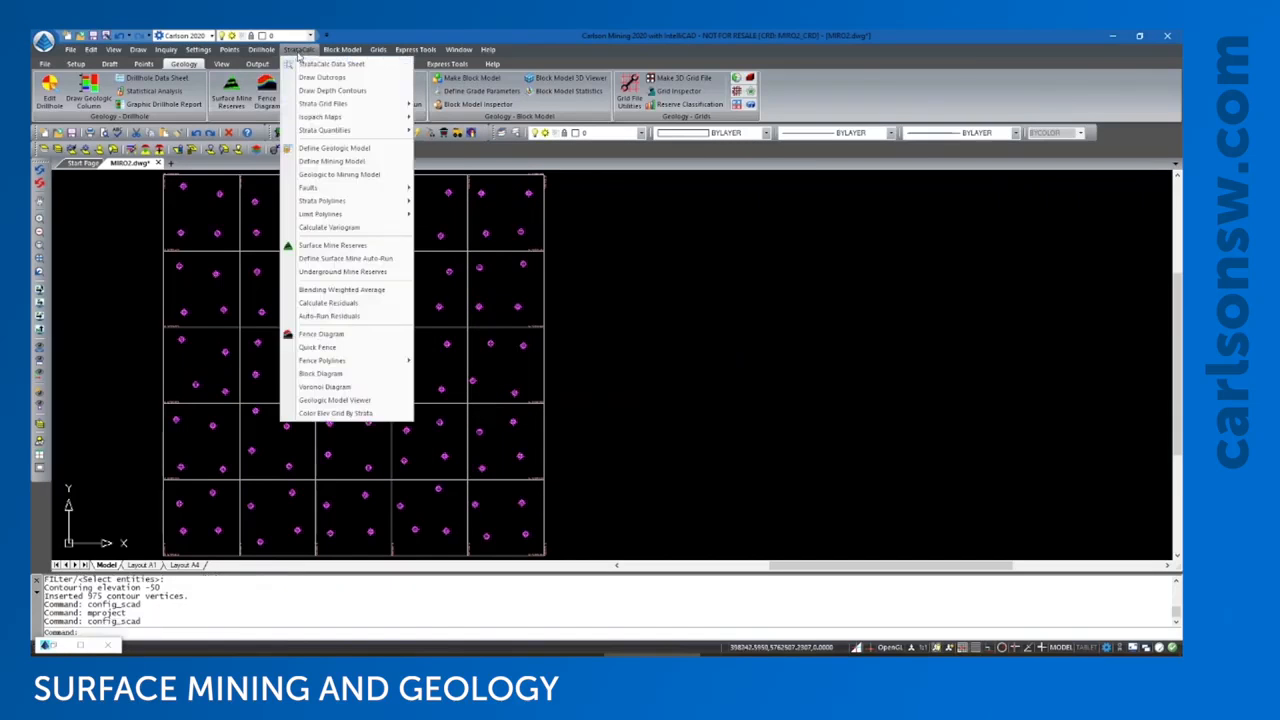
left_click(331, 64)
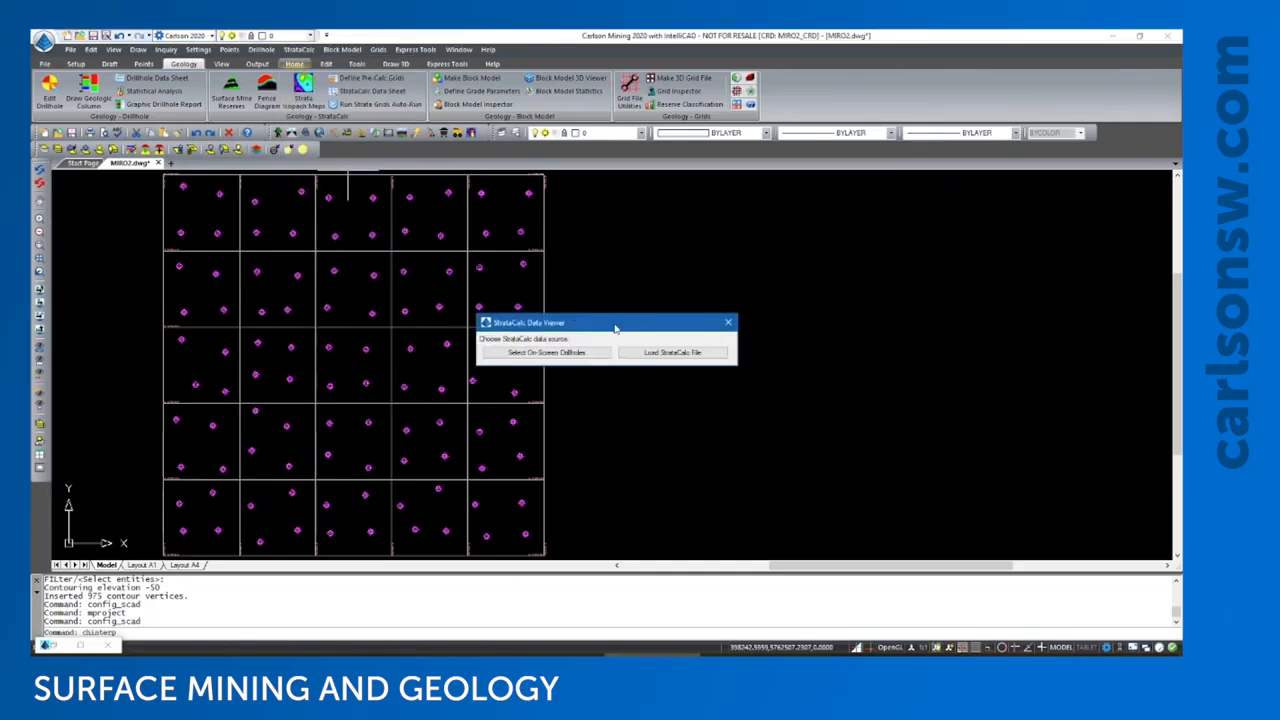
left_click(633, 355)
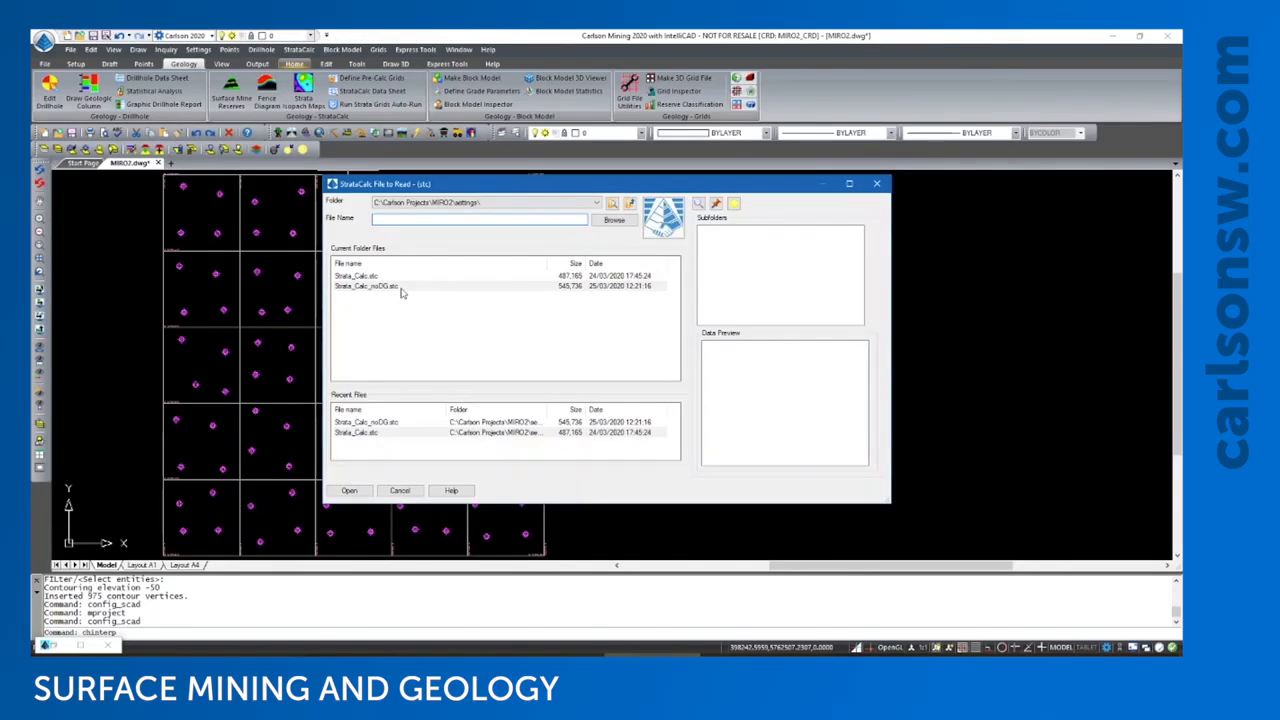
left_click(401, 287)
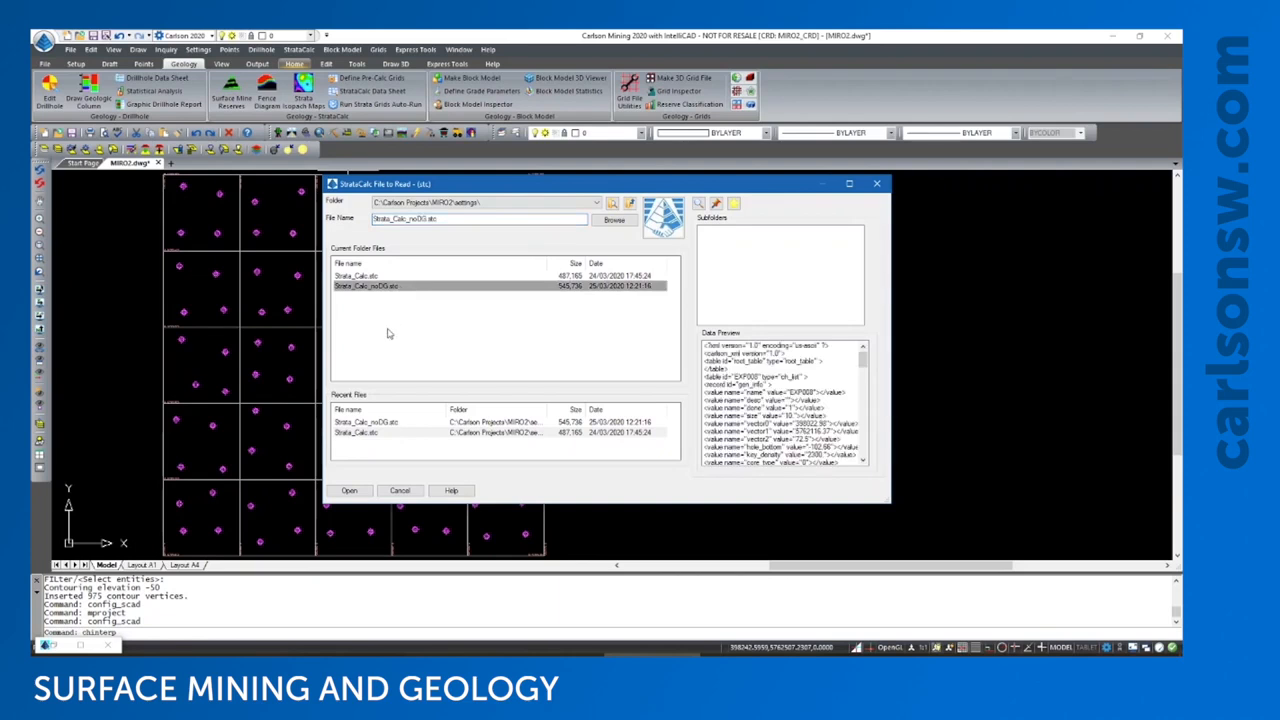
left_click(360, 490)
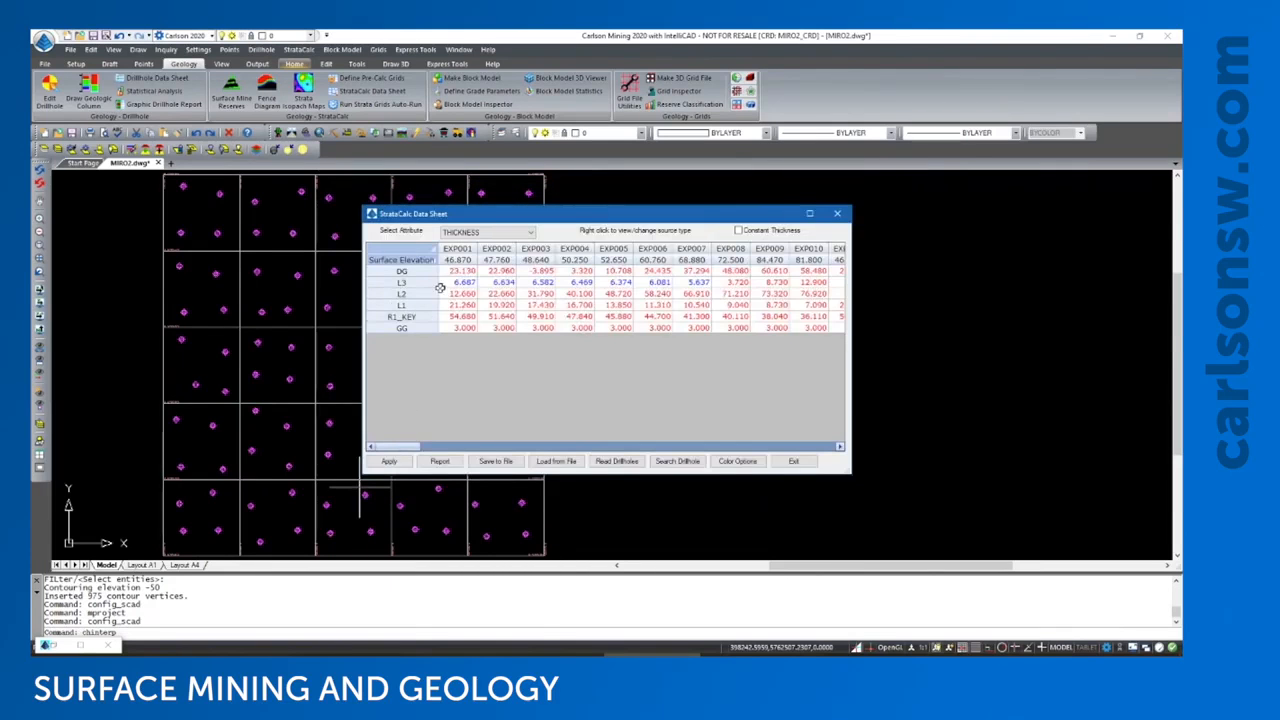
- Check the L3 strata thickness values for drillholes EXP001 through EXP007, and close the data sheet
left_click(456, 284)
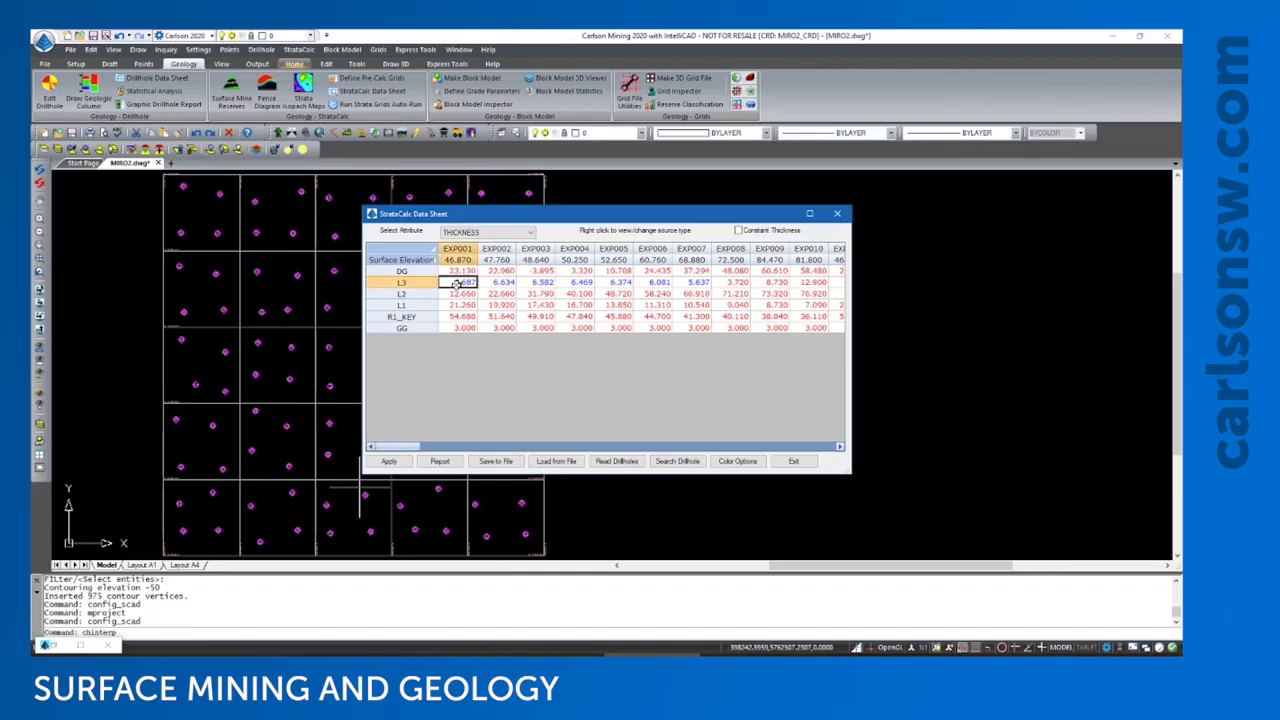
left_click(506, 283)
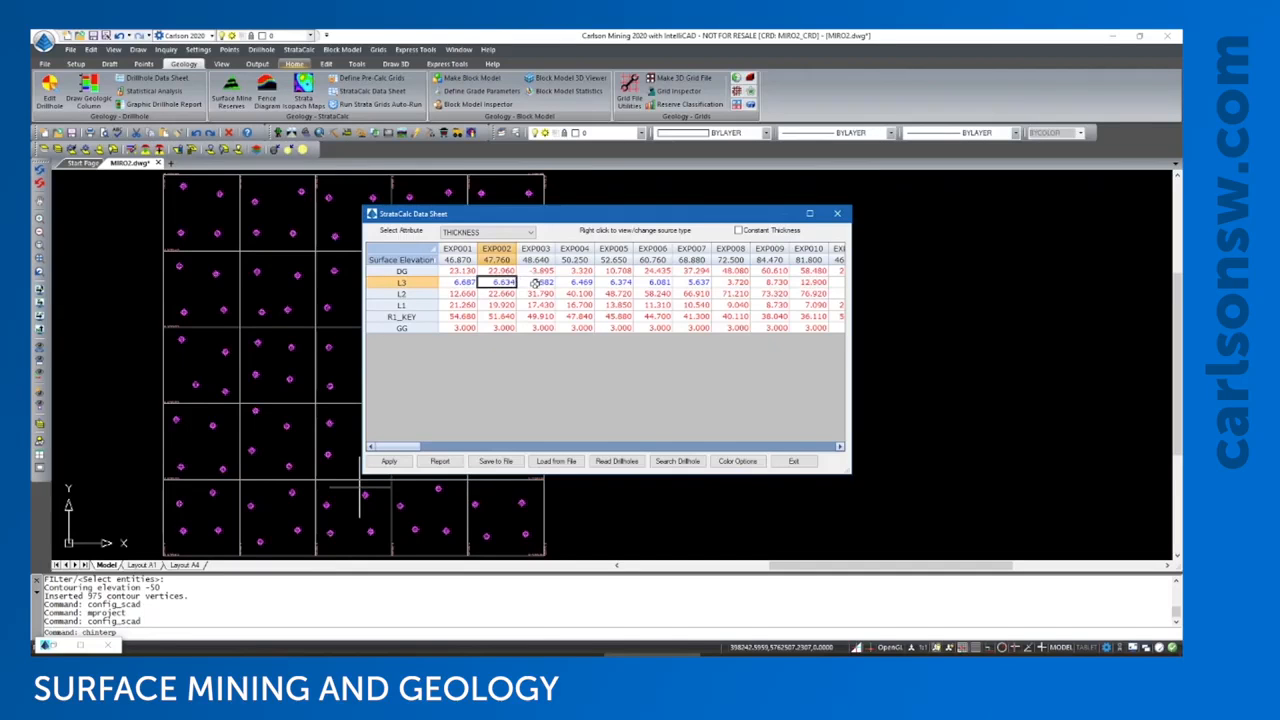
left_click(536, 284)
left_click(620, 284)
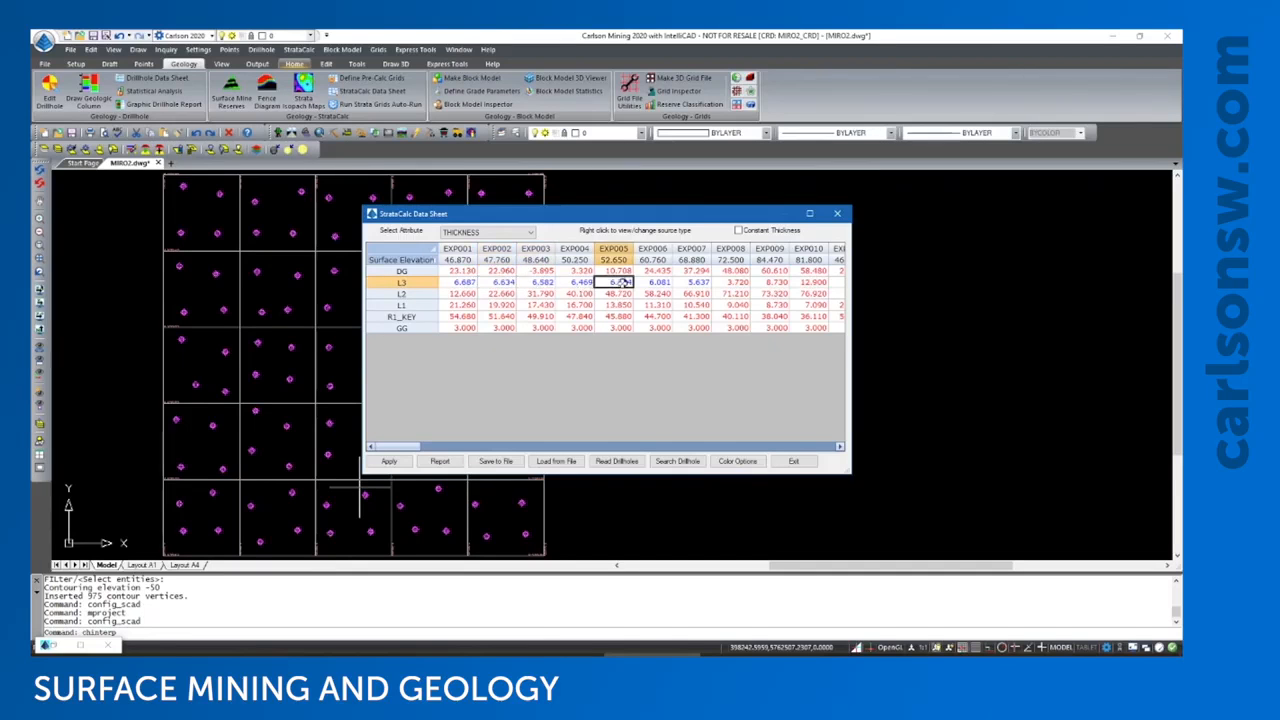
left_click(692, 283)
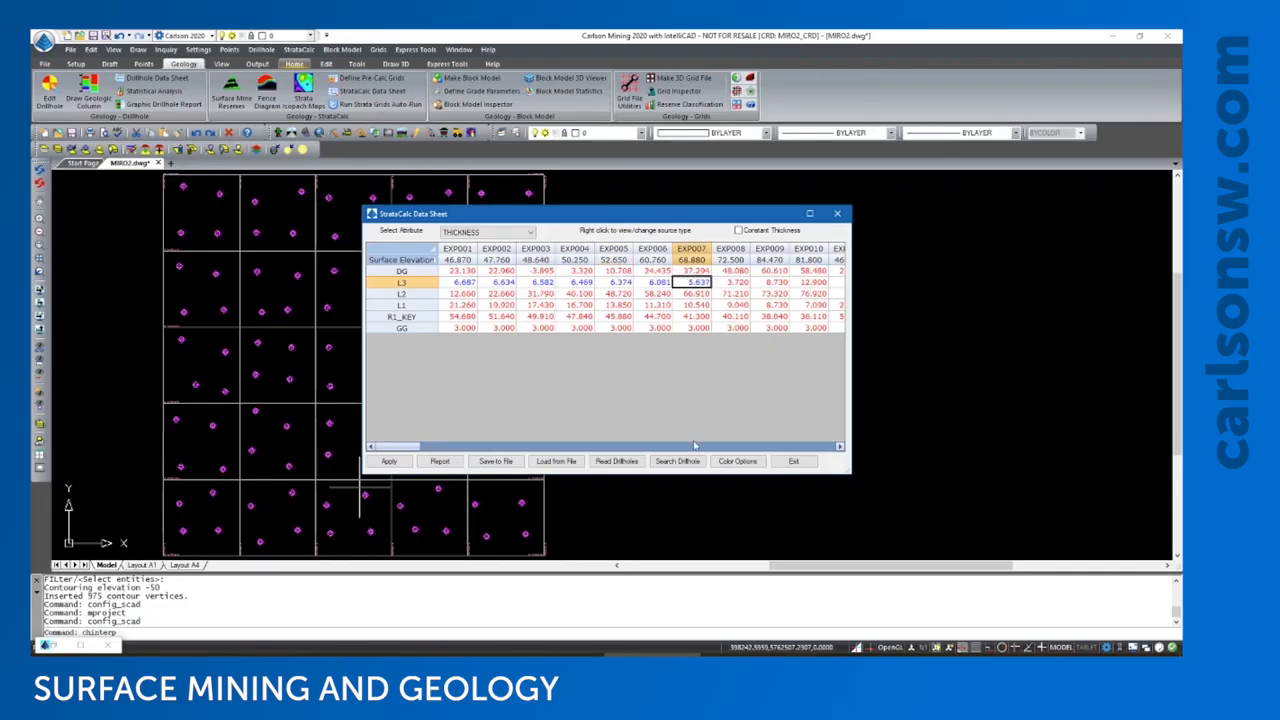
left_click(789, 462)
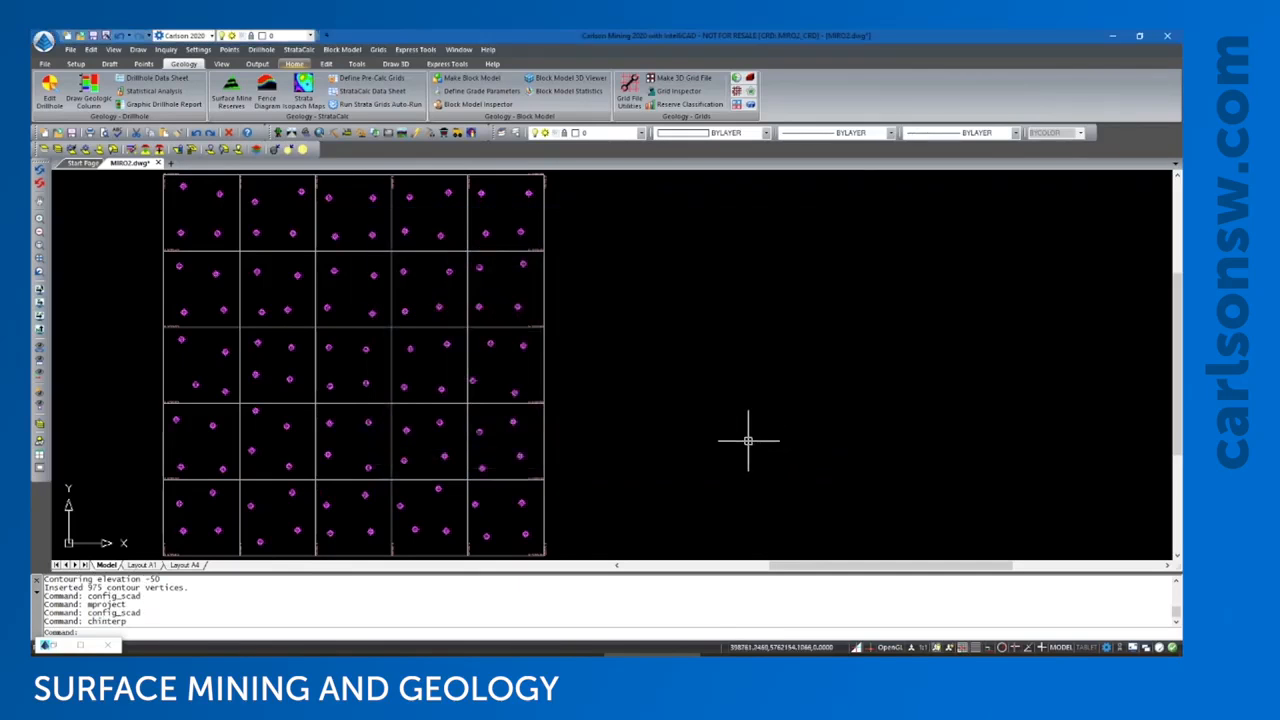
- Start Make Strata Grid Files with the grid position from topography.grd, review the modeling methods and options, and cancel
left_click(298, 49)
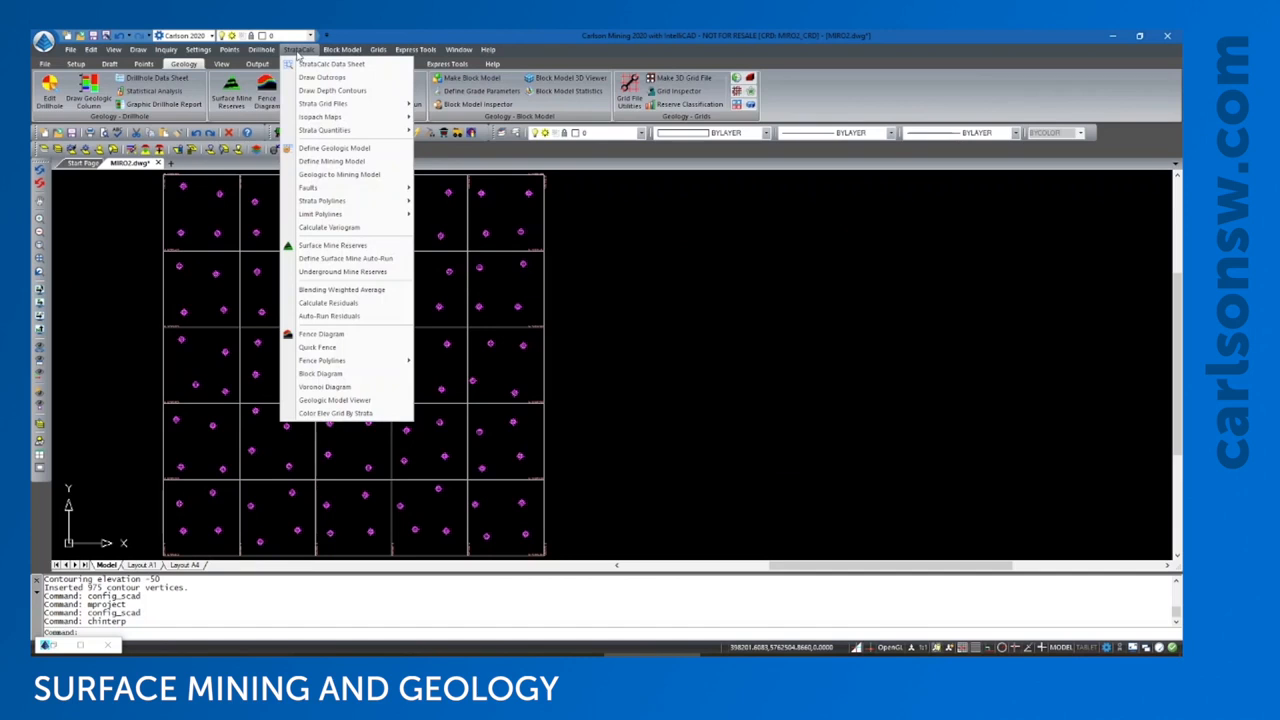
mouse_move(307, 104)
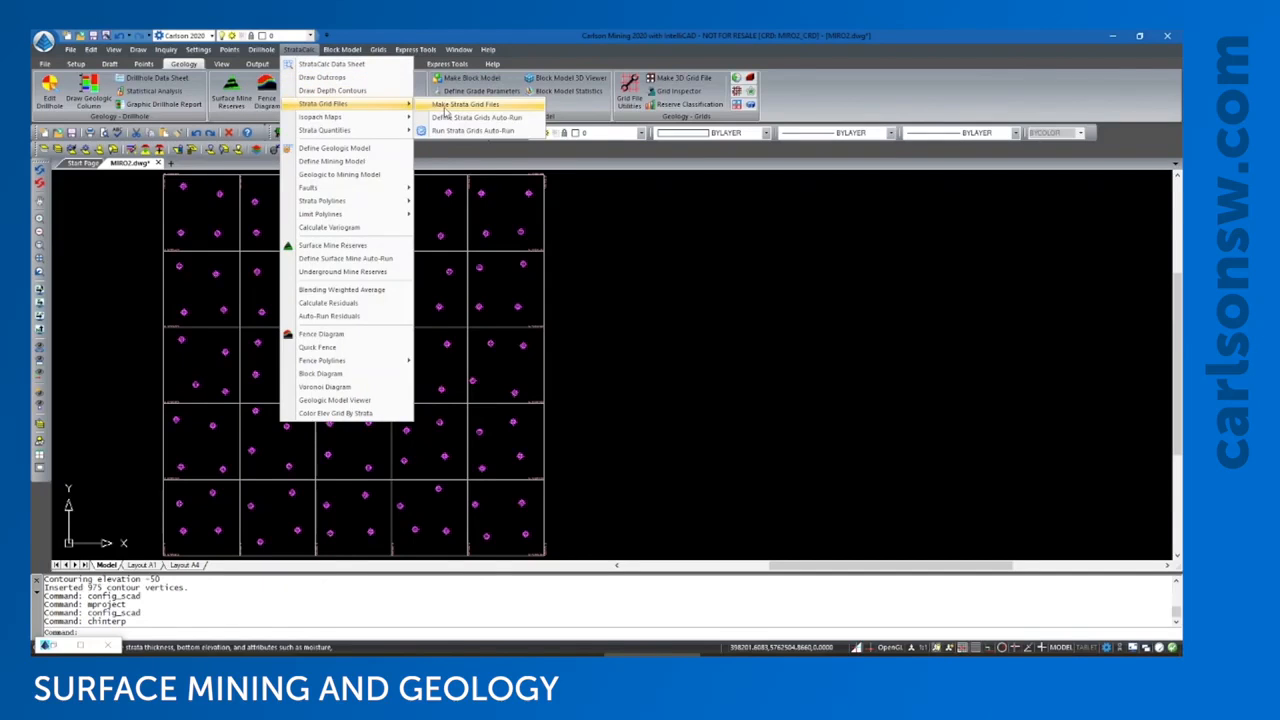
left_click(450, 107)
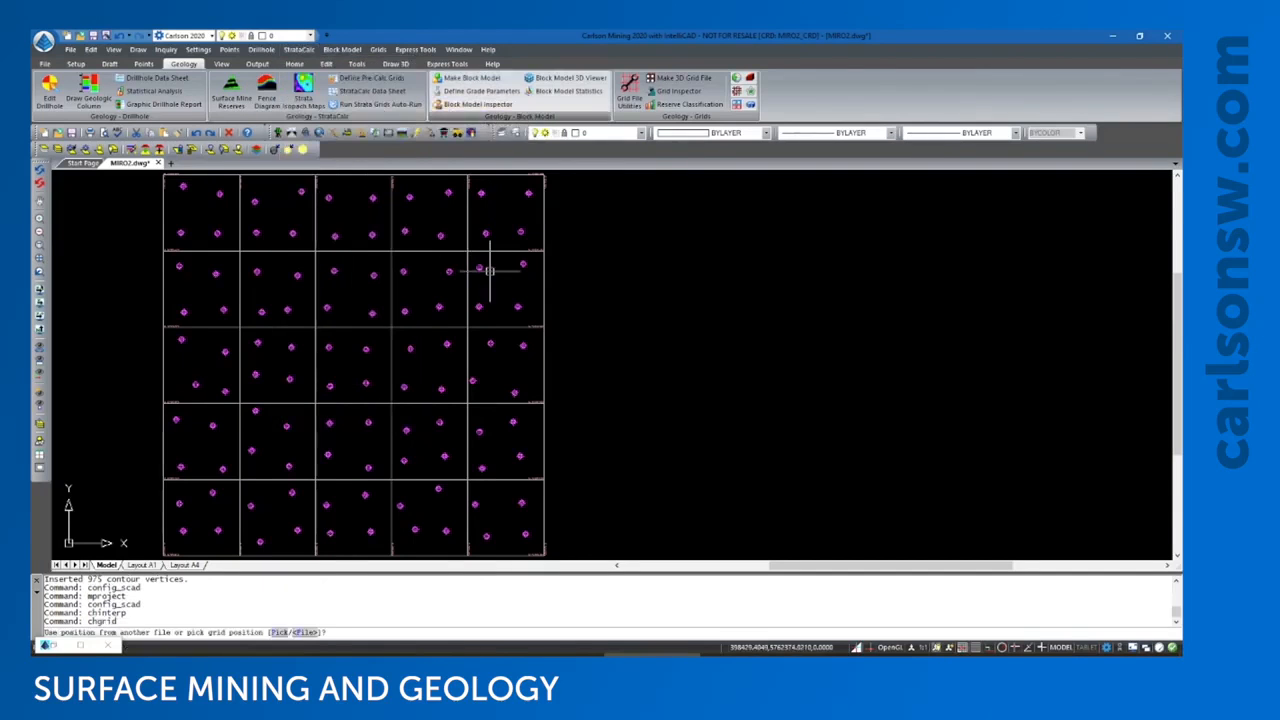
key("Return")
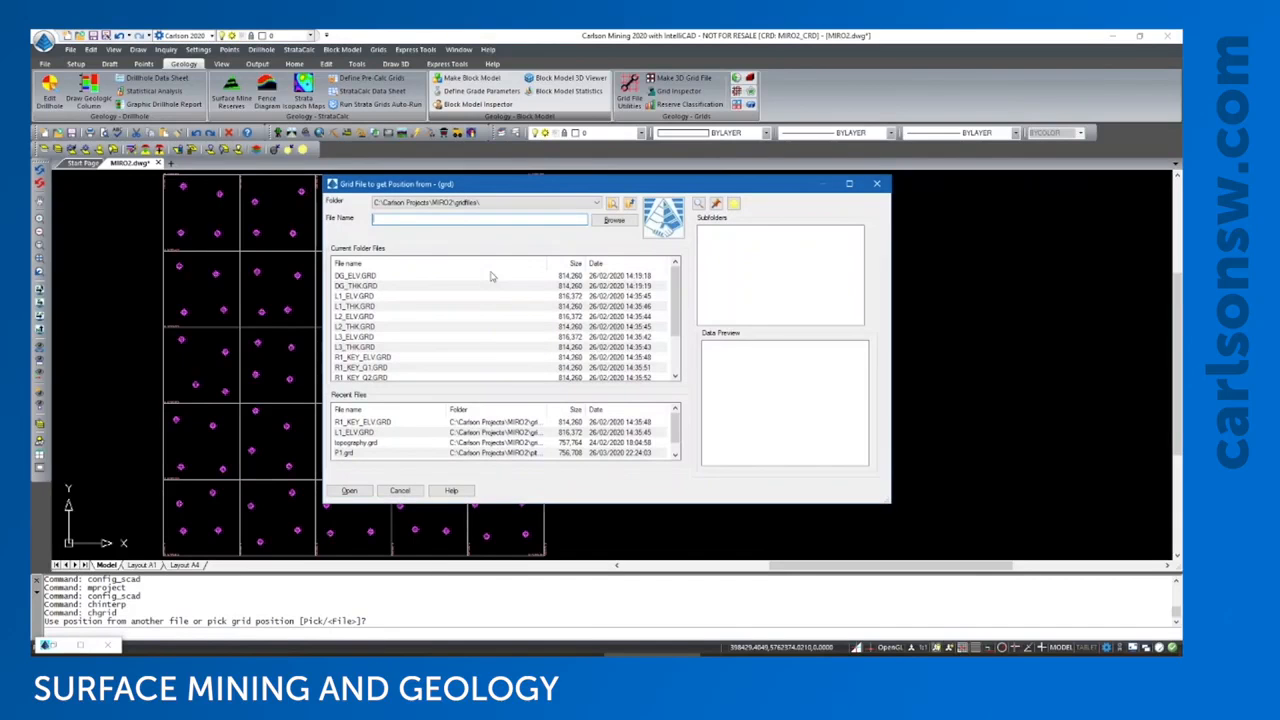
left_click(370, 442)
left_click(349, 490)
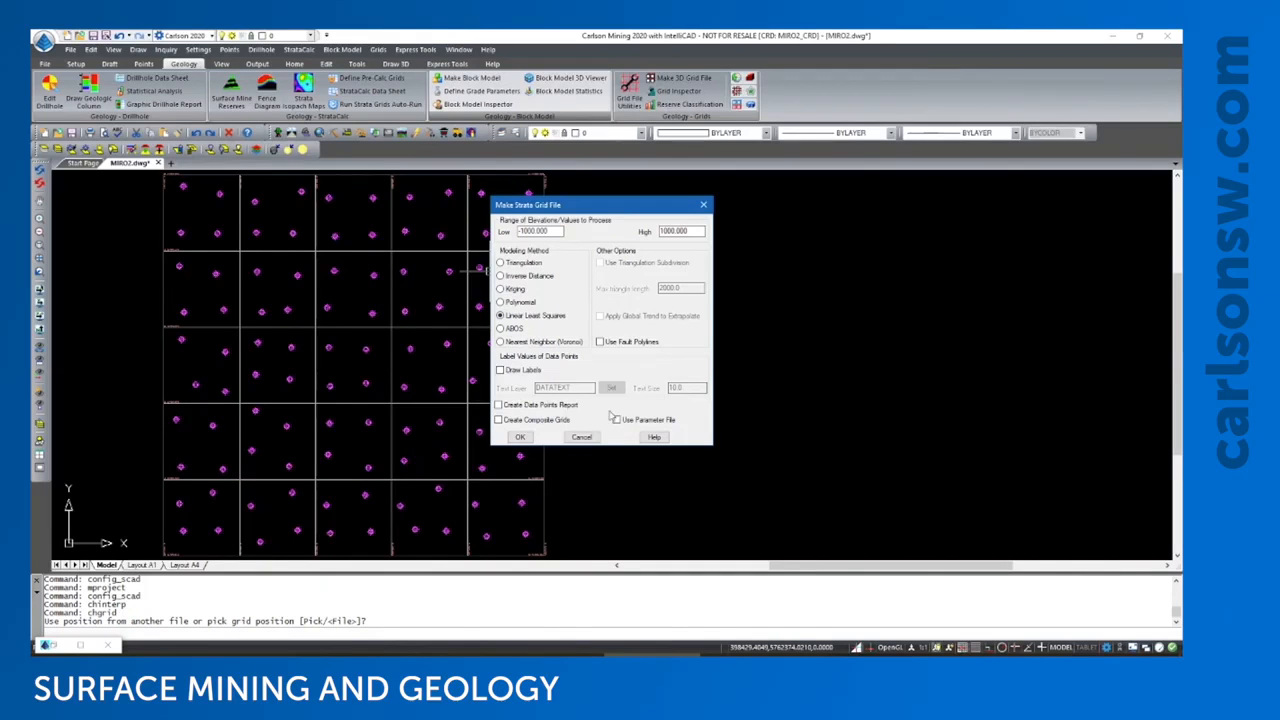
left_click(581, 437)
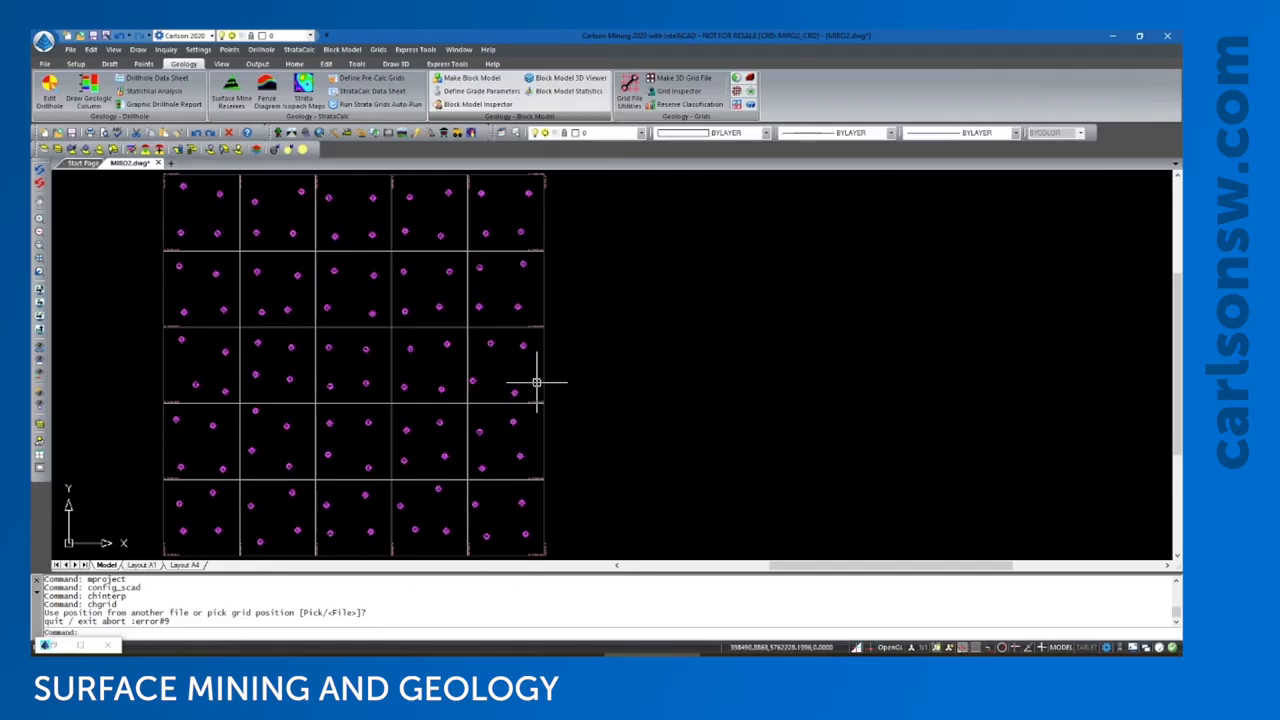
- Review the strata grid definitions of the existing geologic model geomodel_01.pre and exit
left_click(299, 50)
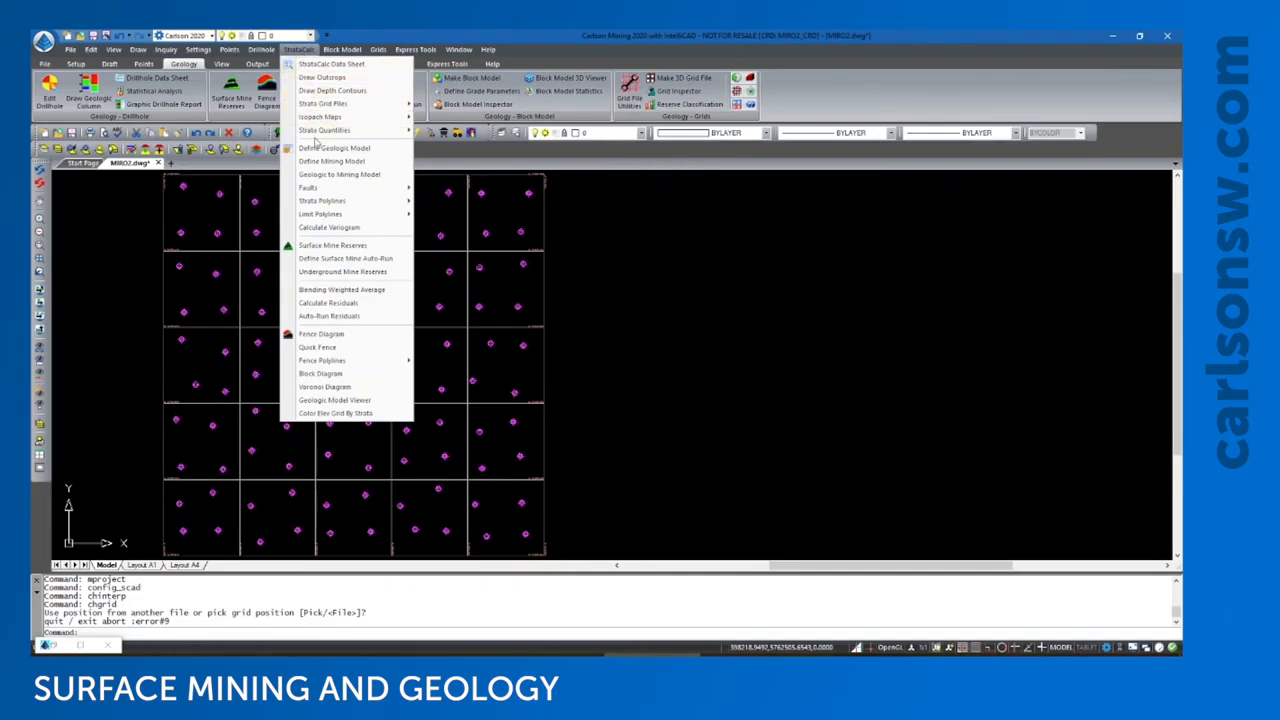
left_click(315, 150)
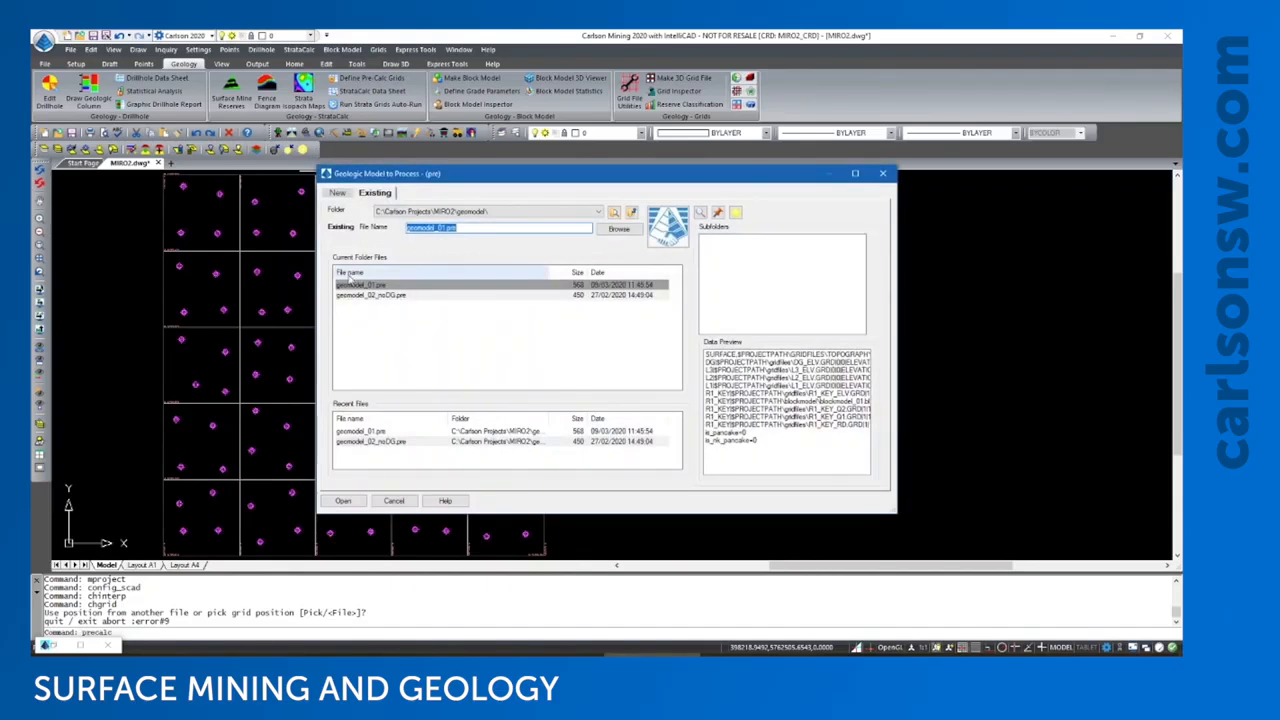
left_click(343, 500)
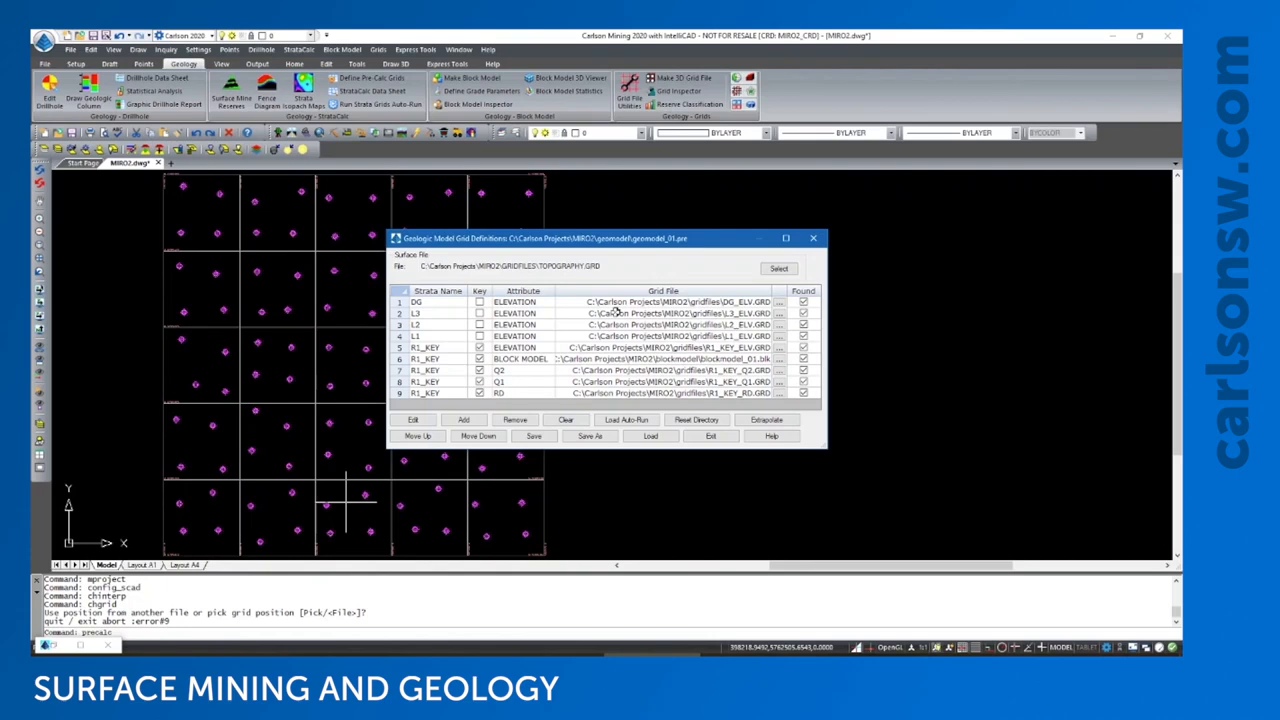
left_click(710, 437)
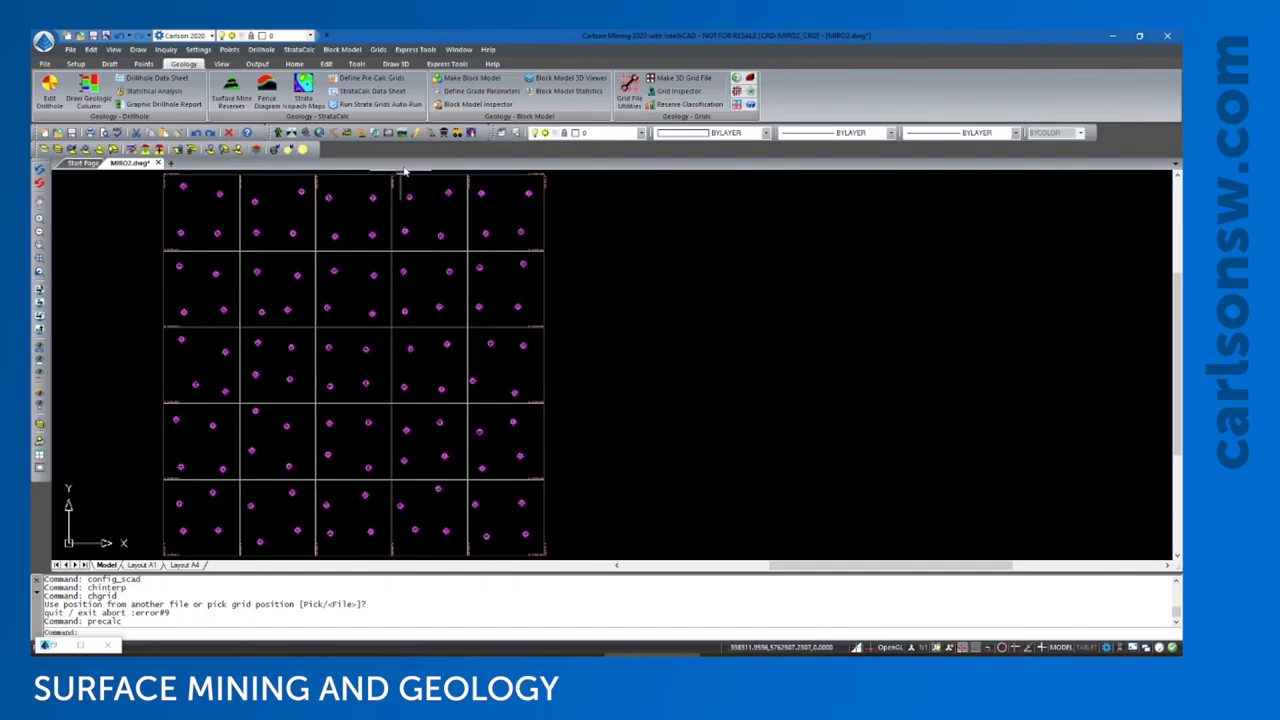
- Load R1_KEY_ELV.GRD into the 3D surface file viewer and tilt the surface to a low oblique angle
left_click(115, 49)
mouse_move(200, 130)
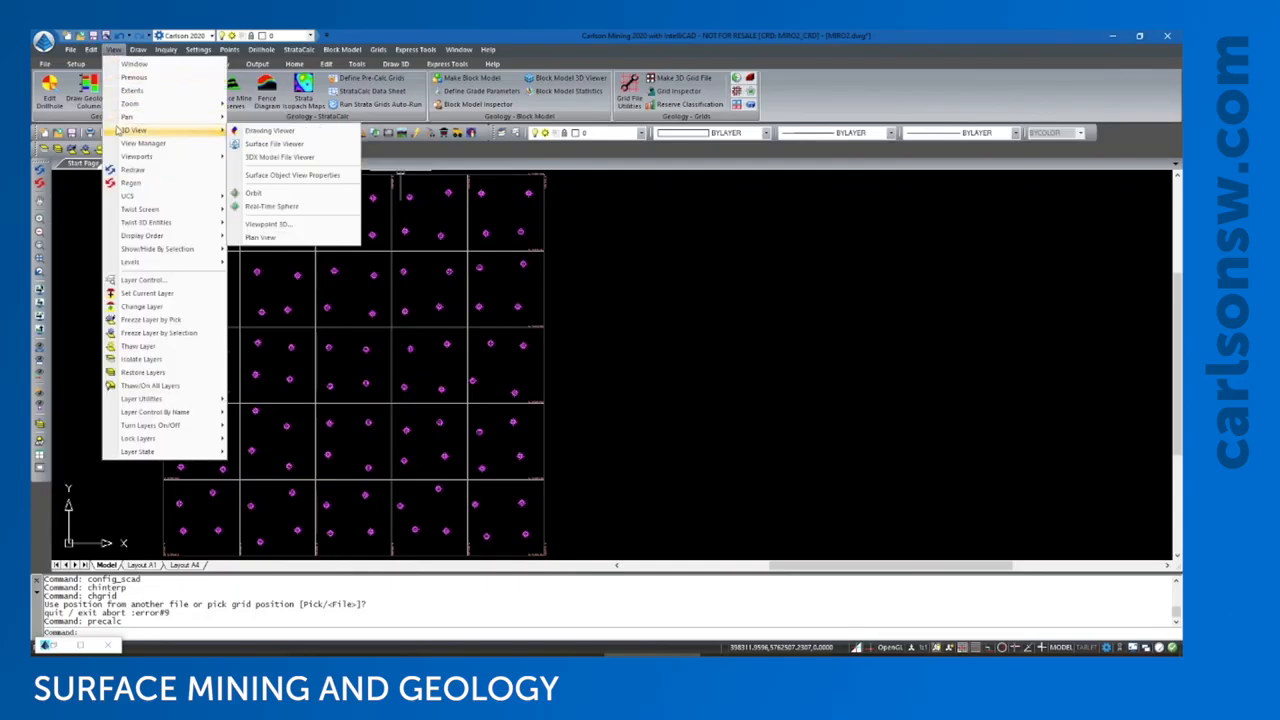
left_click(274, 144)
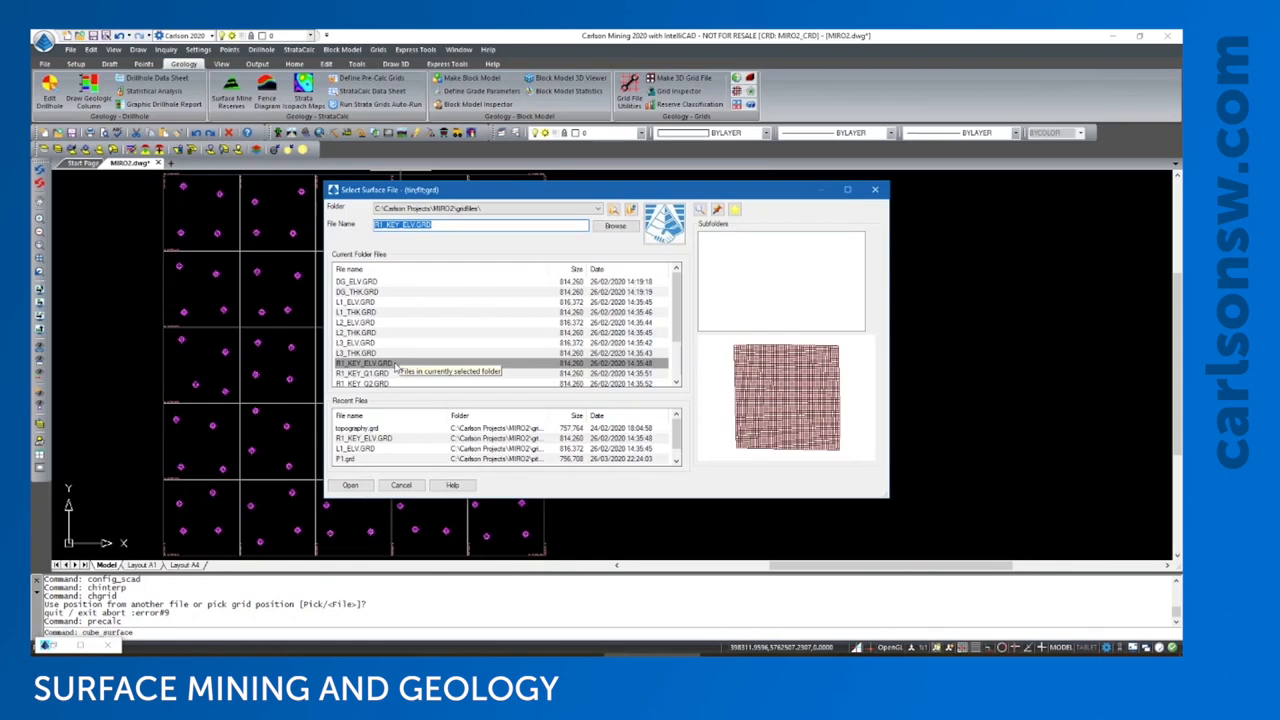
left_click(395, 364)
left_click(365, 484)
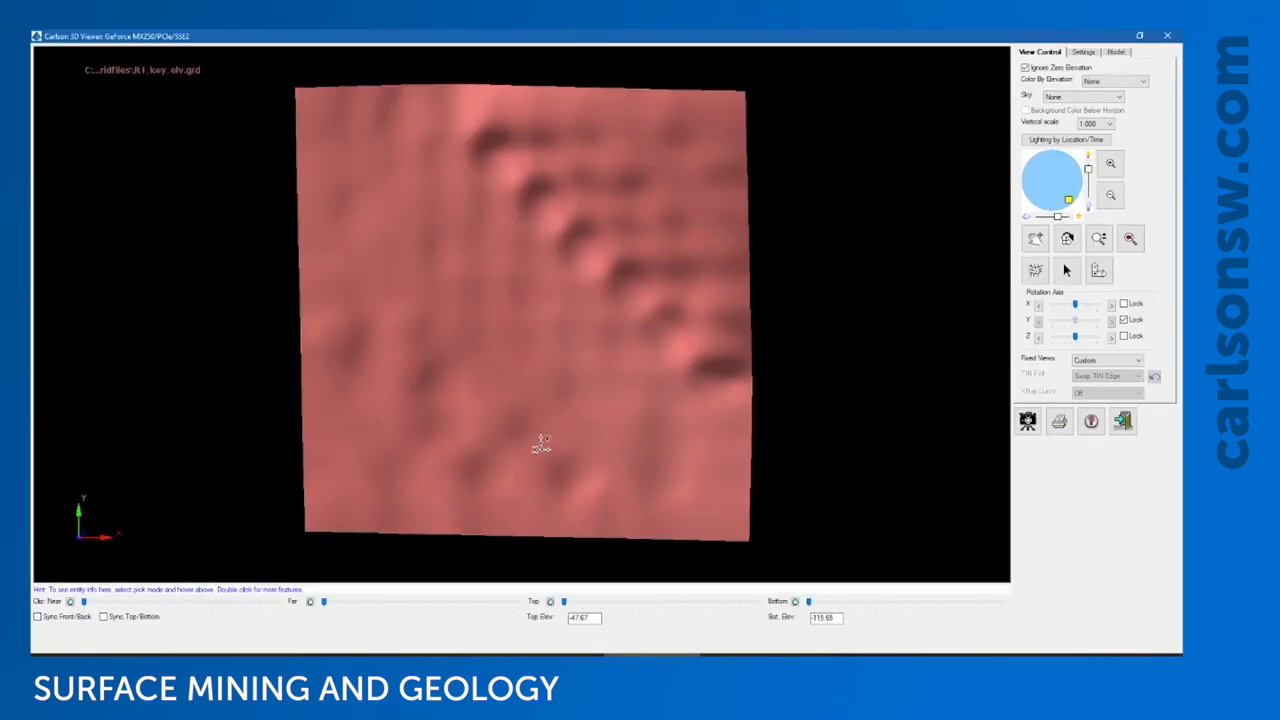
left_click_drag(527, 459, 518, 205)
left_click_drag(540, 414, 538, 238)
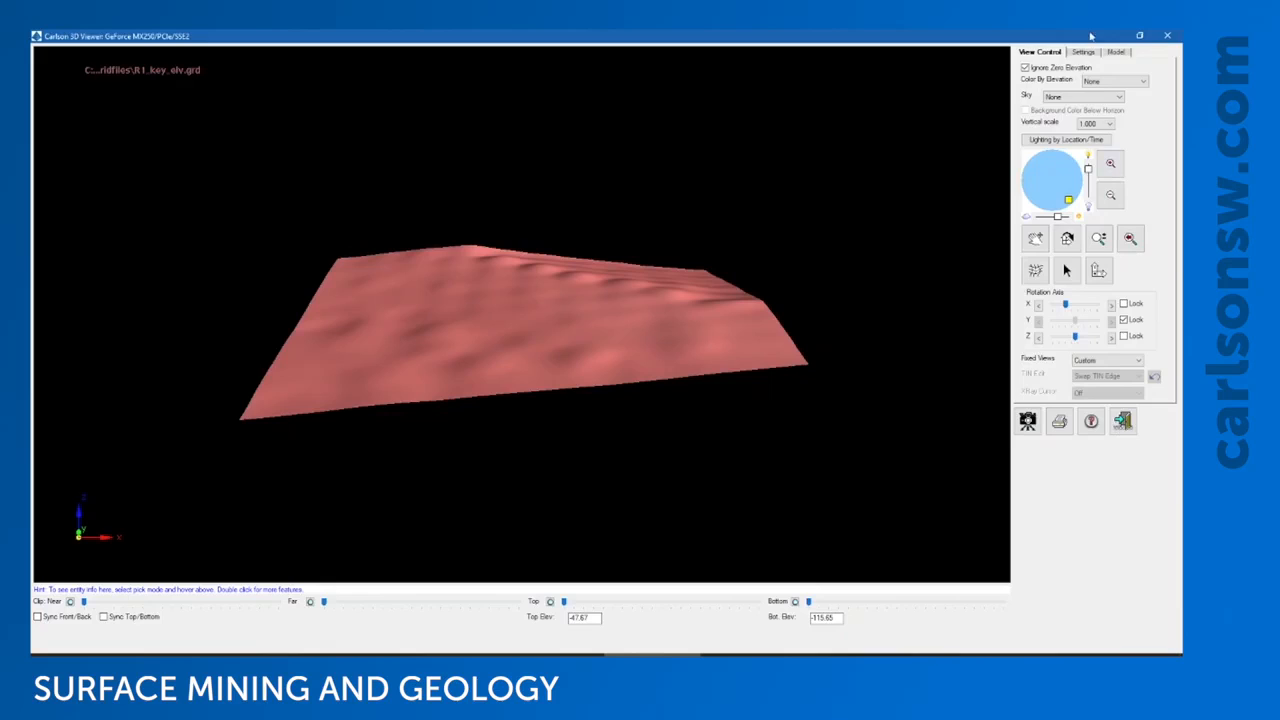
- Add the DG_ELV, L1_ELV, L2_ELV and L3_ELV grids and topography.grd from the gridfiles folder as surfaces in the 3D viewer
left_click(1117, 52)
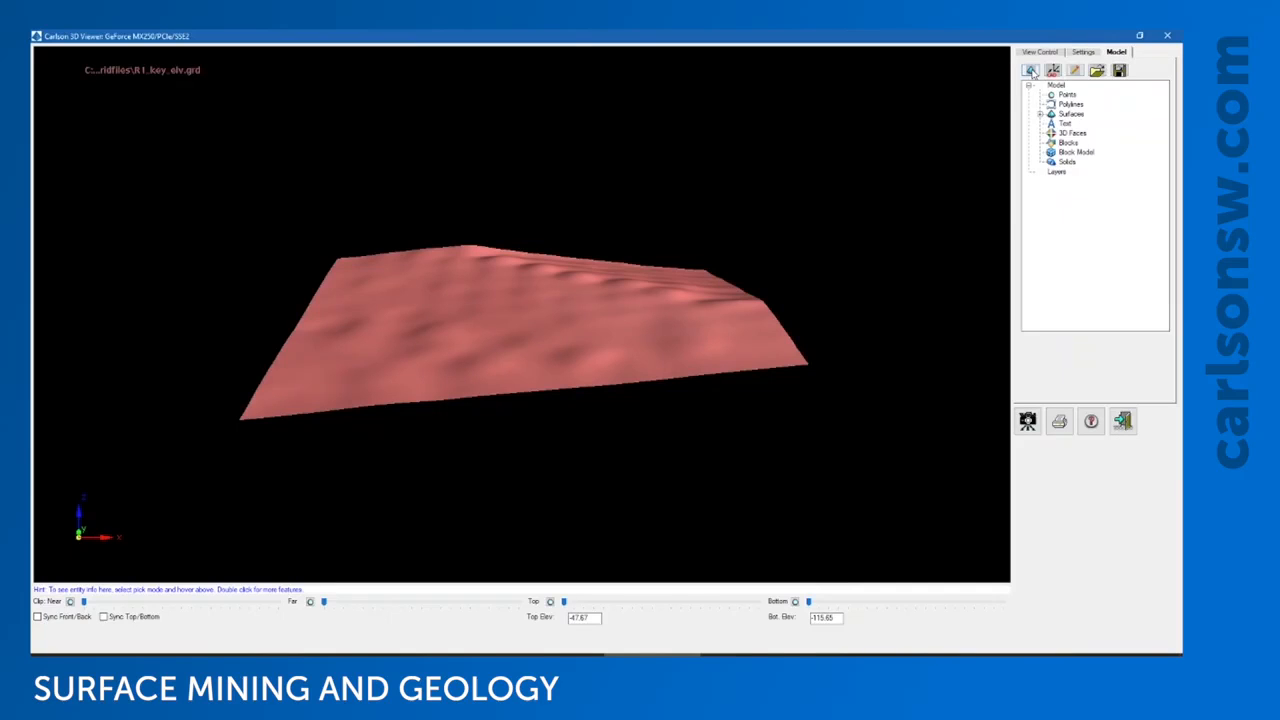
right_click(1083, 115)
left_click(1103, 134)
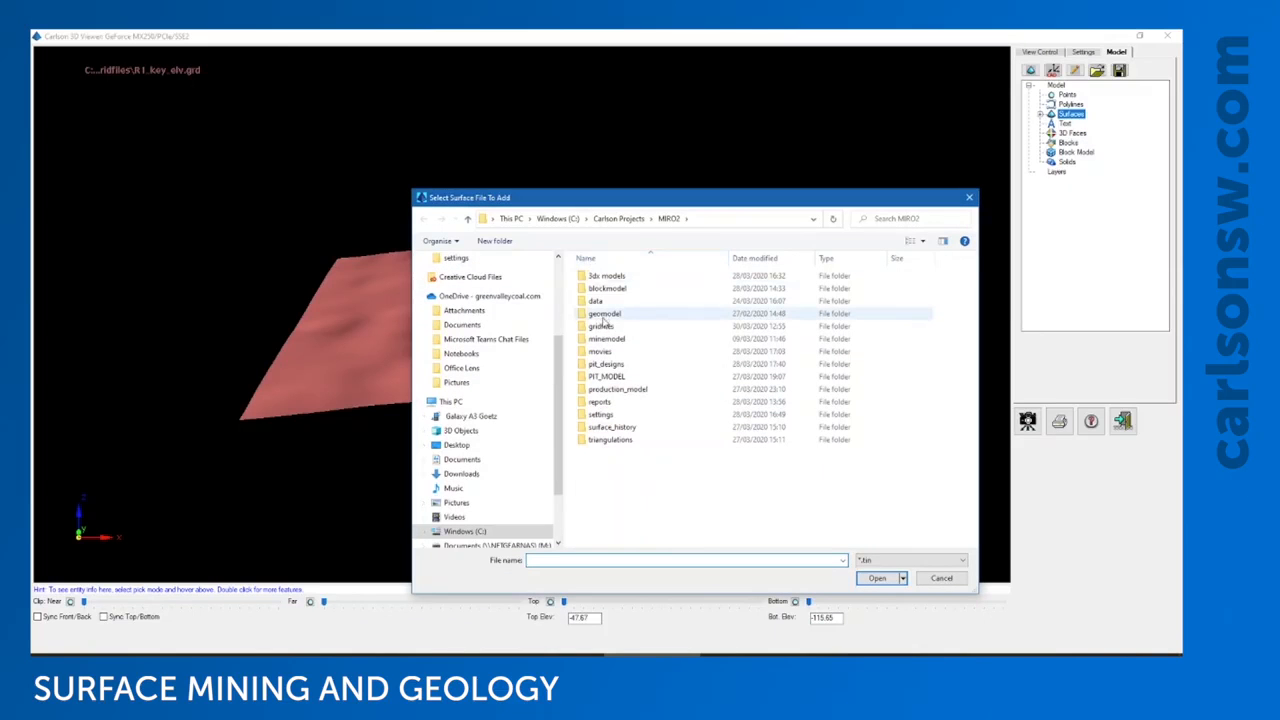
double_click(600, 326)
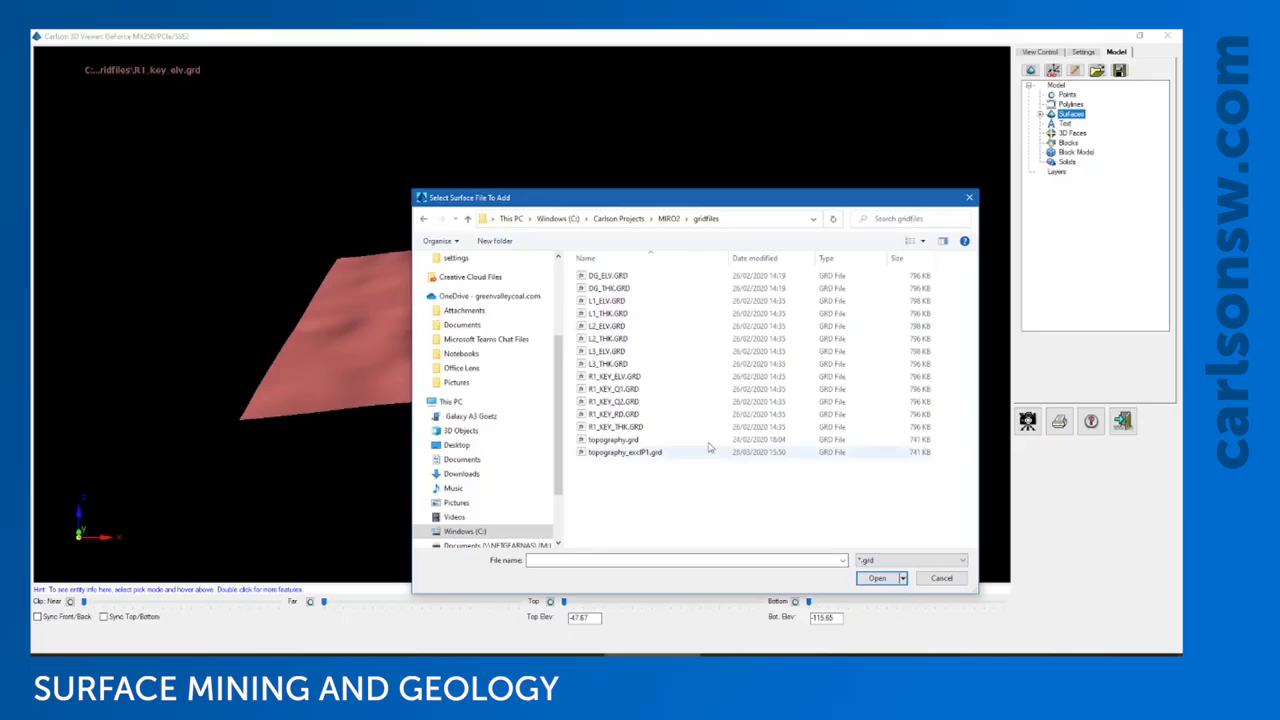
left_click(612, 276)
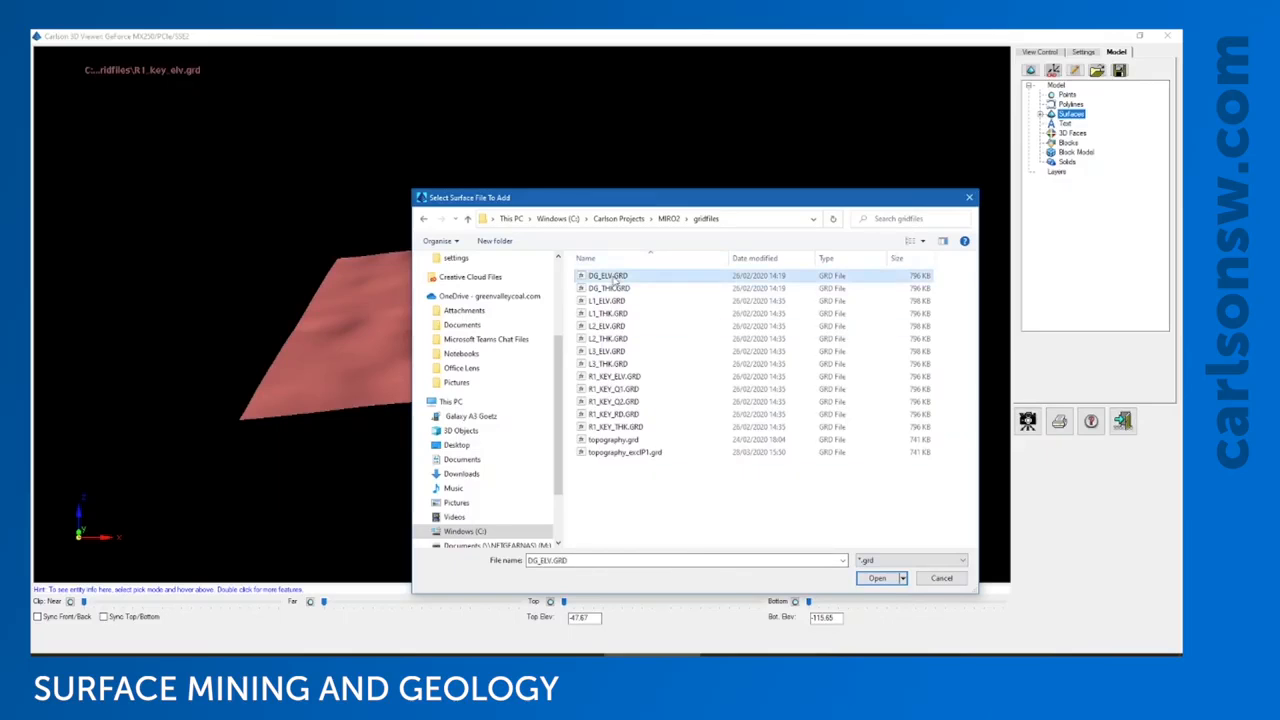
left_click(620, 301, "ctrl")
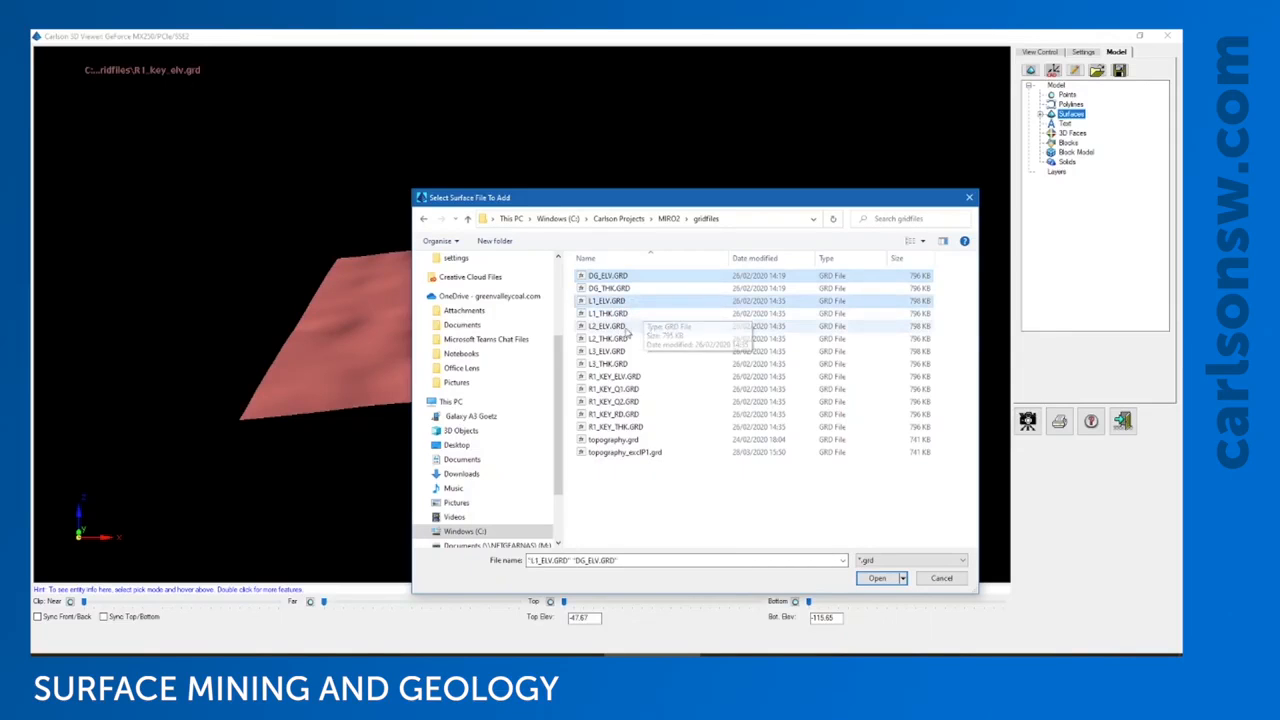
left_click(620, 326, "ctrl")
left_click(612, 351, "ctrl")
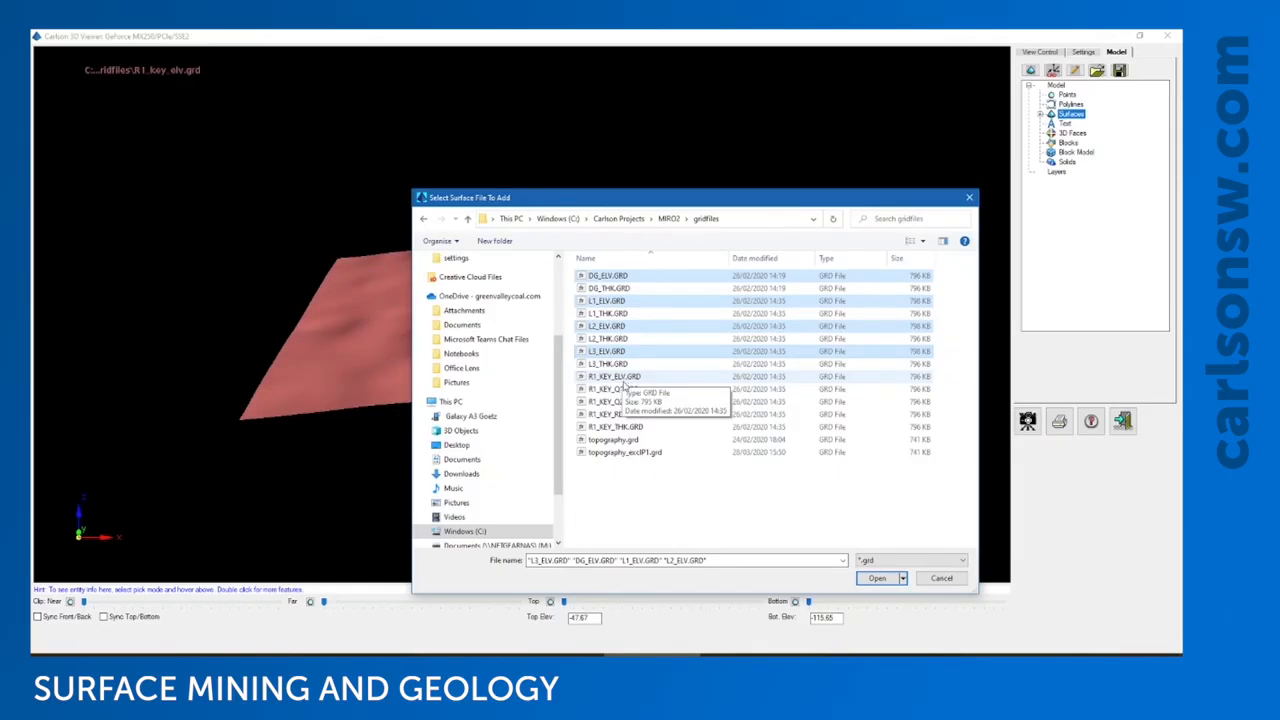
left_click(614, 440, "ctrl")
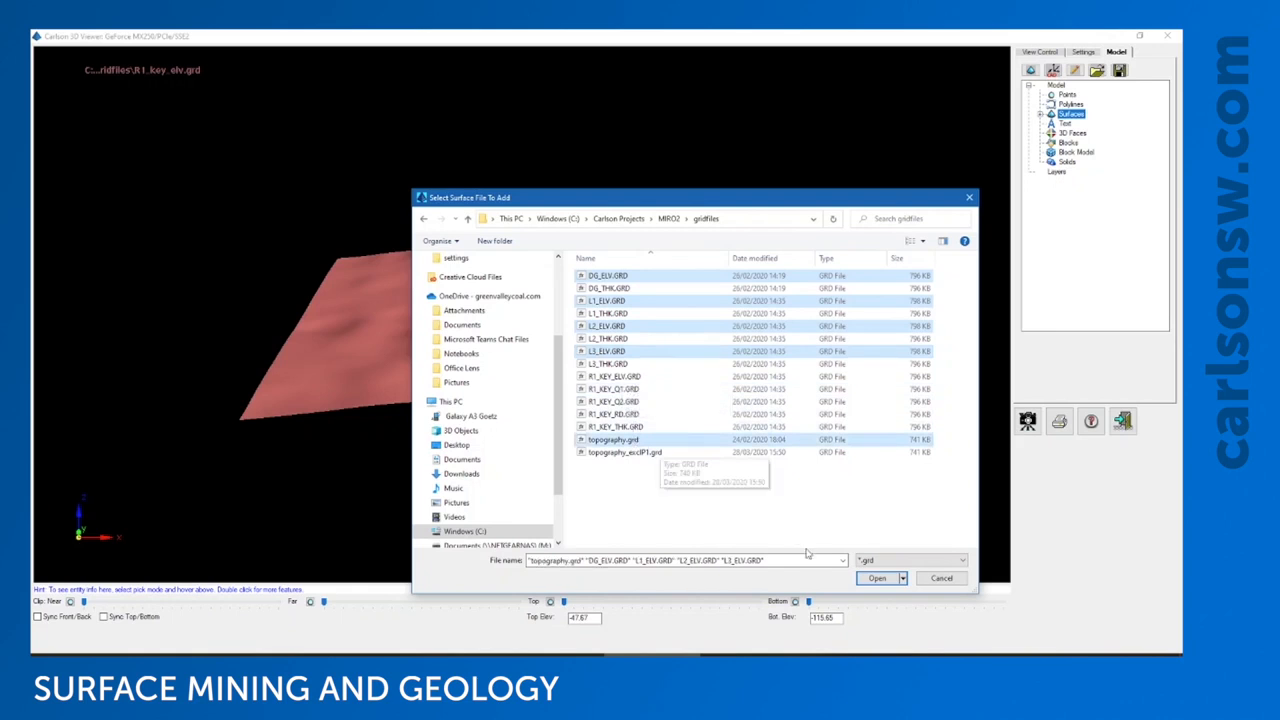
left_click(877, 578)
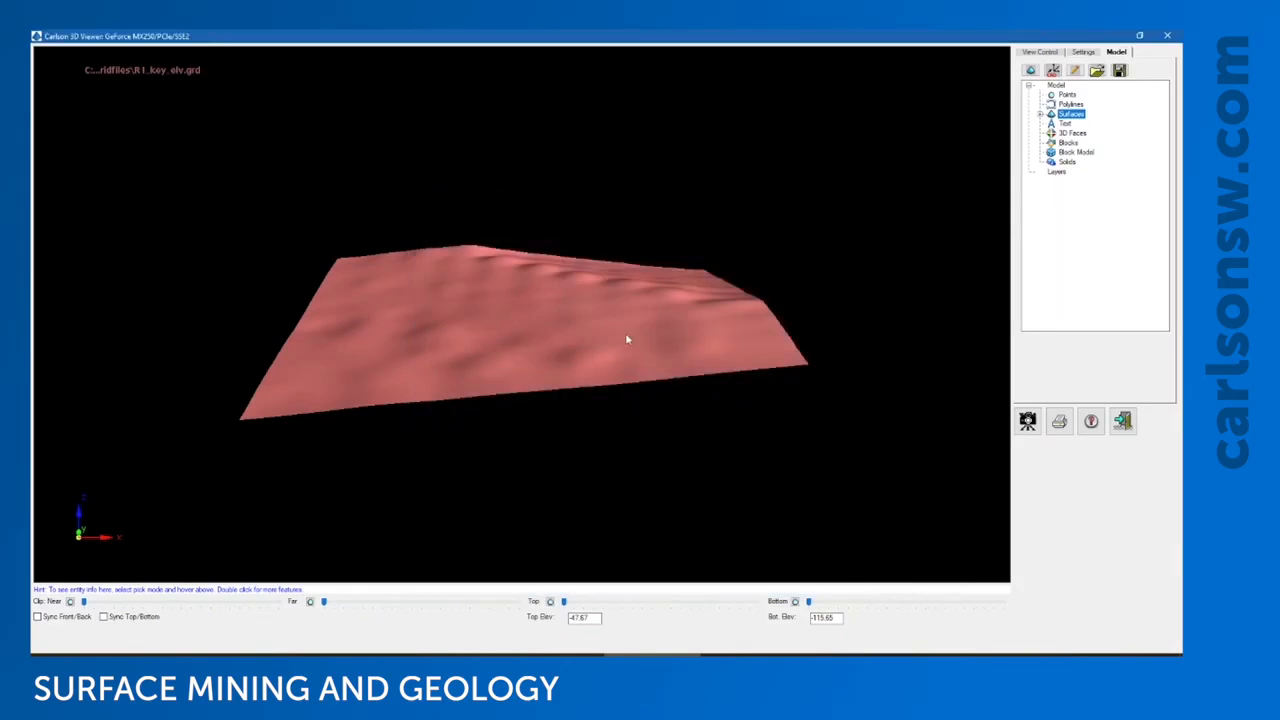
- Add all drawing entities, including the 3D boreholes and map grid, to the surface scene and orbit it to a low side view
left_click_drag(571, 363, 614, 371)
left_click_drag(786, 437, 597, 429)
left_click_drag(574, 334, 563, 291)
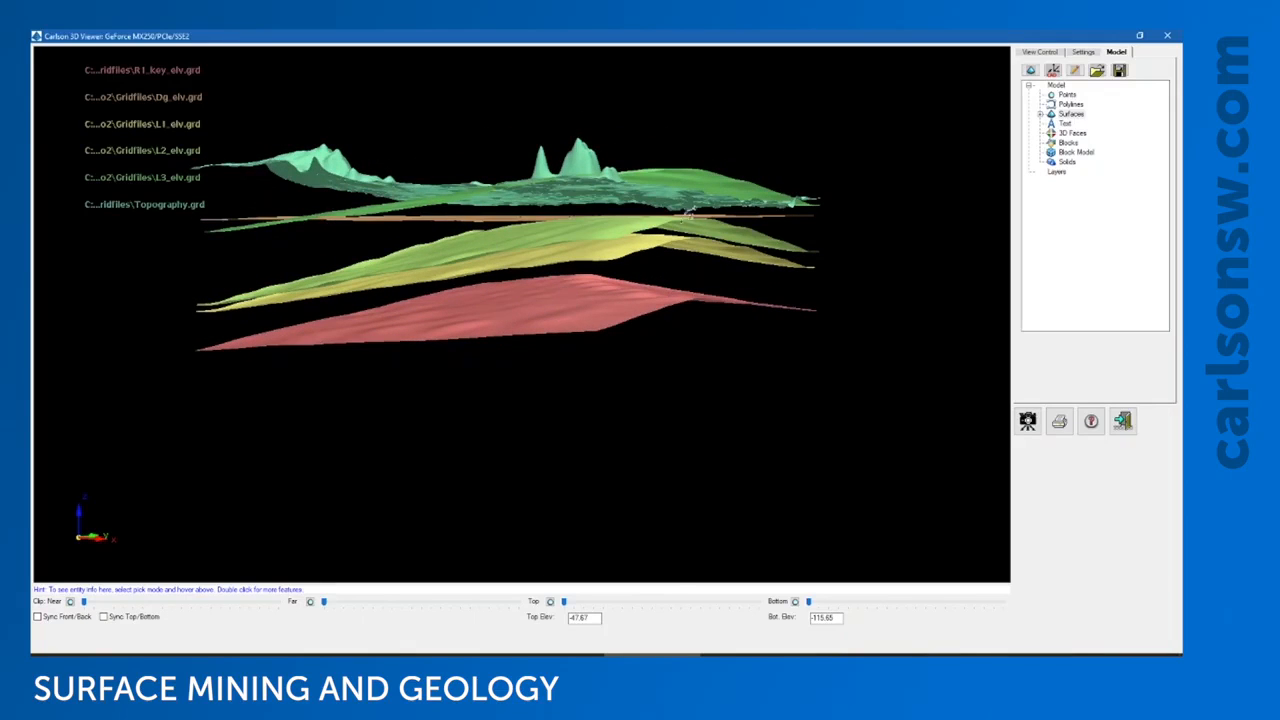
left_click_drag(580, 180, 576, 214)
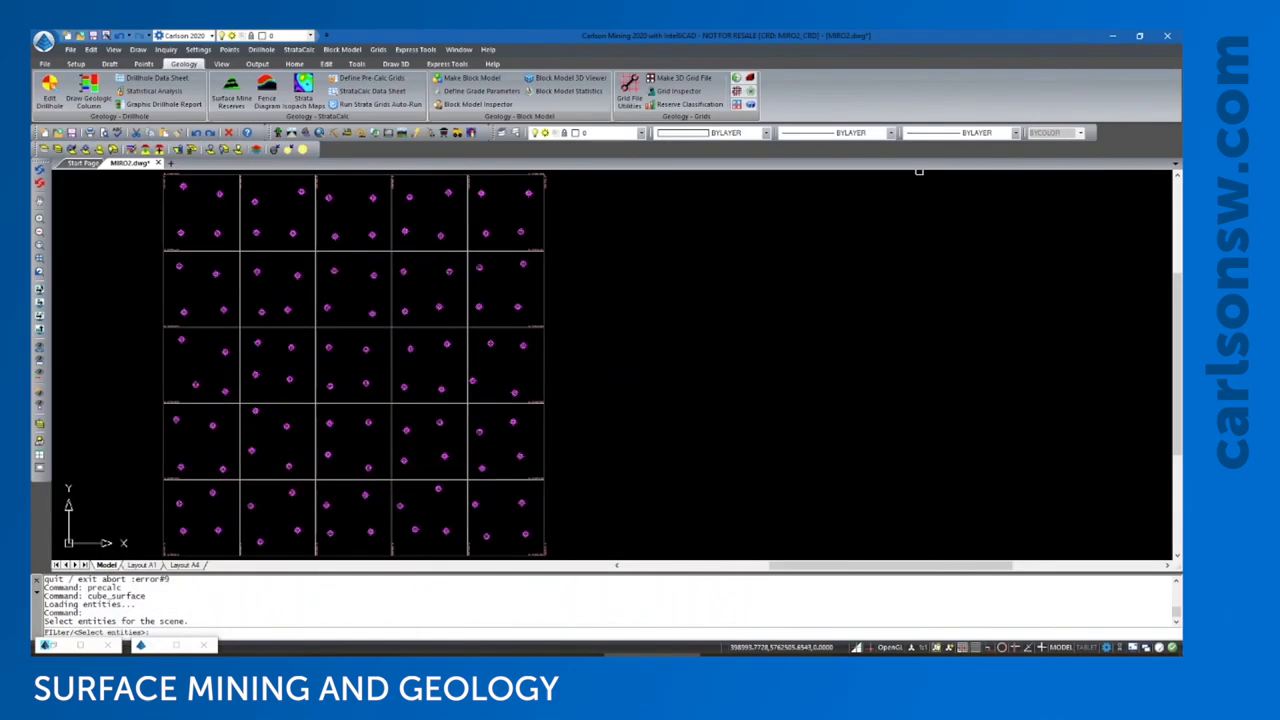
left_click(147, 178)
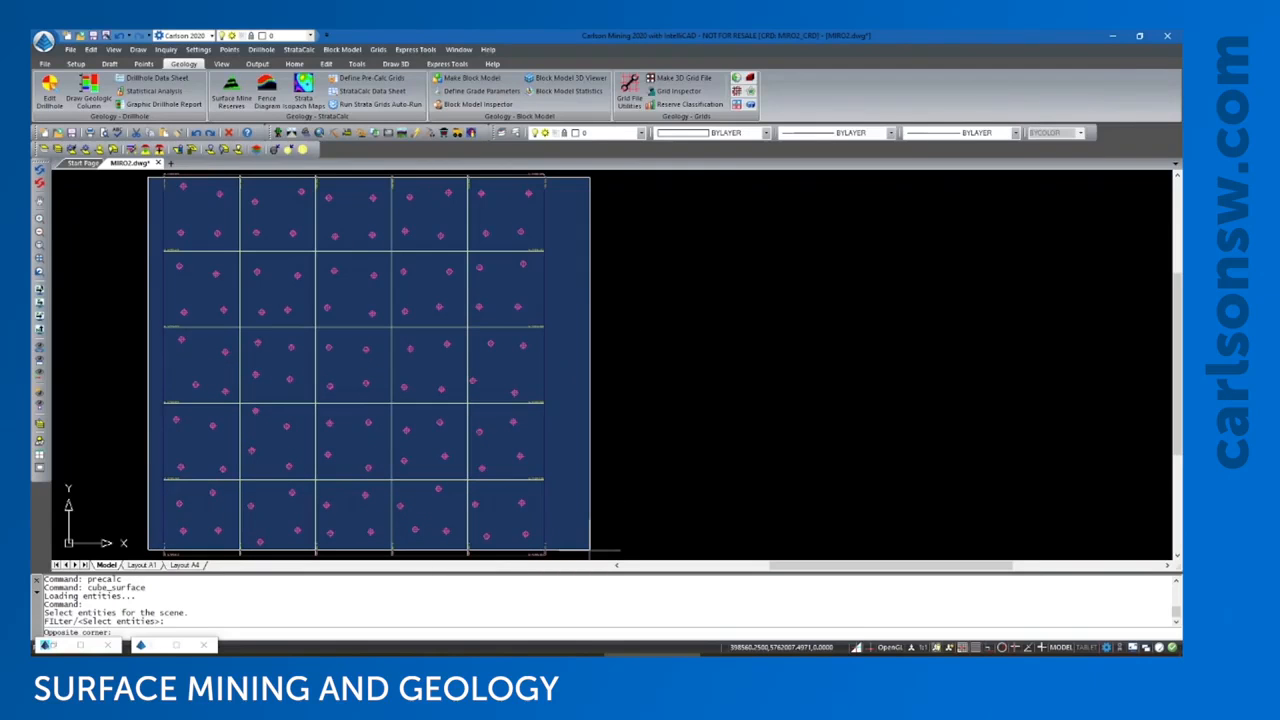
left_click(590, 550)
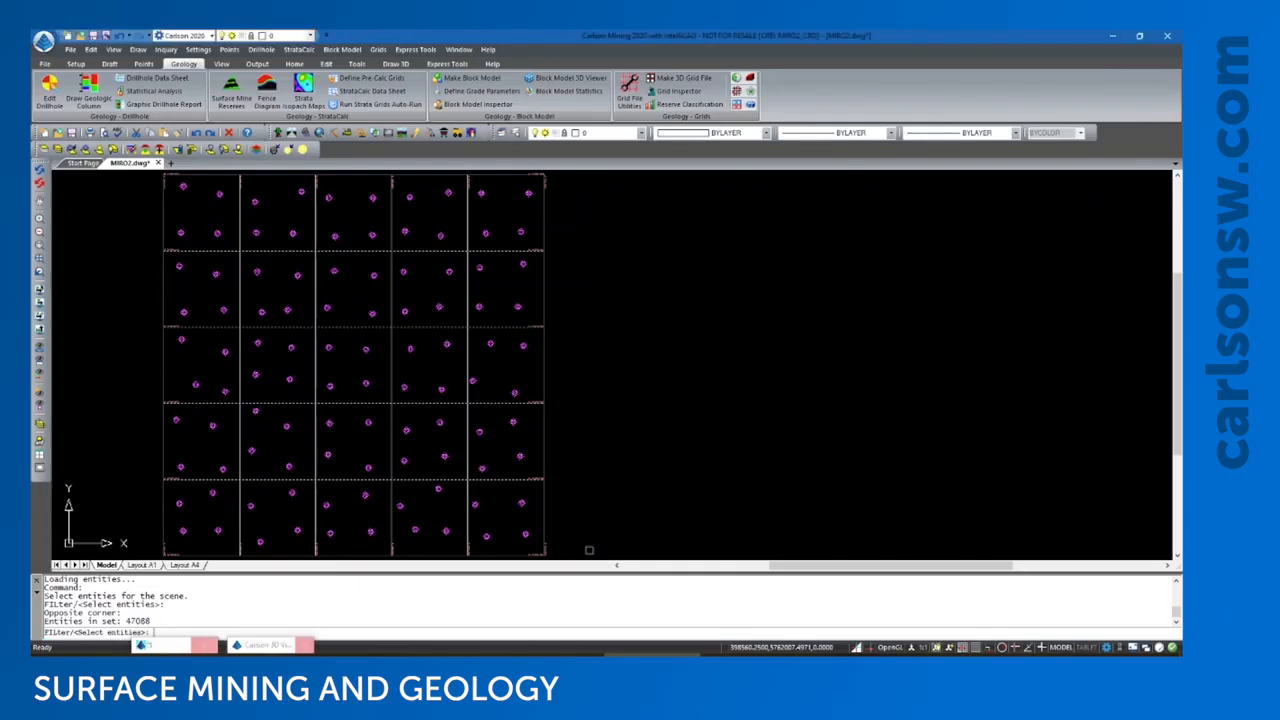
key("Return")
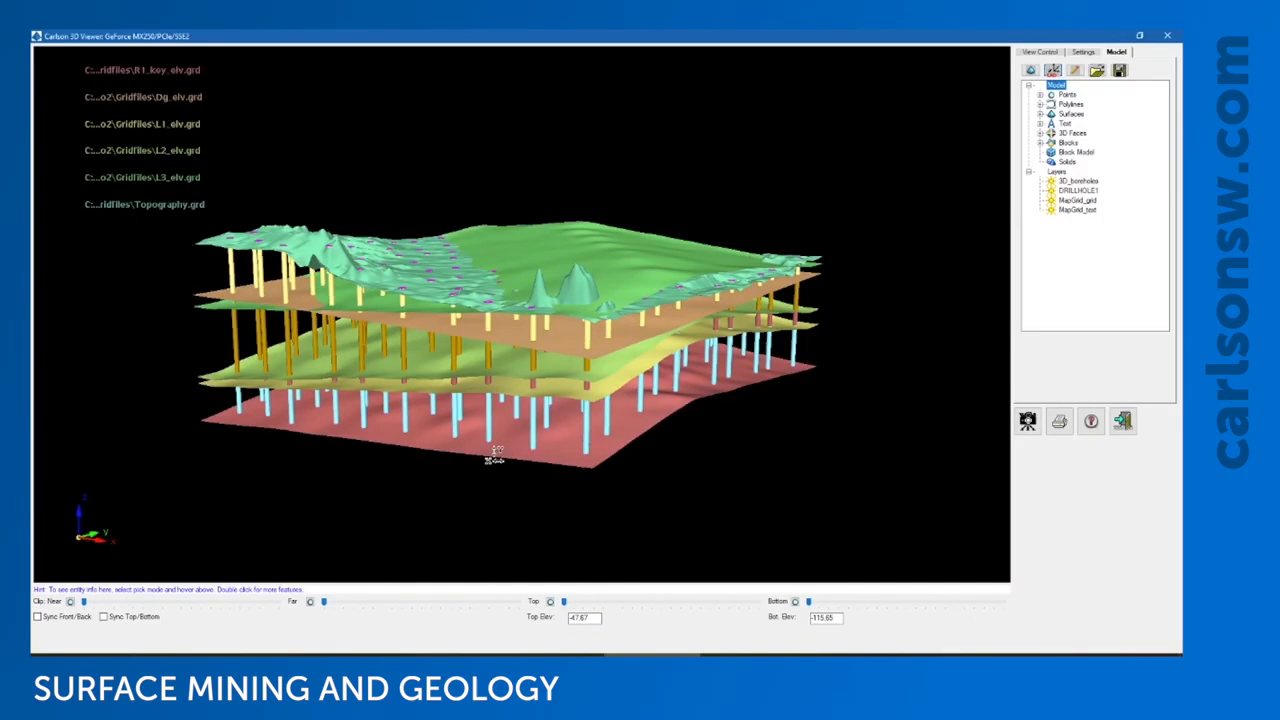
left_click_drag(494, 456, 478, 425)
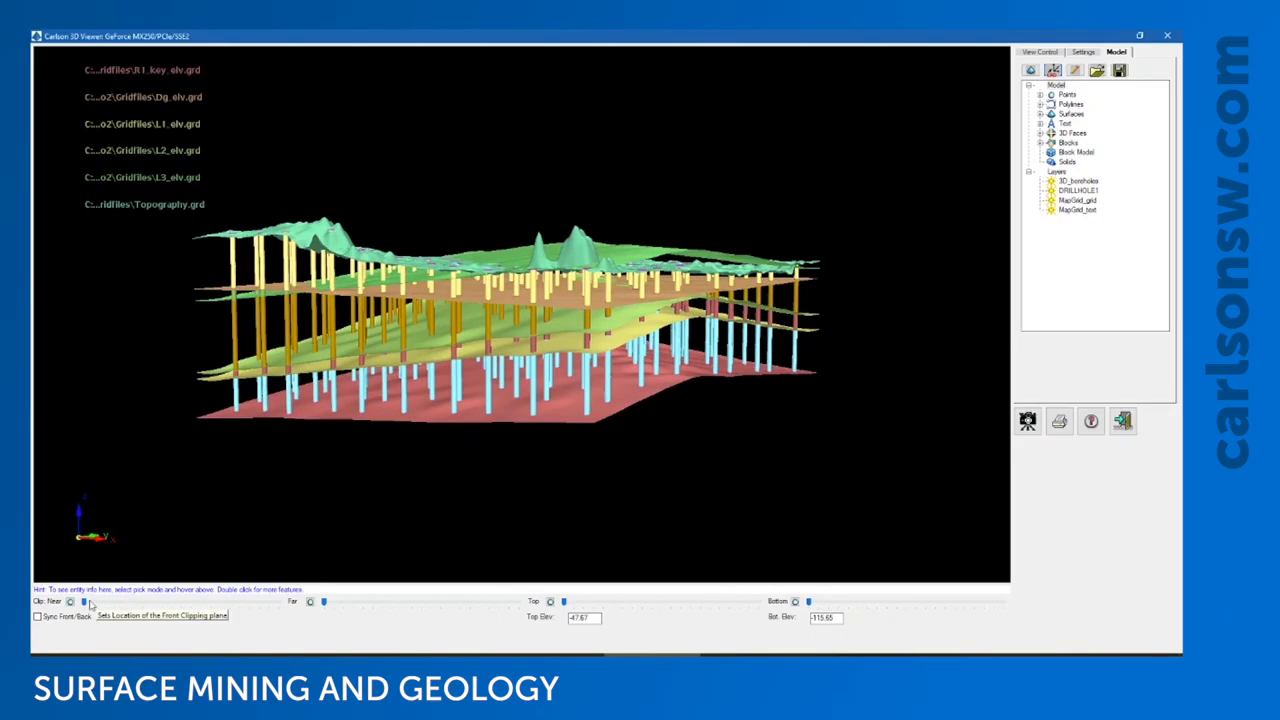
mouse_move(85, 605)
left_mouse_down()
mouse_move(210, 608)
mouse_move(90, 610)
left_mouse_up()
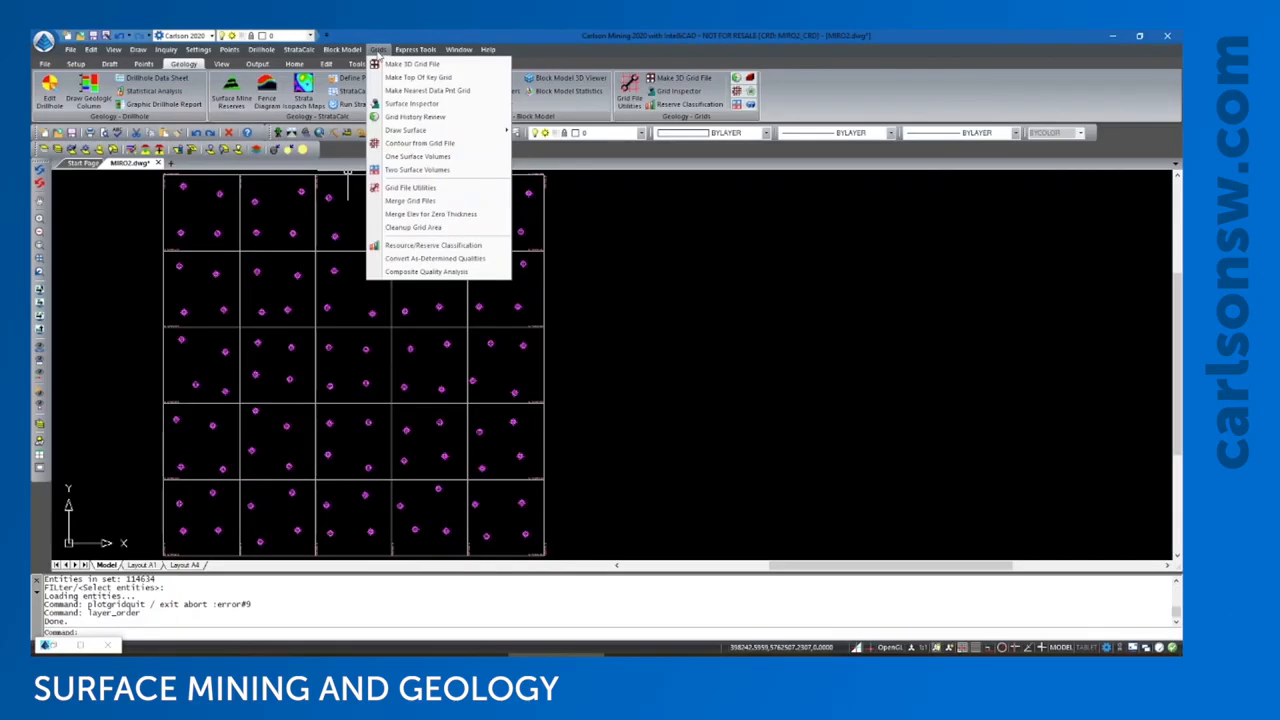
- Turn on the Subcrop_L3_3df and Subcrop_L2_3df layers and minimize the layer explorer
mouse_move(392, 137)
left_click(52, 646)
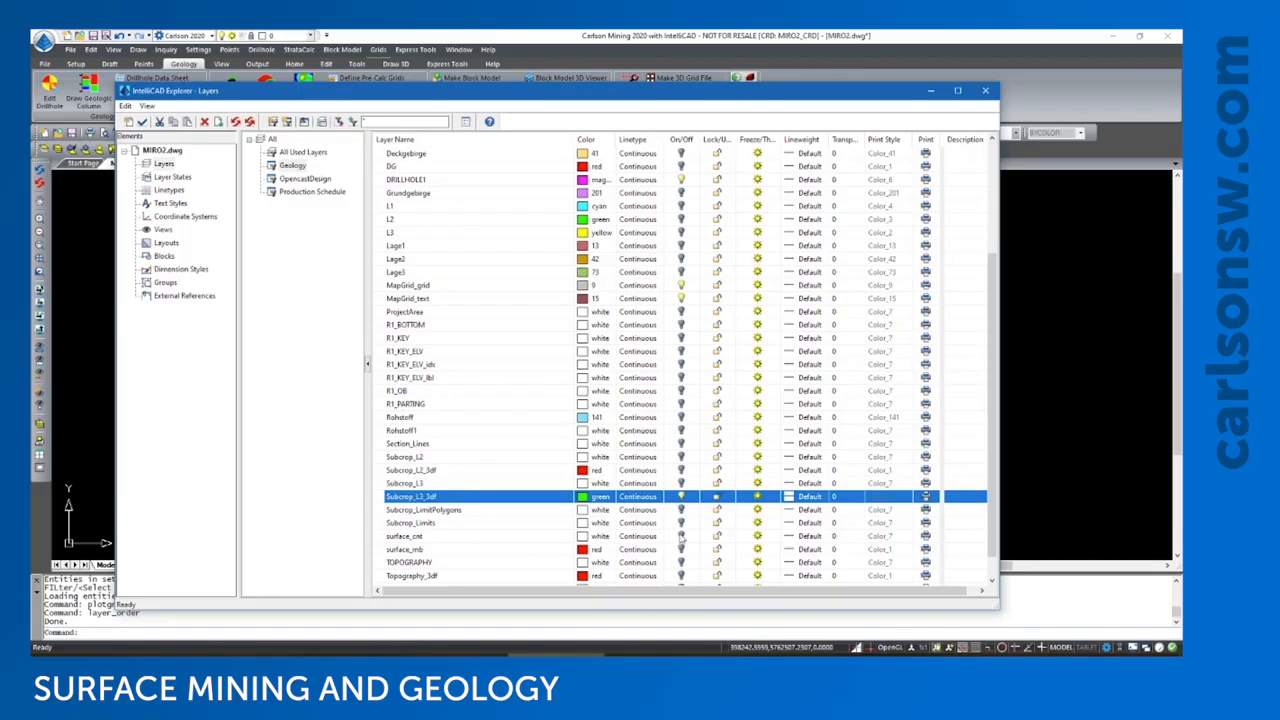
left_click(684, 471)
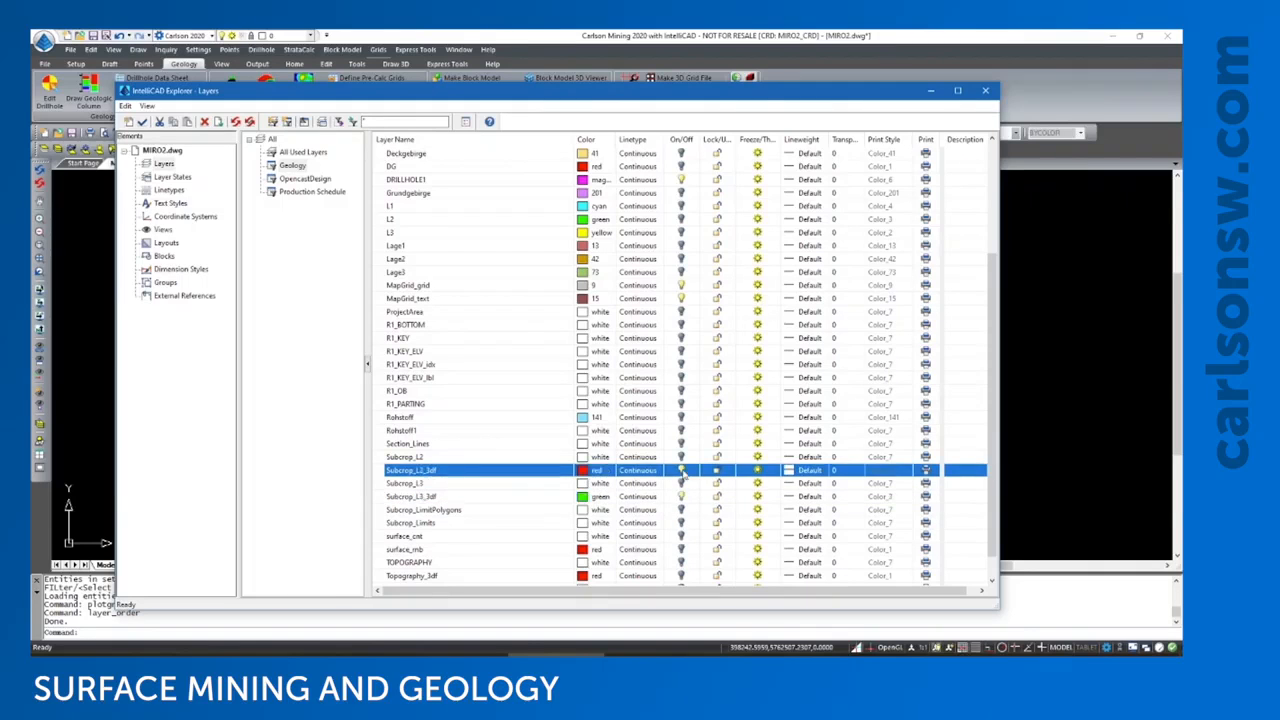
left_click(931, 91)
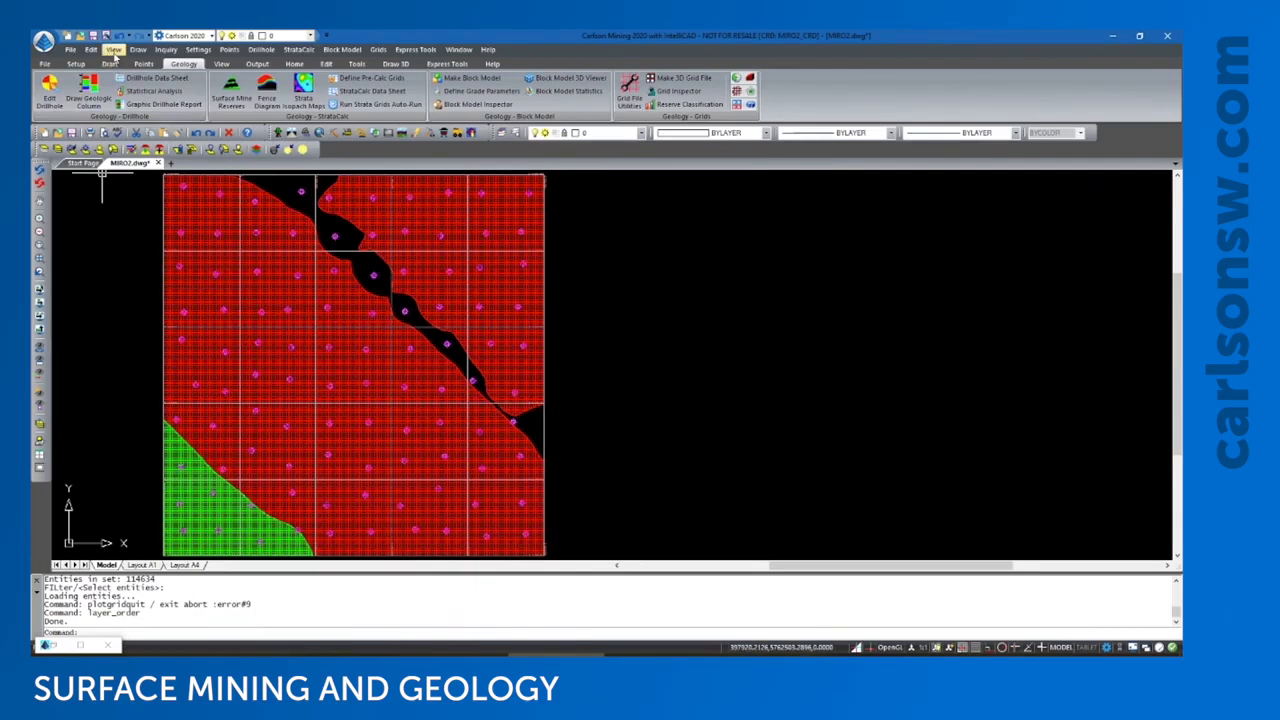
- View all drawing entities, including the subcrop faces and boreholes, in the 3D drawing viewer from a low oblique angle
left_click(114, 50)
mouse_move(134, 130)
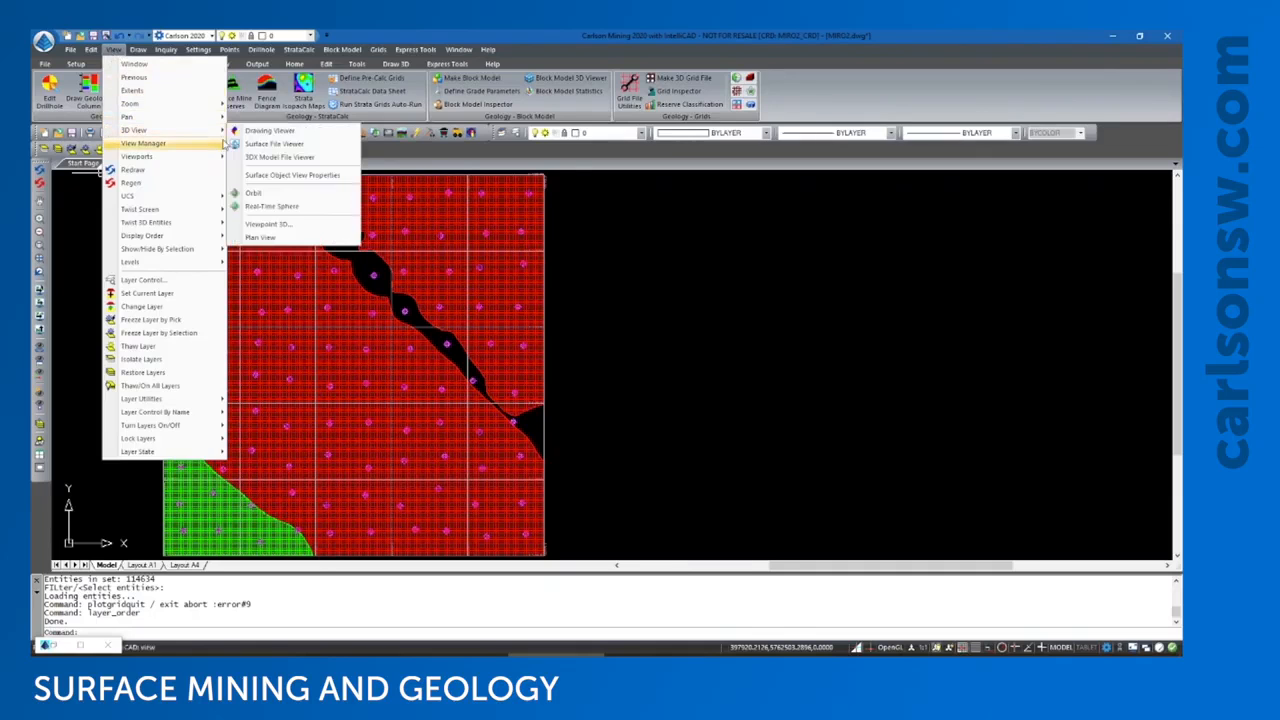
left_click(257, 137)
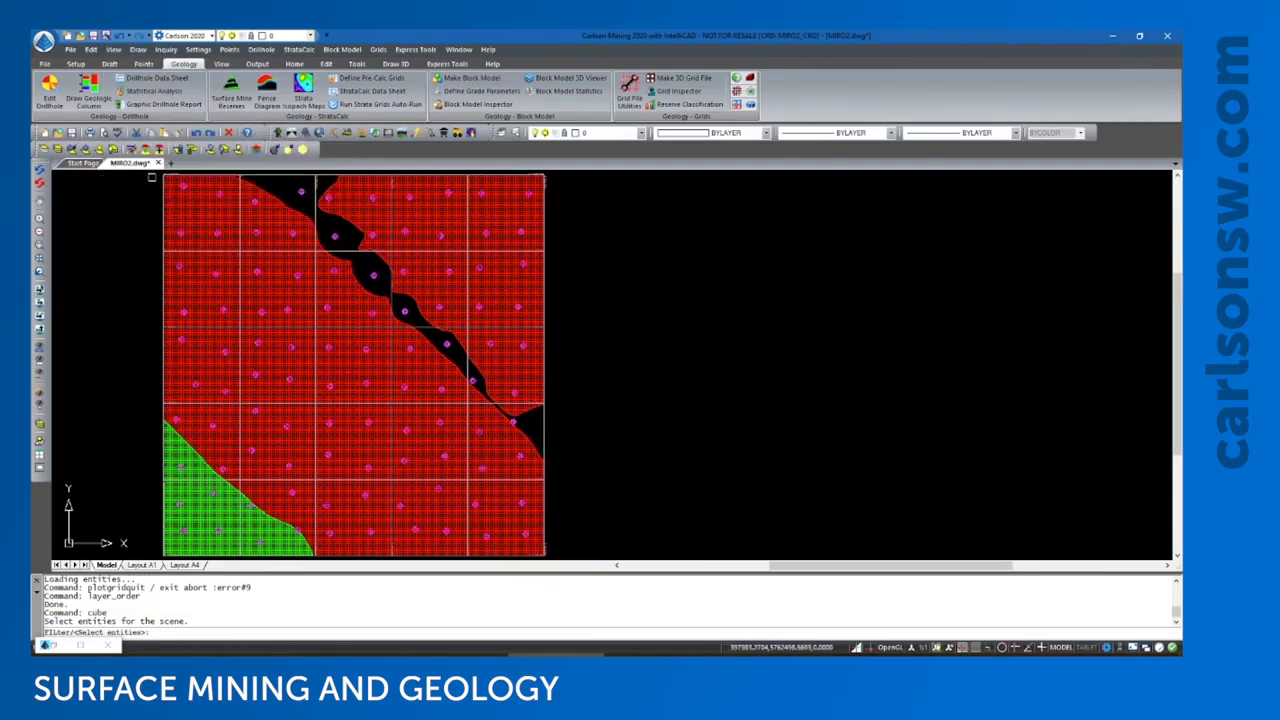
left_click(146, 175)
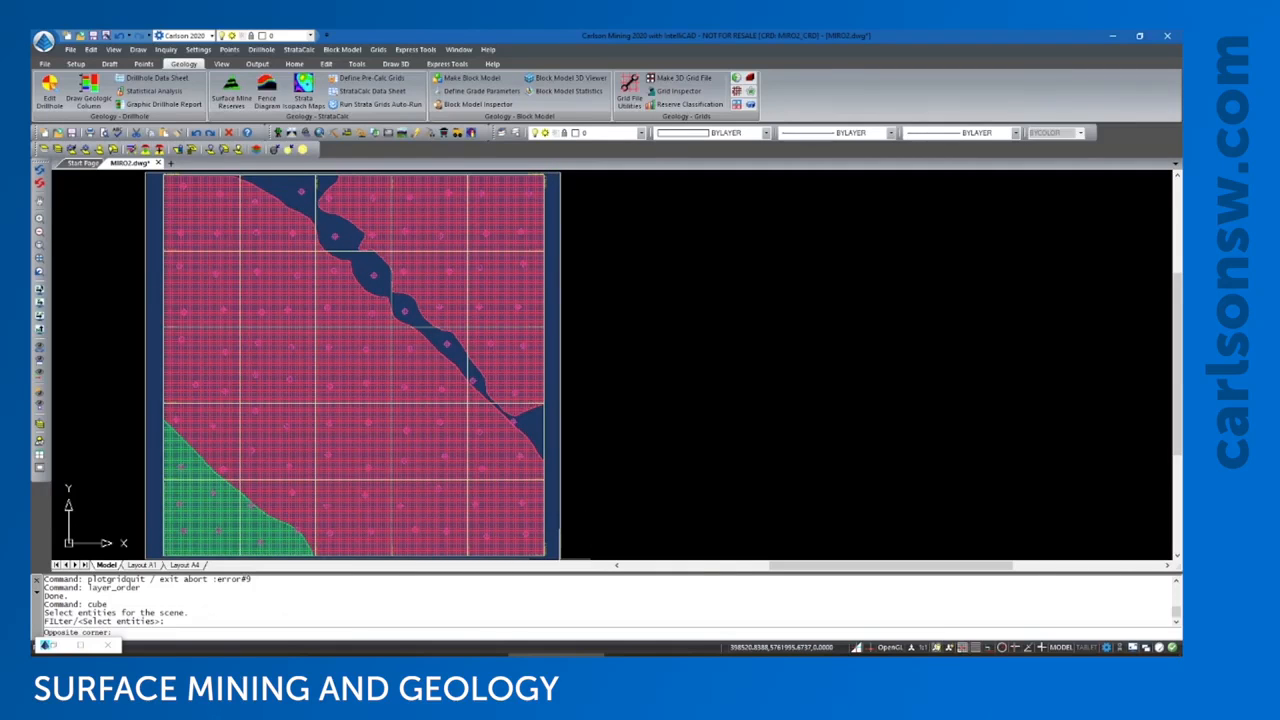
left_click(560, 558)
key("Return")
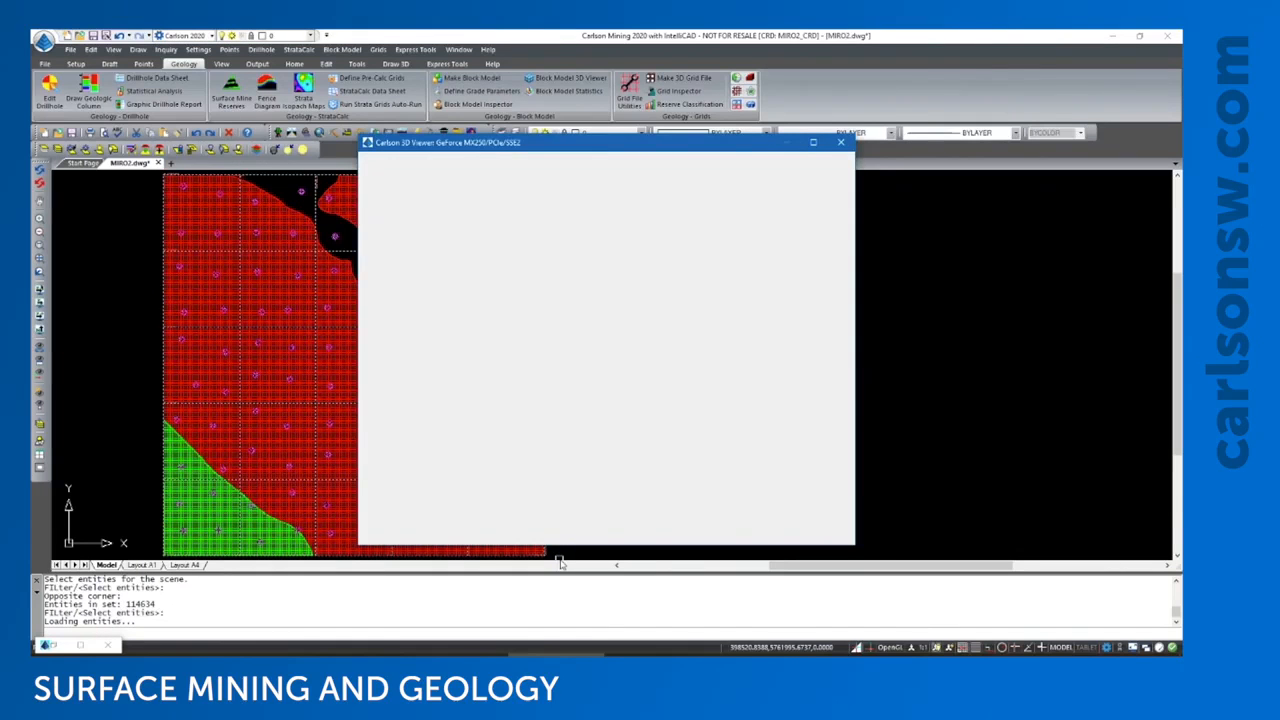
left_click(813, 142)
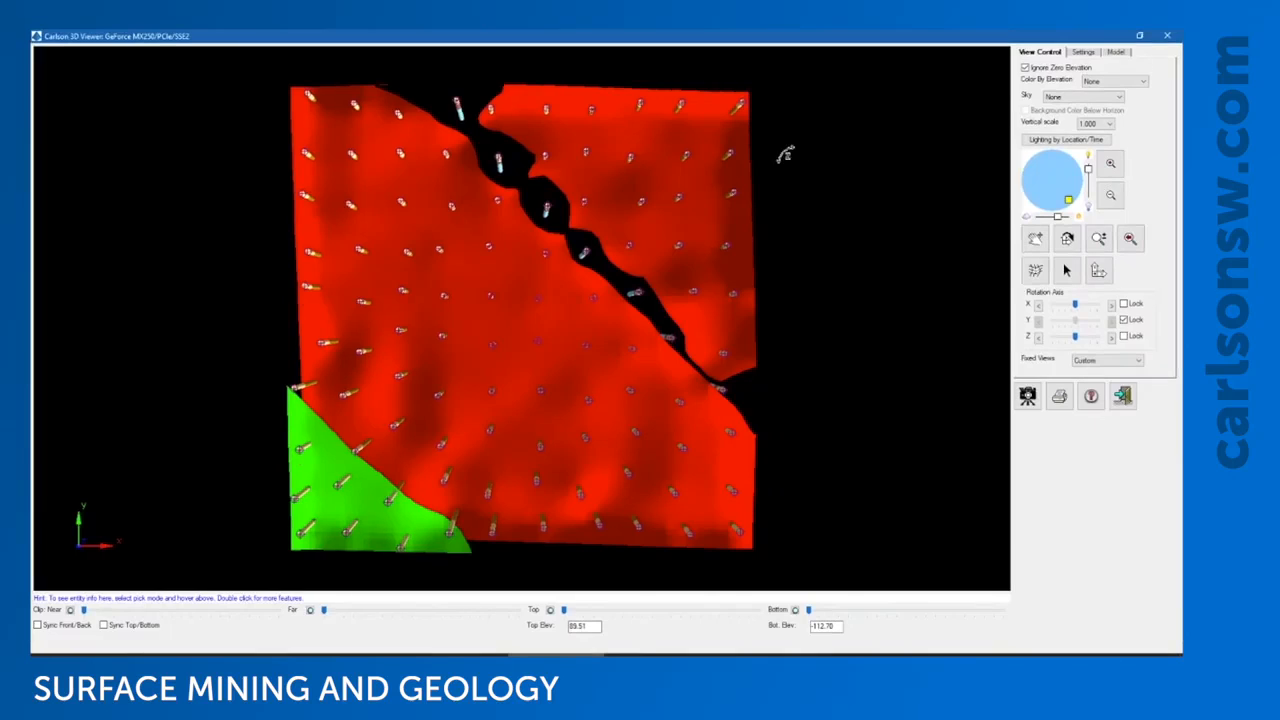
left_click_drag(485, 477, 487, 124)
left_click_drag(490, 476, 492, 360)
left_click_drag(645, 447, 615, 470)
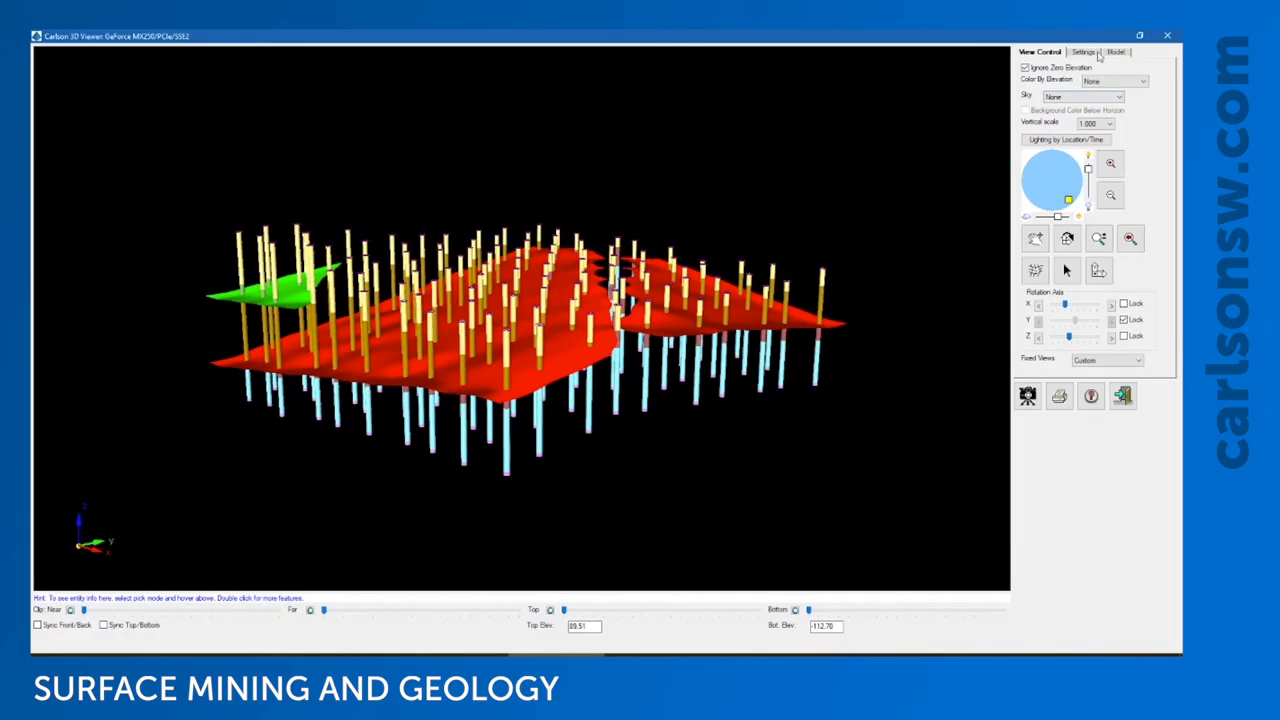
- Add the DG_ELV.GRD surface to the subcrop and borehole scene and tilt the view lower
left_click(1116, 52)
left_click(1030, 72)
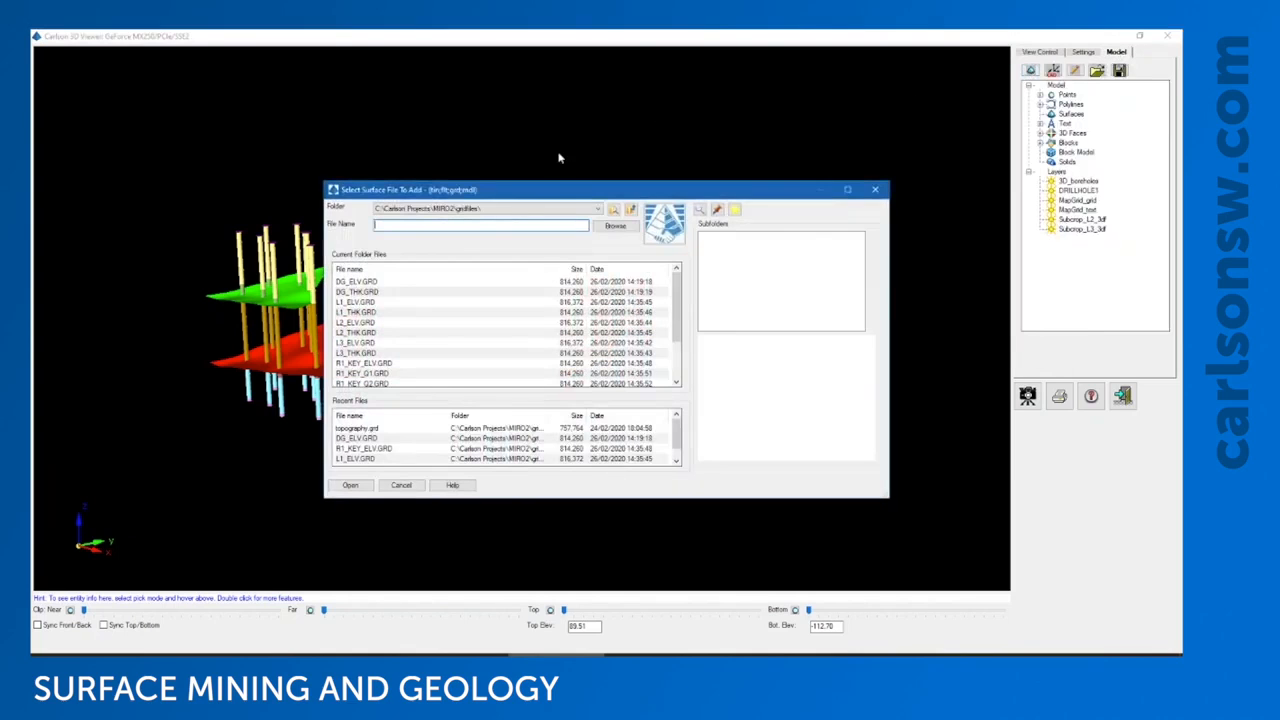
left_click(384, 284)
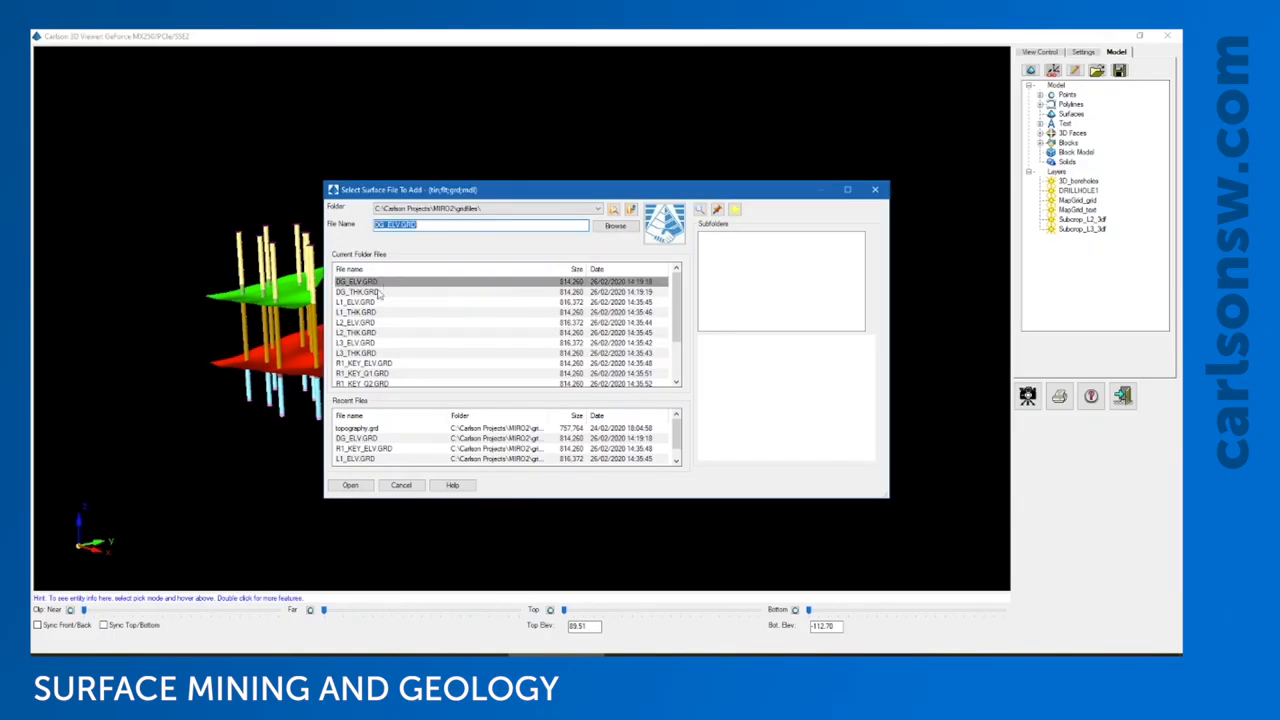
left_click(350, 485)
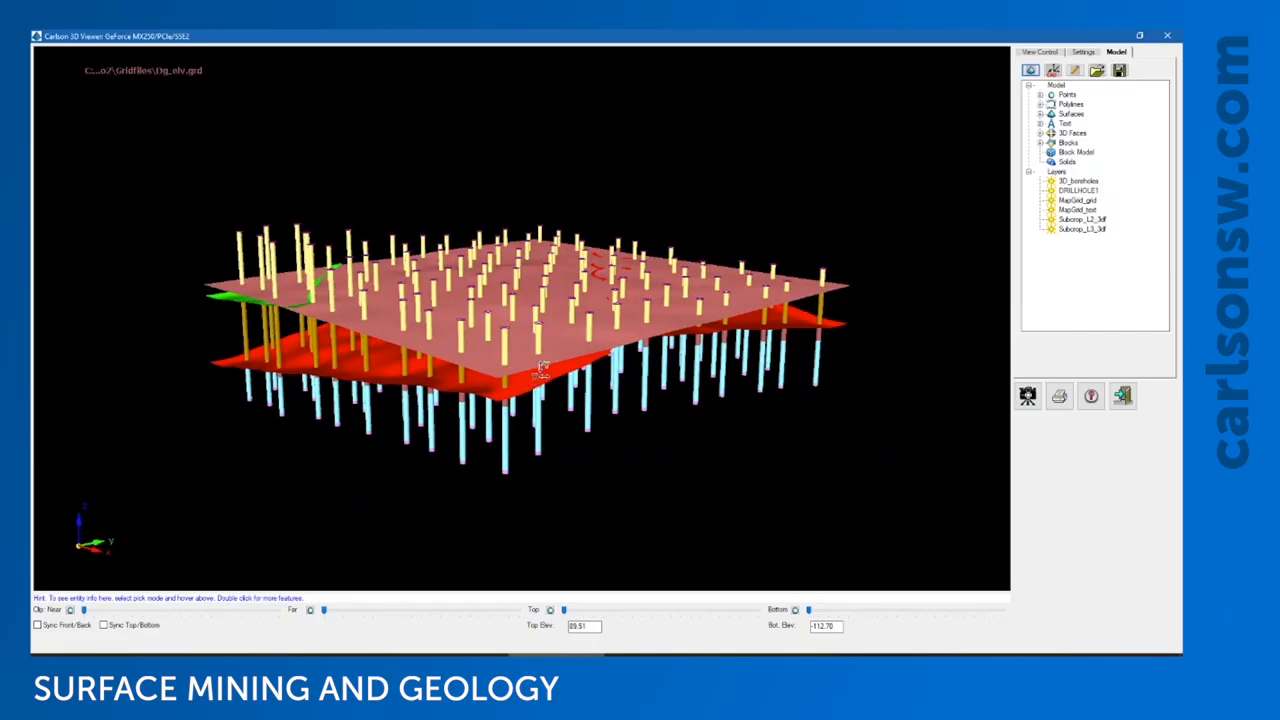
left_click_drag(545, 345, 543, 316)
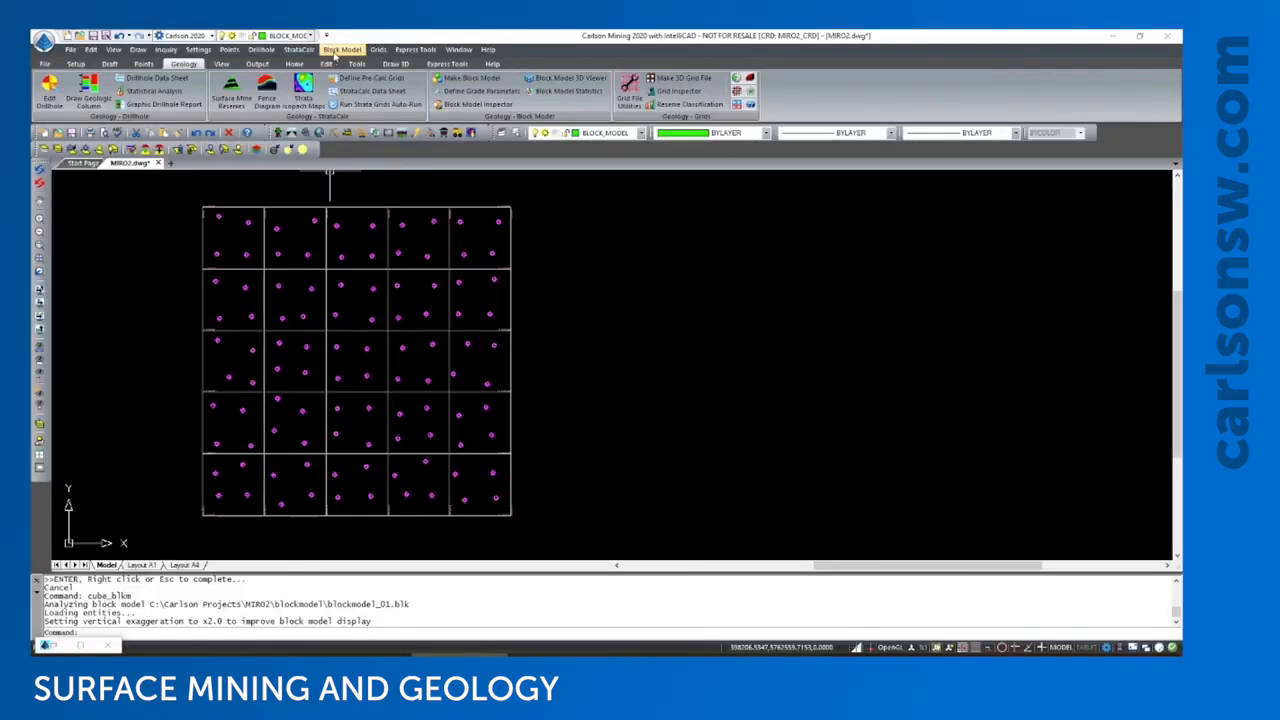
- View blockmodel_01.blk in the Block Model 3D Viewer with all grades from 45 to 99 shown, tilted to a low side view
left_click(341, 50)
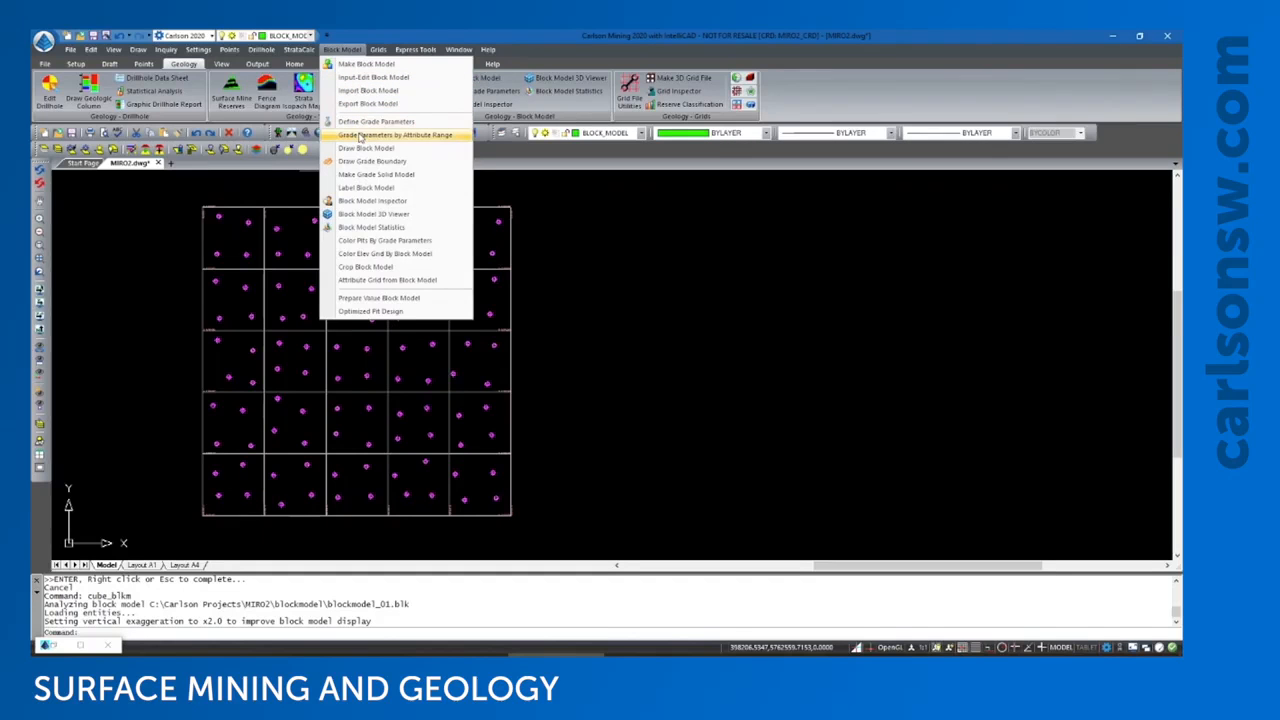
left_click(373, 215)
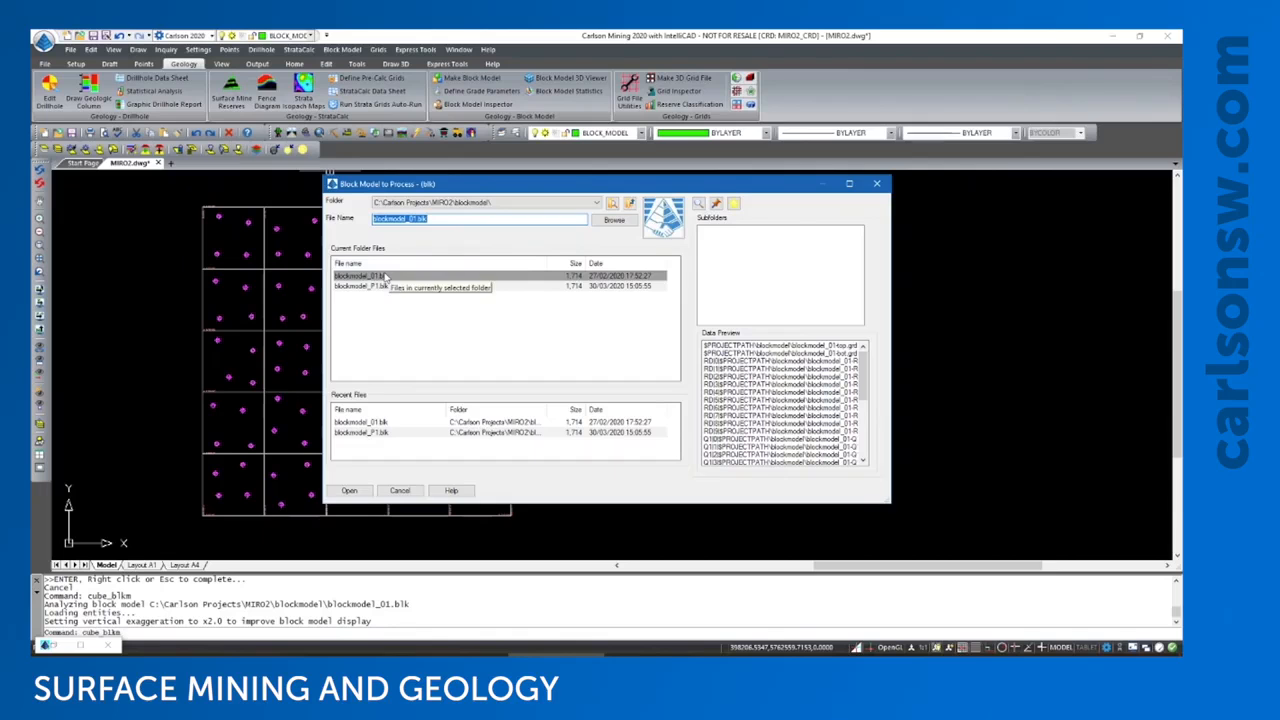
left_click(385, 277)
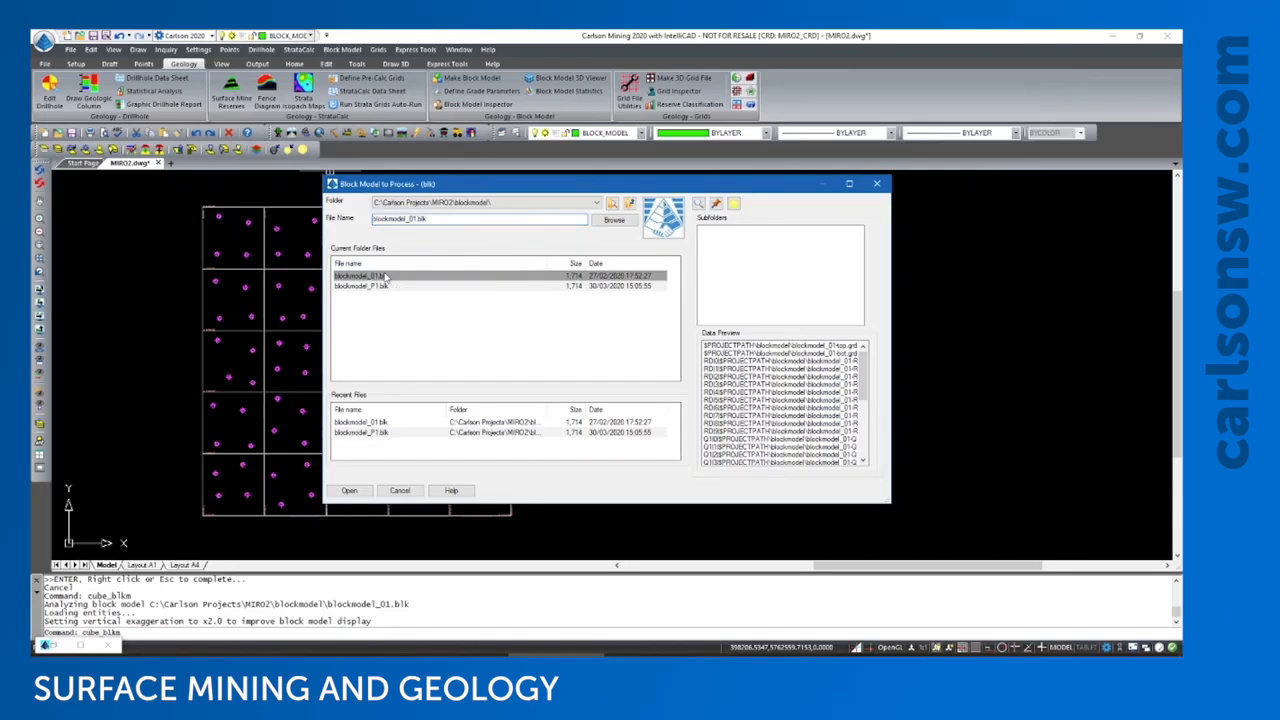
left_click(349, 491)
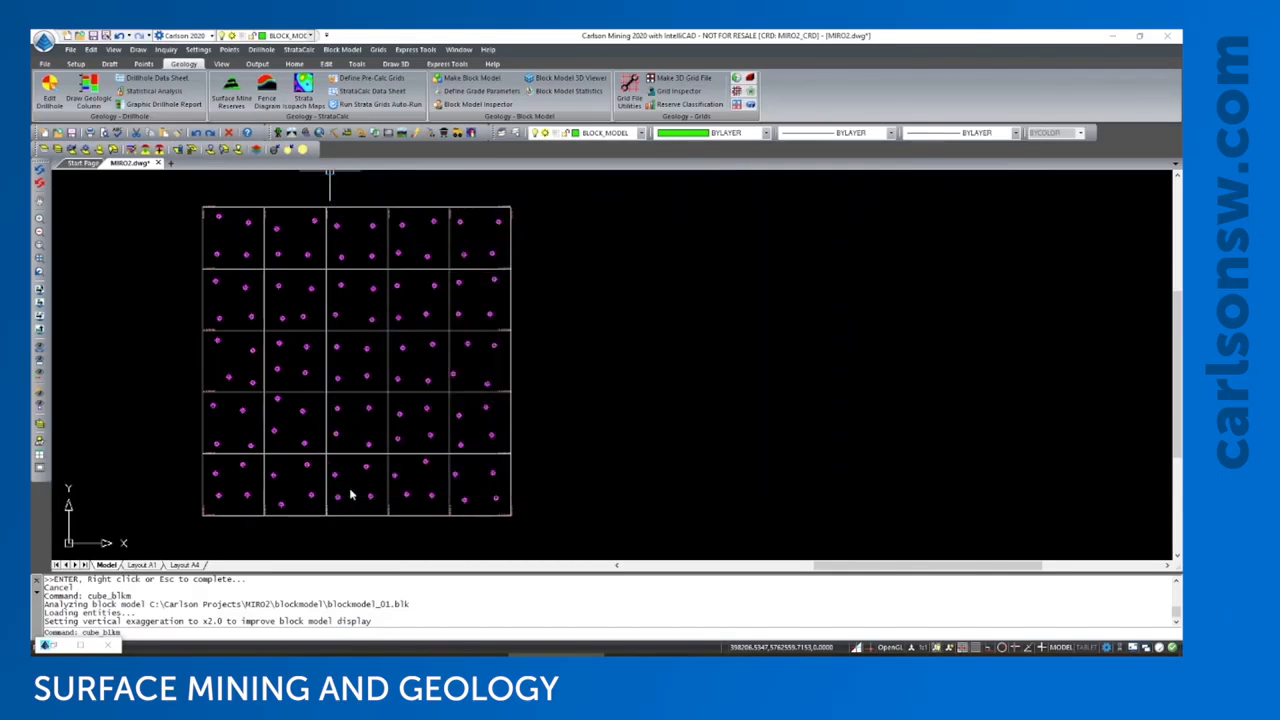
left_click(358, 279)
left_click(349, 491)
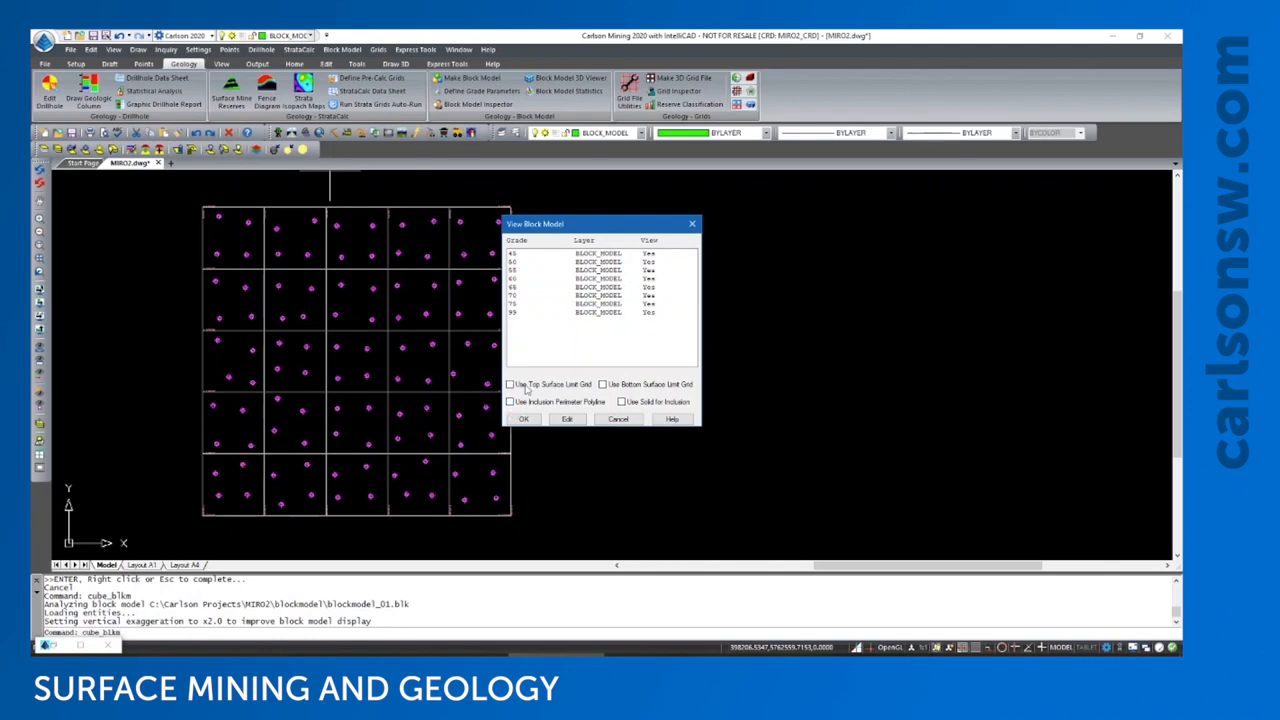
left_click(525, 419)
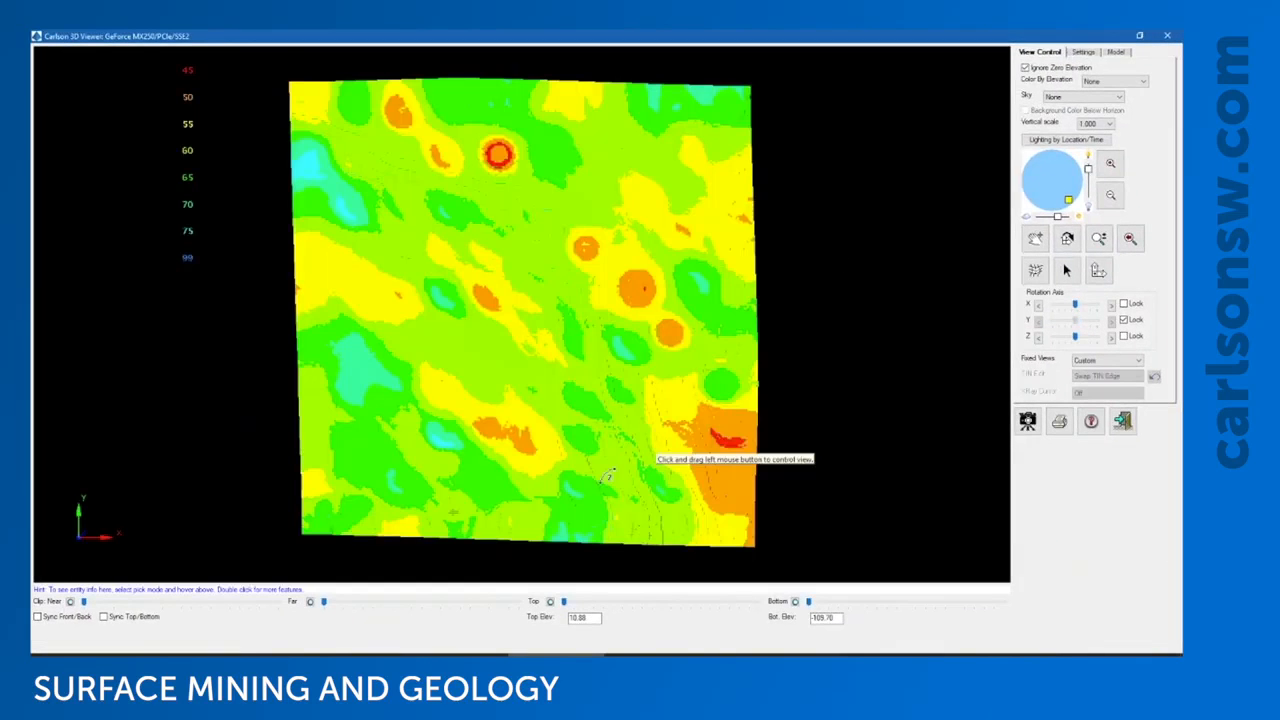
left_click_drag(600, 460, 520, 277)
left_click_drag(520, 418, 503, 206)
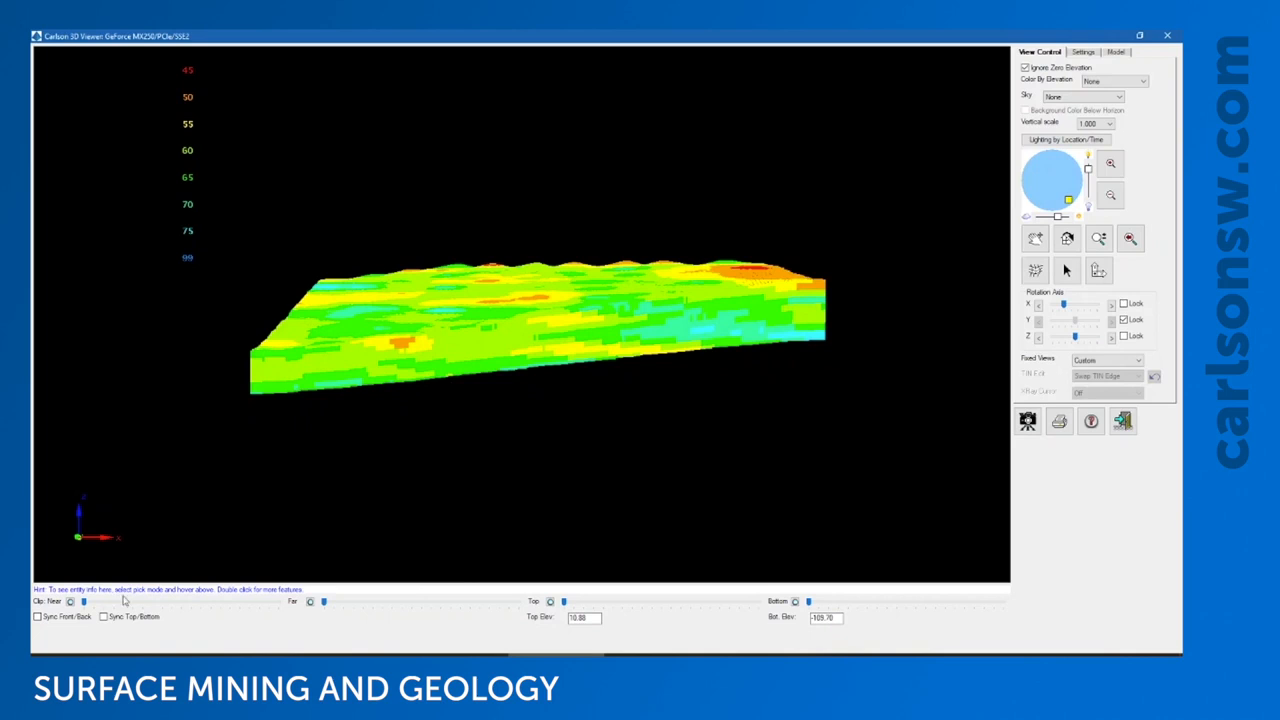
- Add the topography.grd surface from the project's gridfiles folder to the block model's 3D scene
mouse_move(96, 603)
left_mouse_down()
mouse_move(185, 607)
mouse_move(101, 614)
left_mouse_up()
left_click(1112, 52)
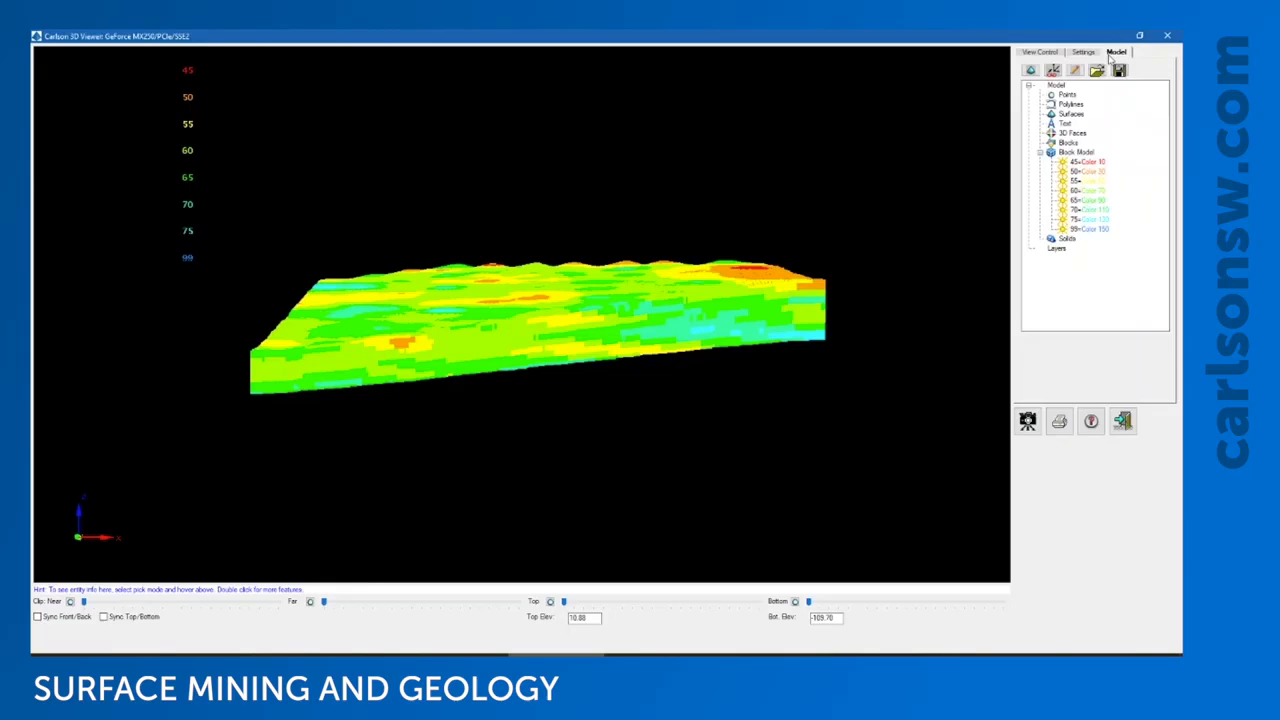
right_click(1068, 115)
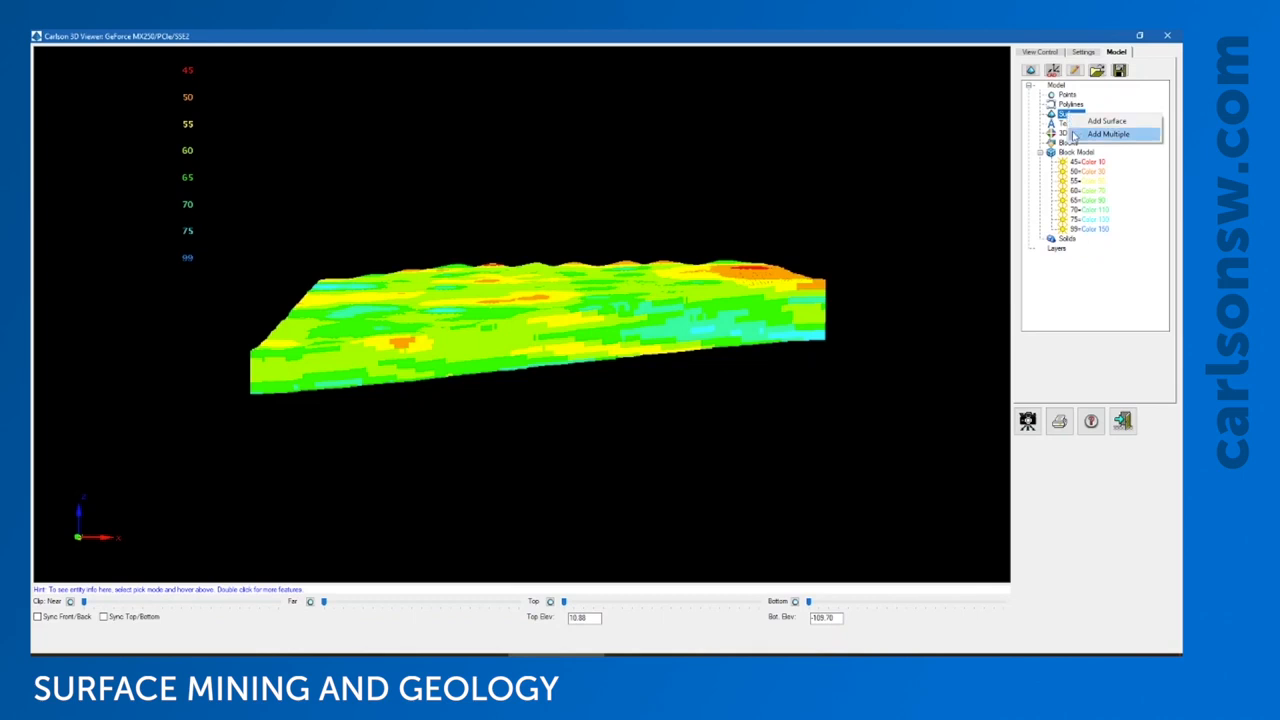
left_click(1075, 134)
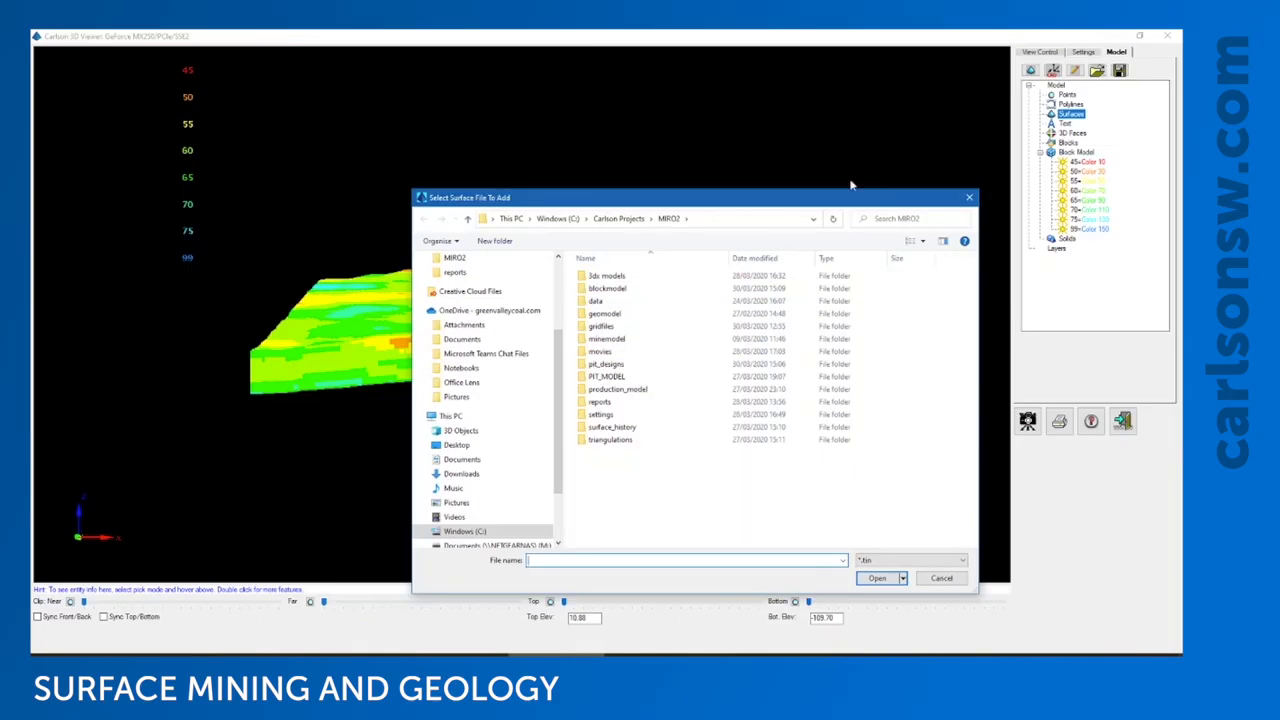
double_click(603, 326)
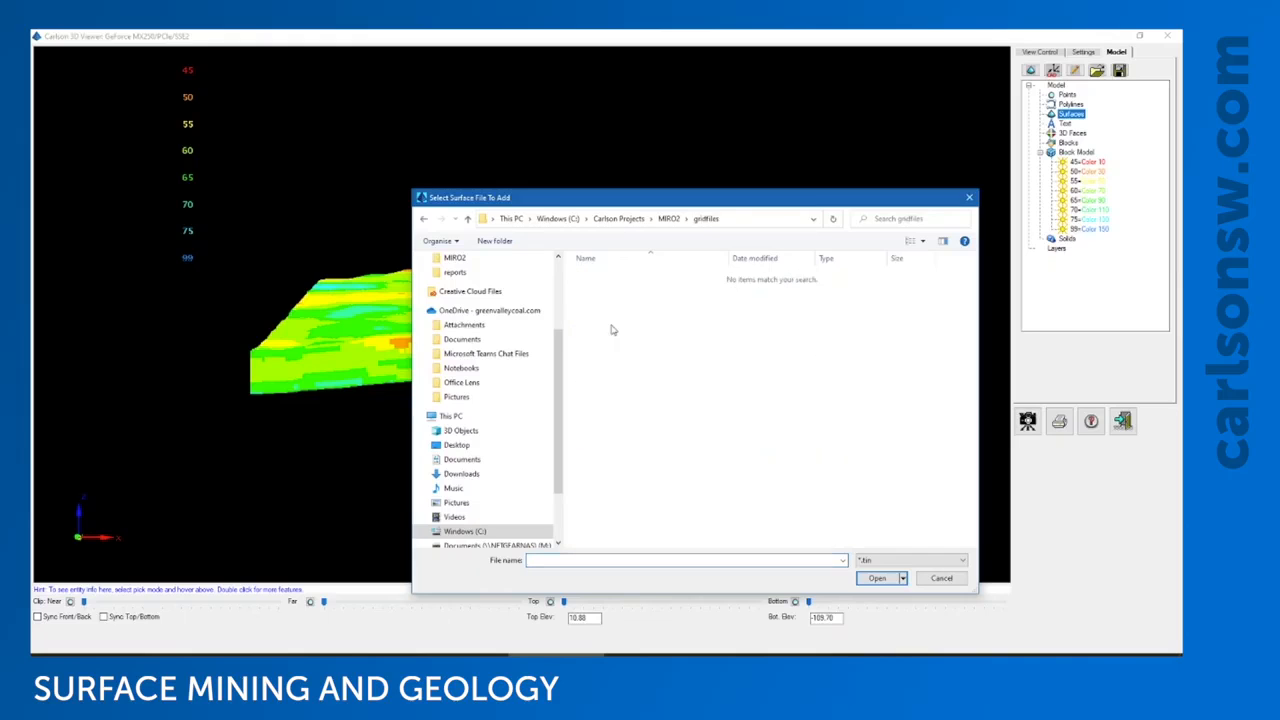
left_click(866, 561)
left_click(869, 594)
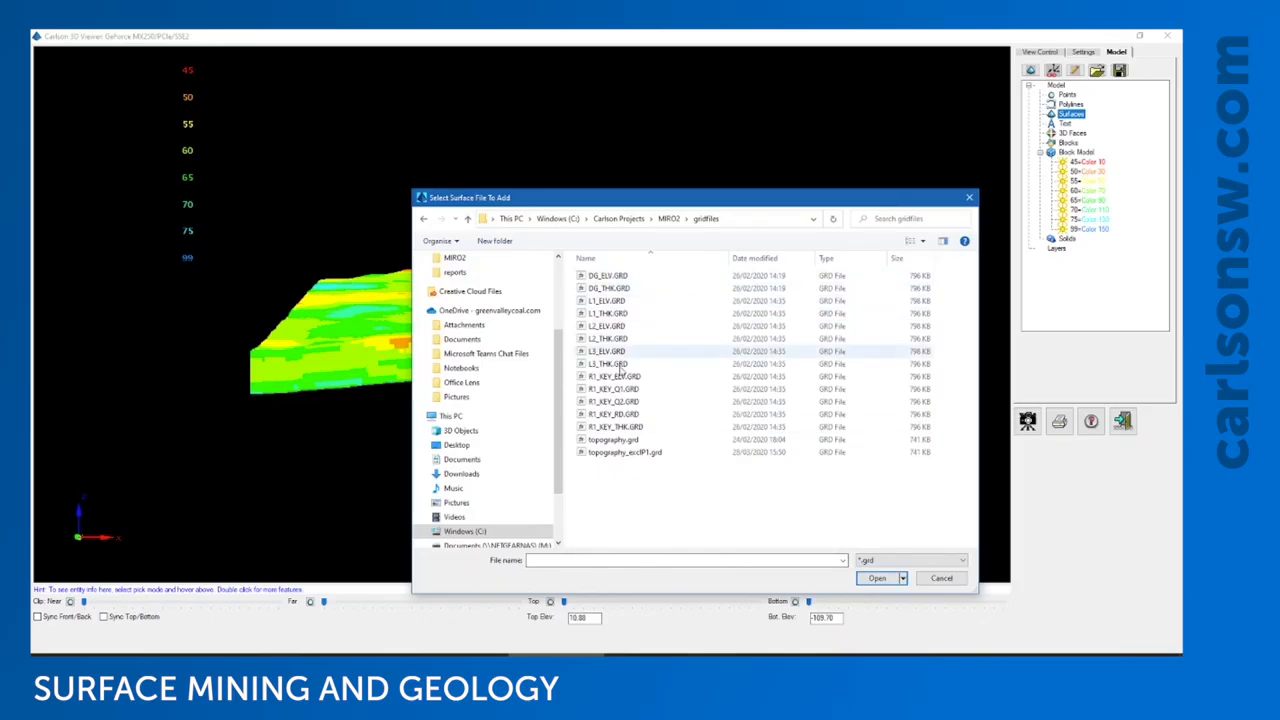
left_click(619, 440)
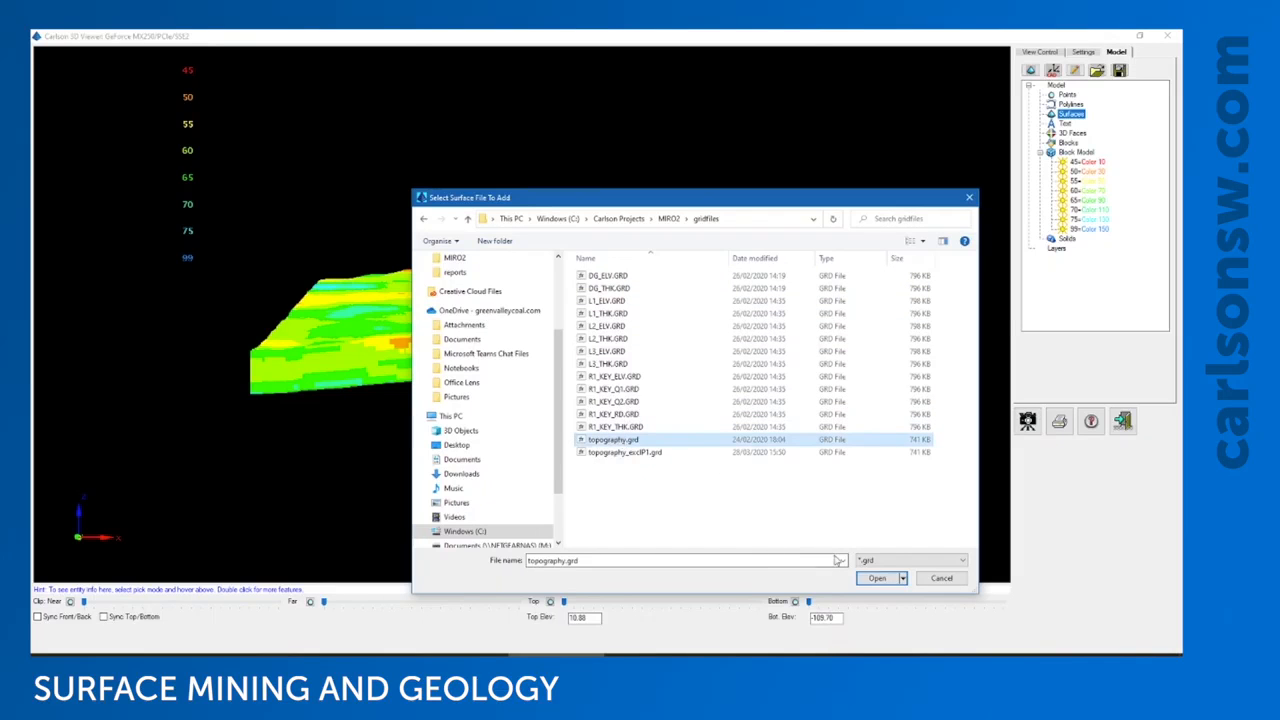
left_click(877, 578)
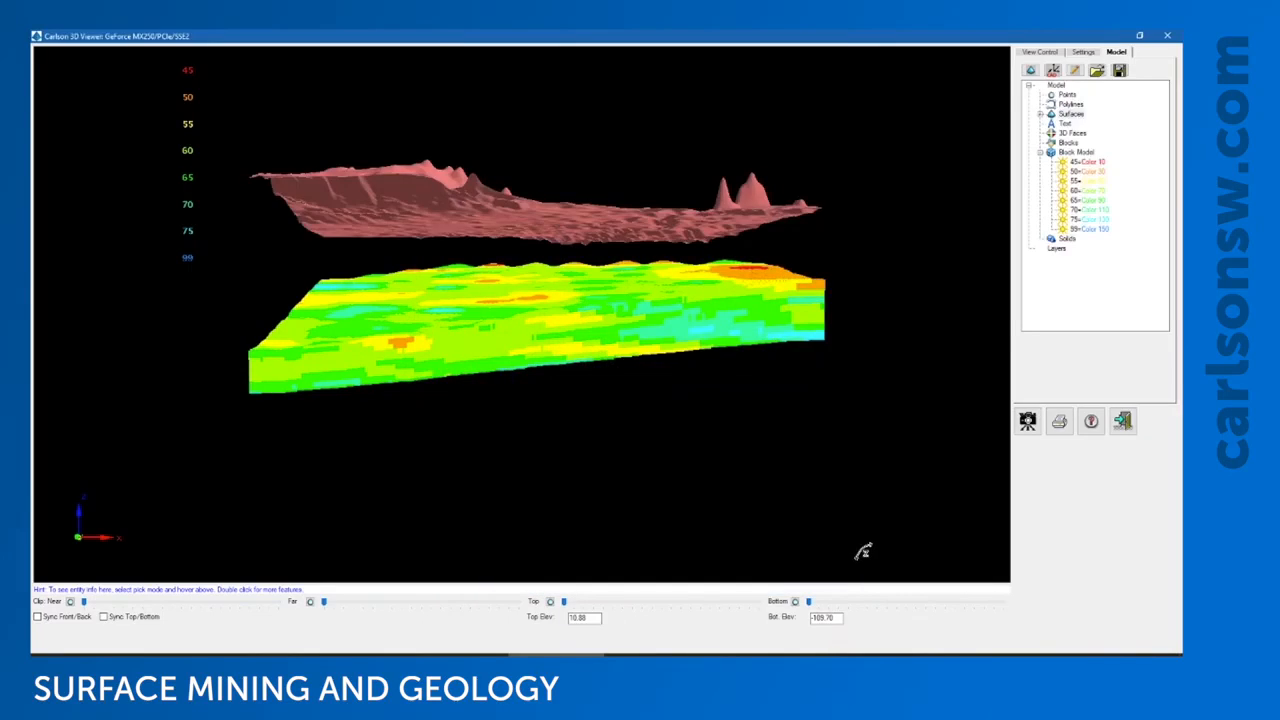
- Add the drawing's boreholes and map grid entities to the block model scene and orbit around to another side
left_click(1054, 72)
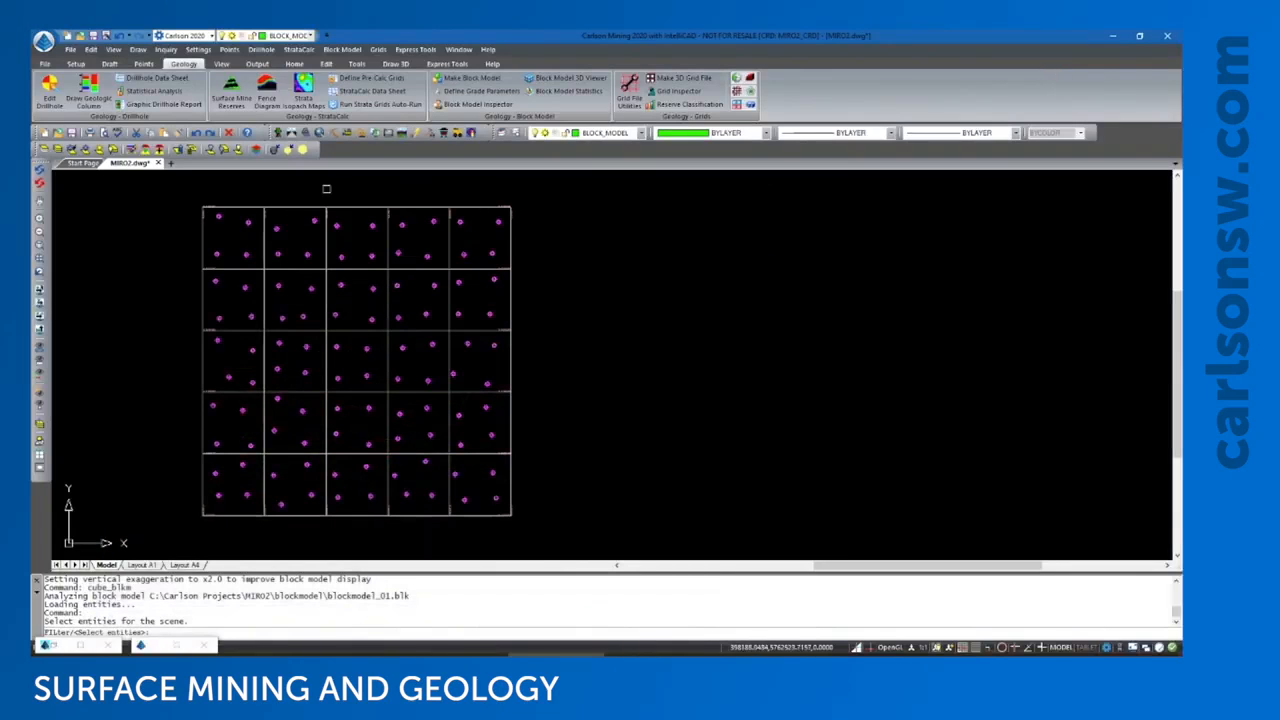
left_click(184, 198)
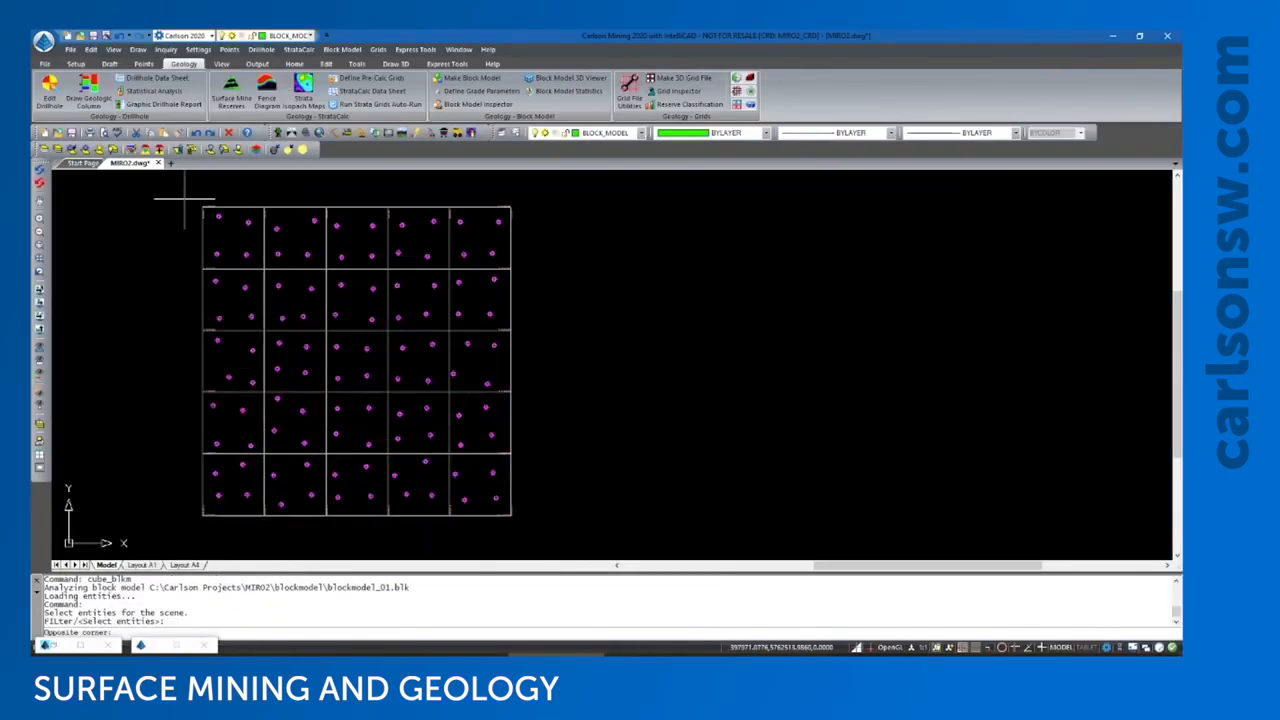
left_click(533, 532)
key("Return")
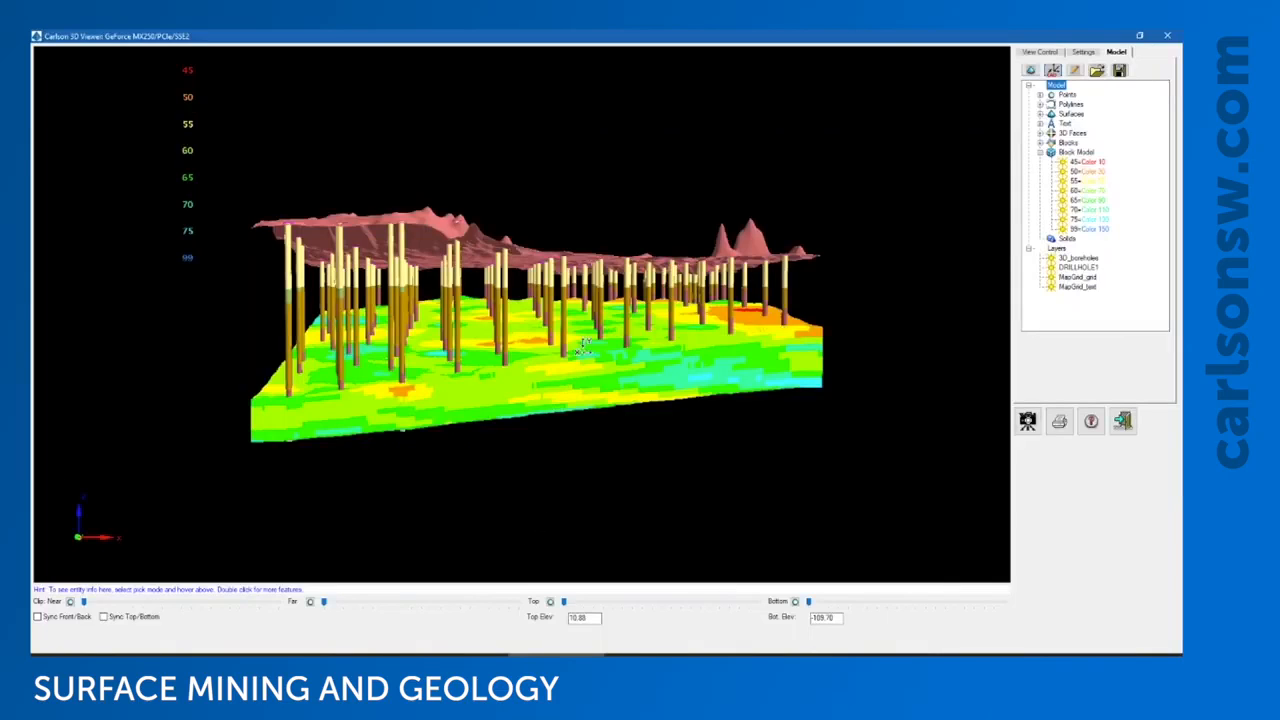
left_click_drag(578, 352, 535, 492)
left_click_drag(742, 431, 531, 320)
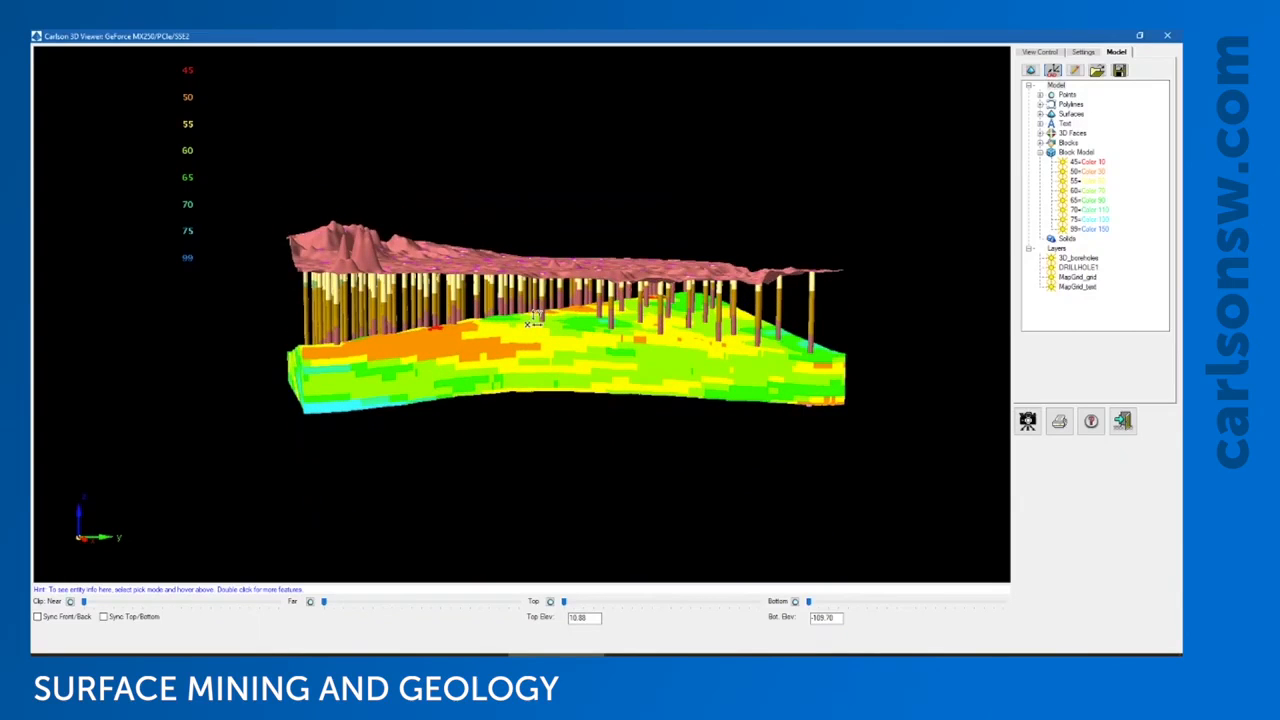
- Examine the combined scene with the near and top clipping planes from a changed angle and close the 3D viewer
mouse_move(86, 604)
left_mouse_down()
mouse_move(180, 618)
mouse_move(111, 607)
left_mouse_up()
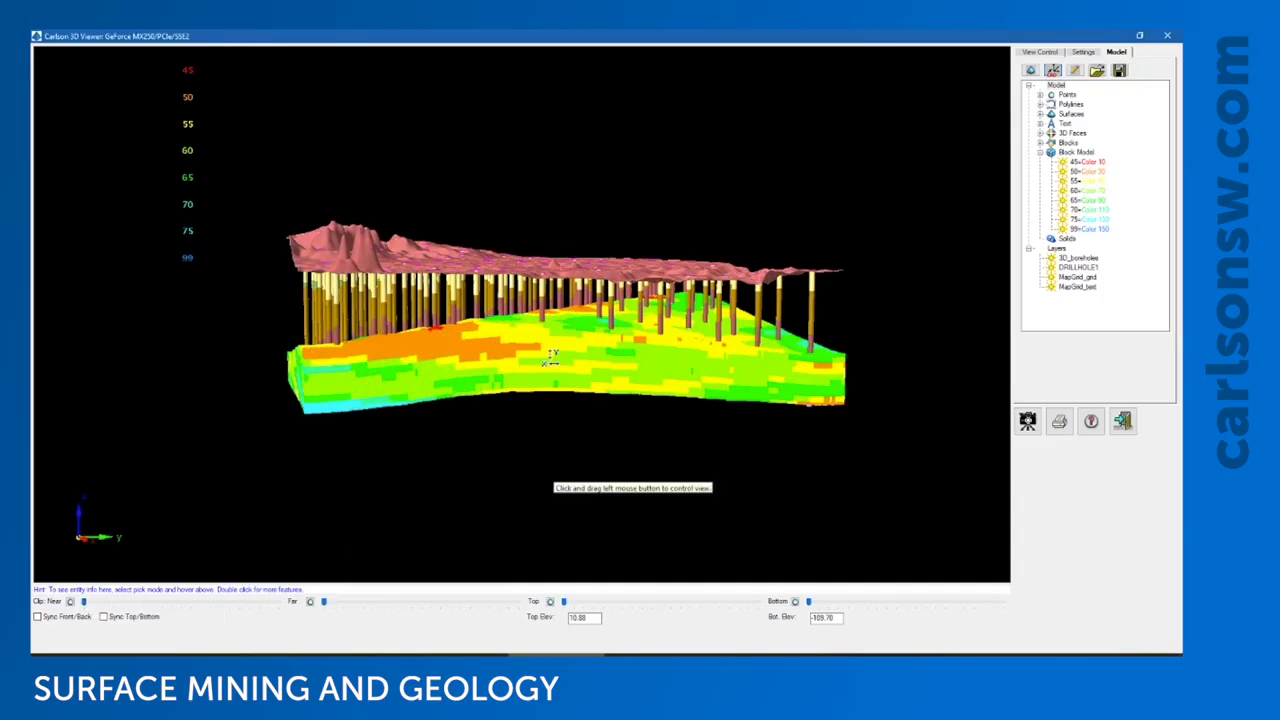
left_click_drag(548, 347, 582, 470)
left_click_drag(565, 605, 537, 596)
left_click(1123, 422)
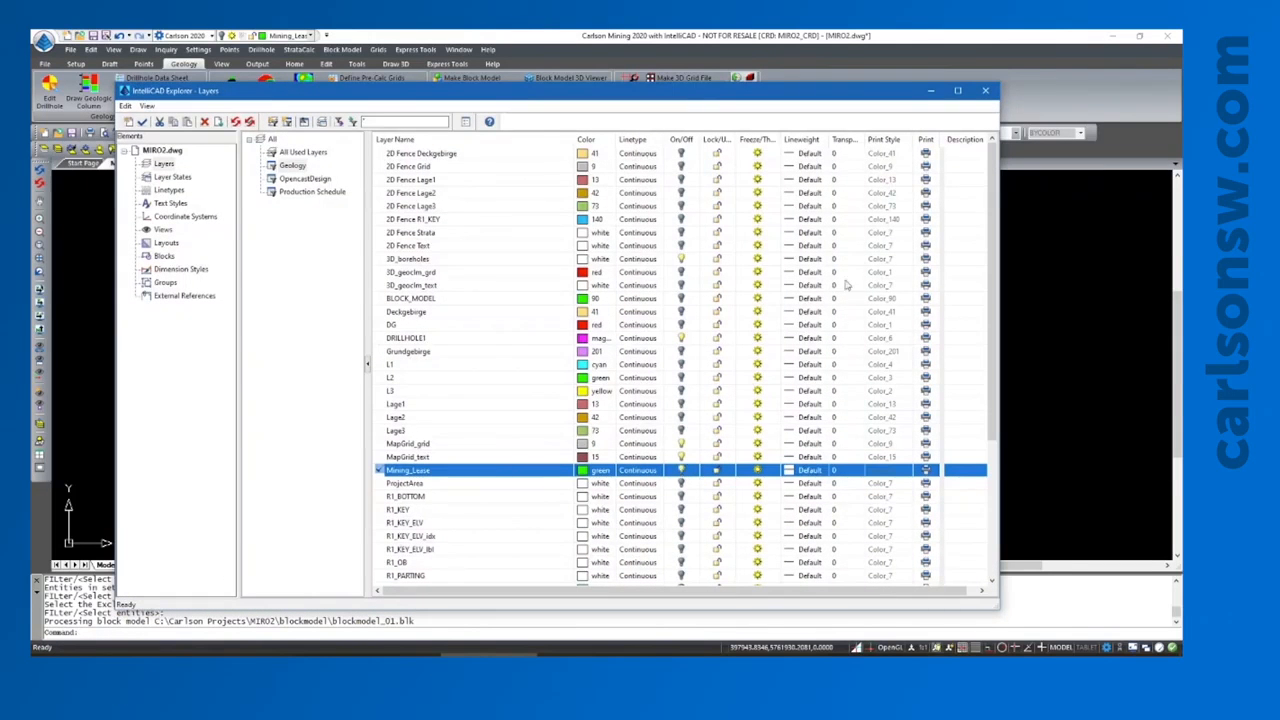
- Minimize the layer explorer and set up Surface Mine Reserves for geomodel_01.pre, with the model as bottom constraint
left_click(930, 90)
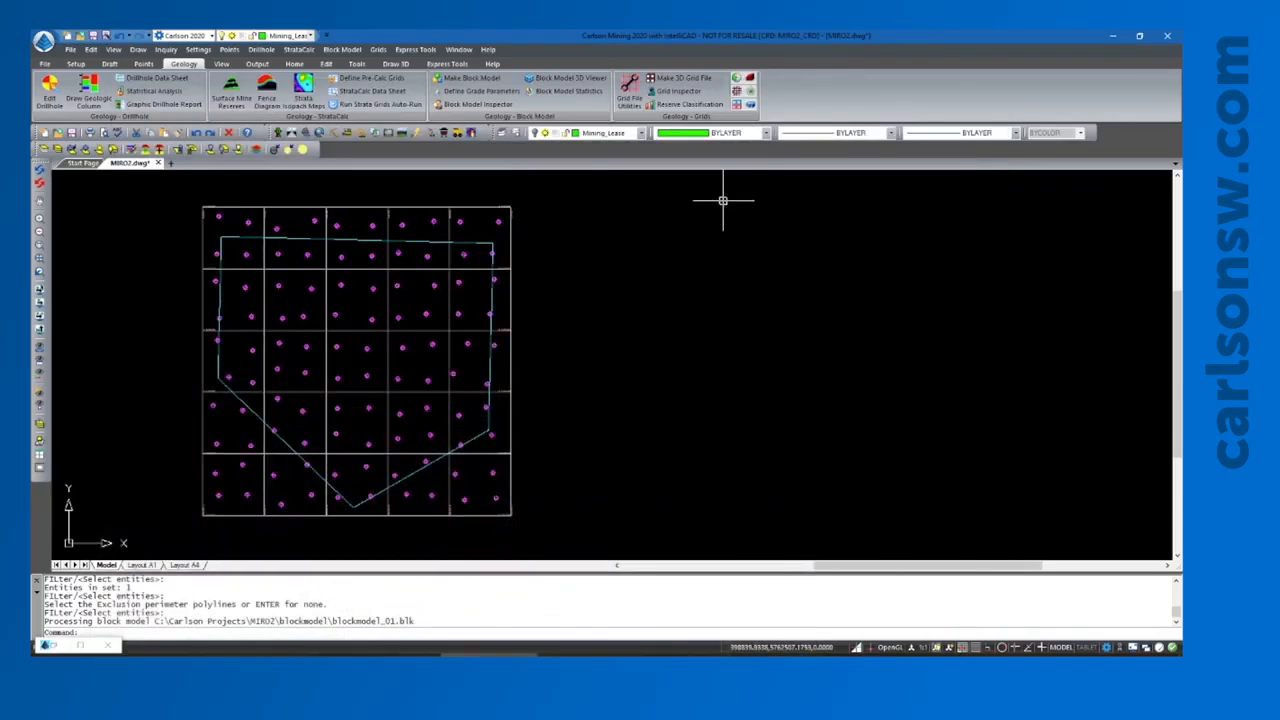
left_click(230, 95)
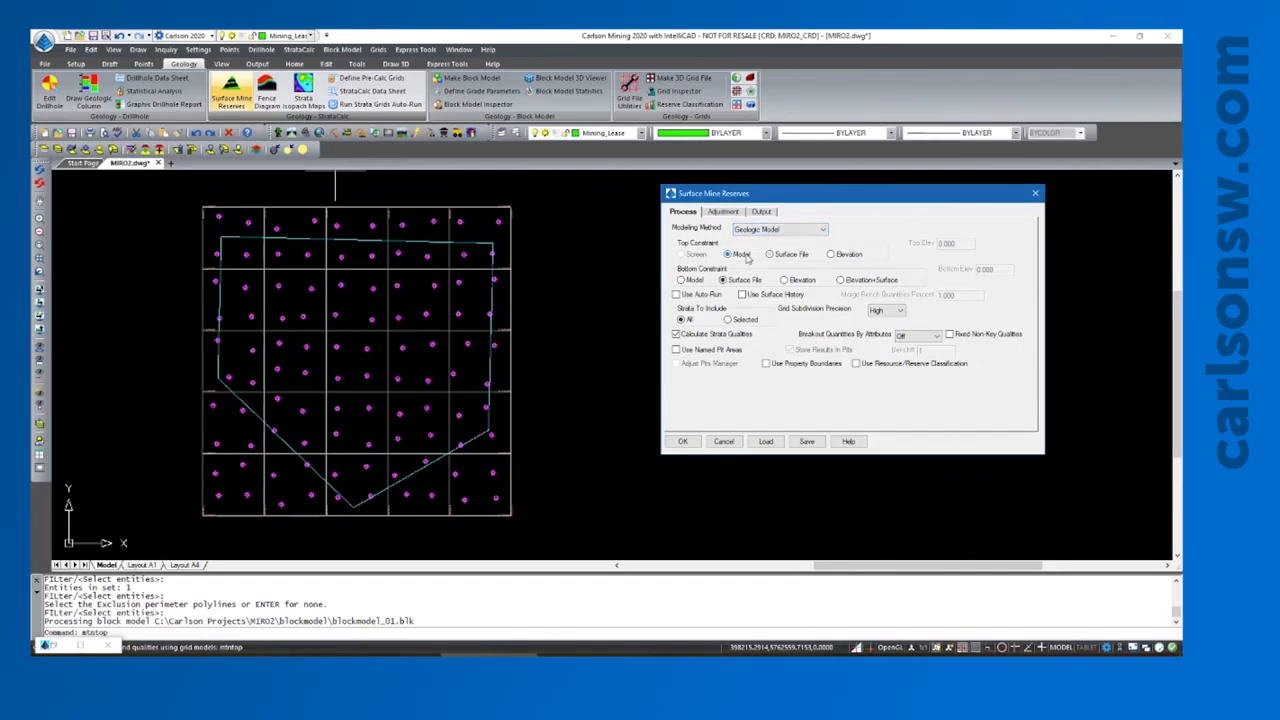
left_click(682, 280)
left_click(684, 442)
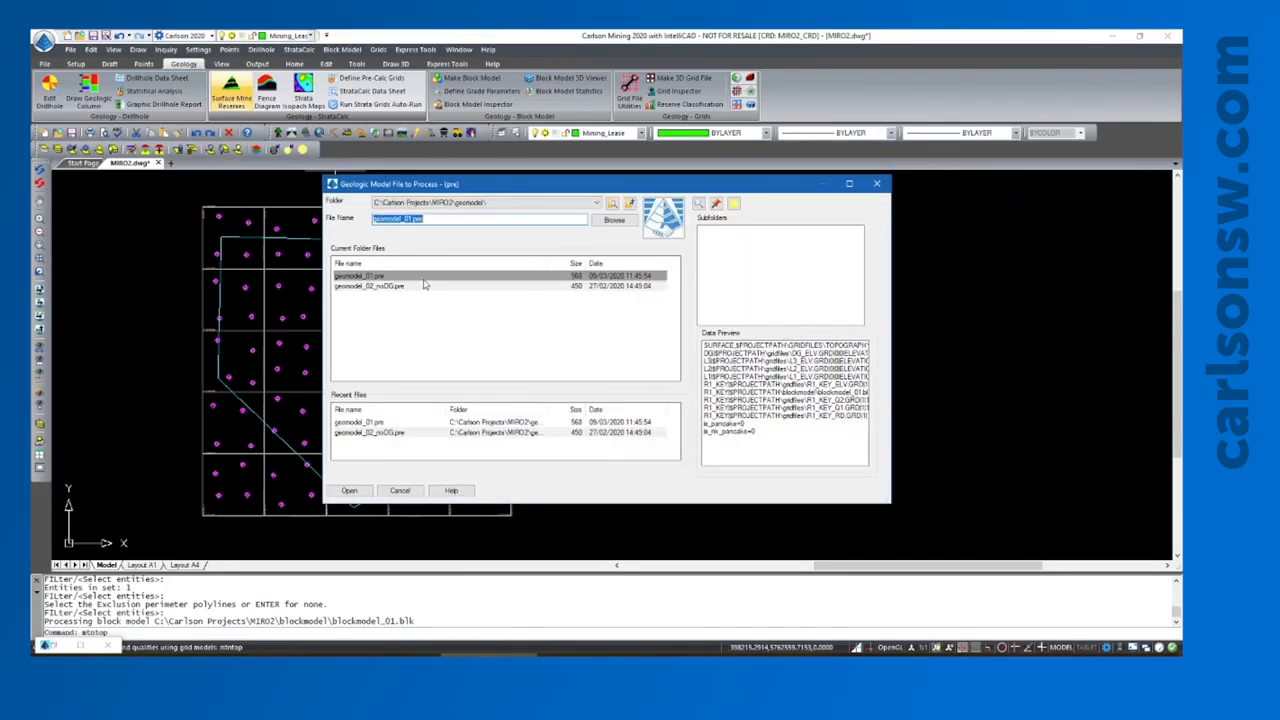
left_click(419, 276)
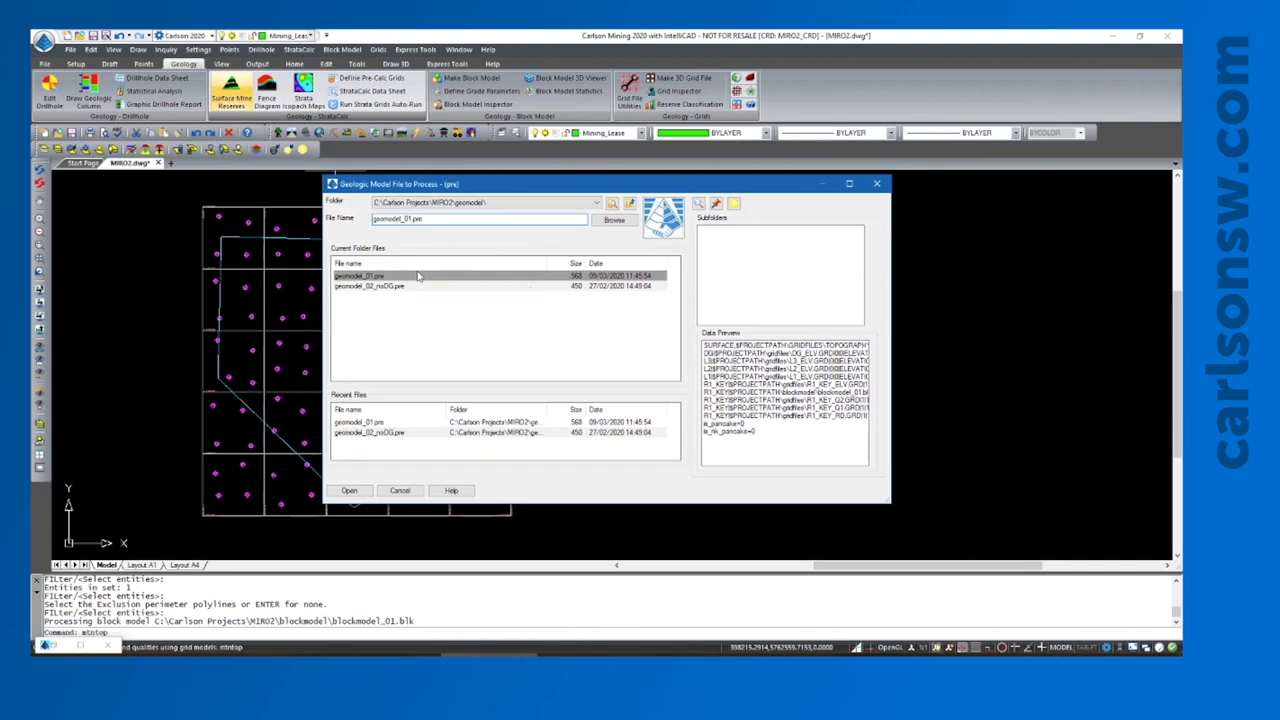
left_click(352, 493)
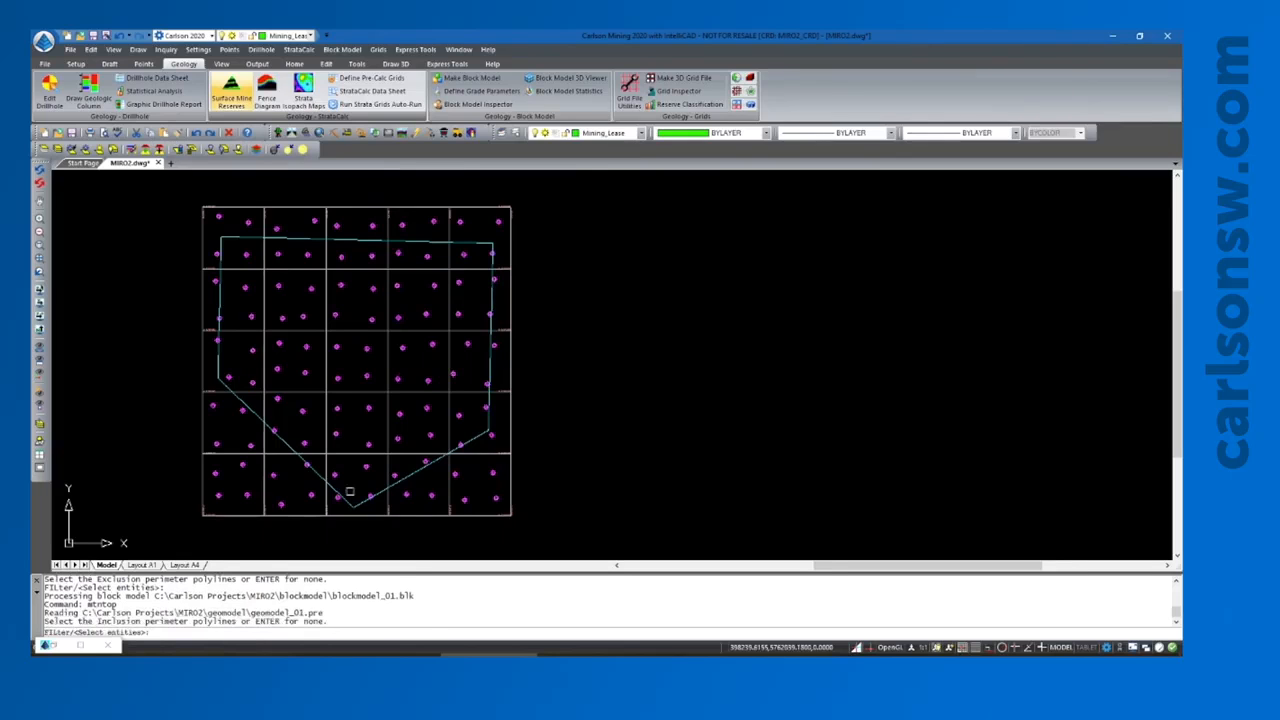
- Calculate the reserves inside the mining lease polyline as inclusion perimeter, with no exclusion perimeter
left_click(347, 237)
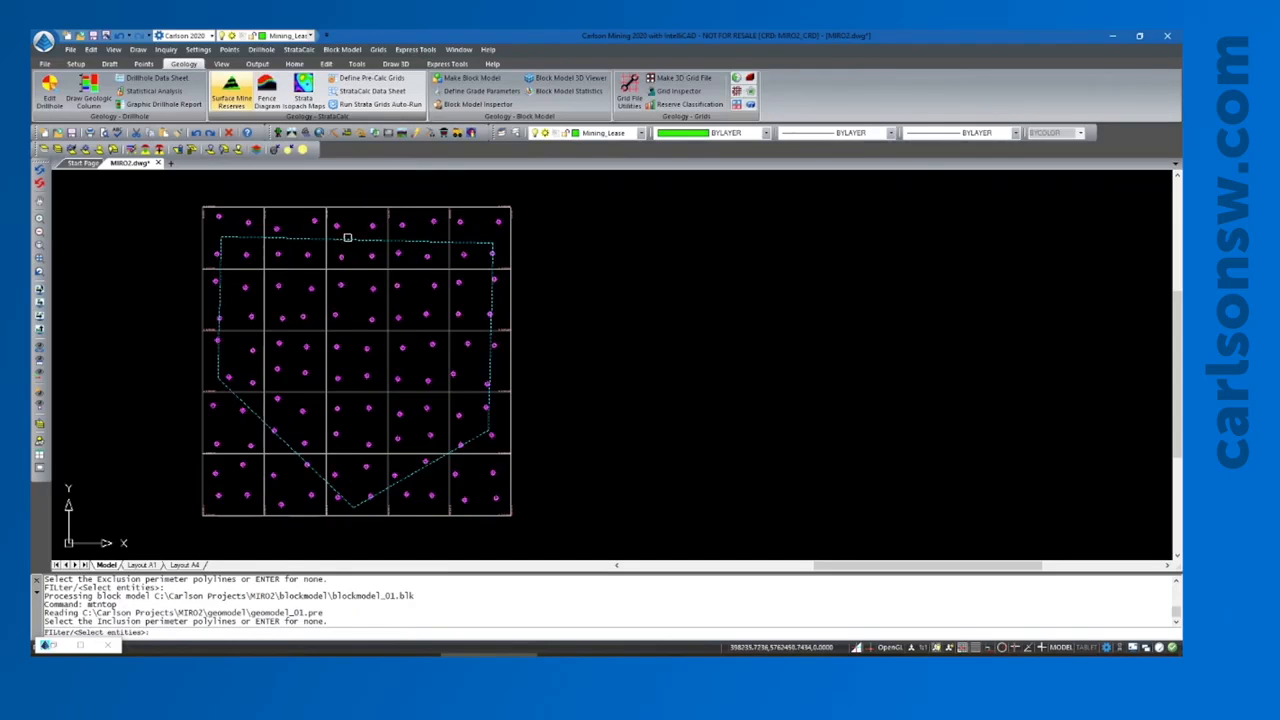
key("Return")
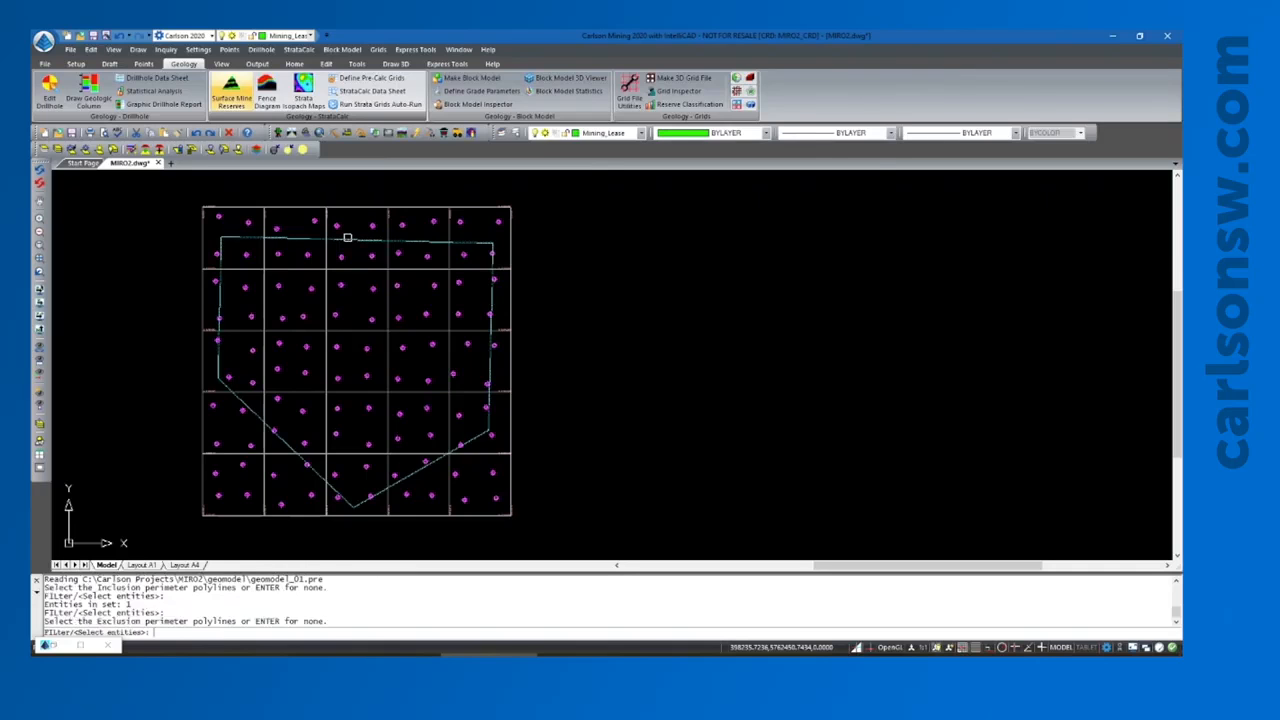
key("Return")
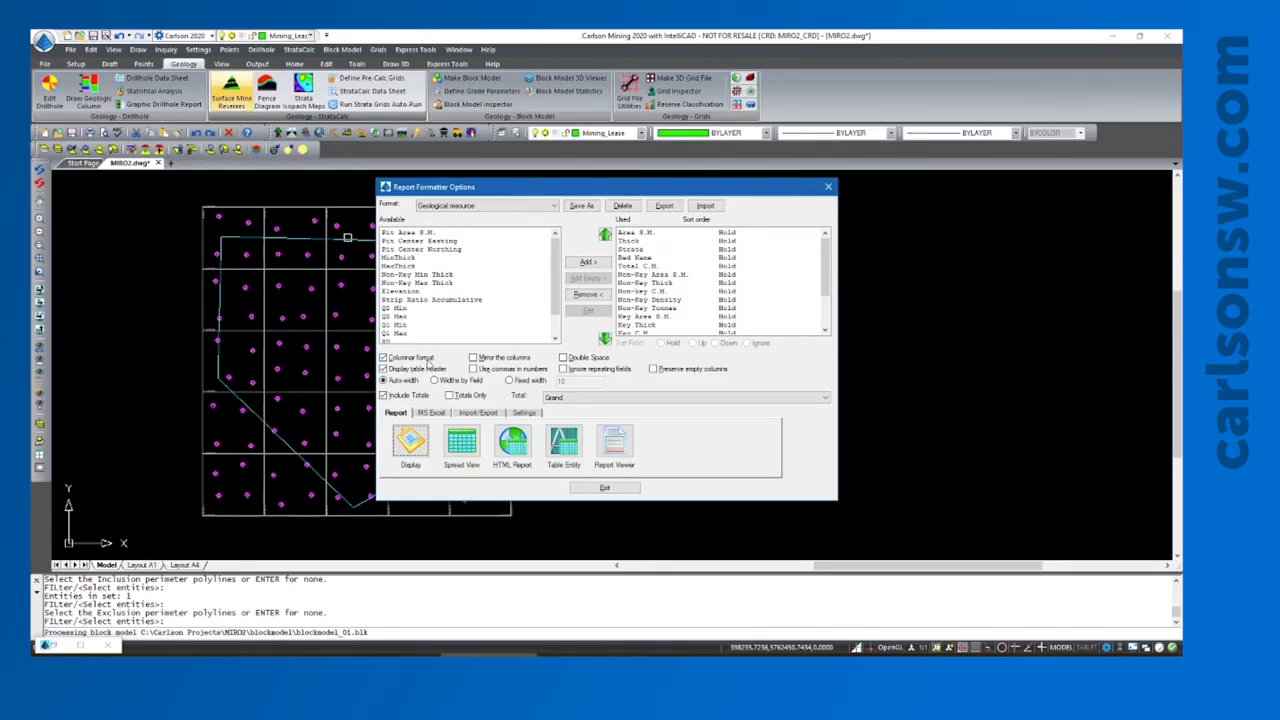
- Display the Geological resource report of the mine reserves, close it and export the results to a new Excel file
left_click(409, 435)
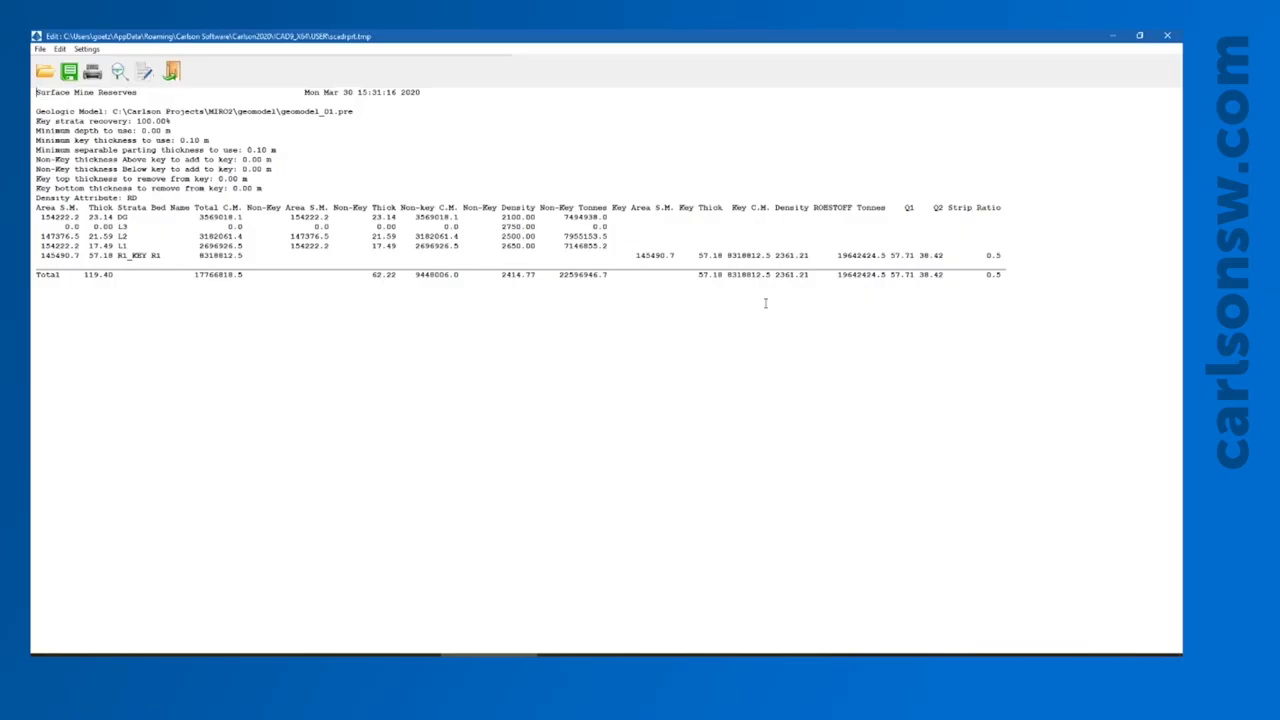
left_click(172, 71)
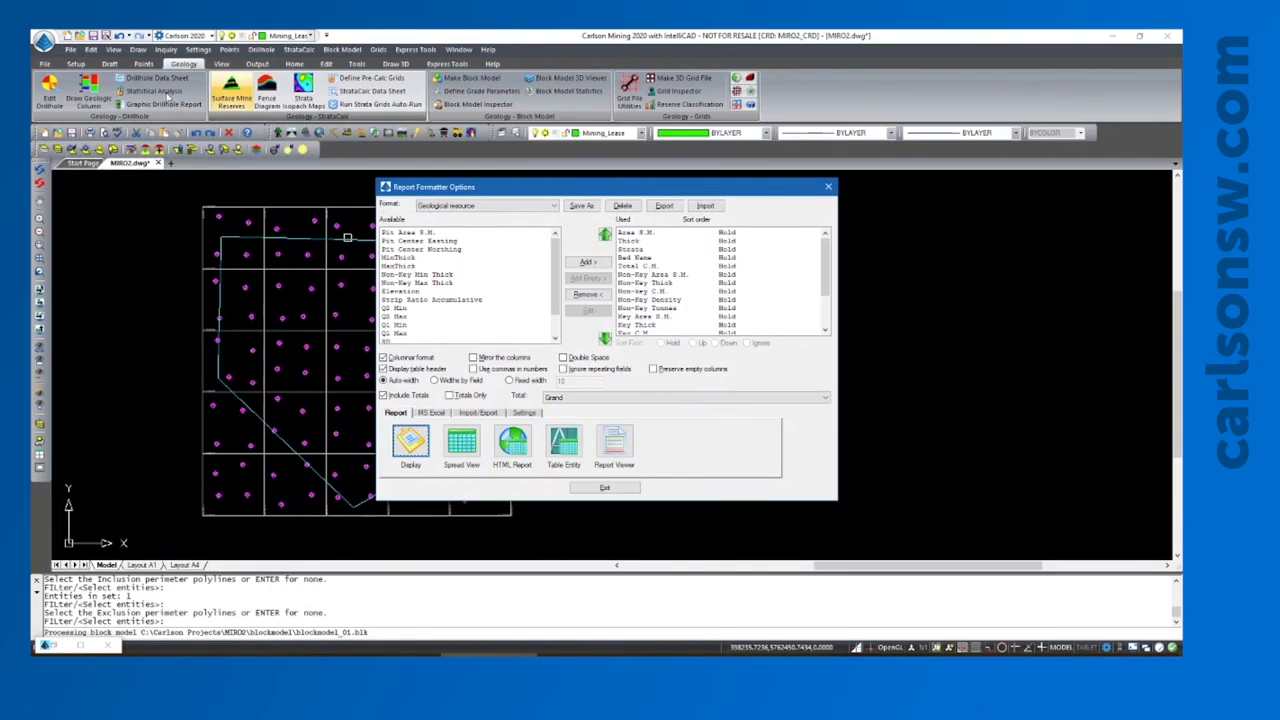
left_click(434, 413)
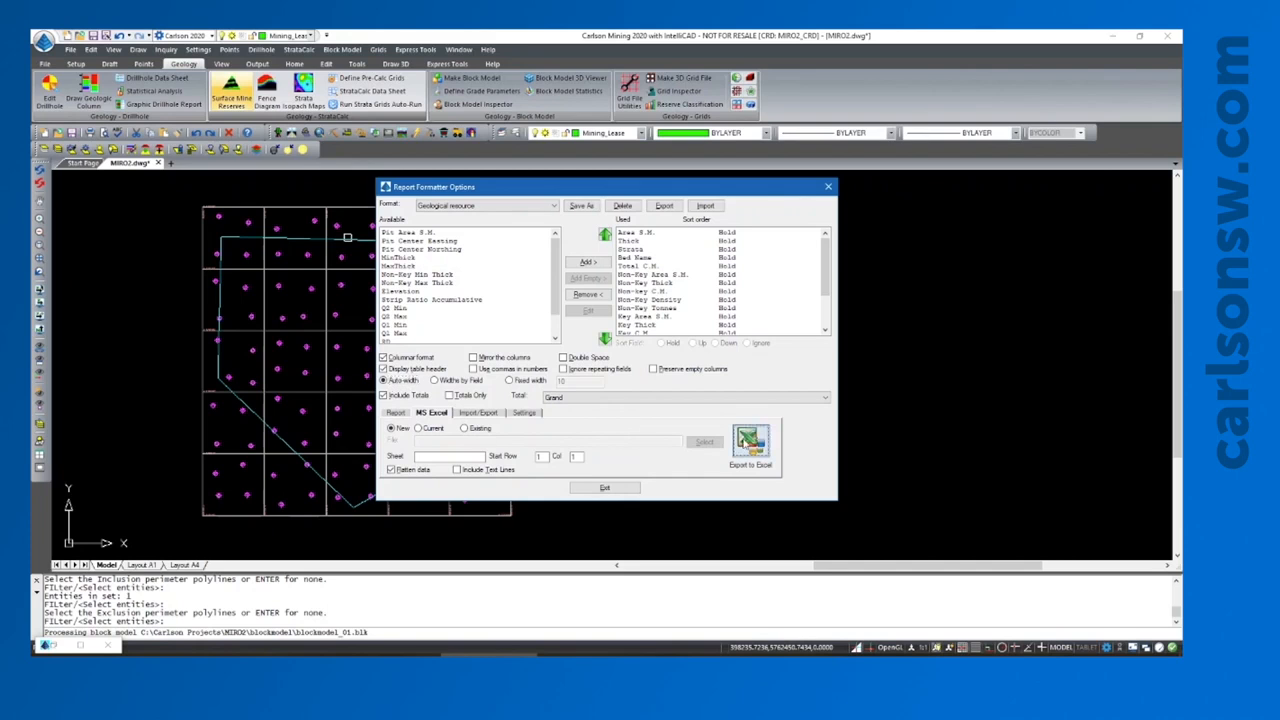
left_click(745, 440)
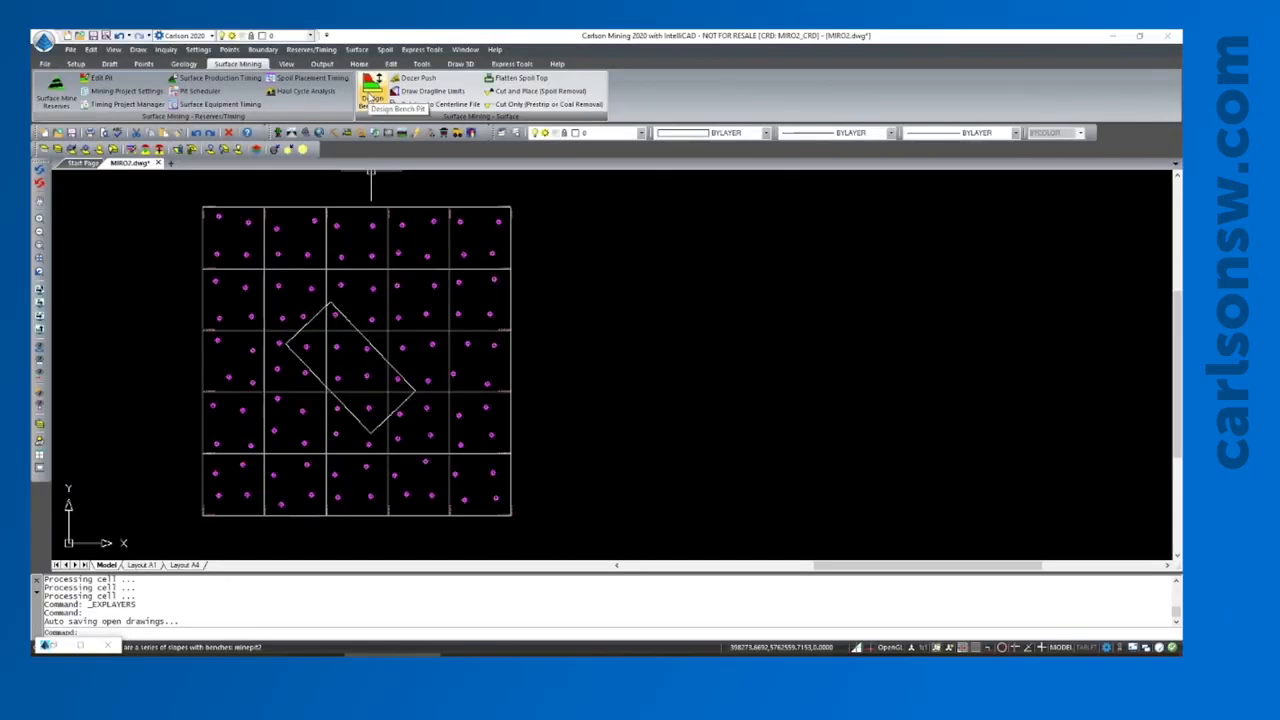
- Design a bench pit from the rectangular pit polyline using the P1.pit bench parameters, starting its road on the southwest edge, and close the volume report
left_click(372, 97)
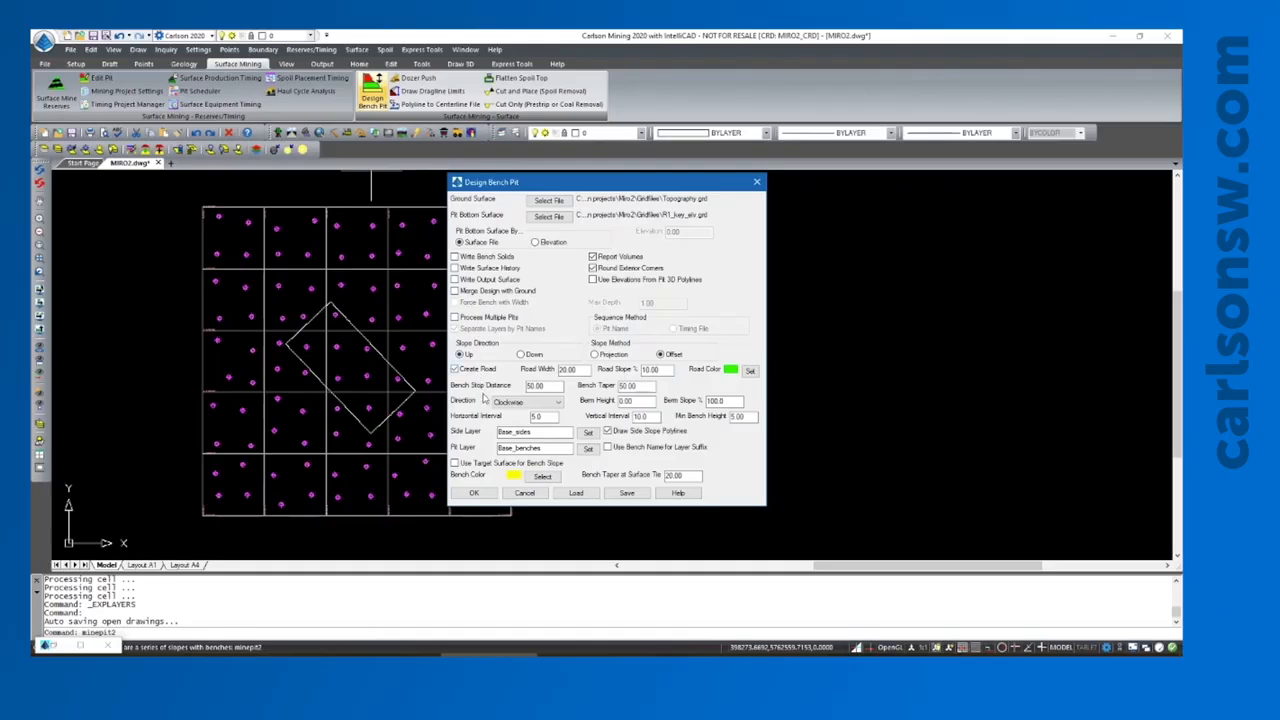
left_click(477, 494)
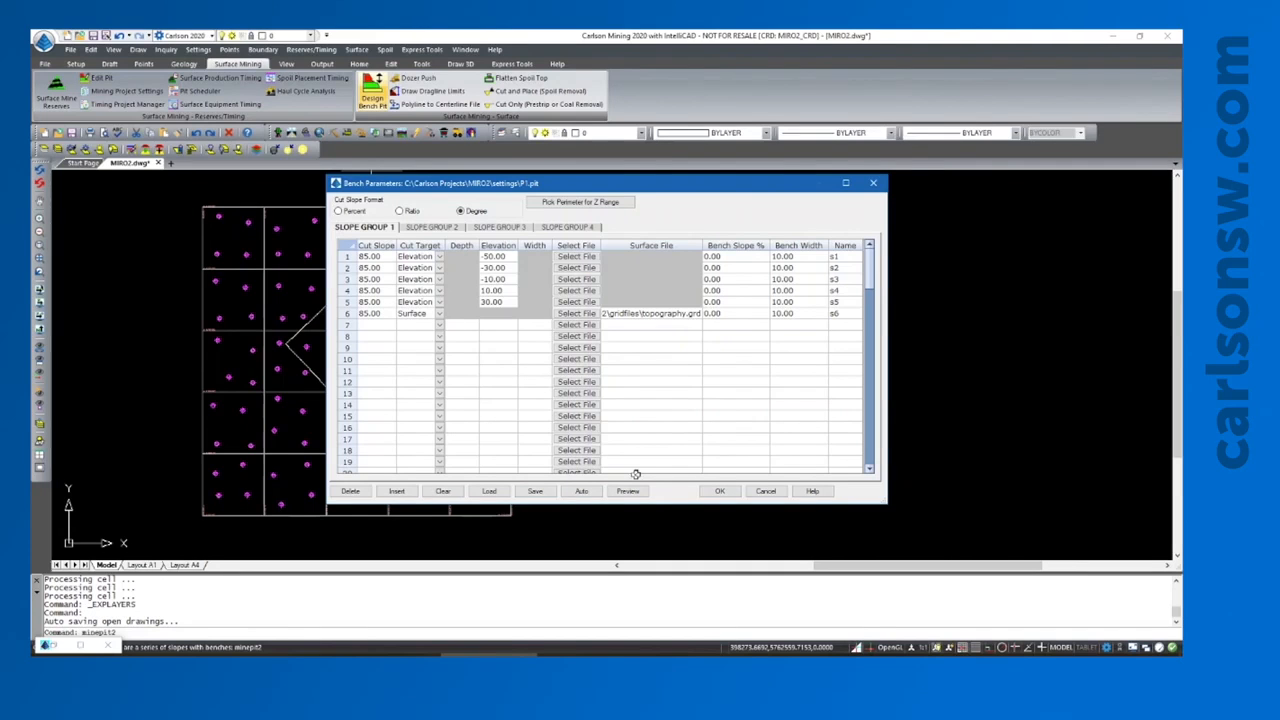
left_click(718, 491)
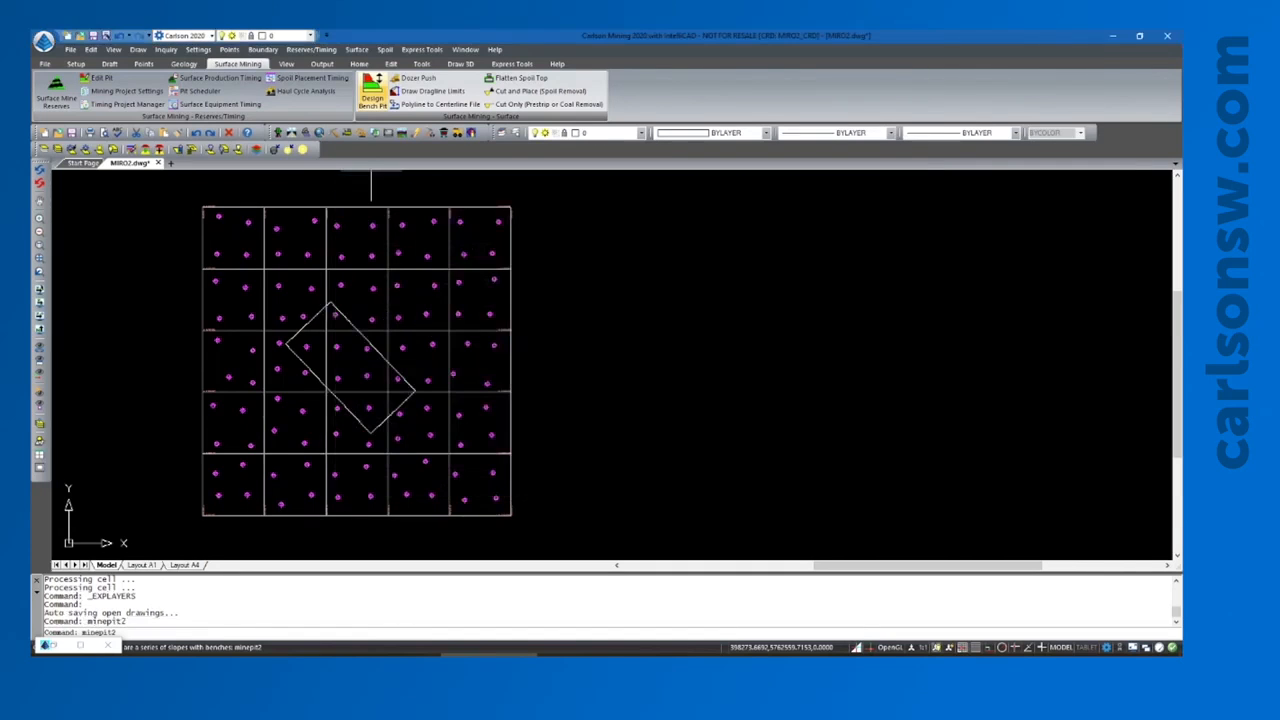
left_click(370, 345)
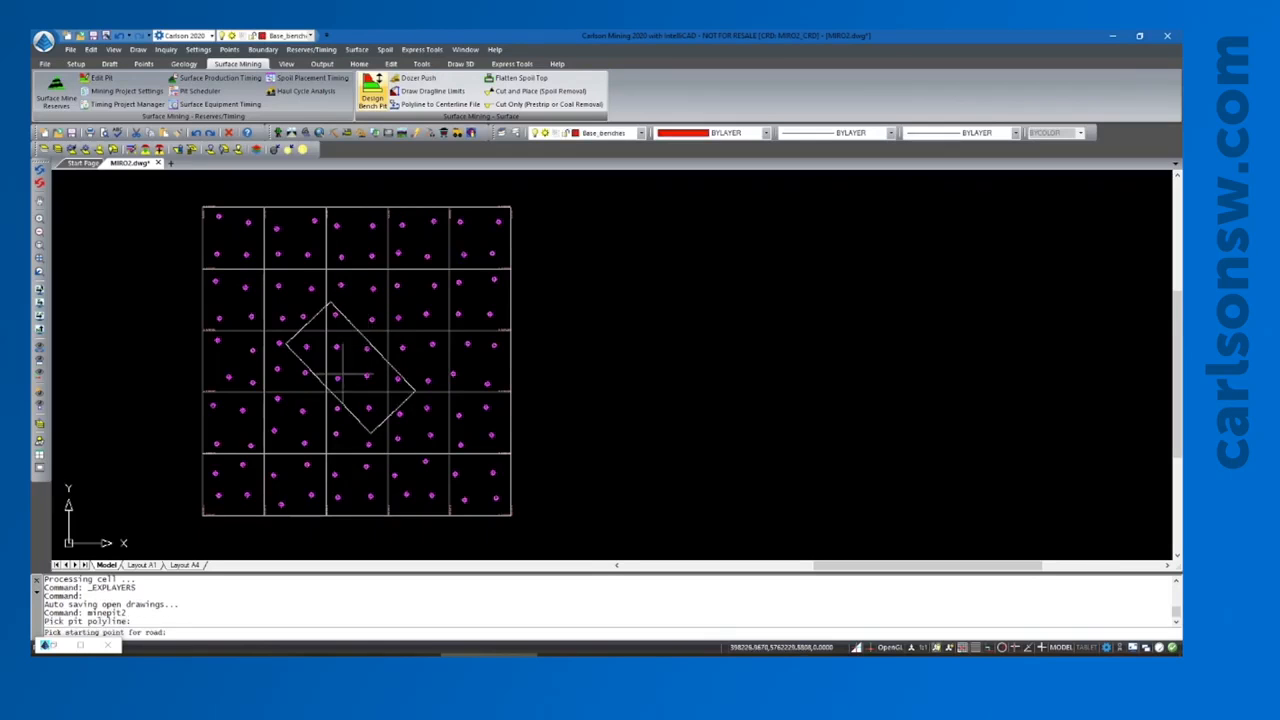
left_click(322, 382)
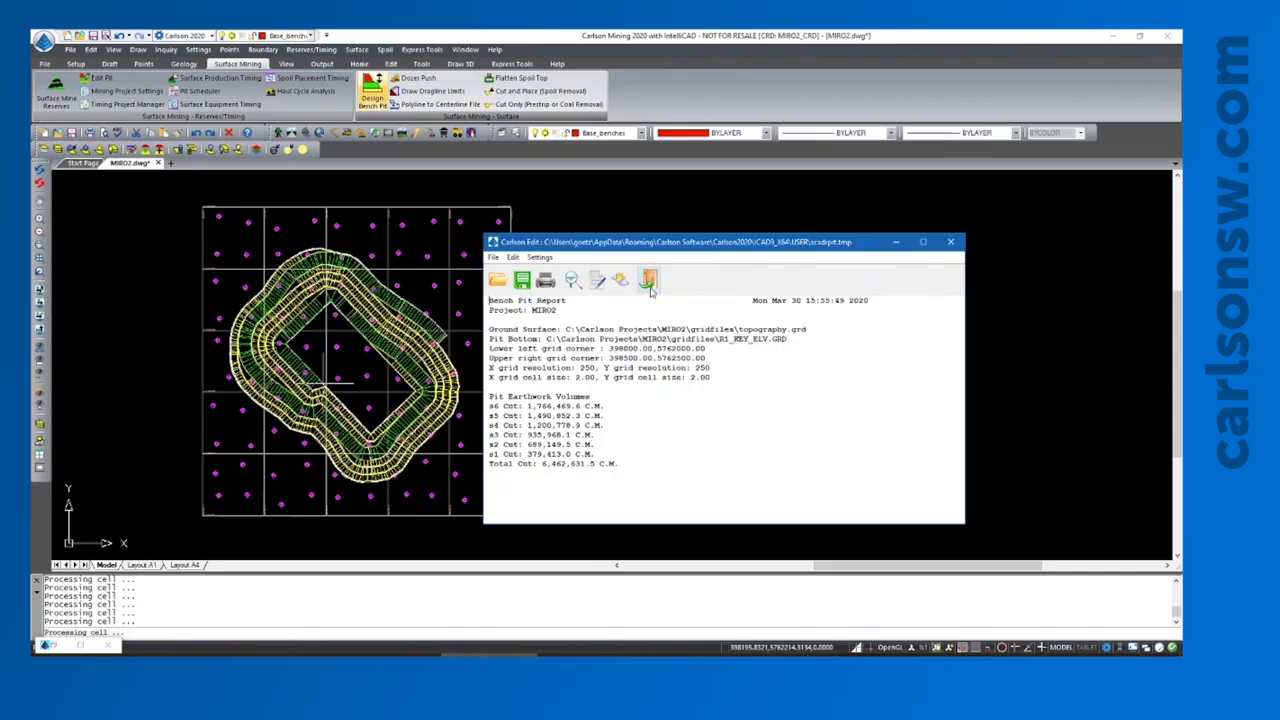
left_click(648, 279)
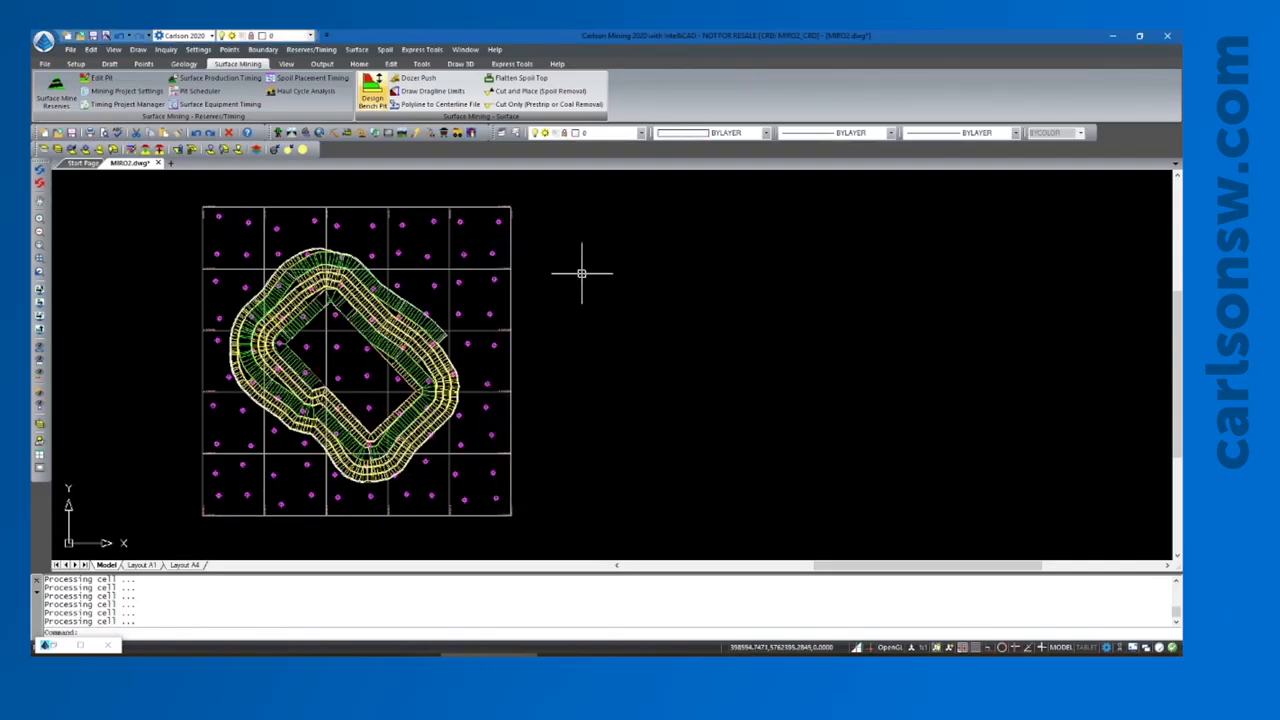
- Load all pit and drillhole entities into the 3D drawing viewer, examine the bench pit from several sides and exit
left_click(114, 49)
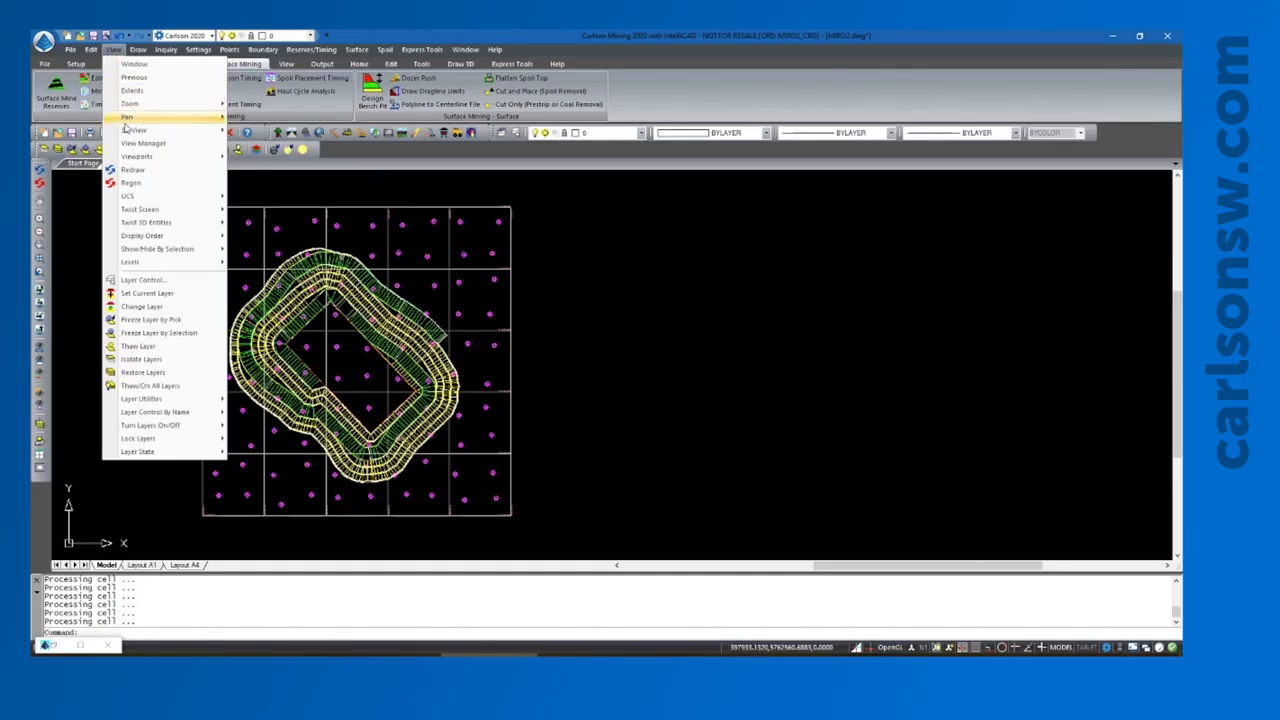
mouse_move(200, 130)
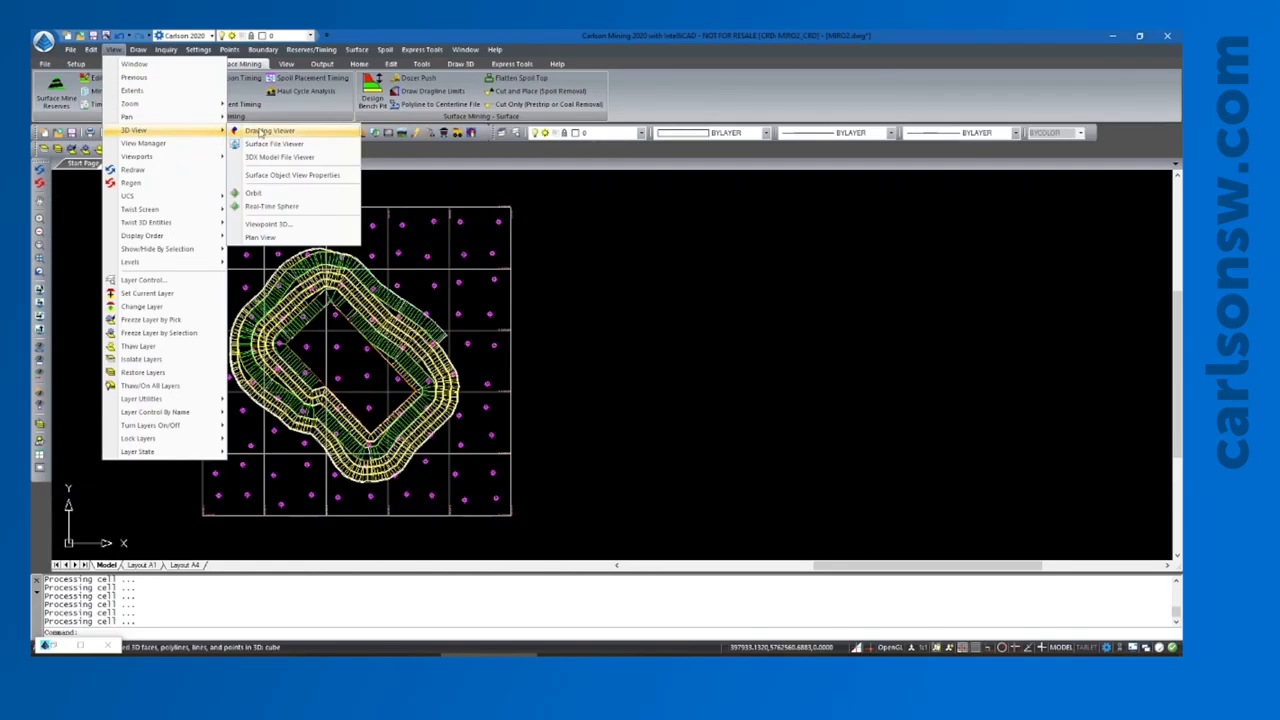
left_click(240, 132)
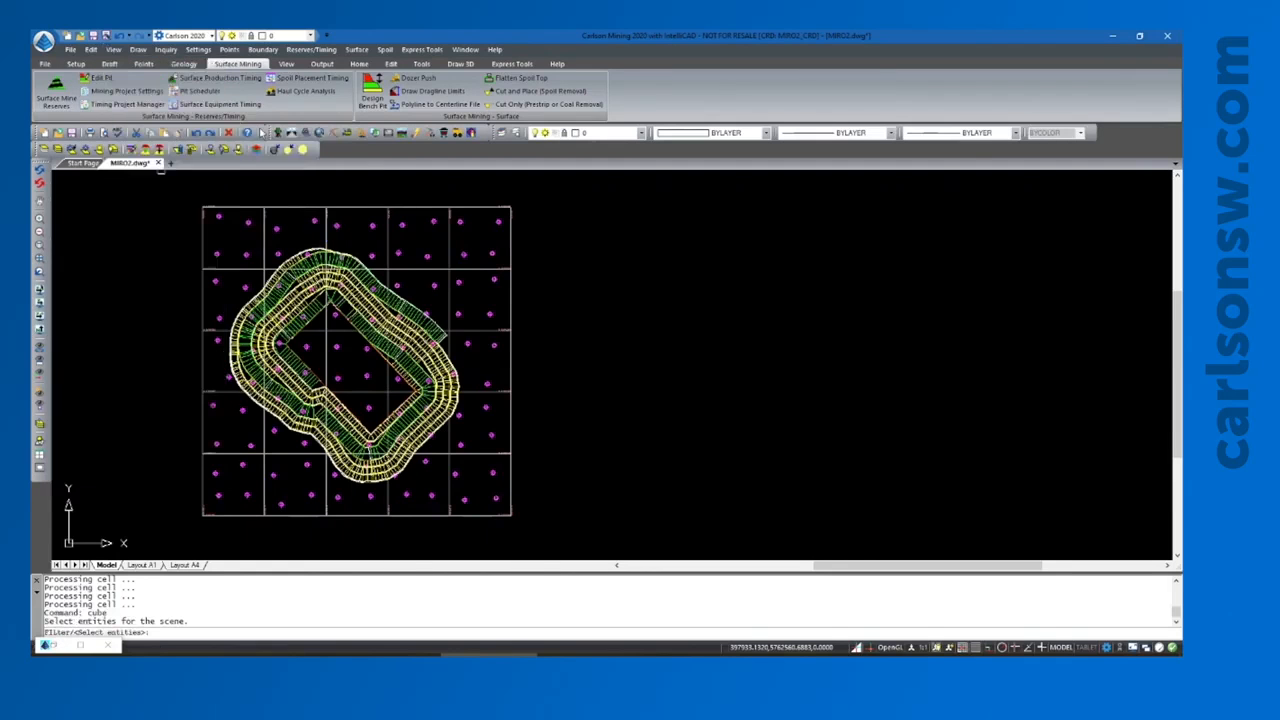
left_click(182, 191)
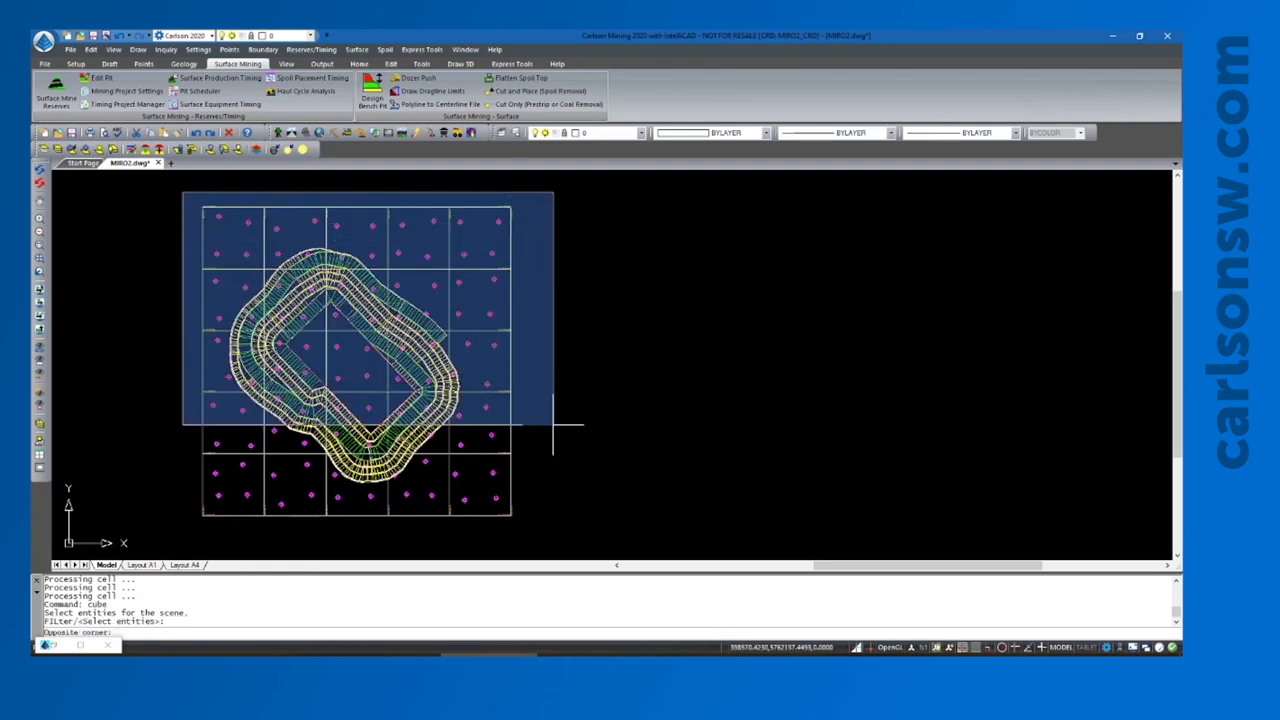
left_click(541, 540)
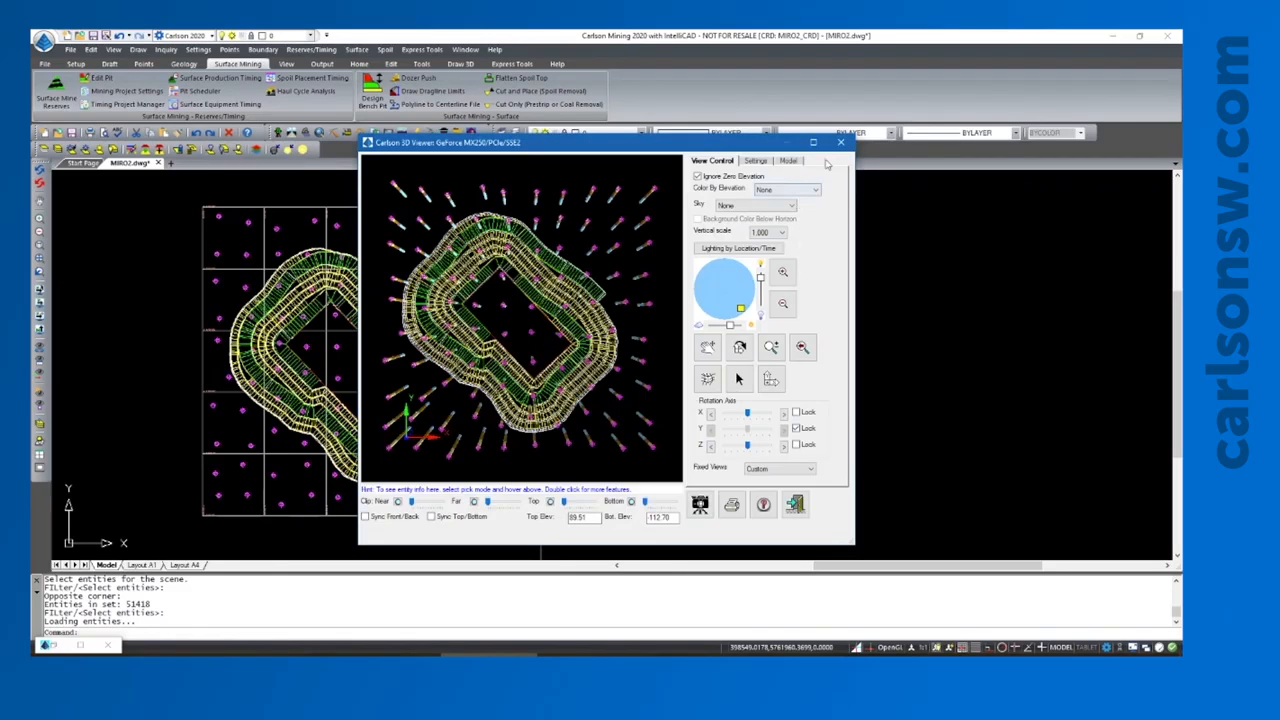
left_click(813, 142)
left_click_drag(515, 428, 495, 159)
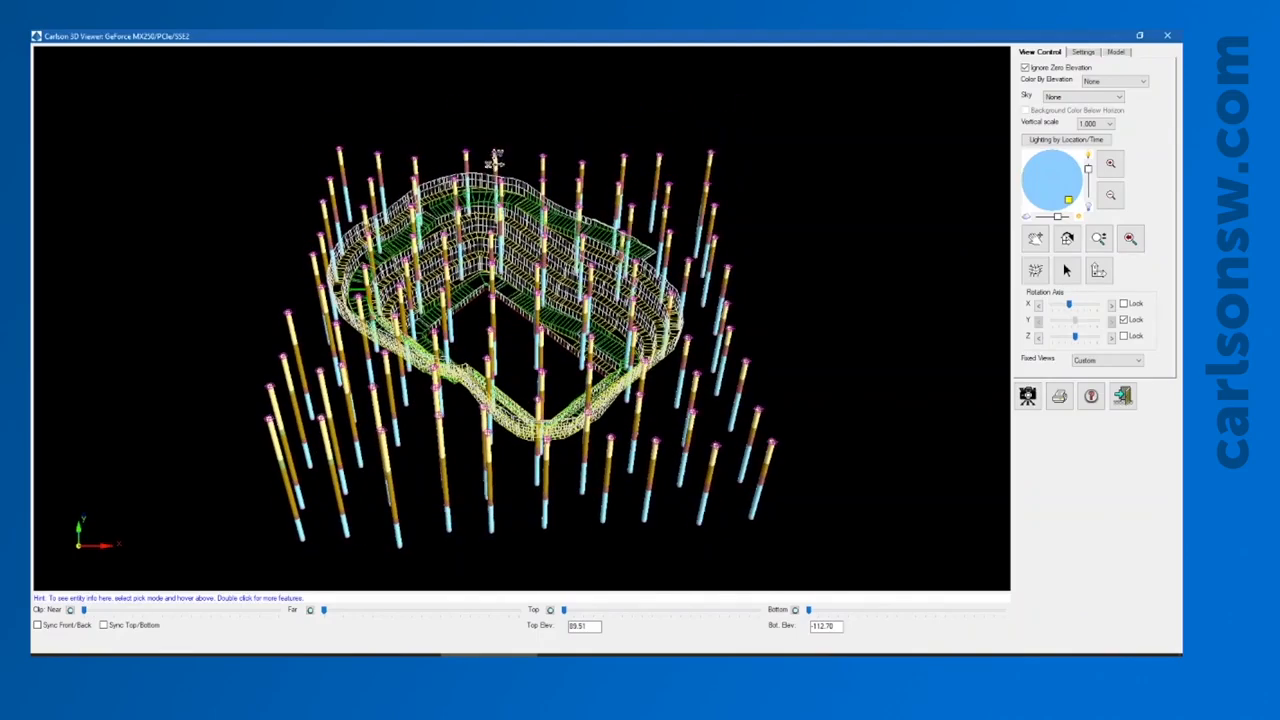
mouse_move(508, 345)
left_mouse_down()
mouse_move(503, 122)
mouse_move(500, 340)
left_mouse_up()
left_click_drag(370, 450, 510, 452)
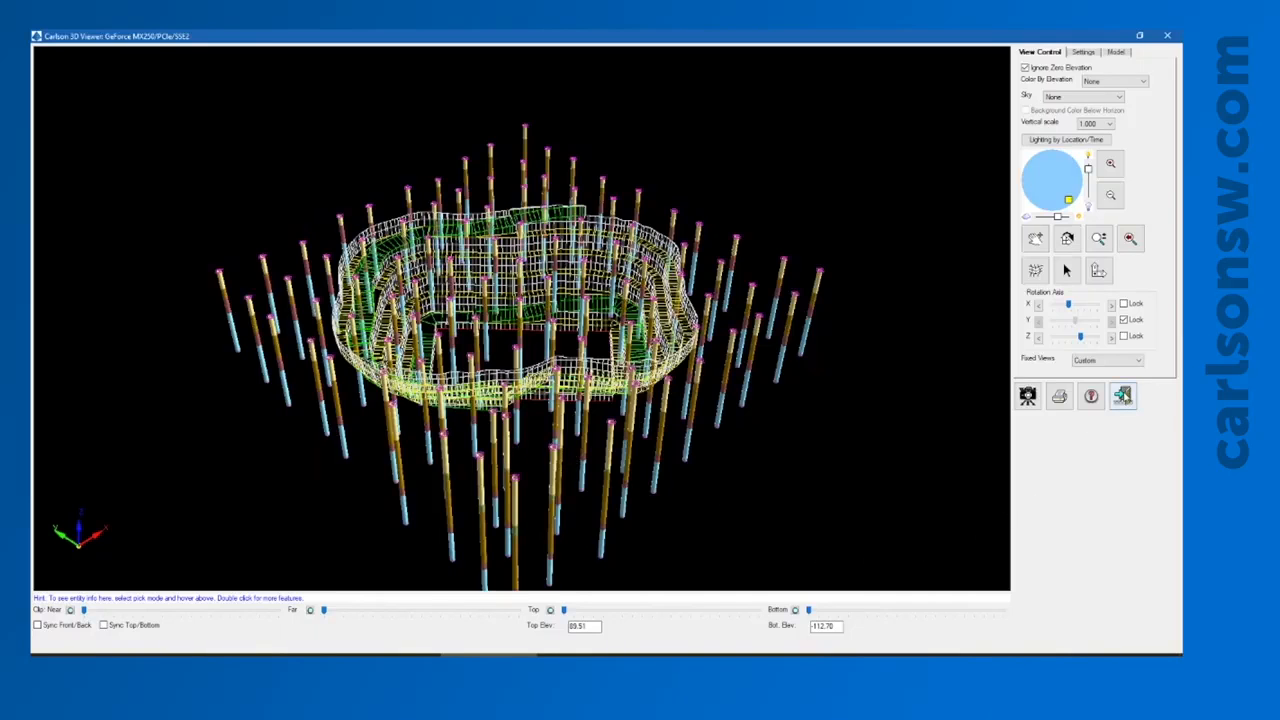
left_click(1122, 396)
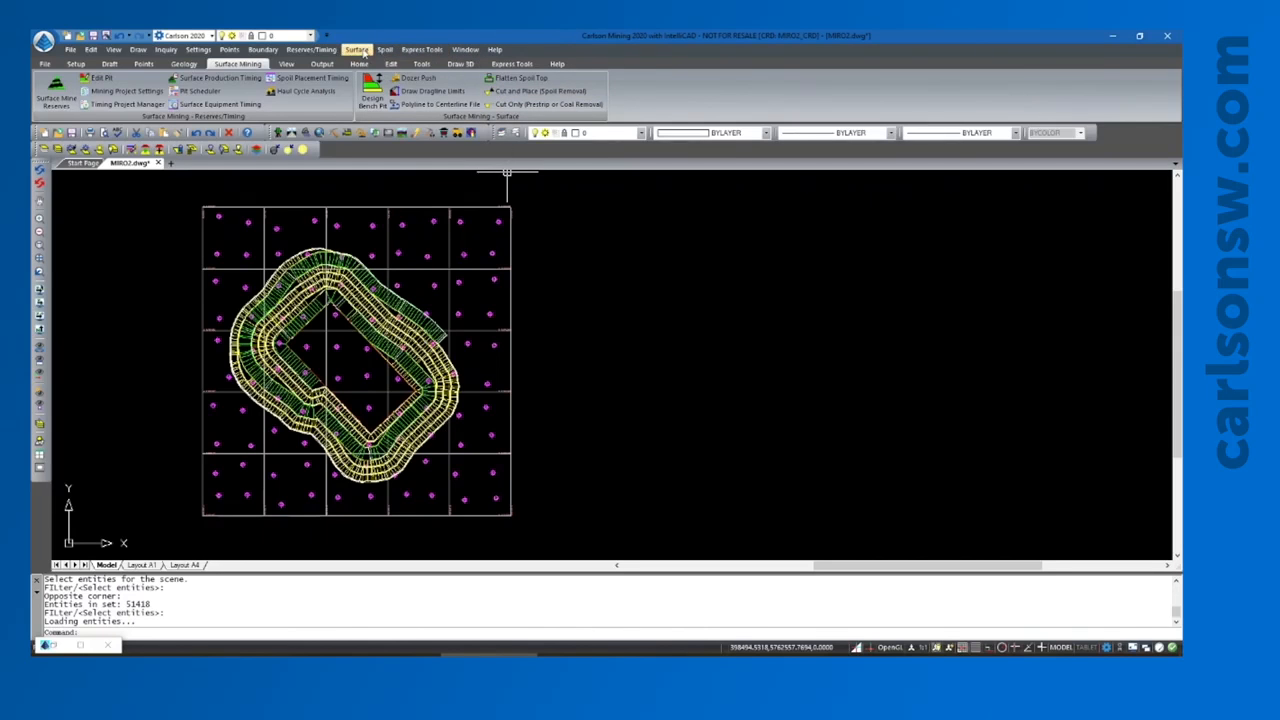
- Open the existing P1 surface history file for viewing the 3D surface history
left_click(314, 50)
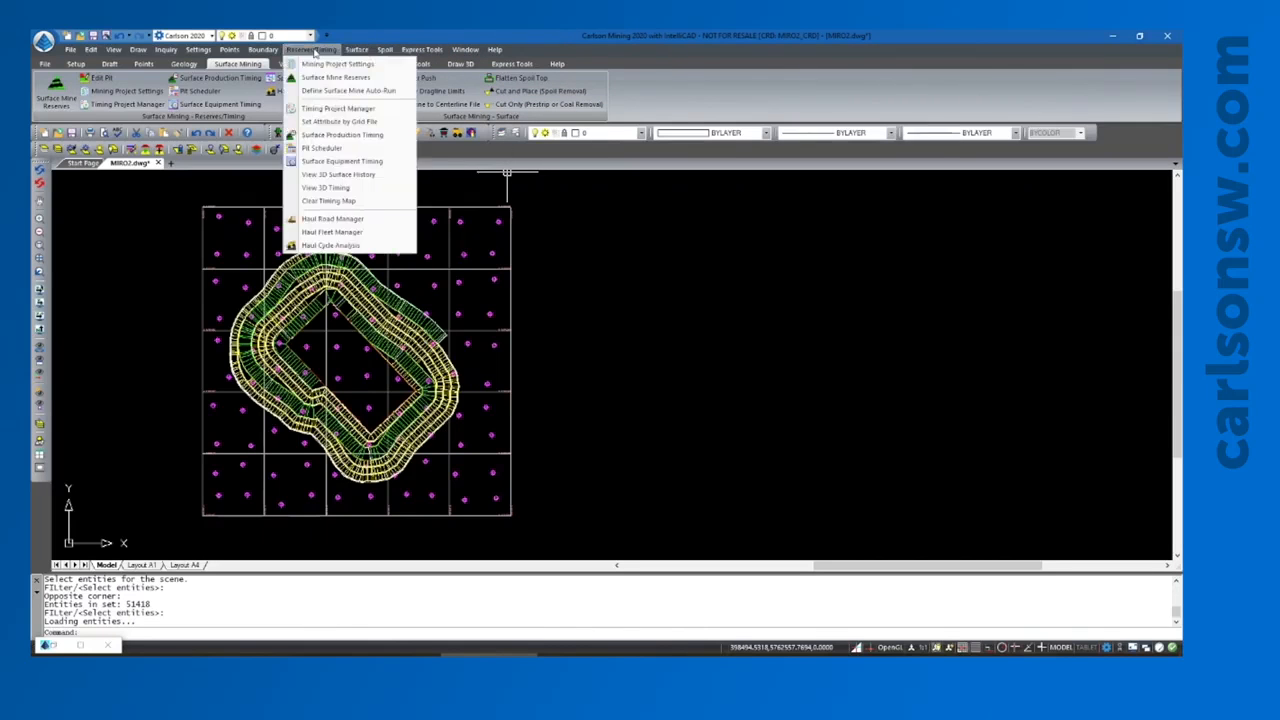
left_click(322, 175)
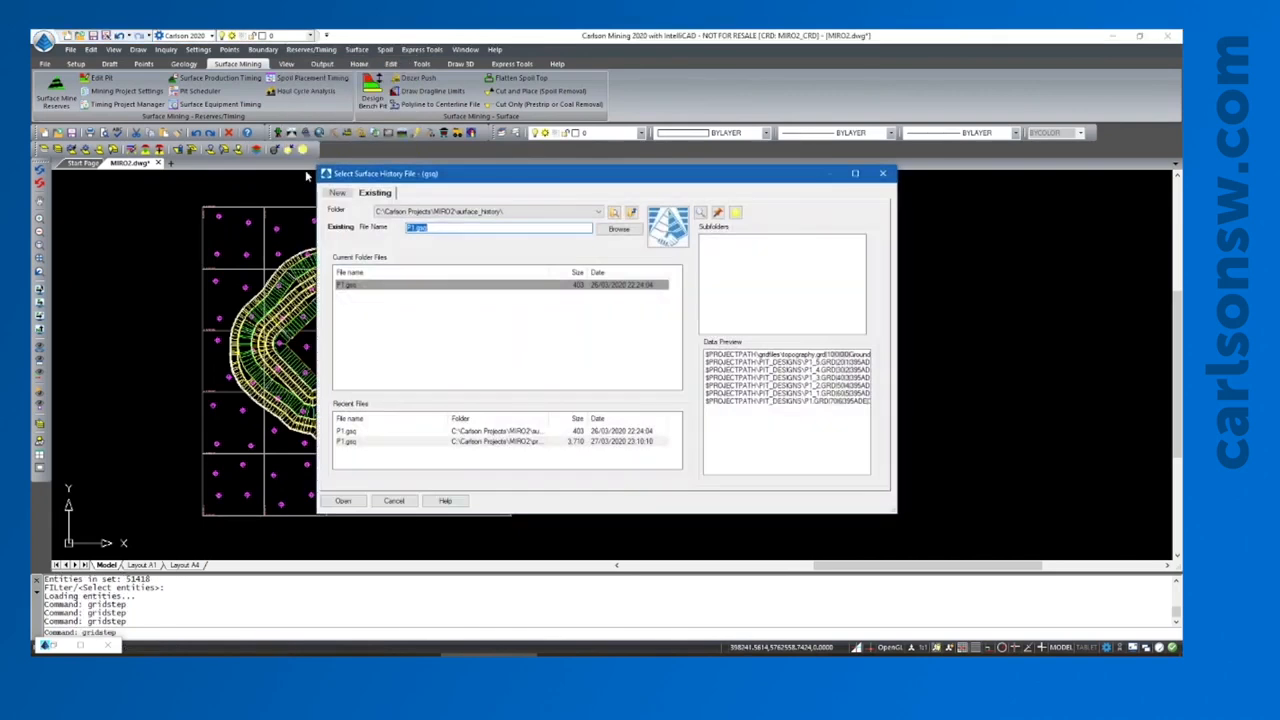
left_click(370, 288)
left_click(343, 500)
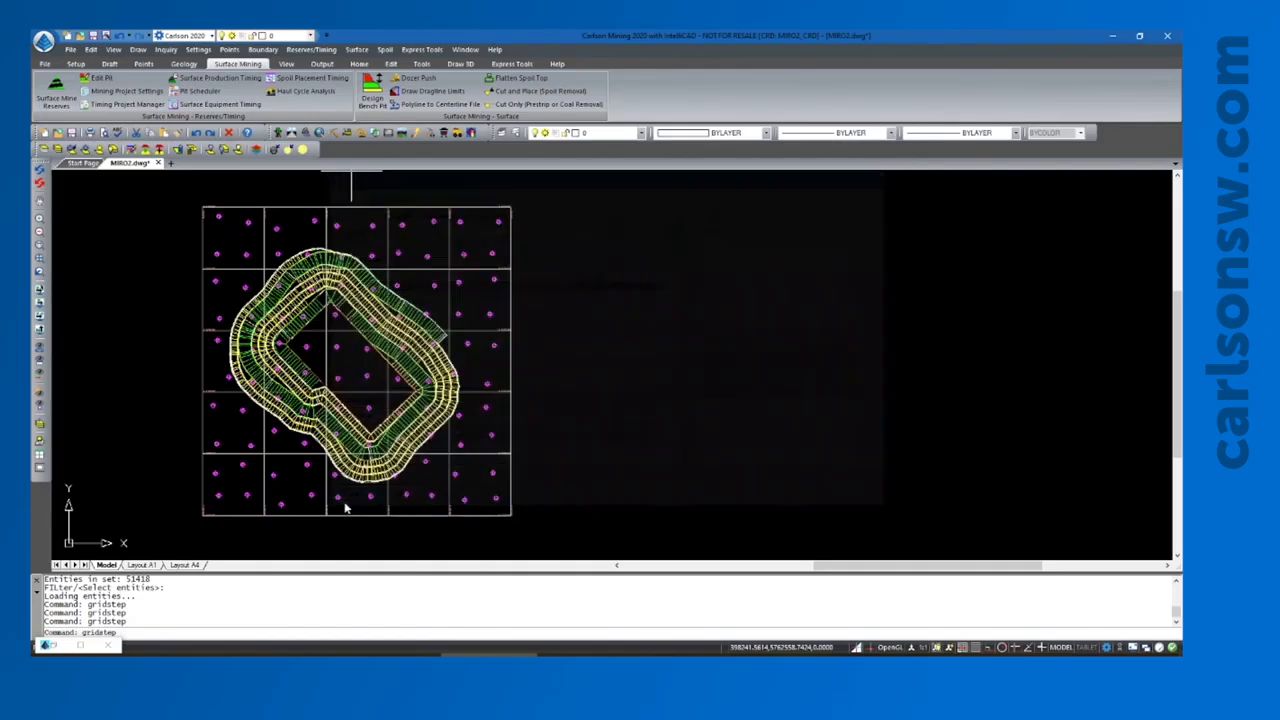
left_click(394, 432)
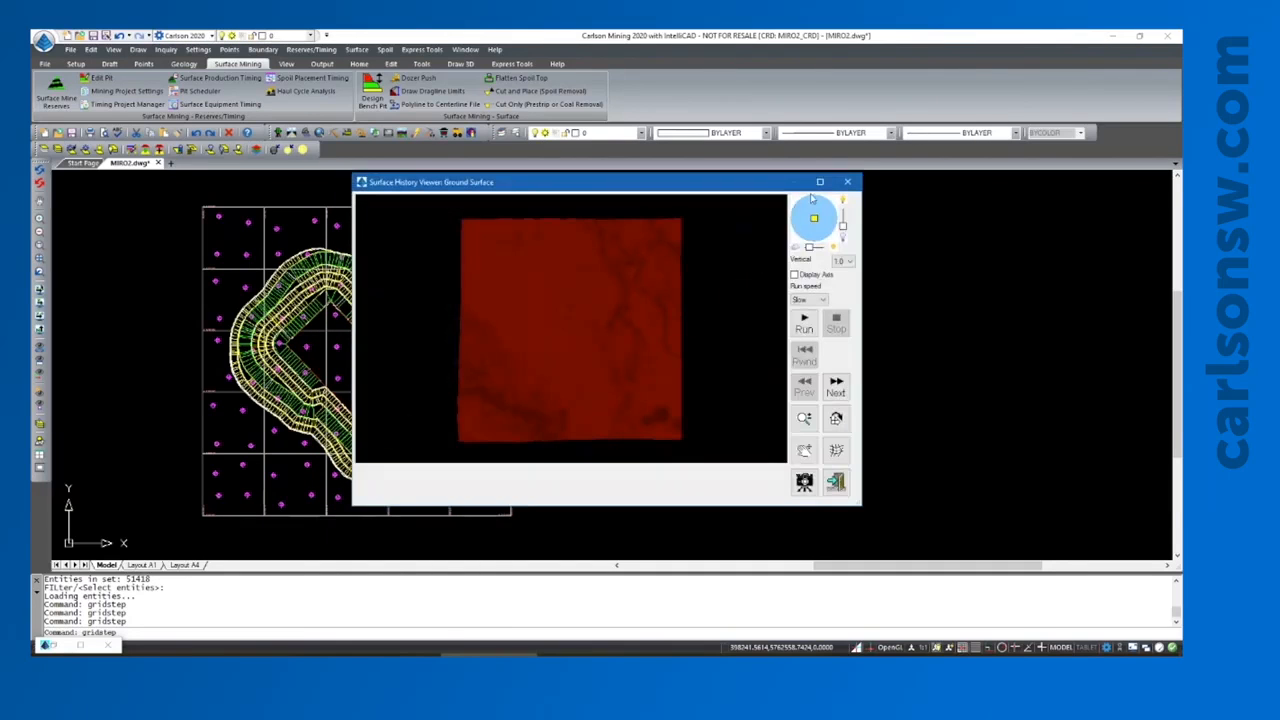
- Tilt the ground surface, brighten it with oblique lighting and run the surface history animation
left_click(816, 184)
left_click_drag(687, 364, 566, 226)
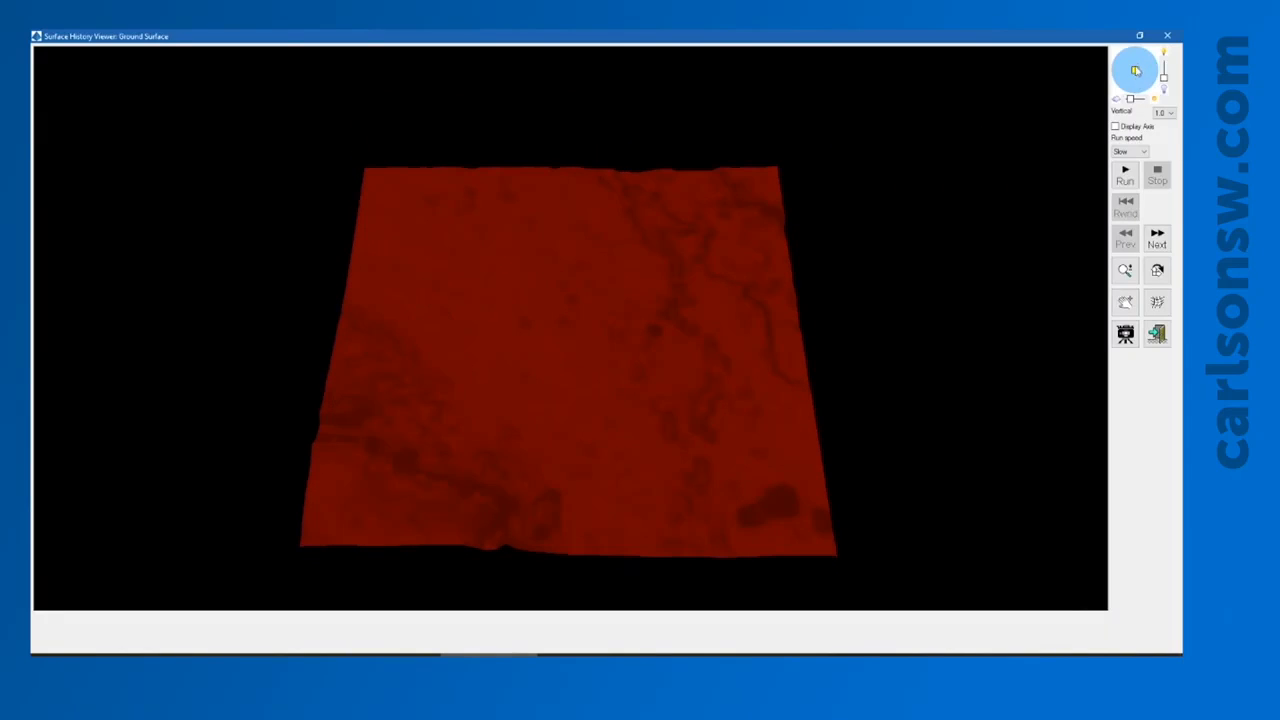
left_click_drag(1136, 71, 1140, 100)
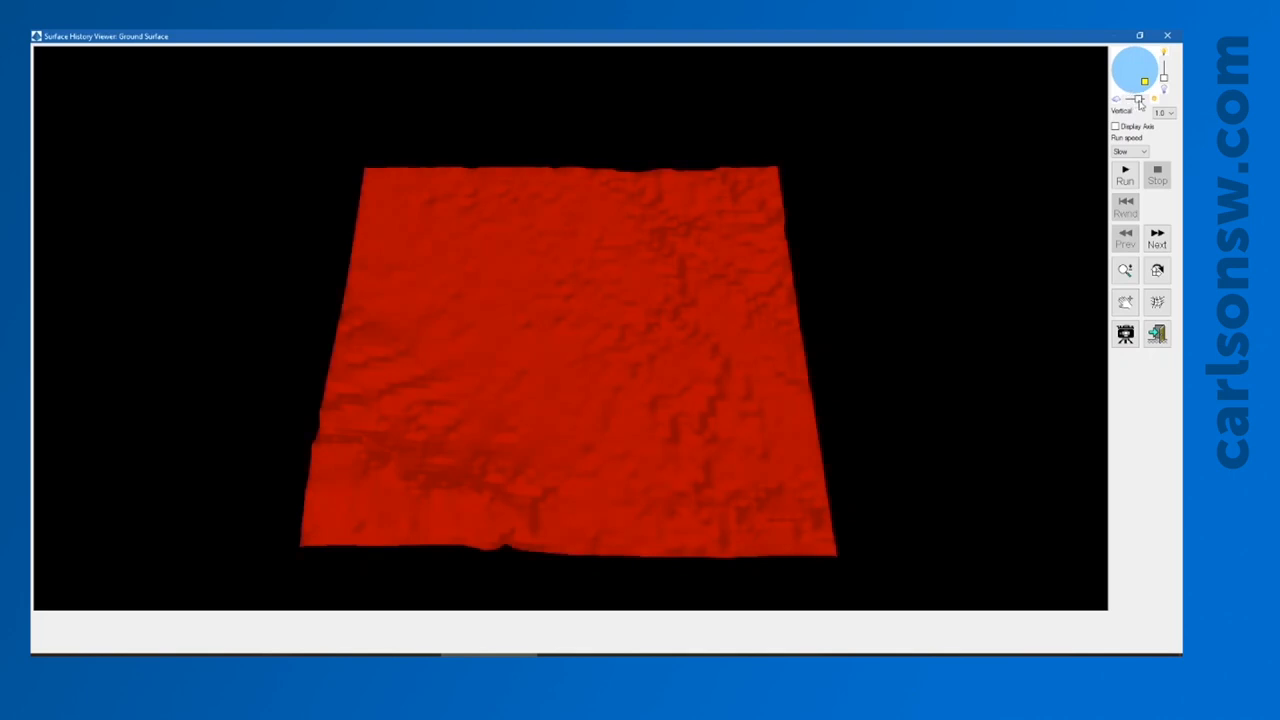
left_click(1126, 176)
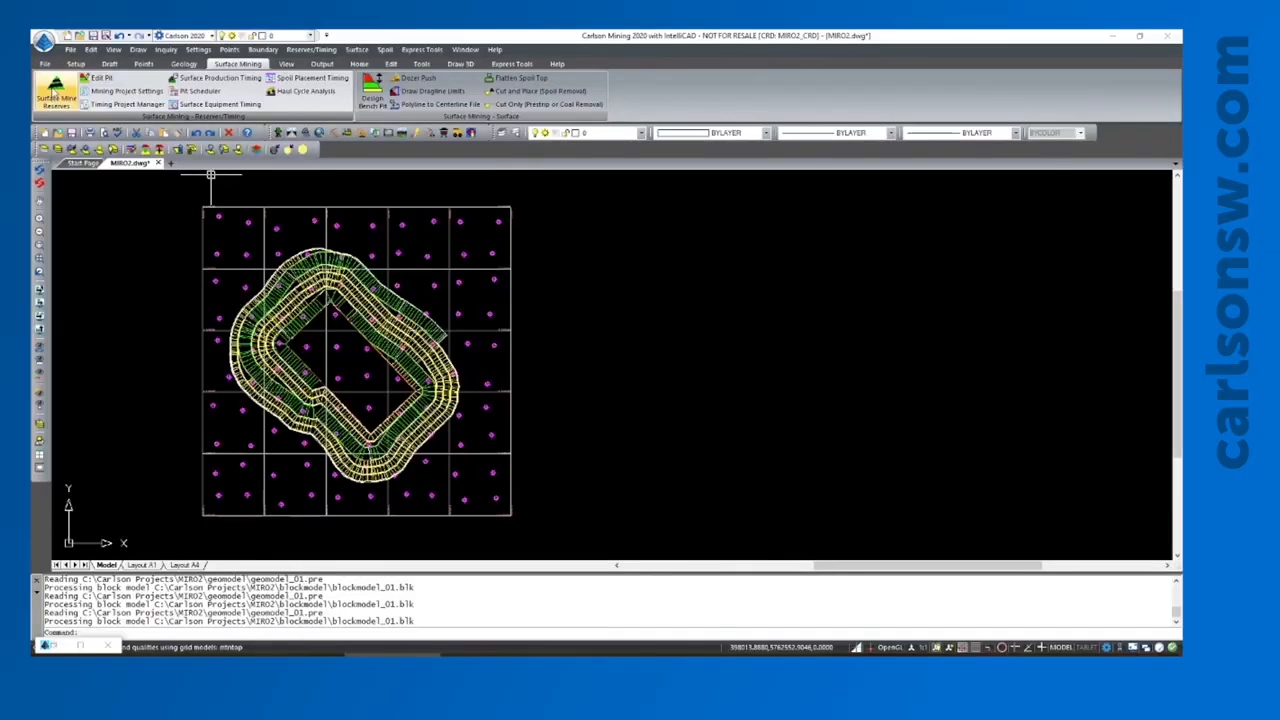
- Calculate the surface mine reserves of geomodel_01.pre with the P1.sma auto-run, without selecting any inclusion perimeter
left_click(55, 90)
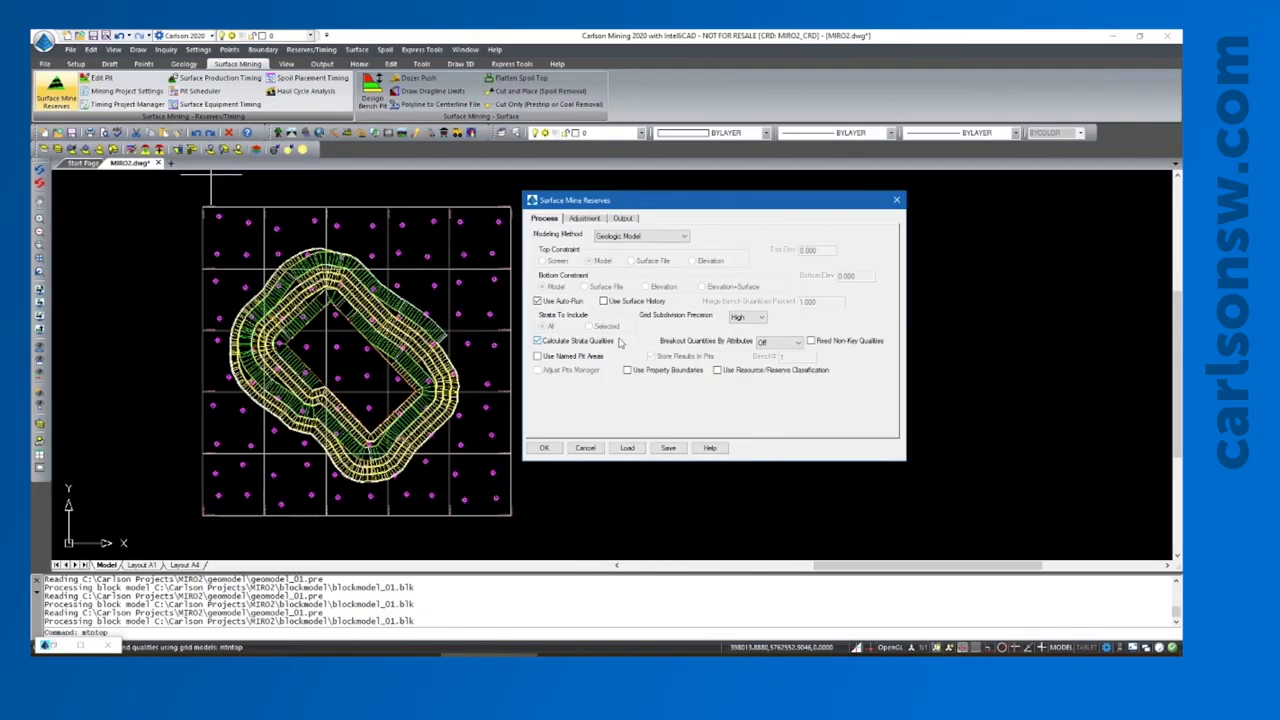
left_click(600, 219)
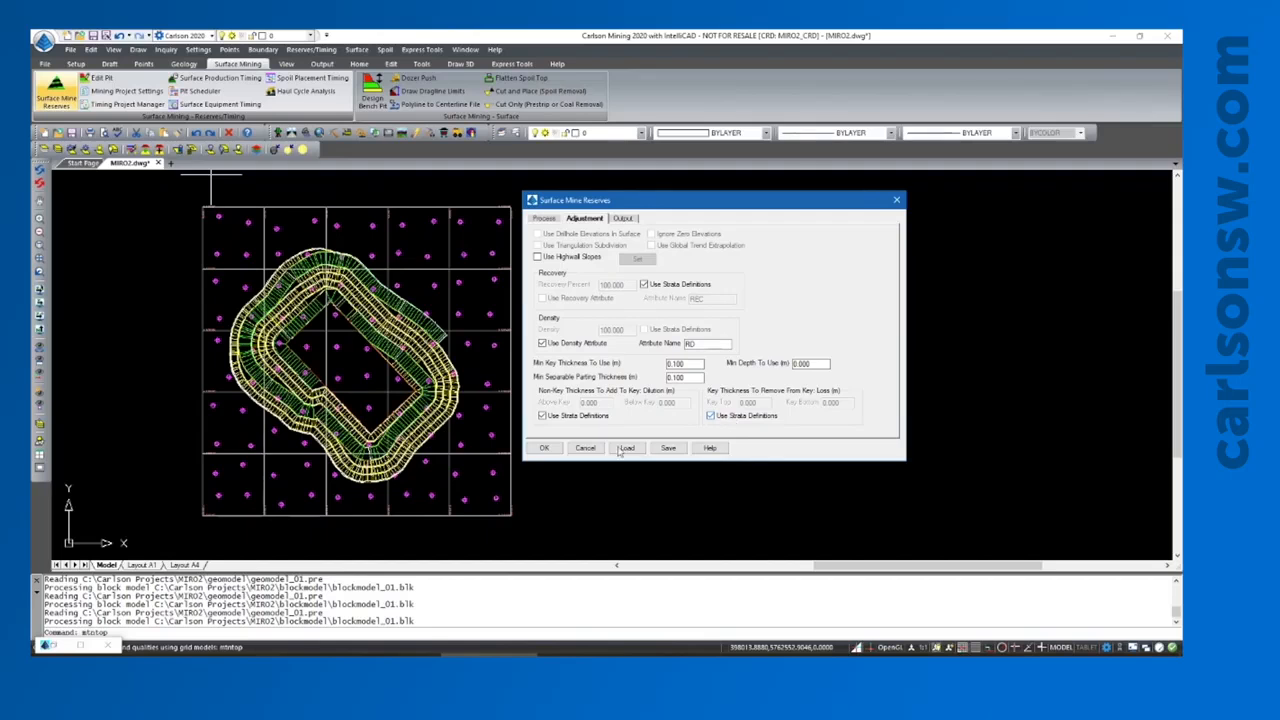
left_click(549, 449)
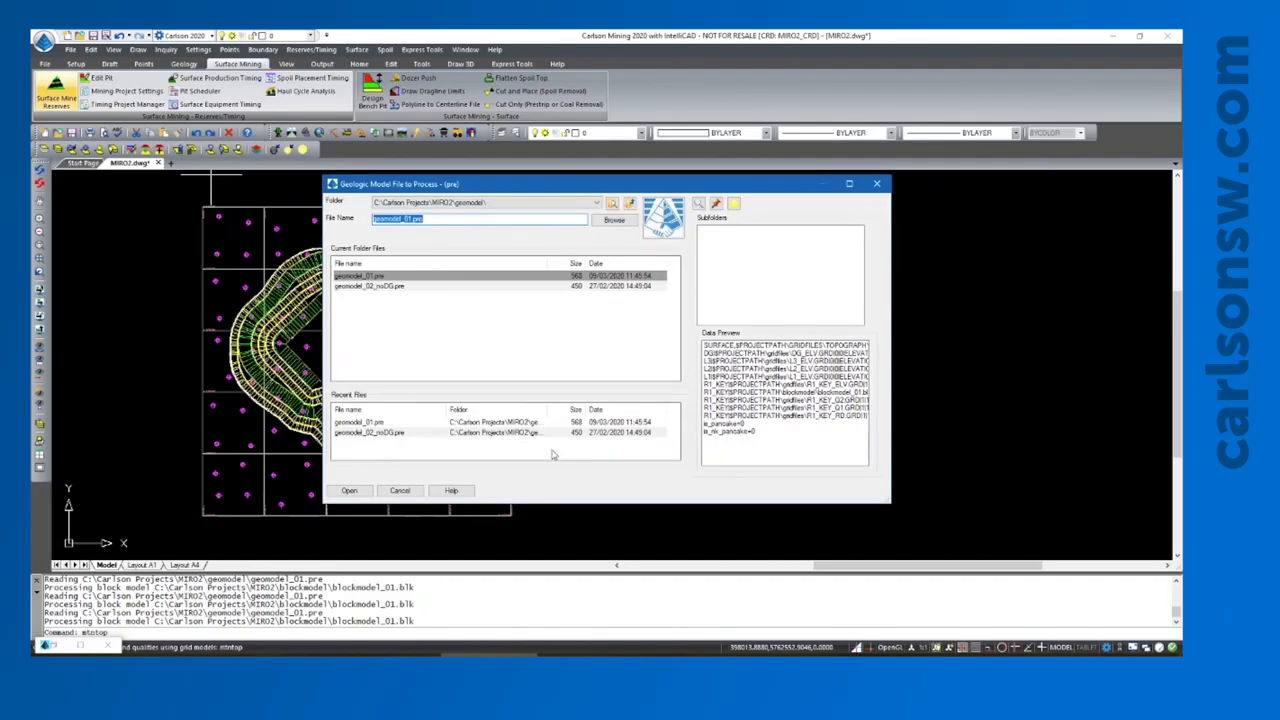
left_click(347, 279)
left_click(357, 491)
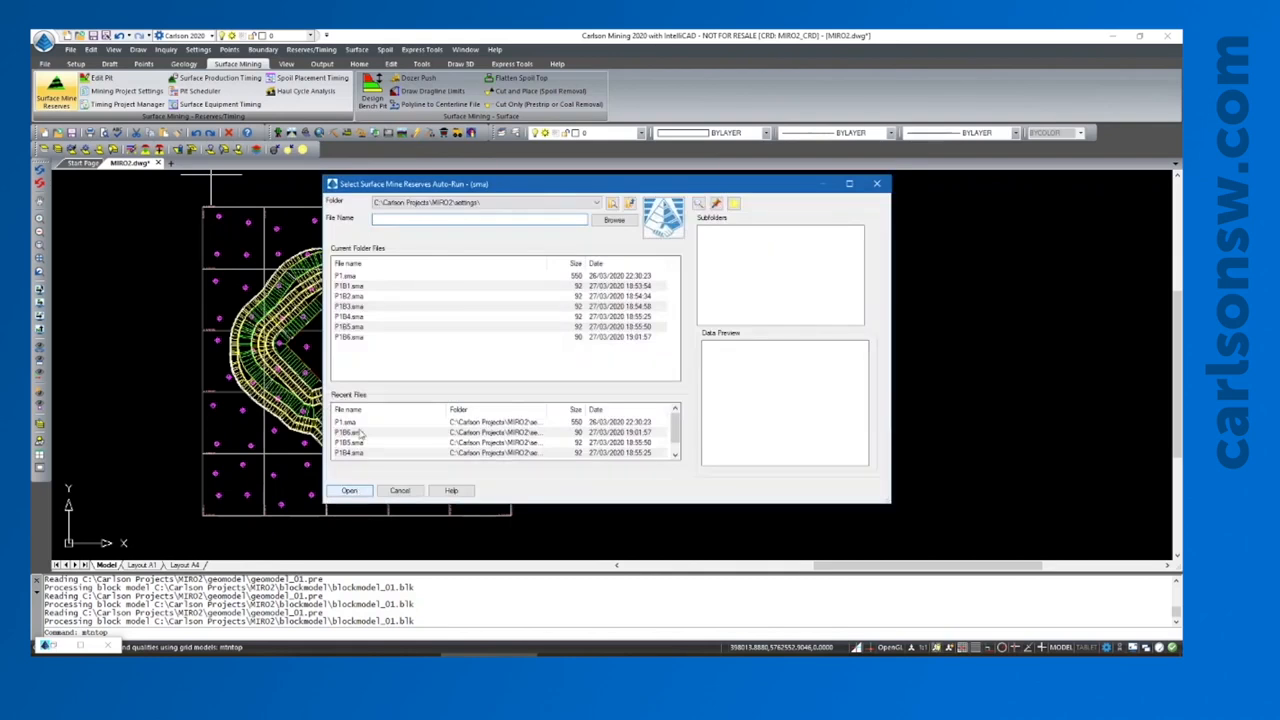
left_click(350, 279)
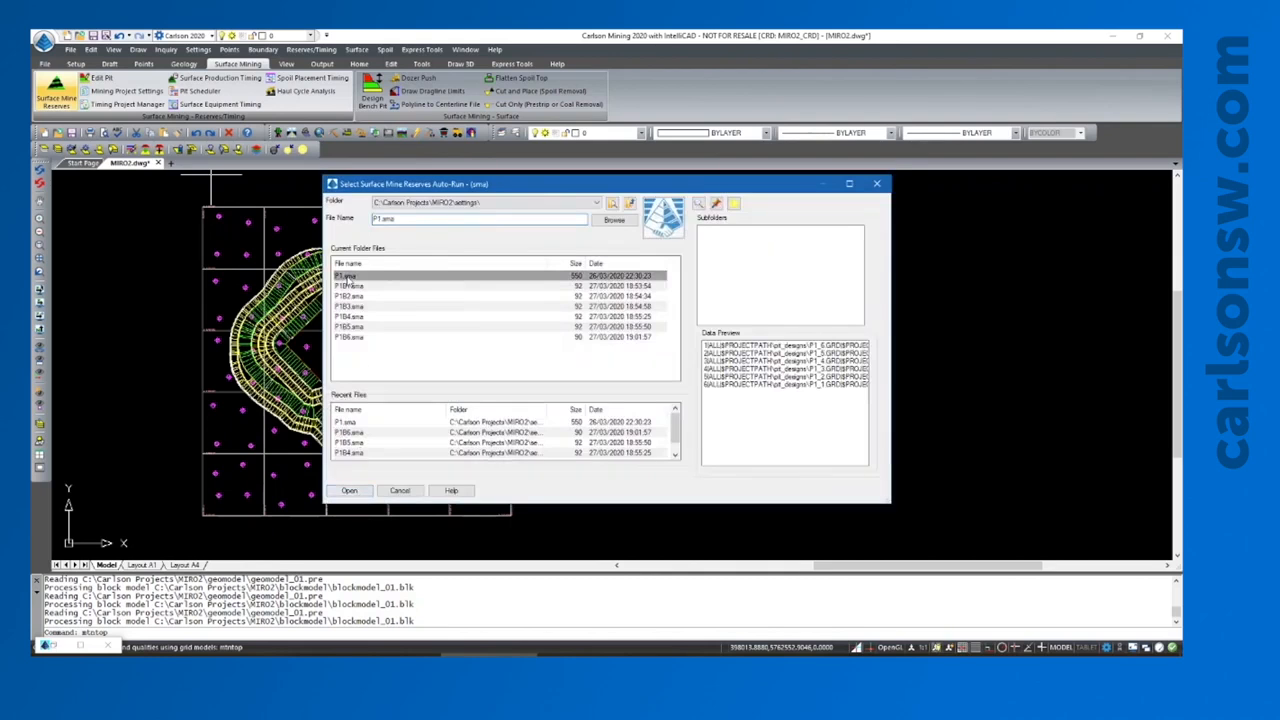
left_click(349, 491)
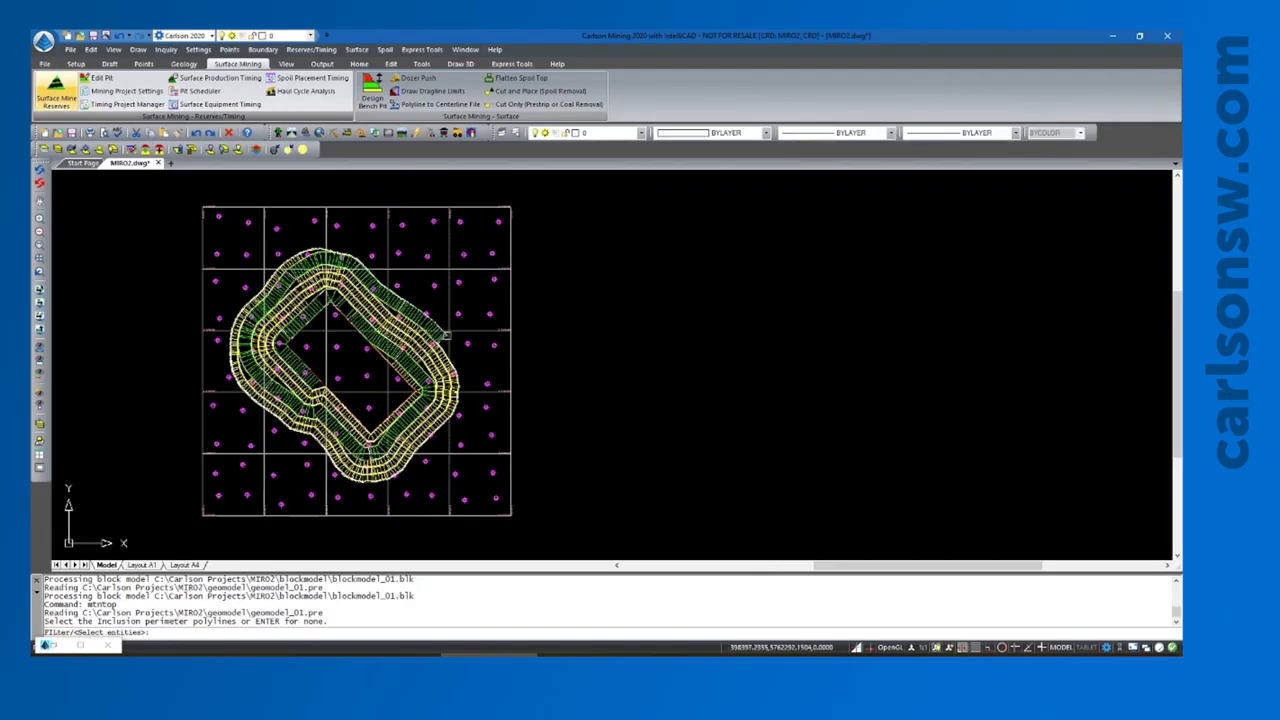
key("Return")
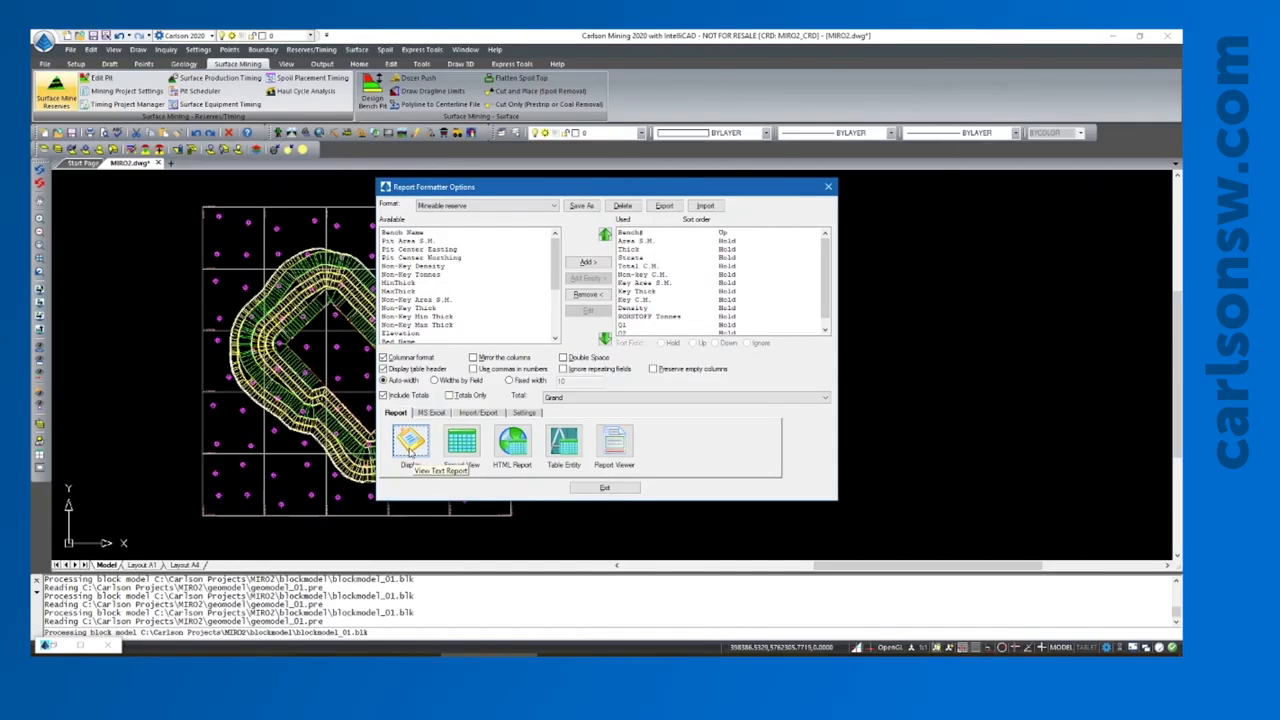
- Display the Mineable reserve report, close it, export the results to a new Excel workbook and look through the rows
left_click(409, 446)
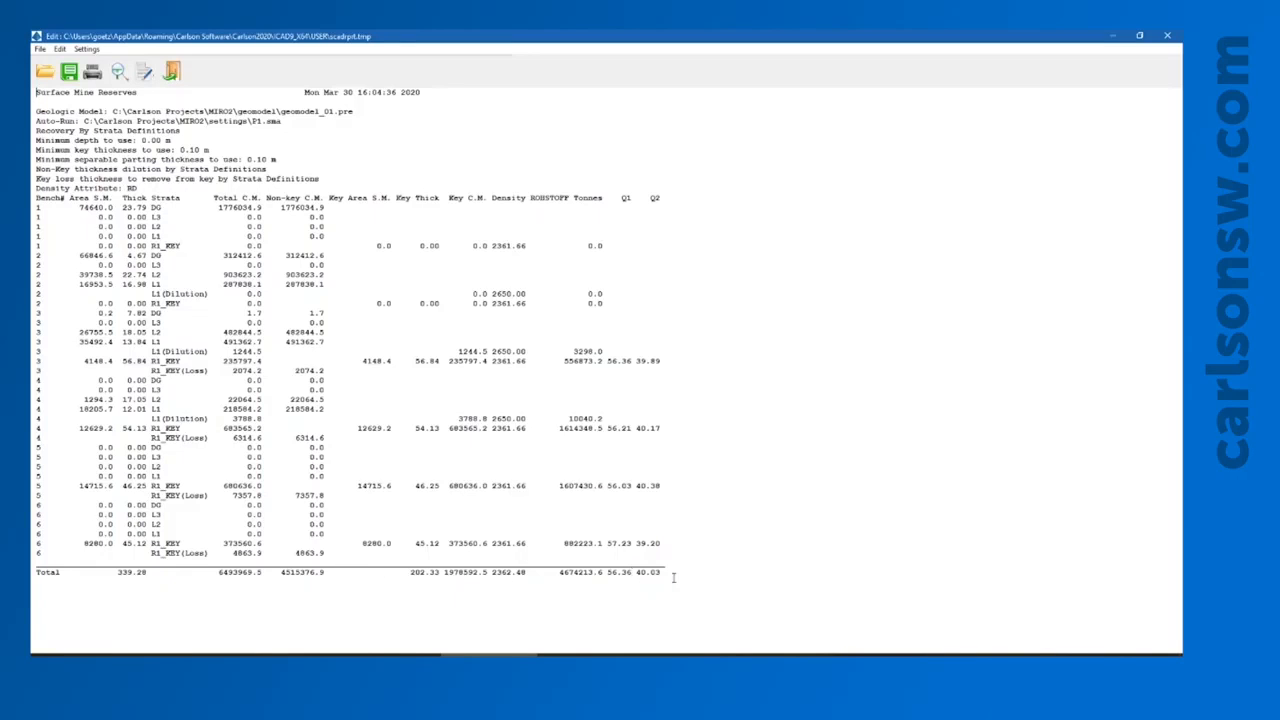
left_click(171, 71)
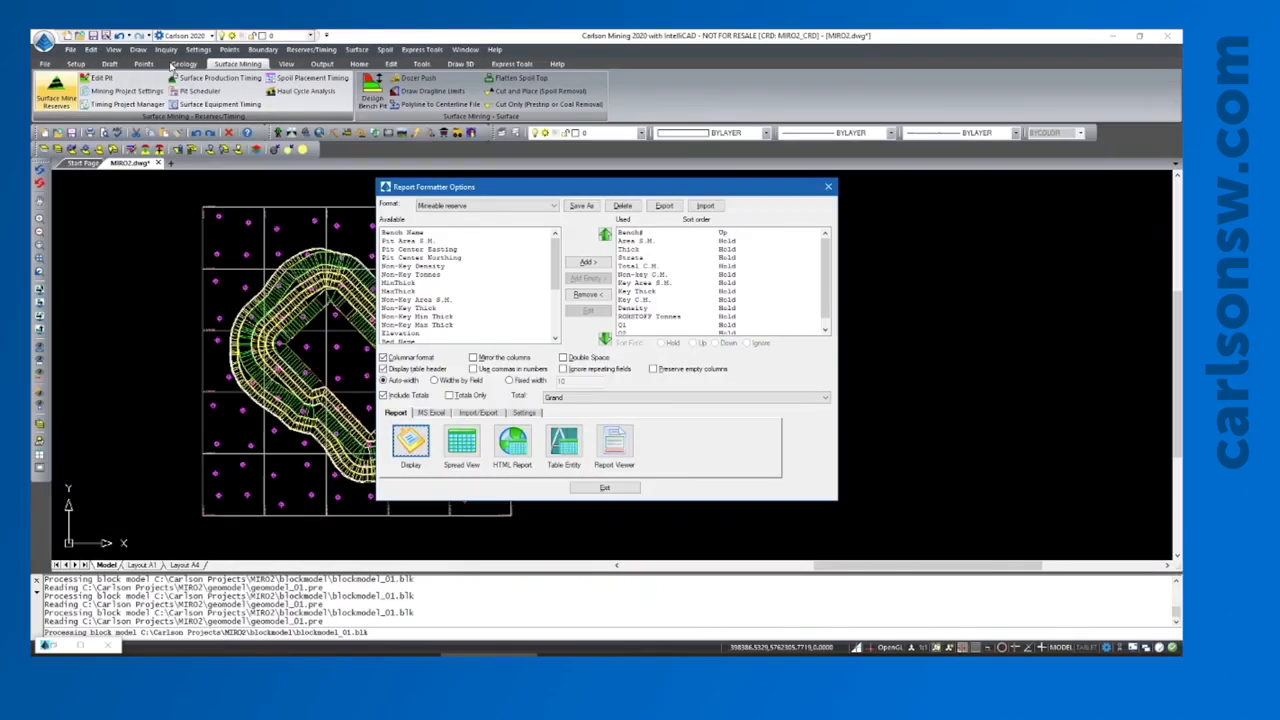
left_click(430, 413)
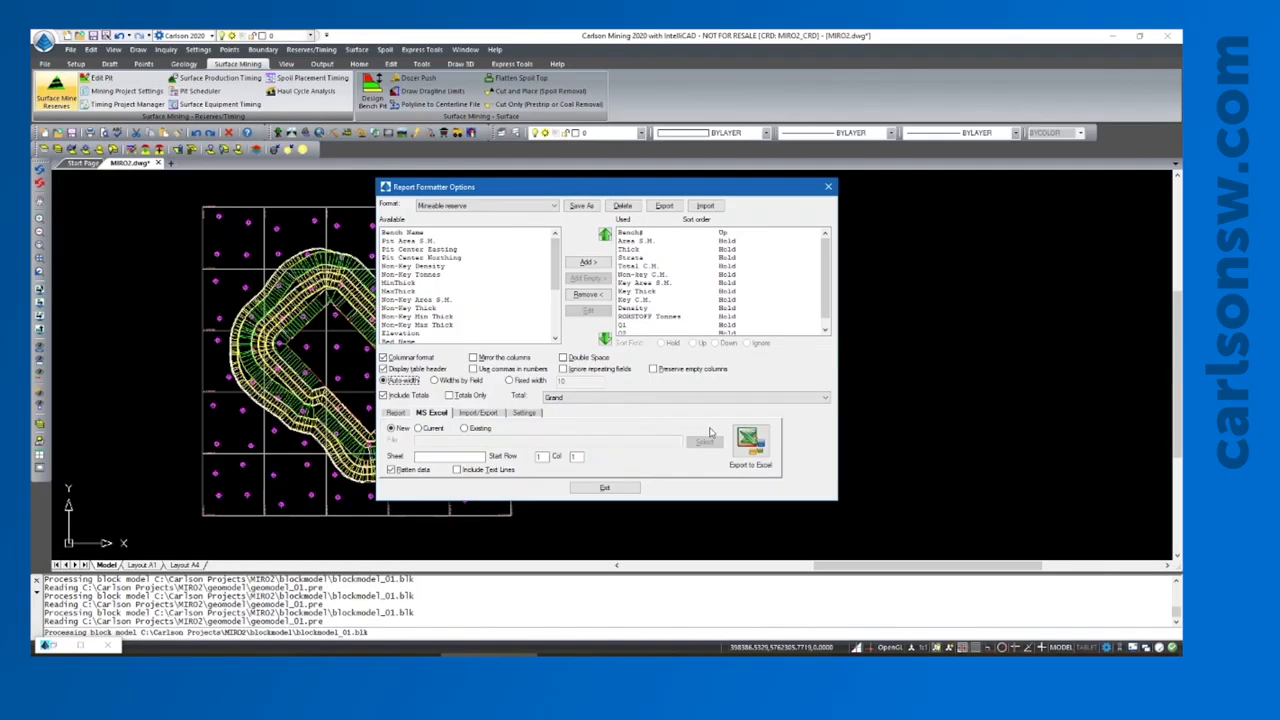
left_click(750, 442)
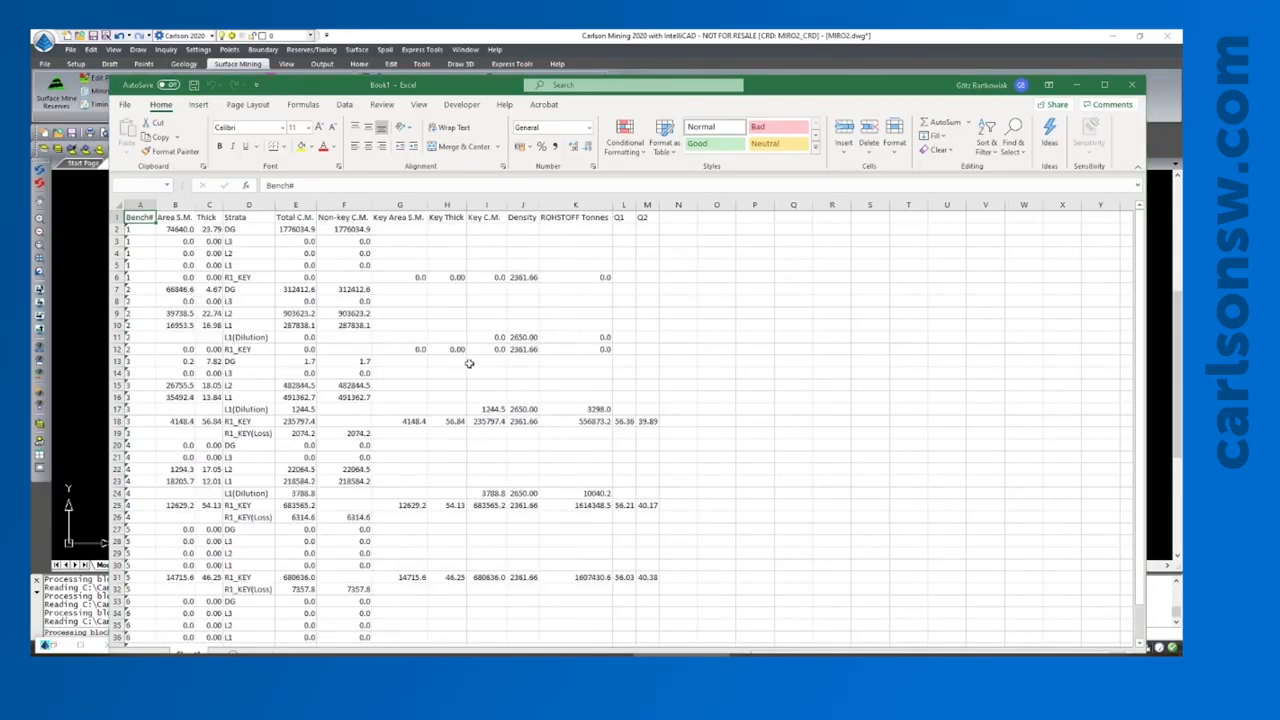
left_click_drag(449, 87, 397, 49)
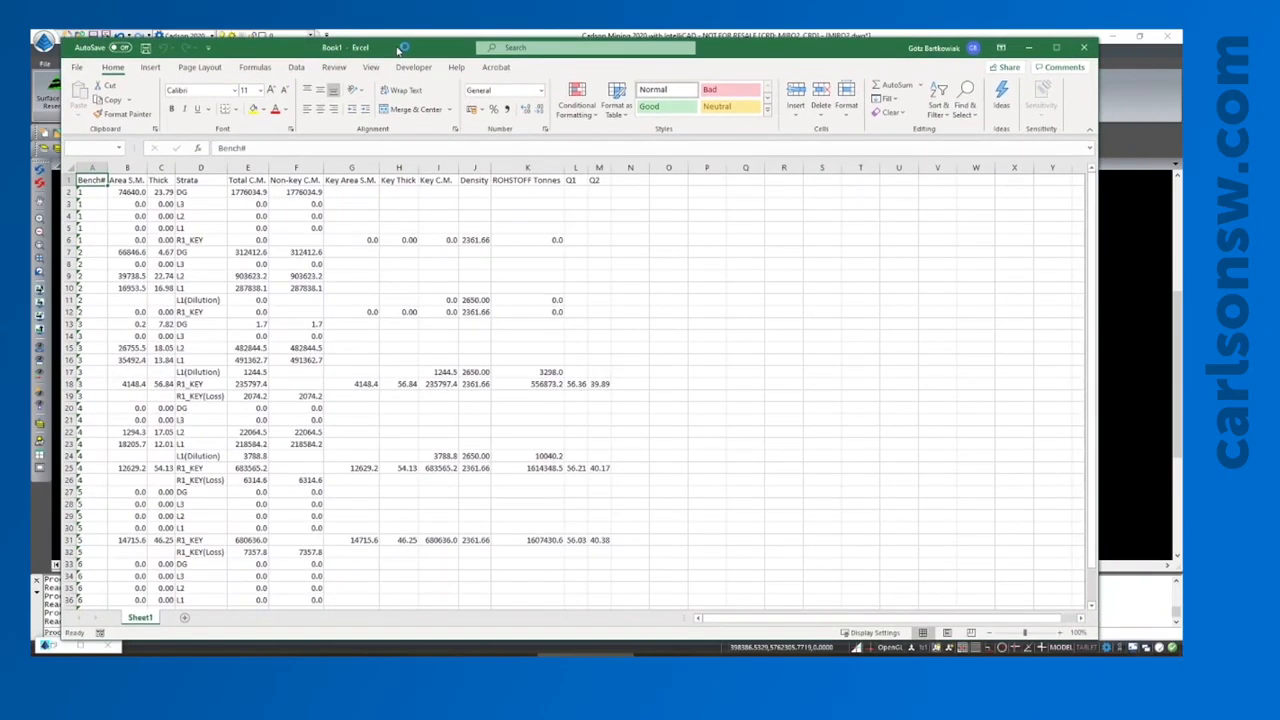
scroll(400, 231, "down", 2)
scroll(400, 231, "down", 4)
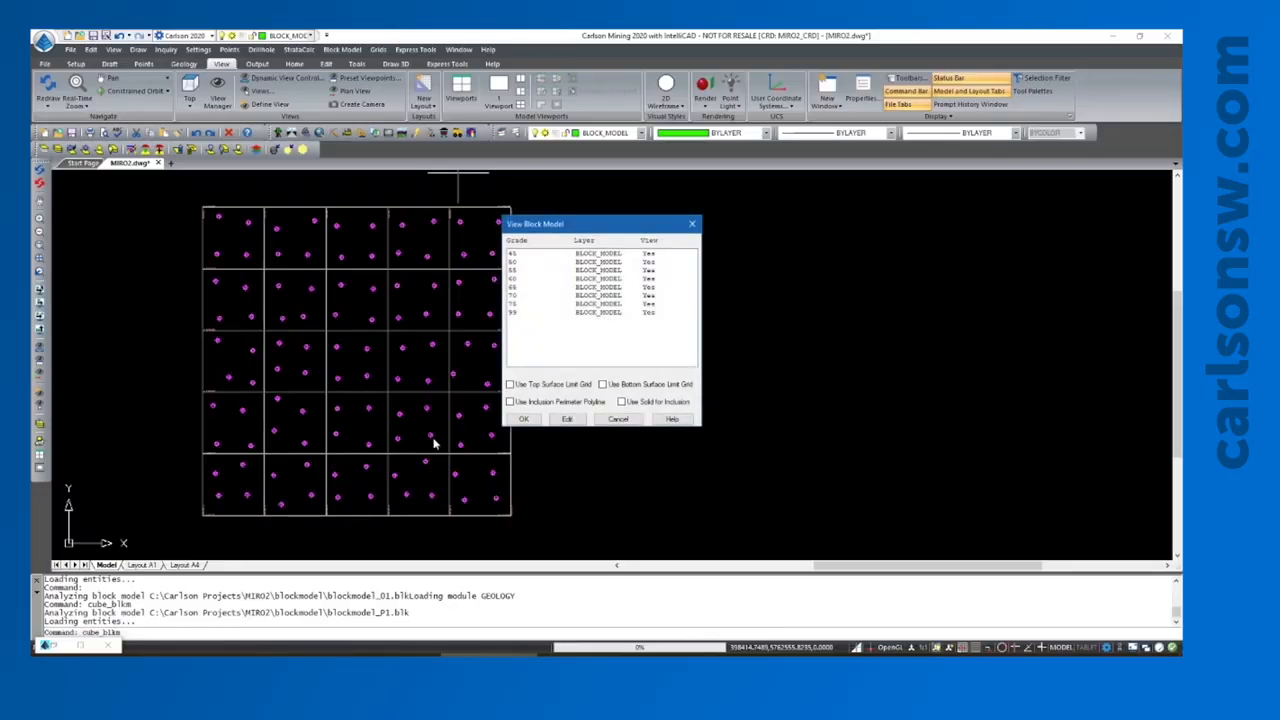
- Display all grades of the P1 pit's block model in the 3D viewer and examine it from the side
left_click(525, 421)
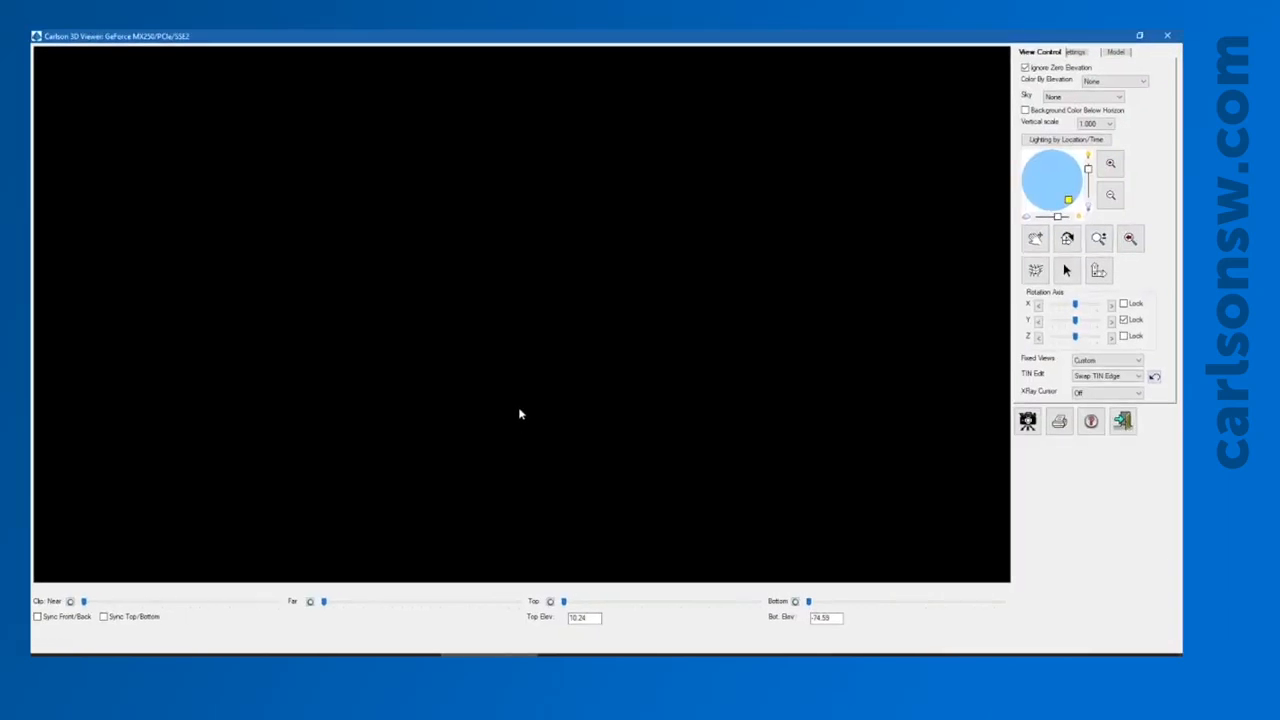
left_click_drag(506, 409, 510, 118)
left_click_drag(534, 434, 588, 373)
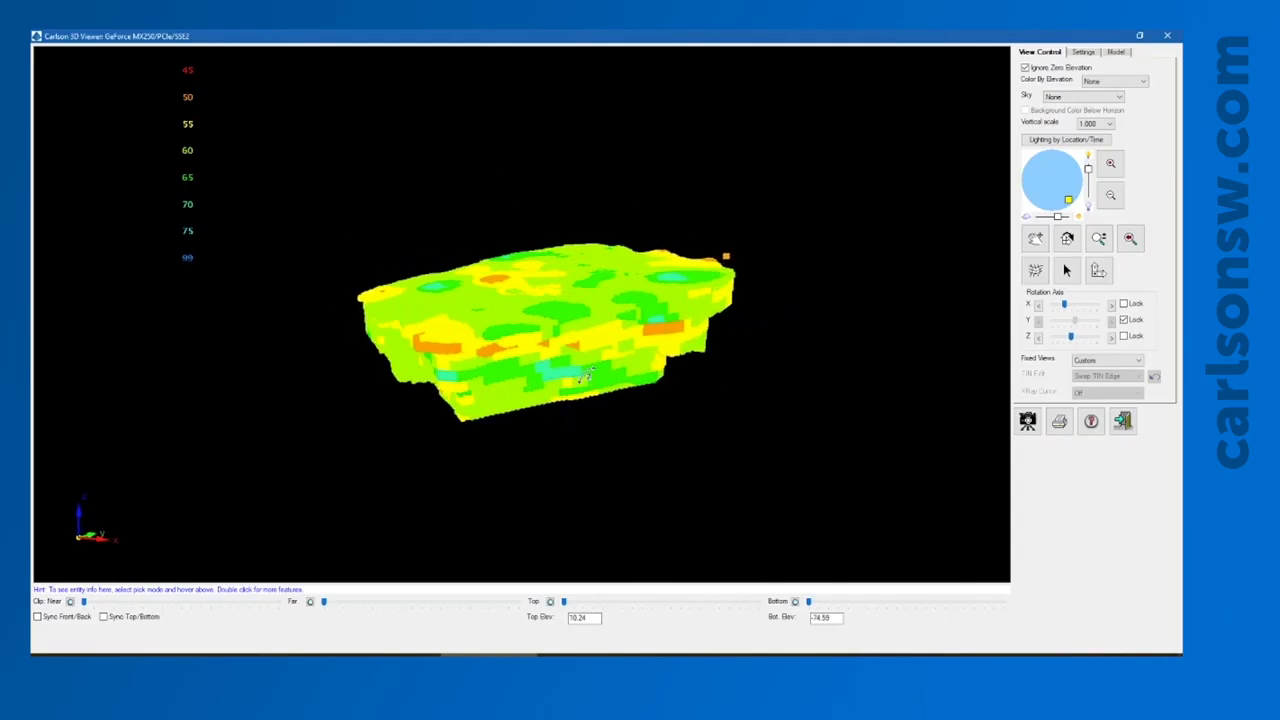
- Add the pit design surface P1.grd to the block model in the 3D viewer
left_click(1118, 52)
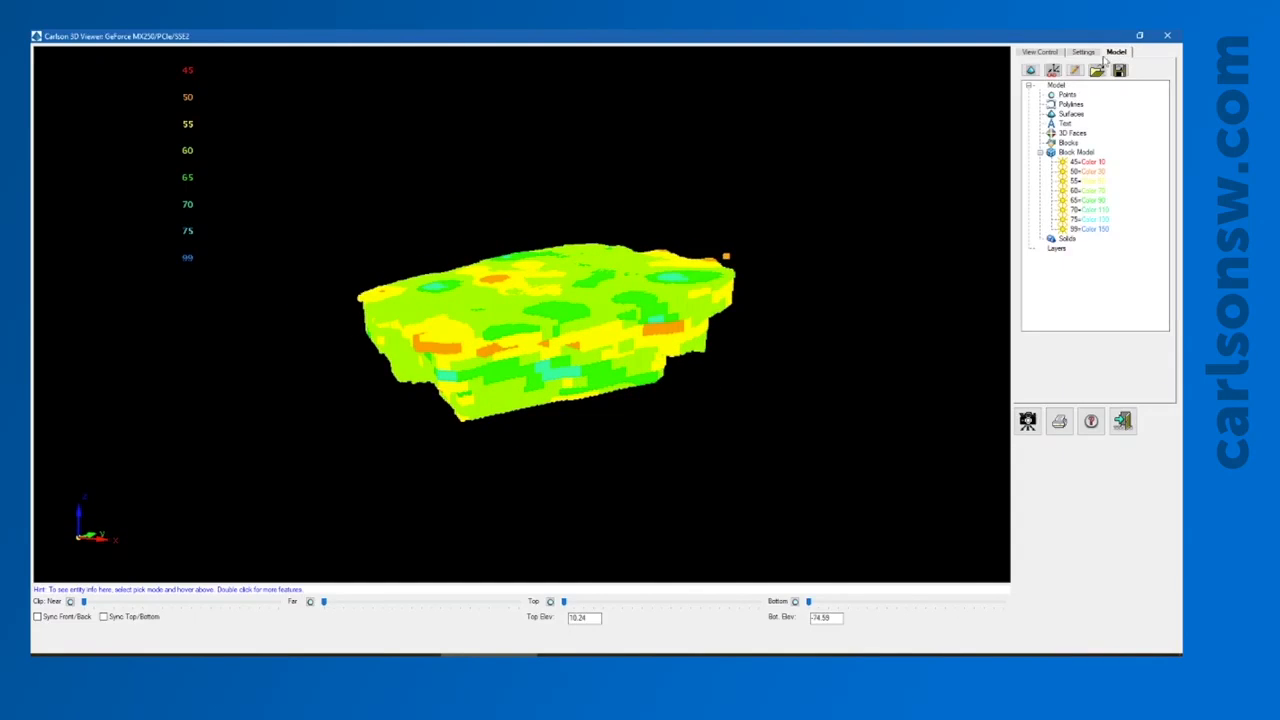
left_click(1030, 70)
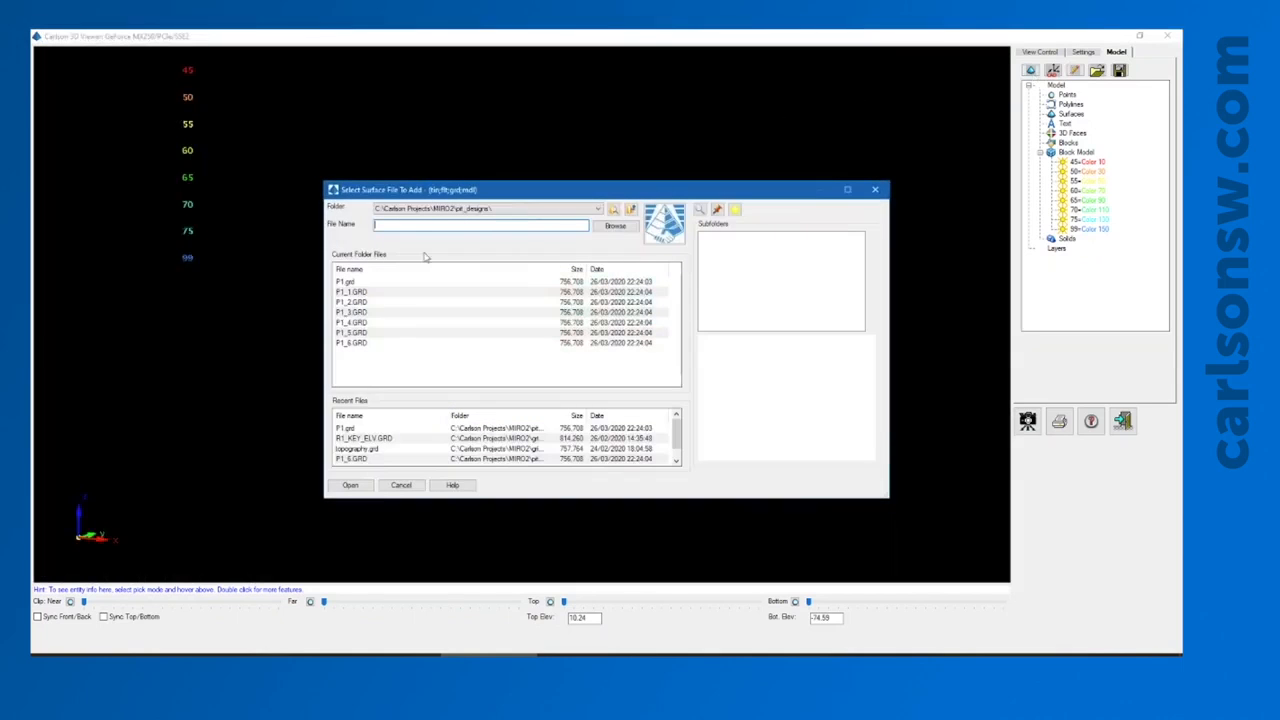
left_click(362, 283)
left_click(352, 485)
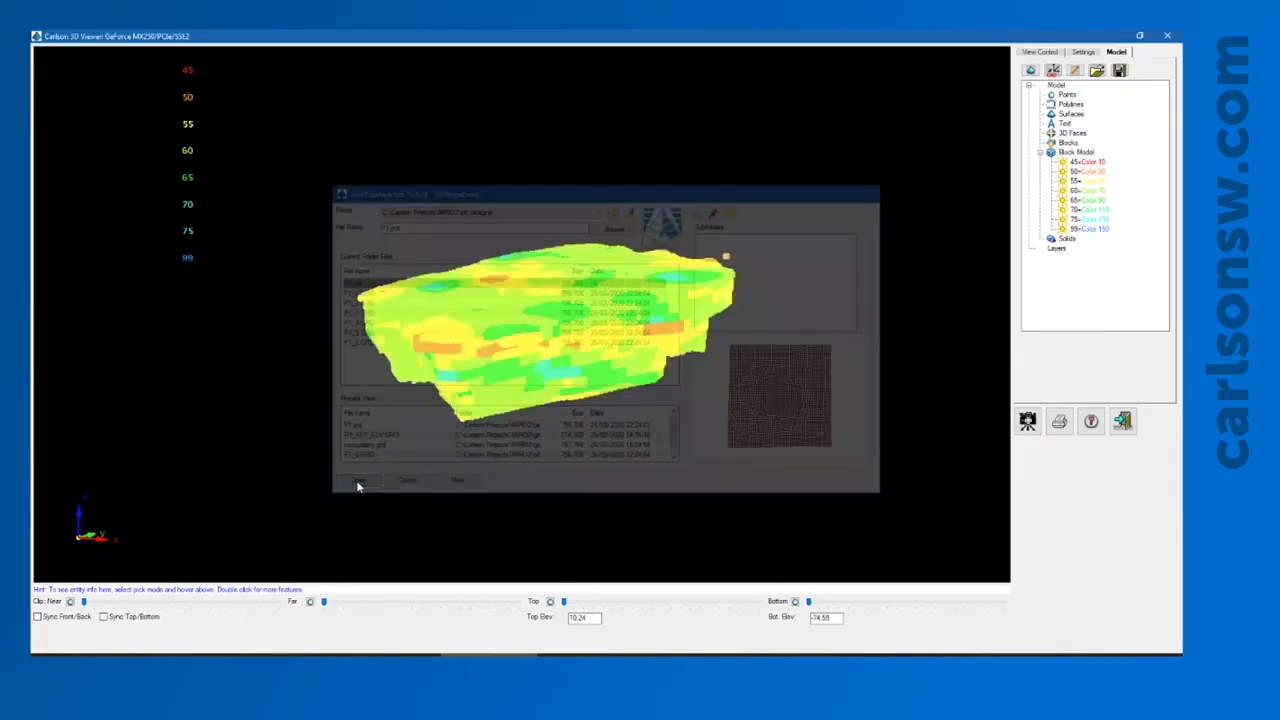
- Set the P1 surface to color 254, make it about half transparent, and inspect the block model through it in 3D
left_click(1041, 115)
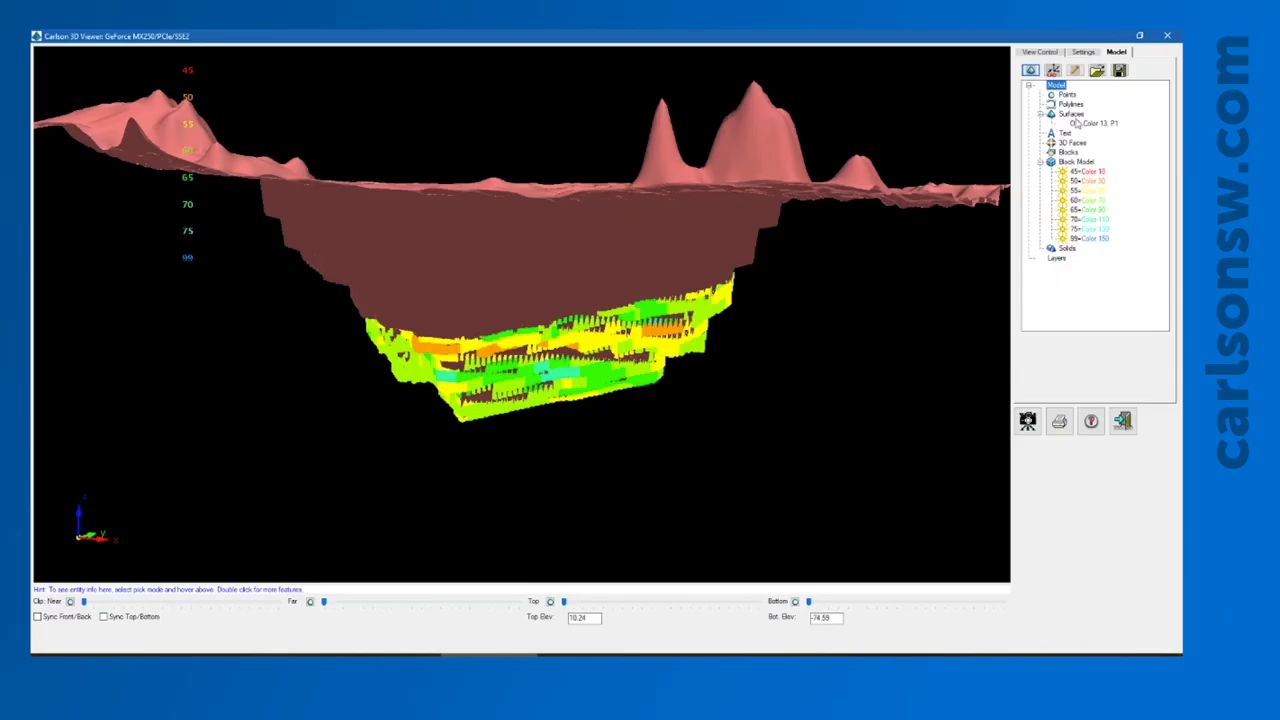
double_click(1093, 124)
left_click(500, 237)
left_click(247, 164)
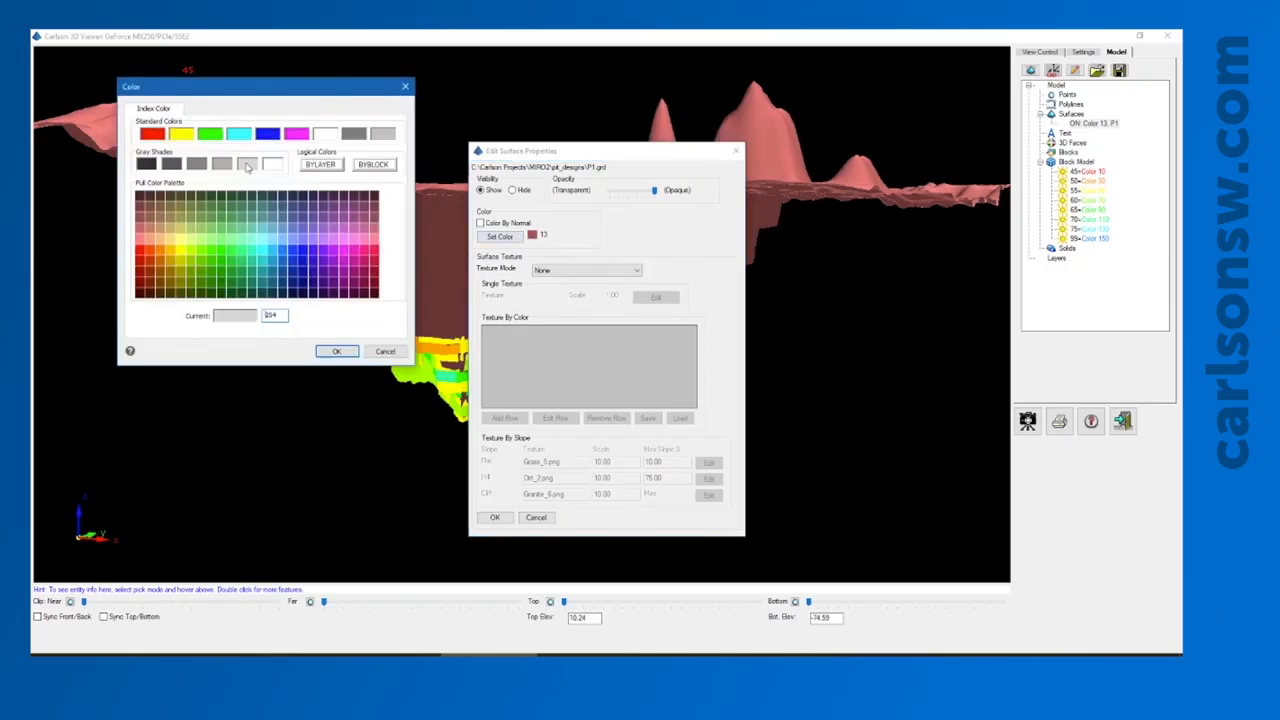
left_click(337, 351)
left_click(630, 193)
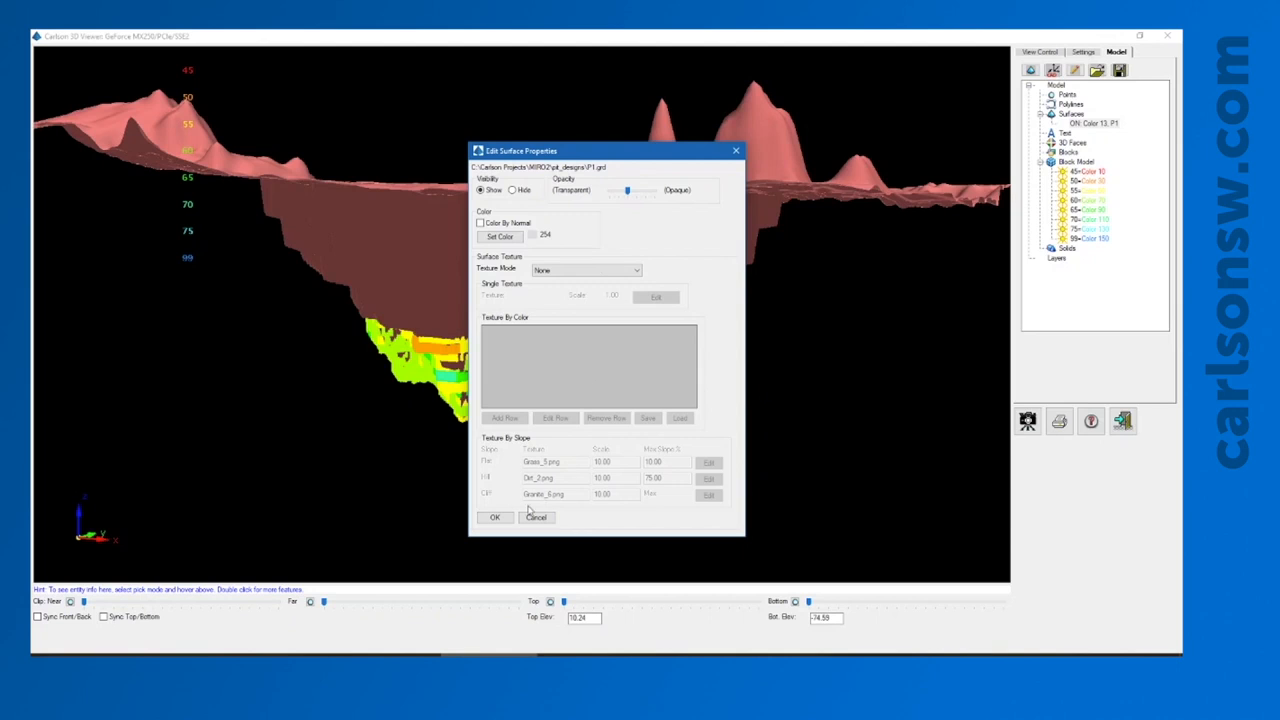
left_click(494, 517)
left_click_drag(577, 360, 500, 449)
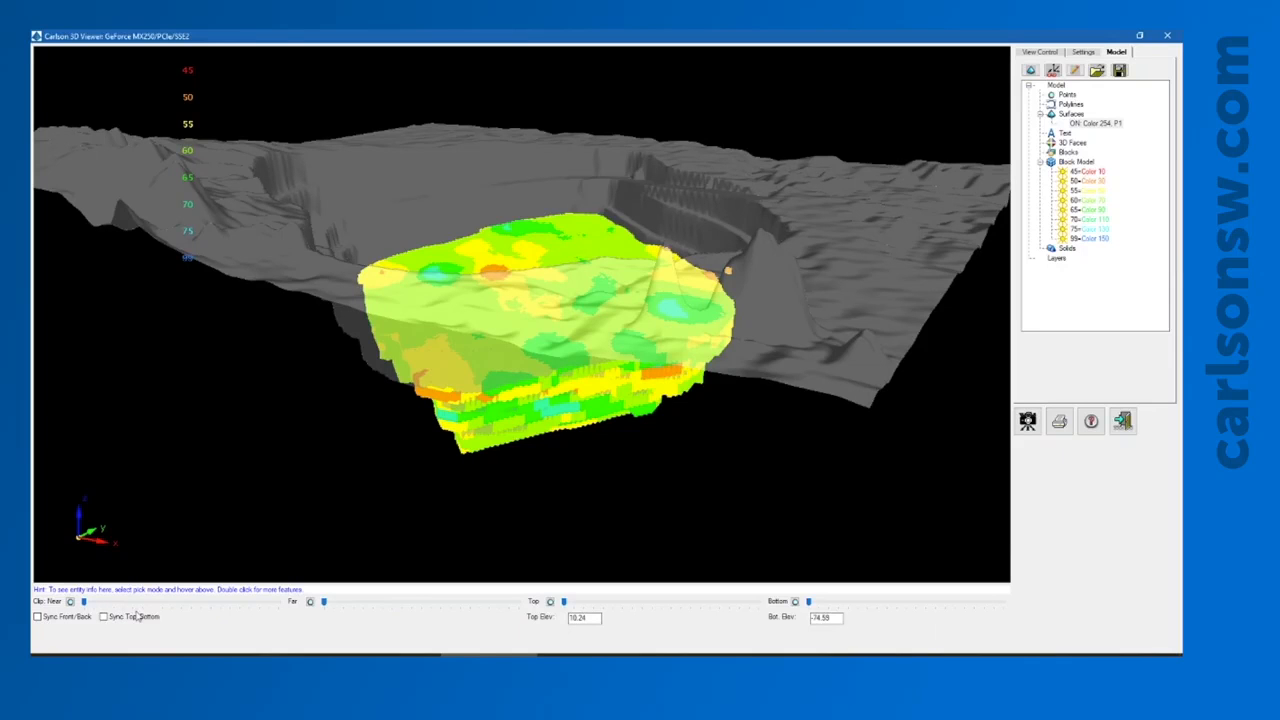
mouse_move(84, 601)
left_mouse_down()
mouse_move(184, 610)
mouse_move(84, 607)
left_mouse_up()
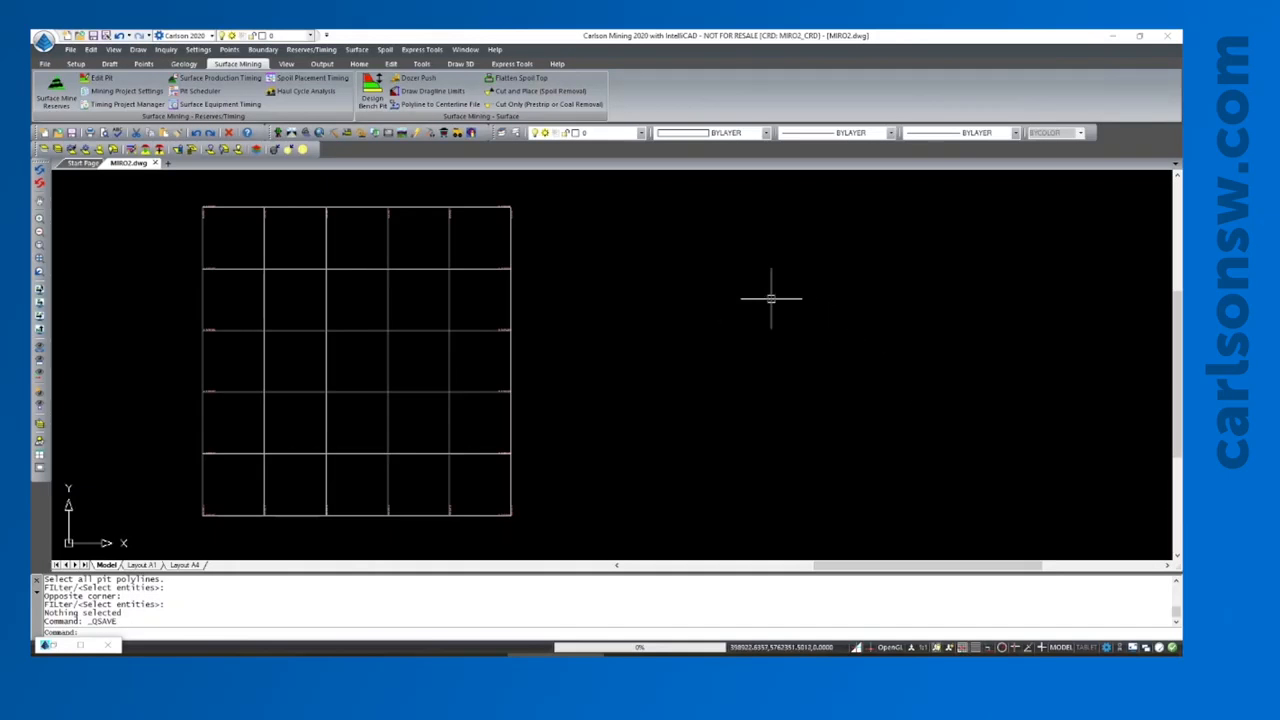
- Display the P1B1 layer to view its sub-pit layout, check the available pit layout commands, and hide the layer again
left_click(53, 646)
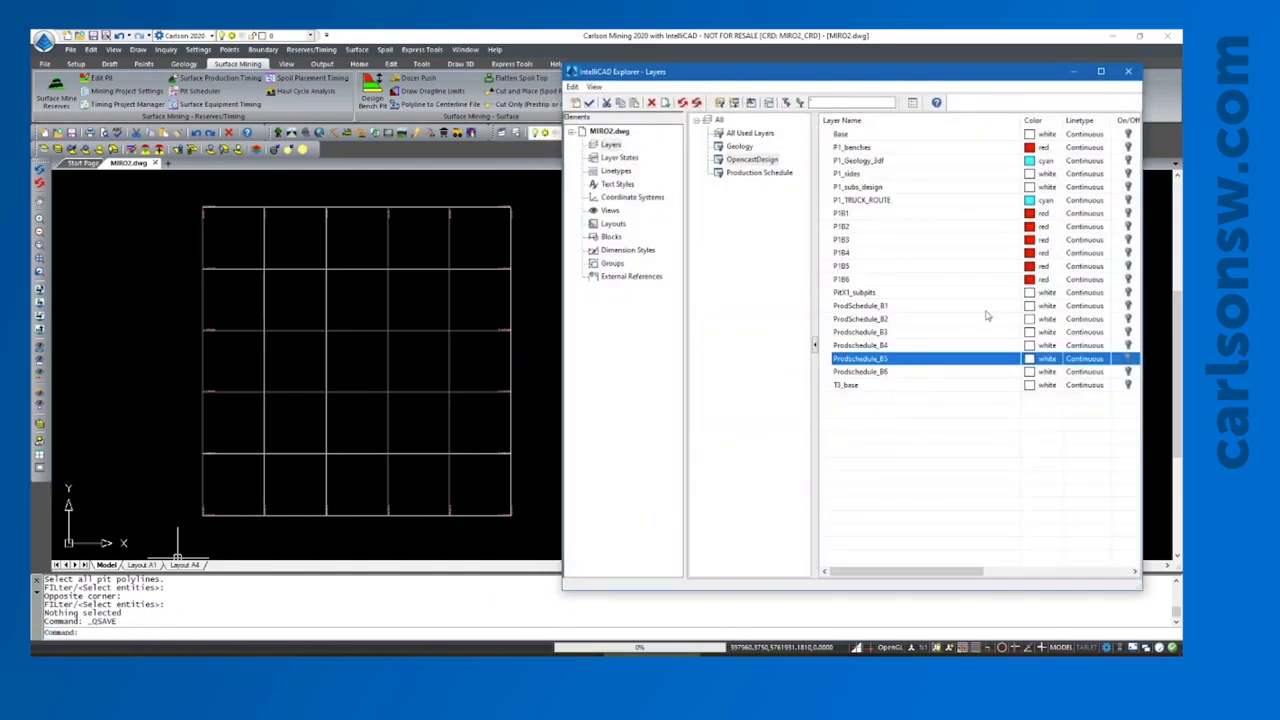
left_click(1128, 214)
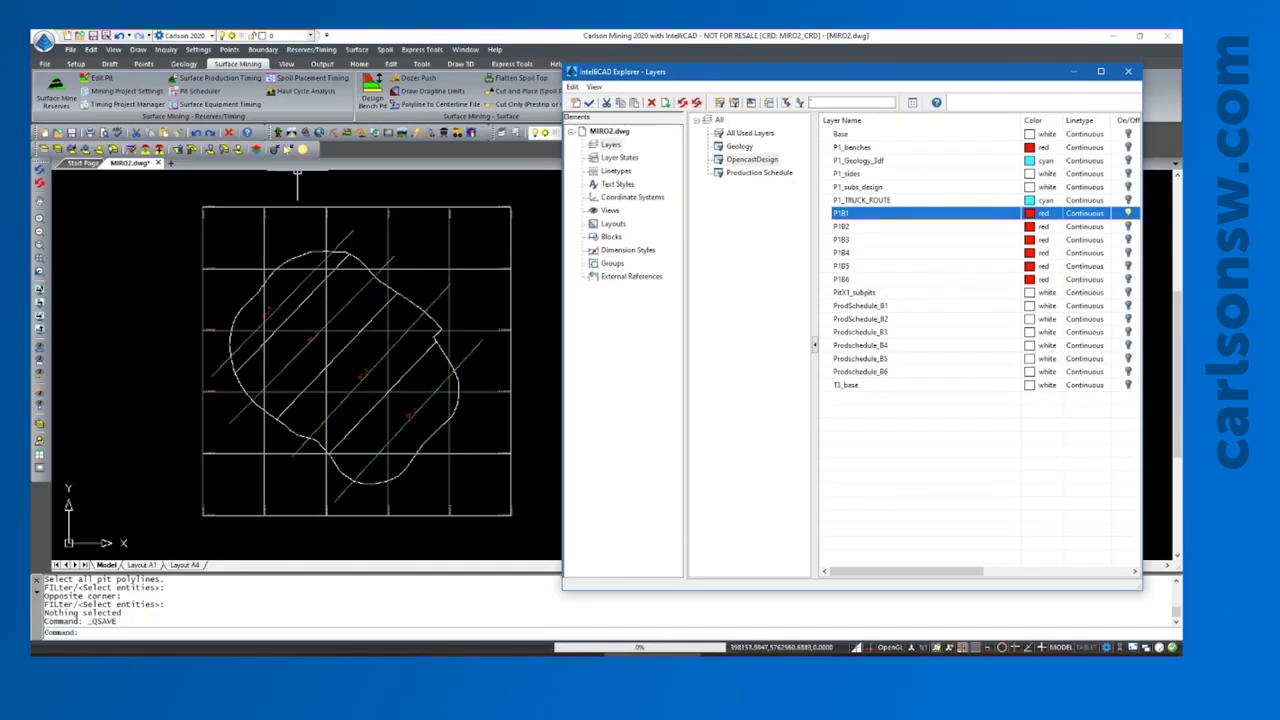
left_click(262, 49)
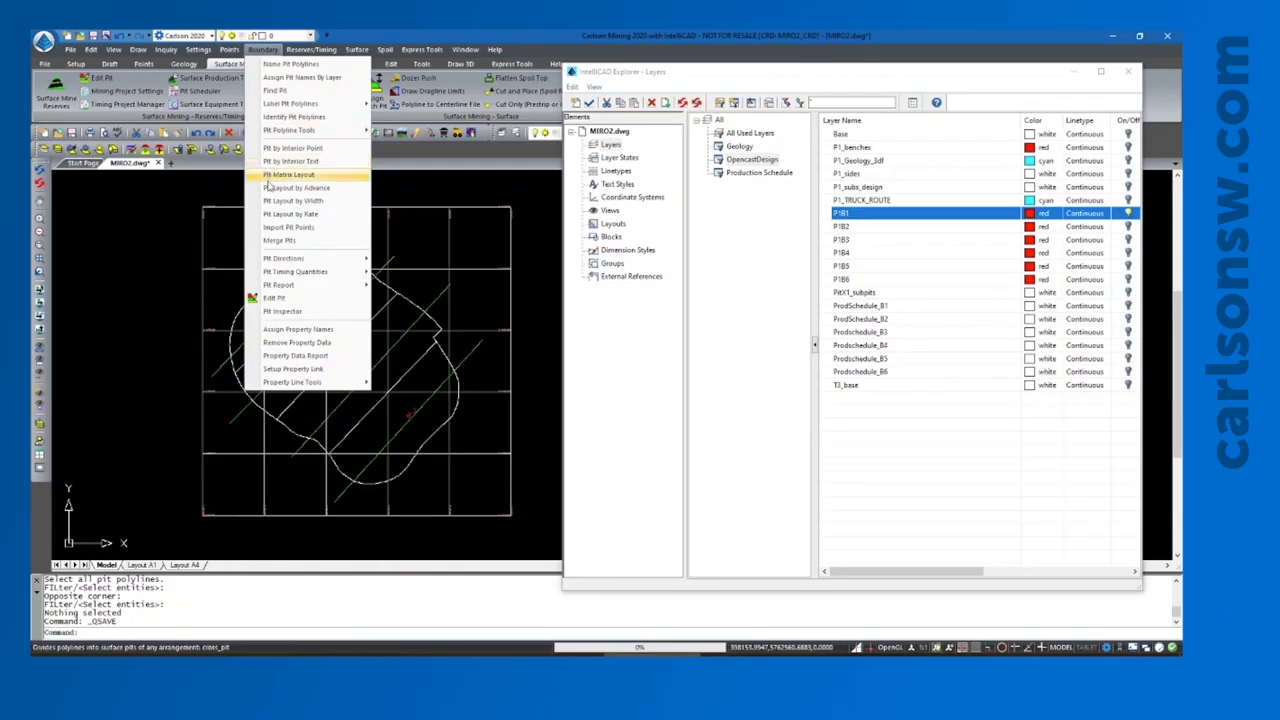
left_click(169, 210)
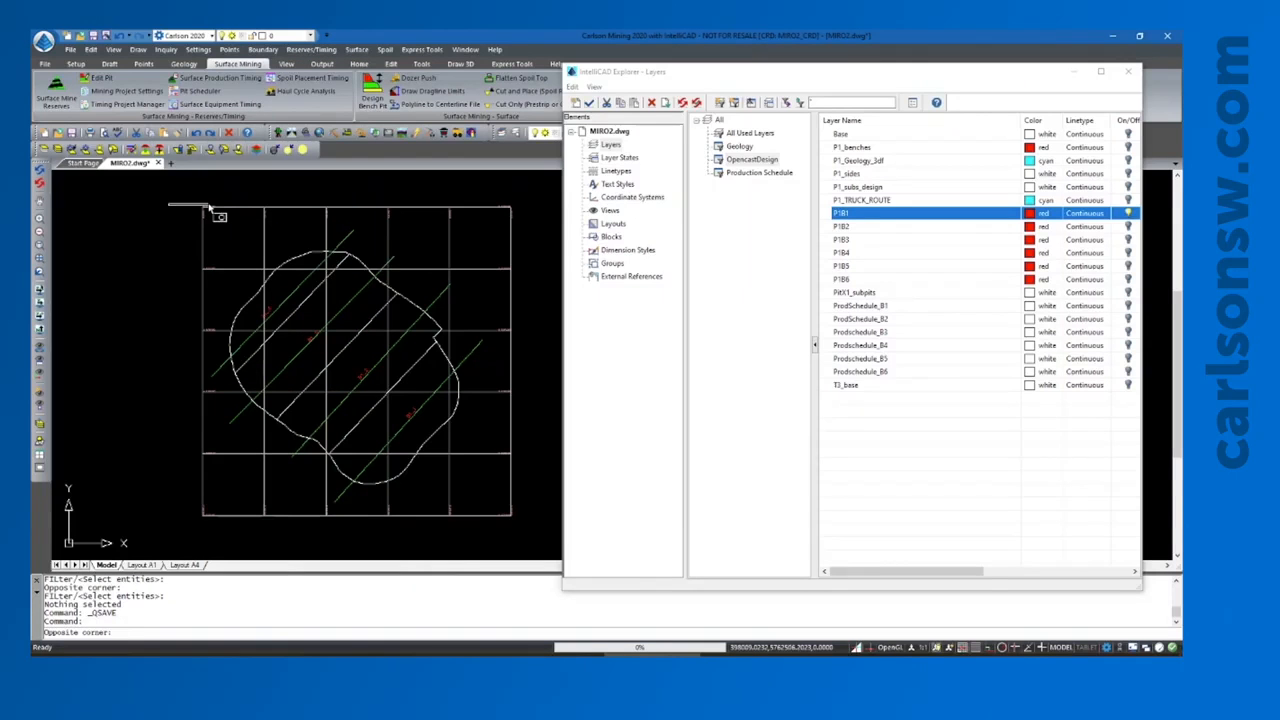
key("Escape")
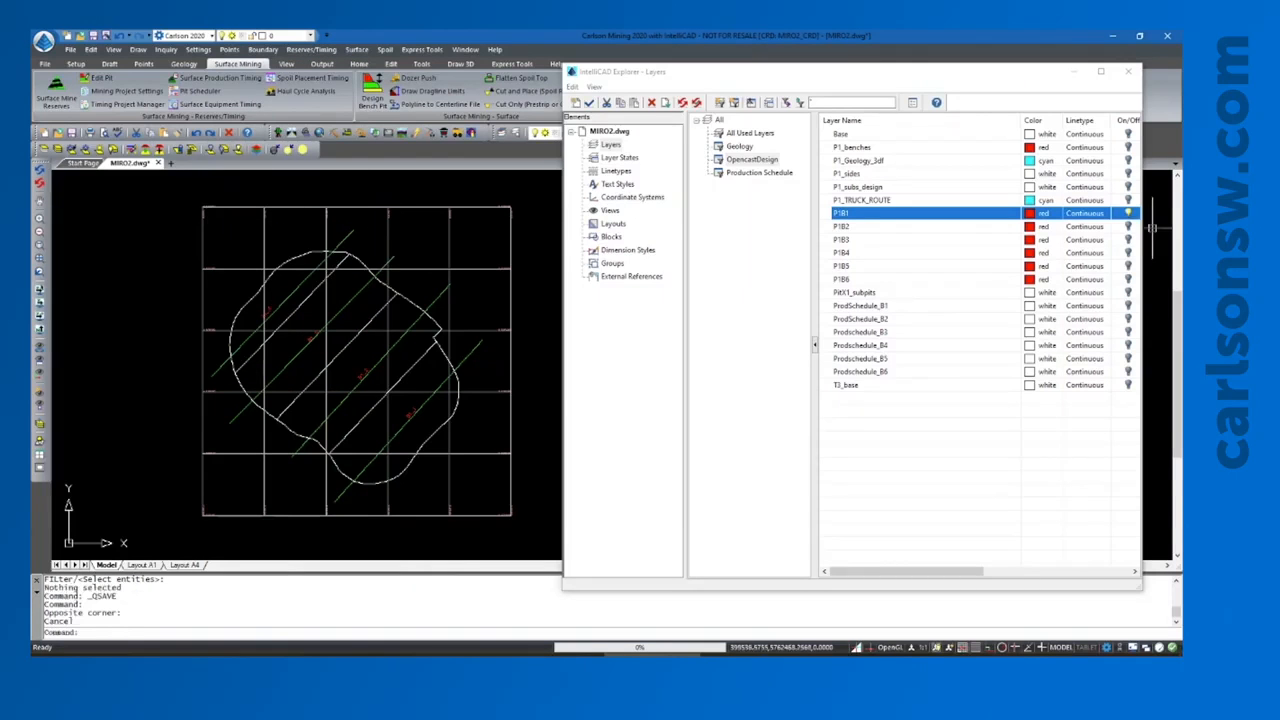
left_click(1128, 213)
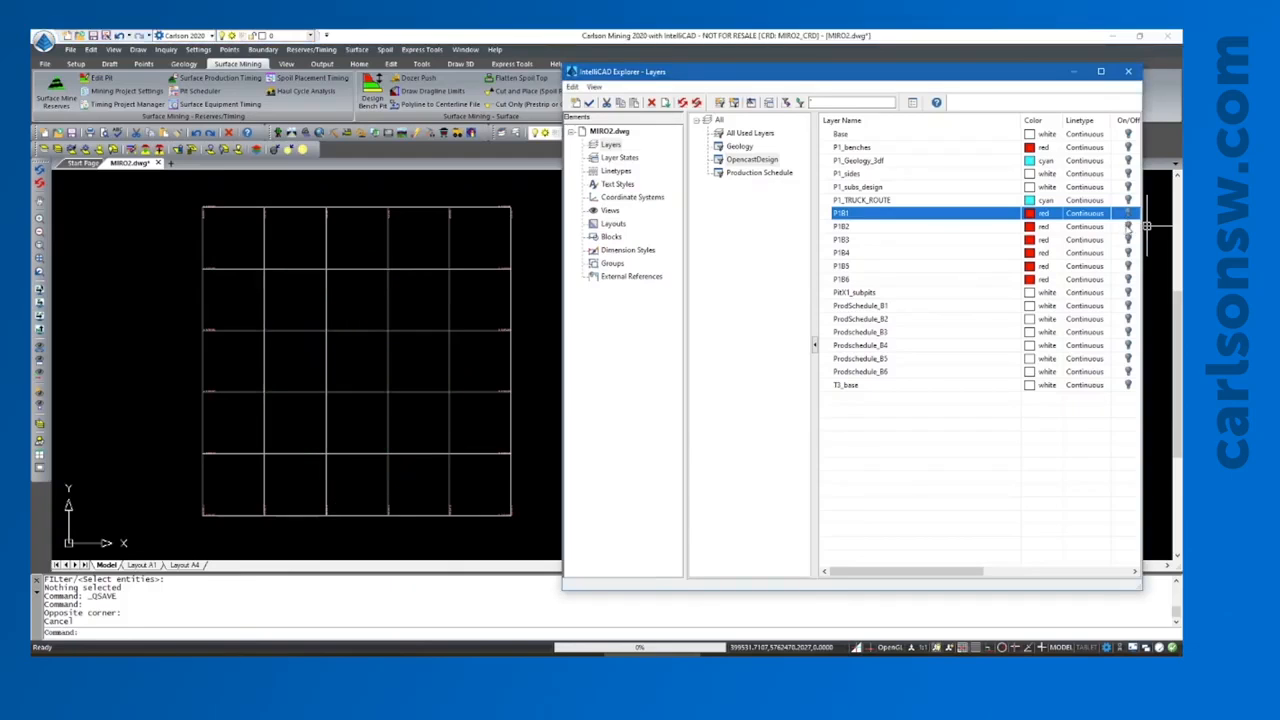
- Show and hide the bench layers P1B2 through P1B6 one at a time to view each bench's sub-pit layout
left_click(1128, 226)
left_click(1128, 240)
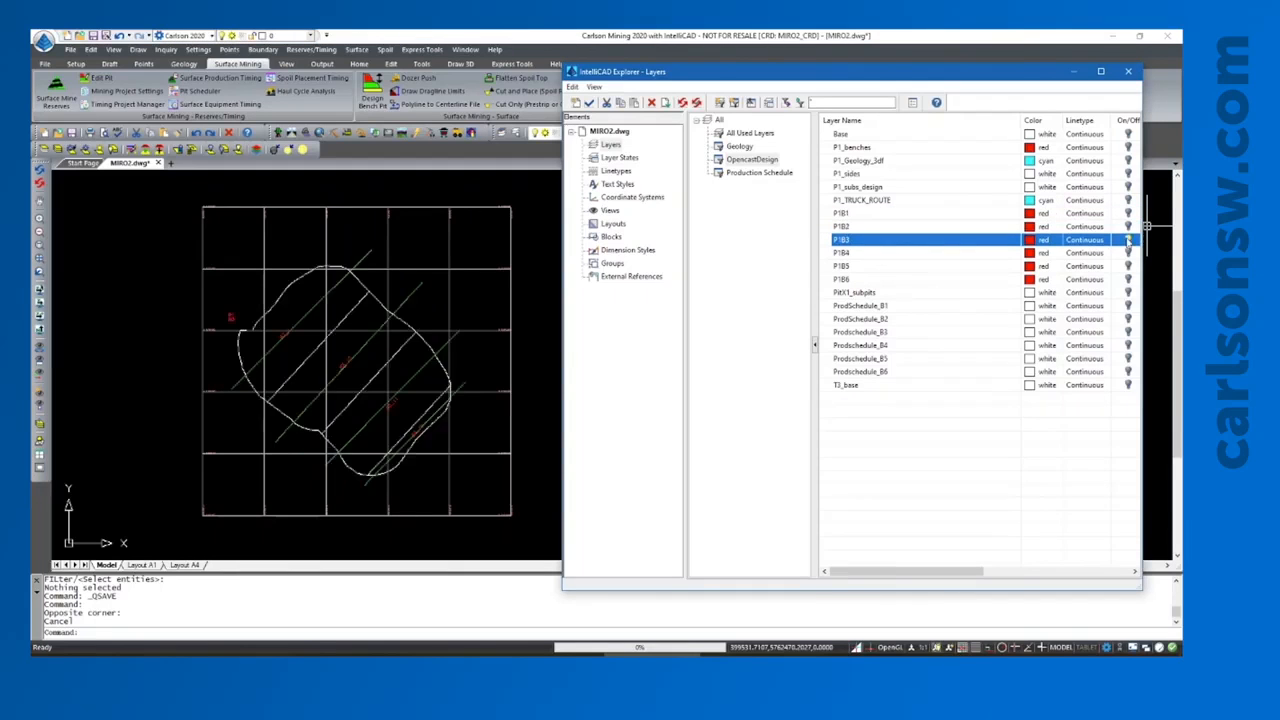
left_click(1129, 253)
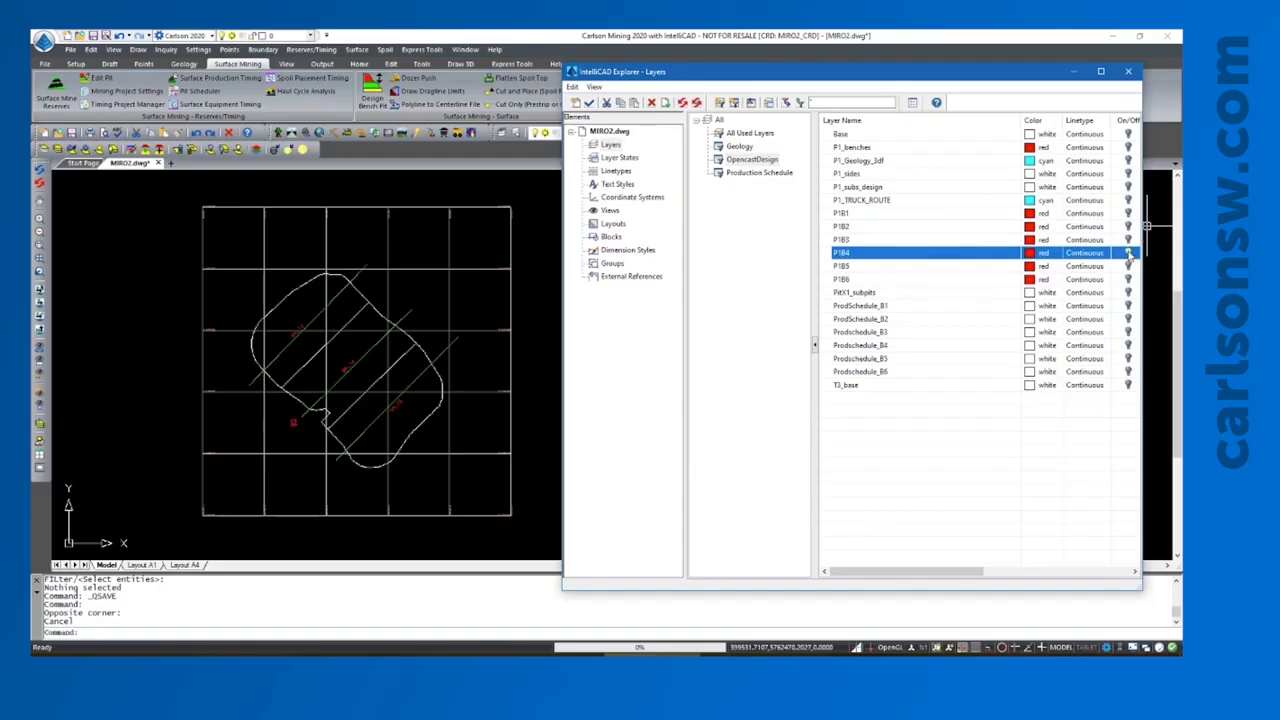
left_click(1129, 266)
left_click(1129, 266)
left_click(1129, 279)
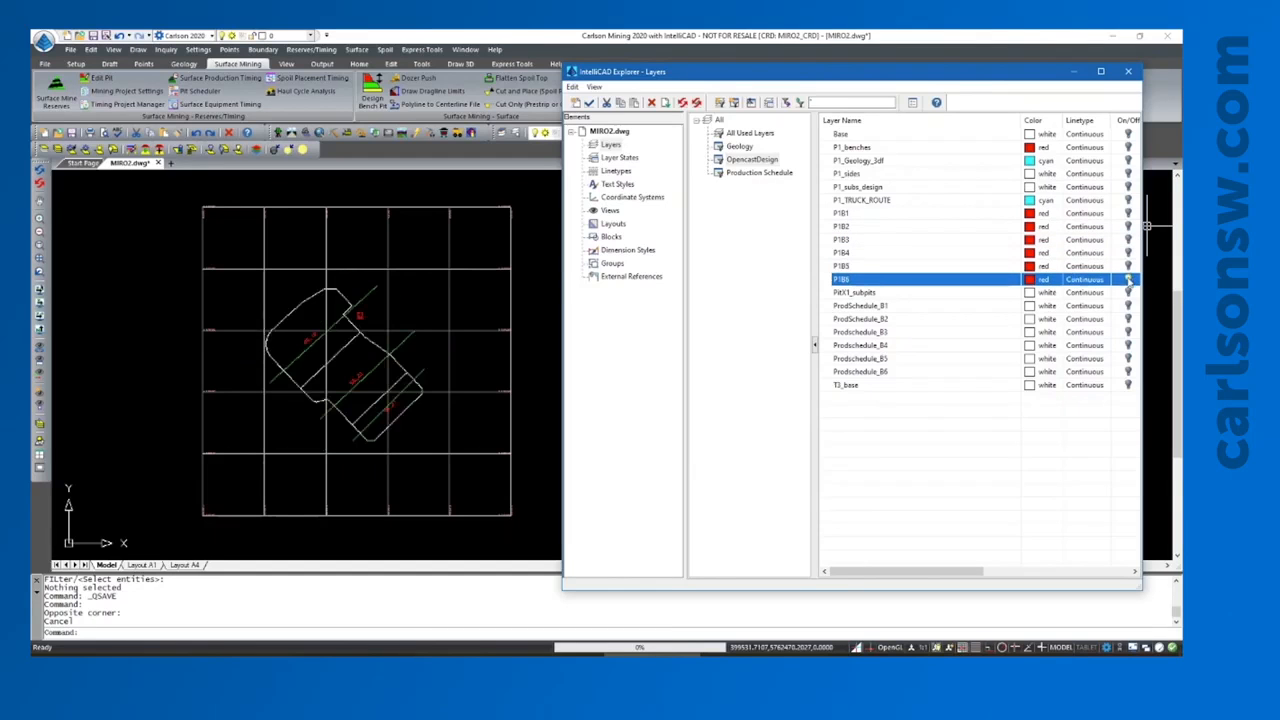
left_click(1129, 279)
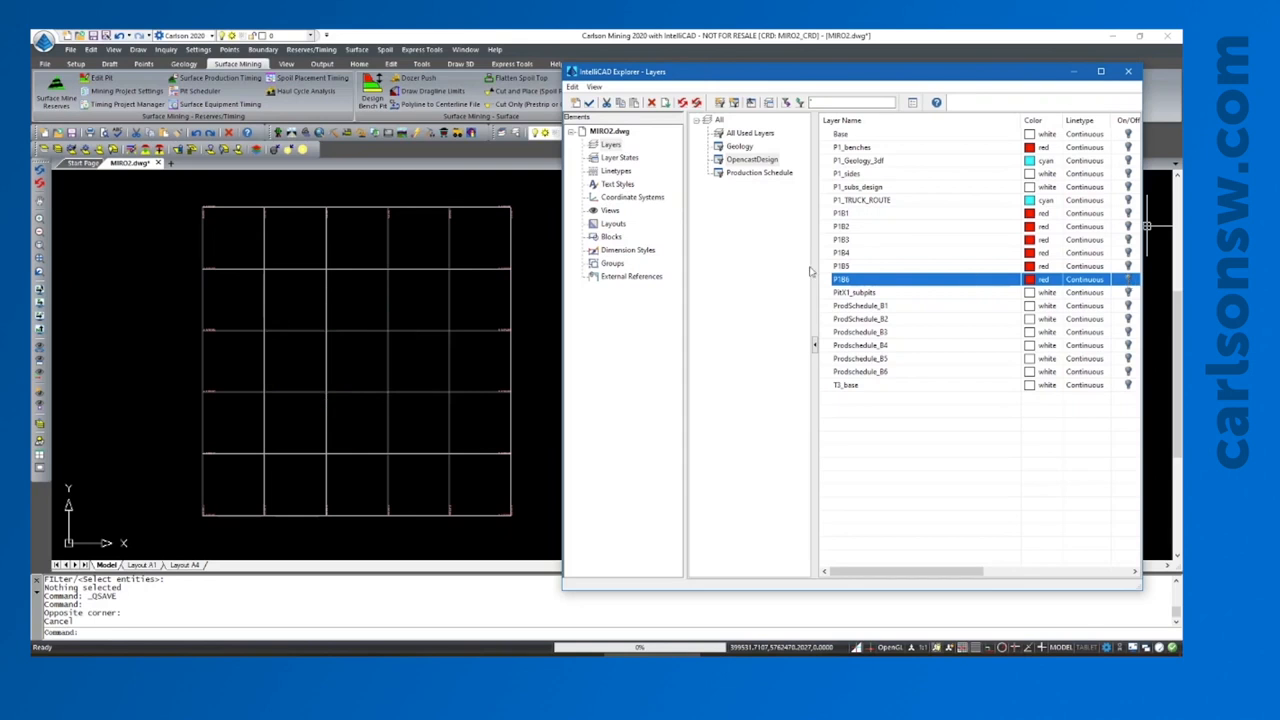
- Review the P1.mpd timing project's settings and the SET01 equipment production rates, closing the rates without saving
left_click(113, 106)
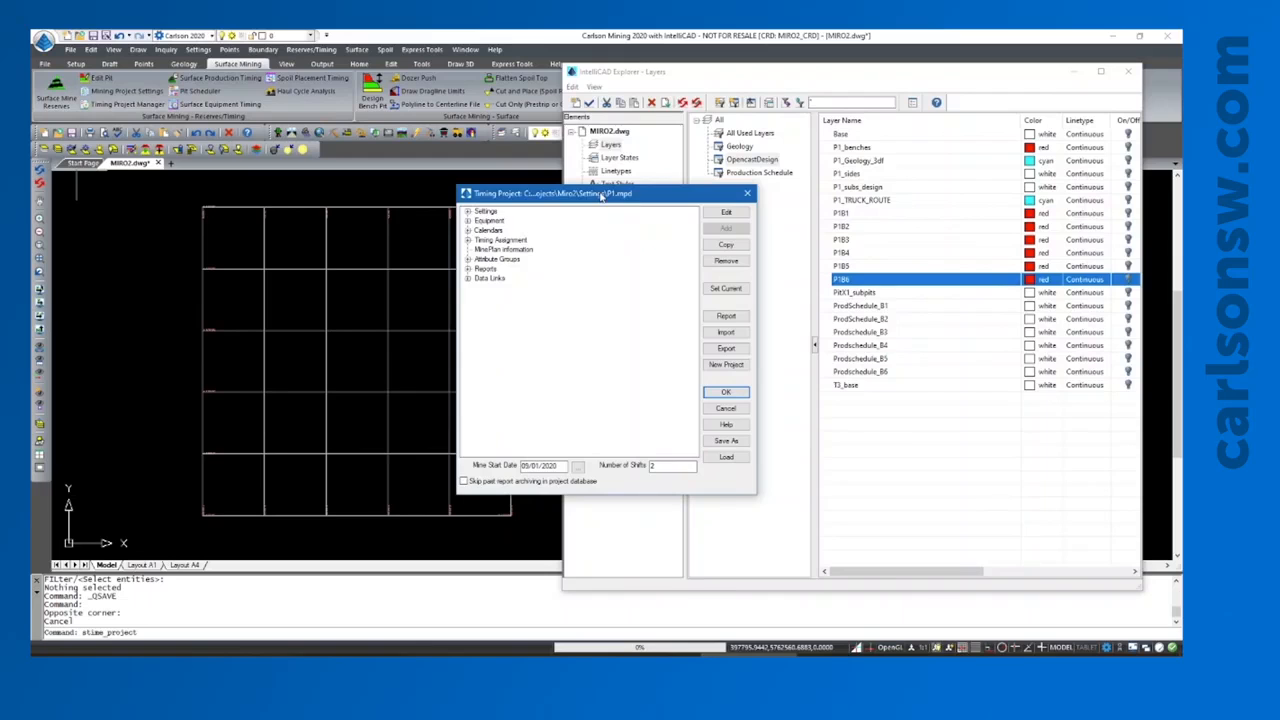
double_click(477, 212)
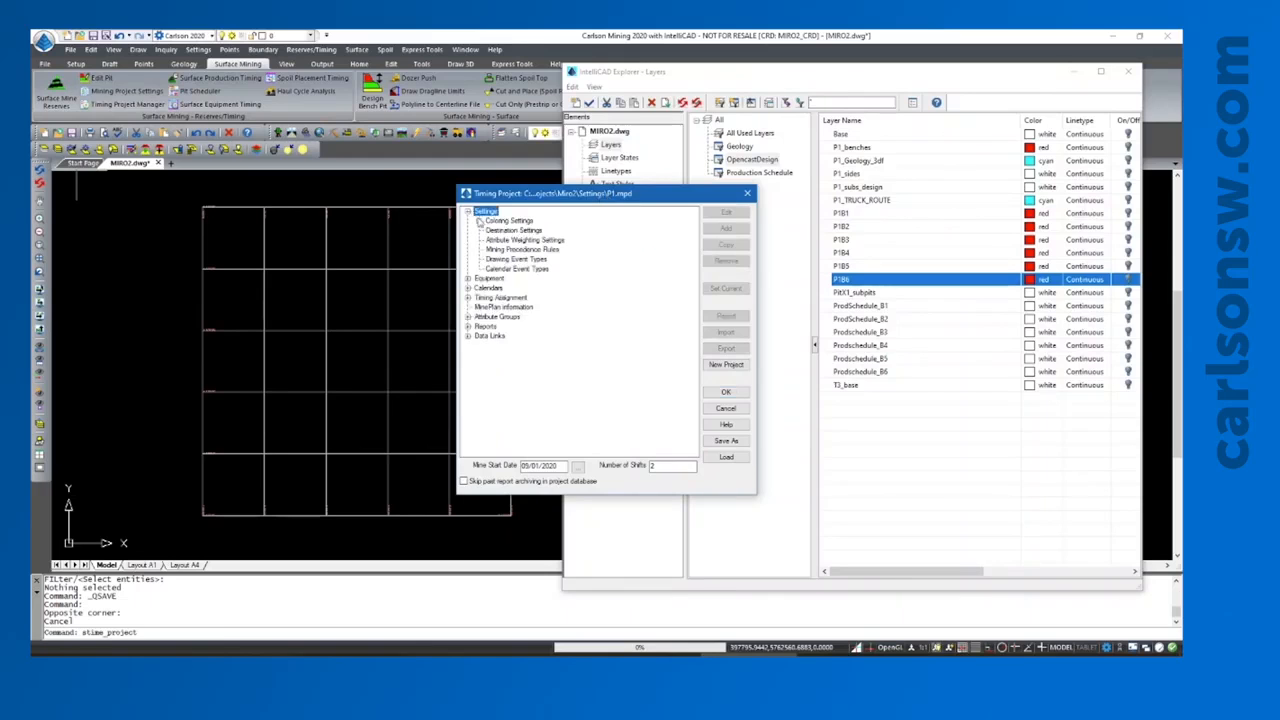
left_click(468, 278)
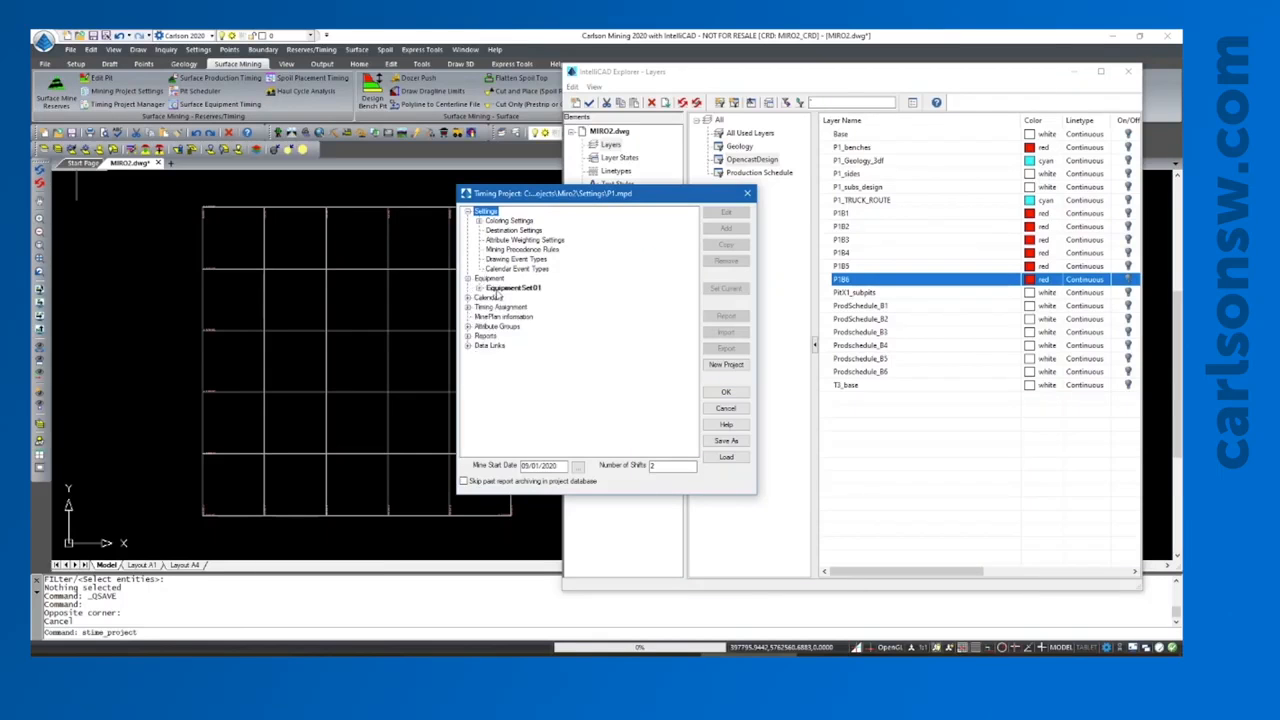
left_click(478, 289)
left_click(507, 298)
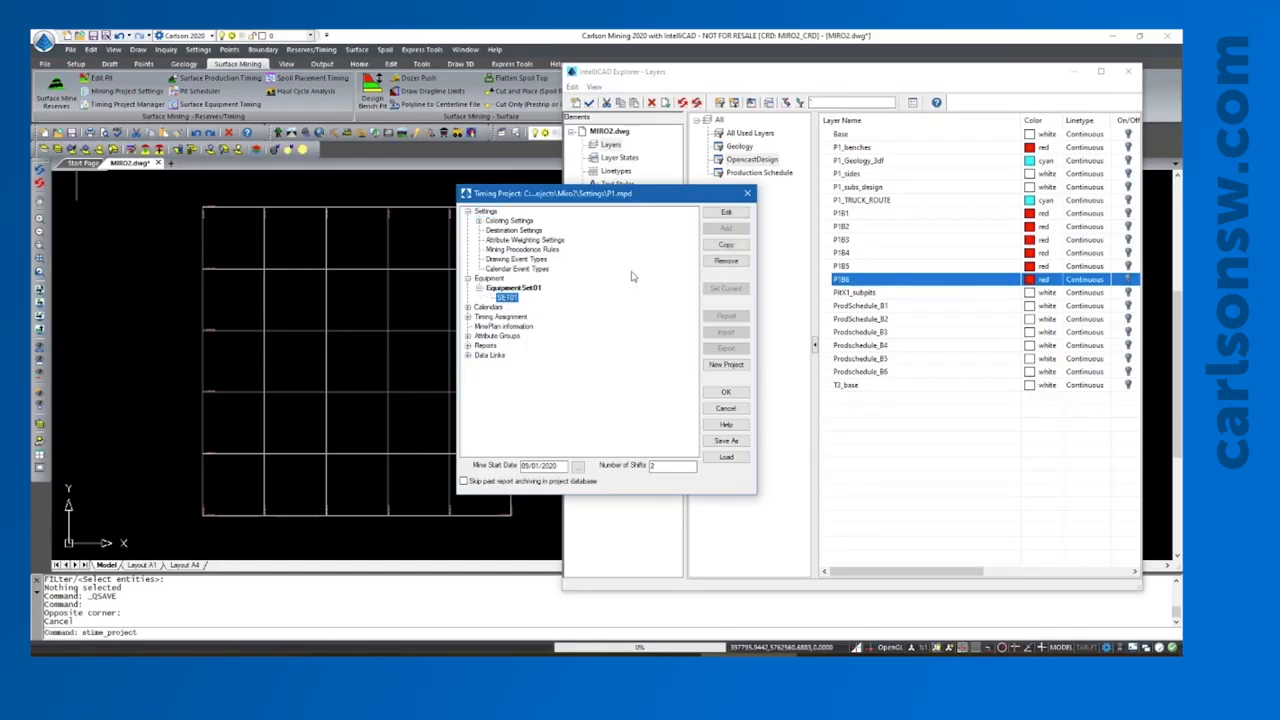
left_click(722, 213)
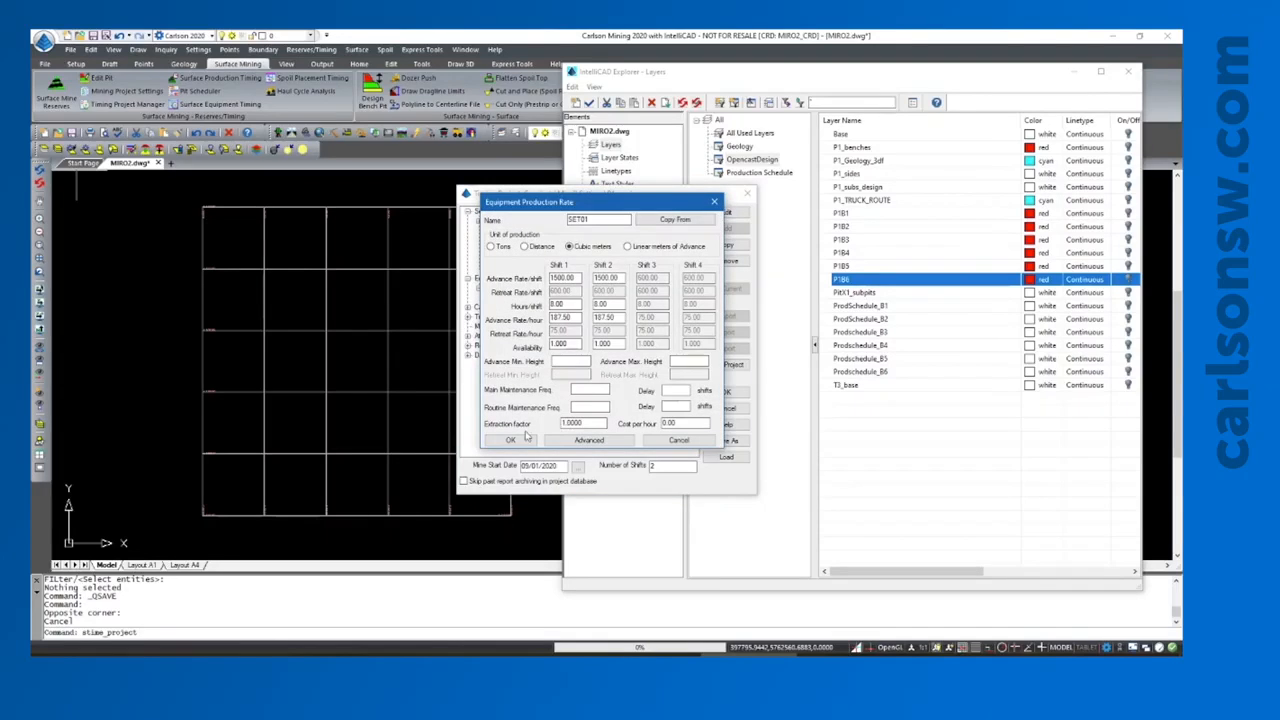
left_click(714, 202)
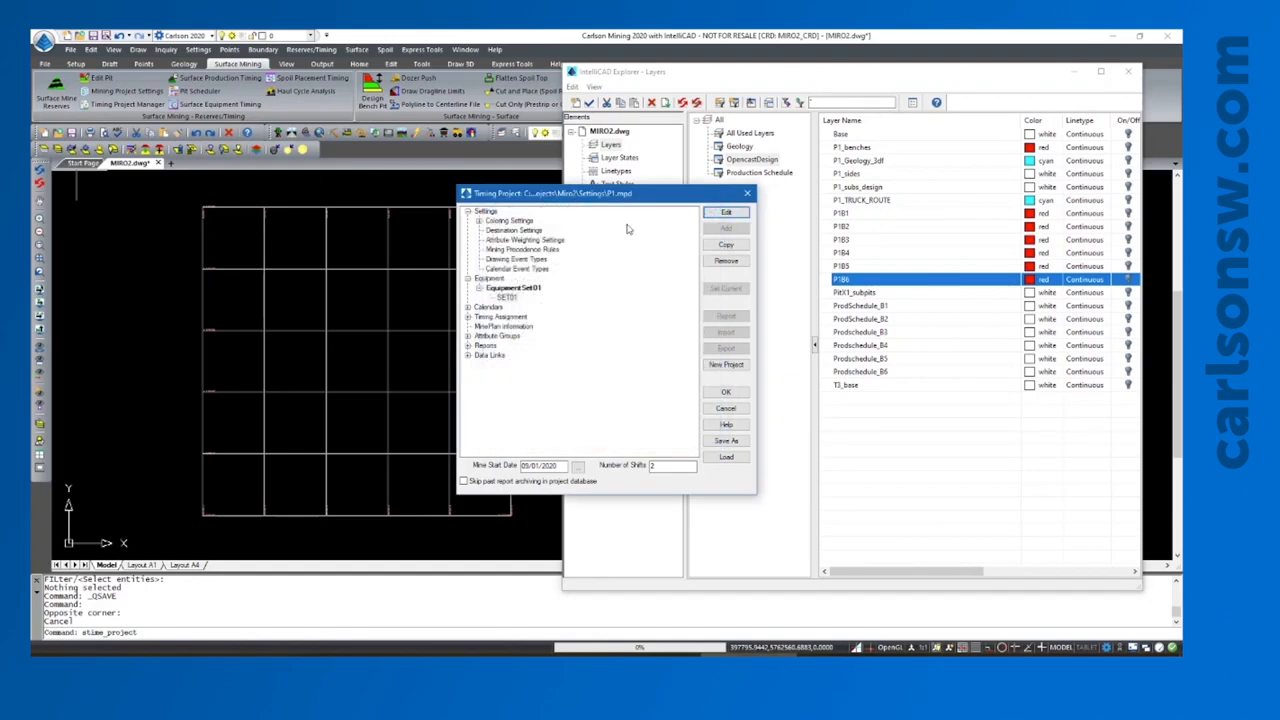
- Examine the events in Calendar01 for March 1, 15 and 7, 2020, and close the calendar without saving
left_click(468, 307)
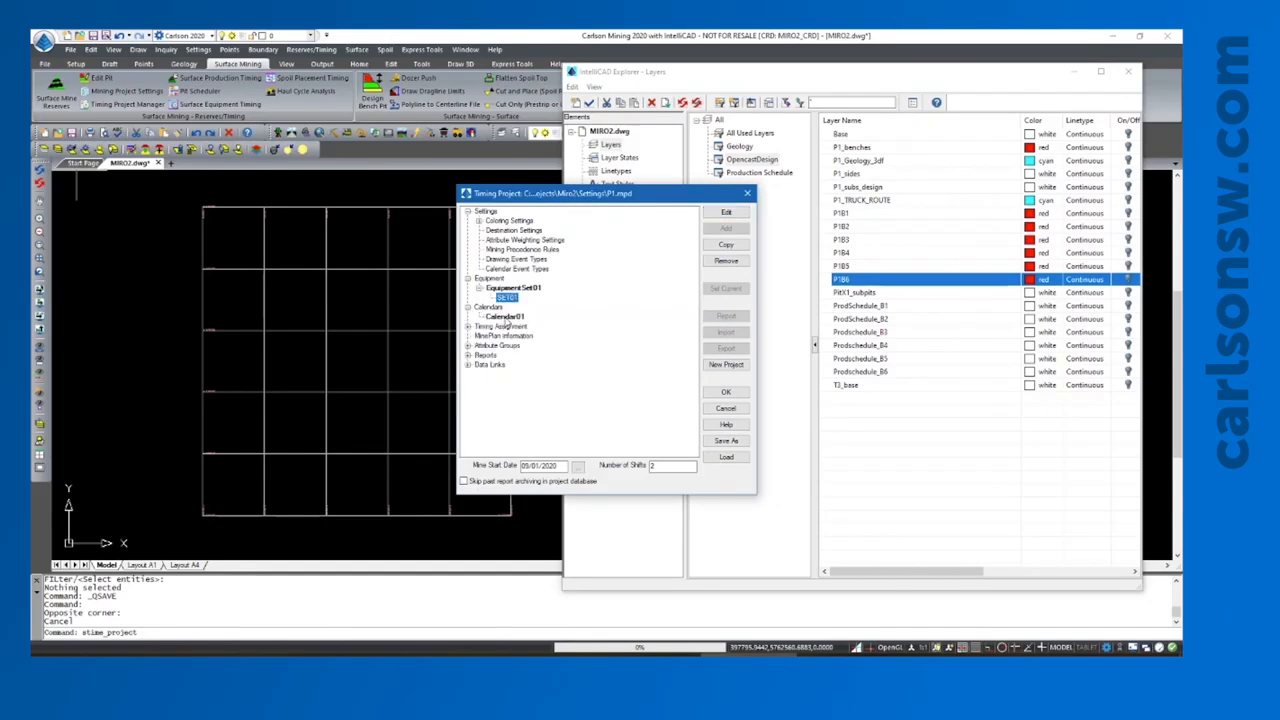
left_click(505, 316)
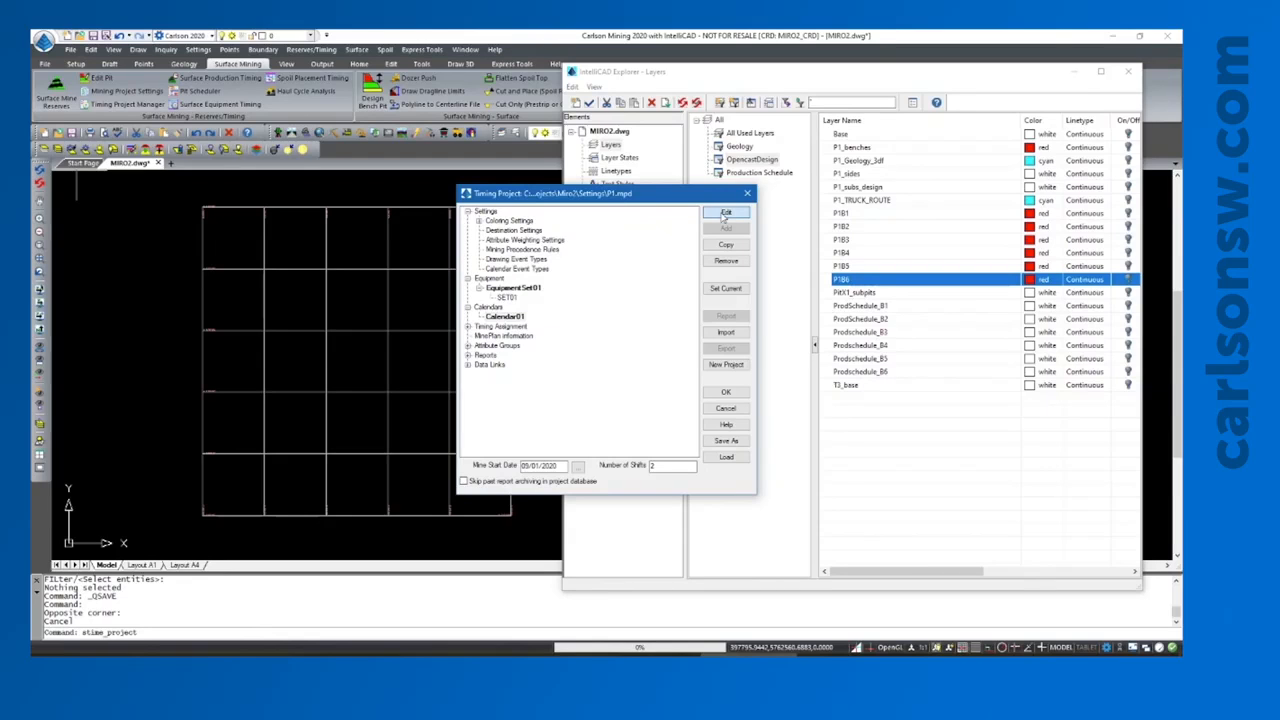
left_click(724, 214)
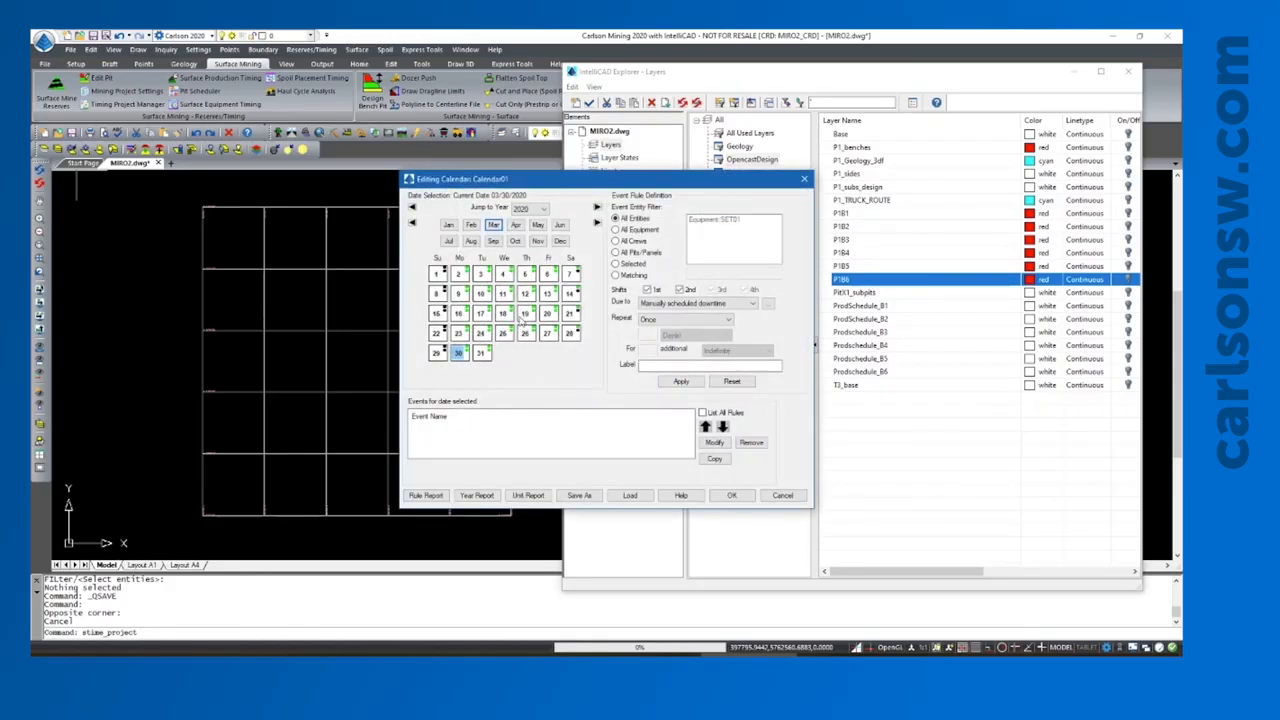
left_click(442, 275)
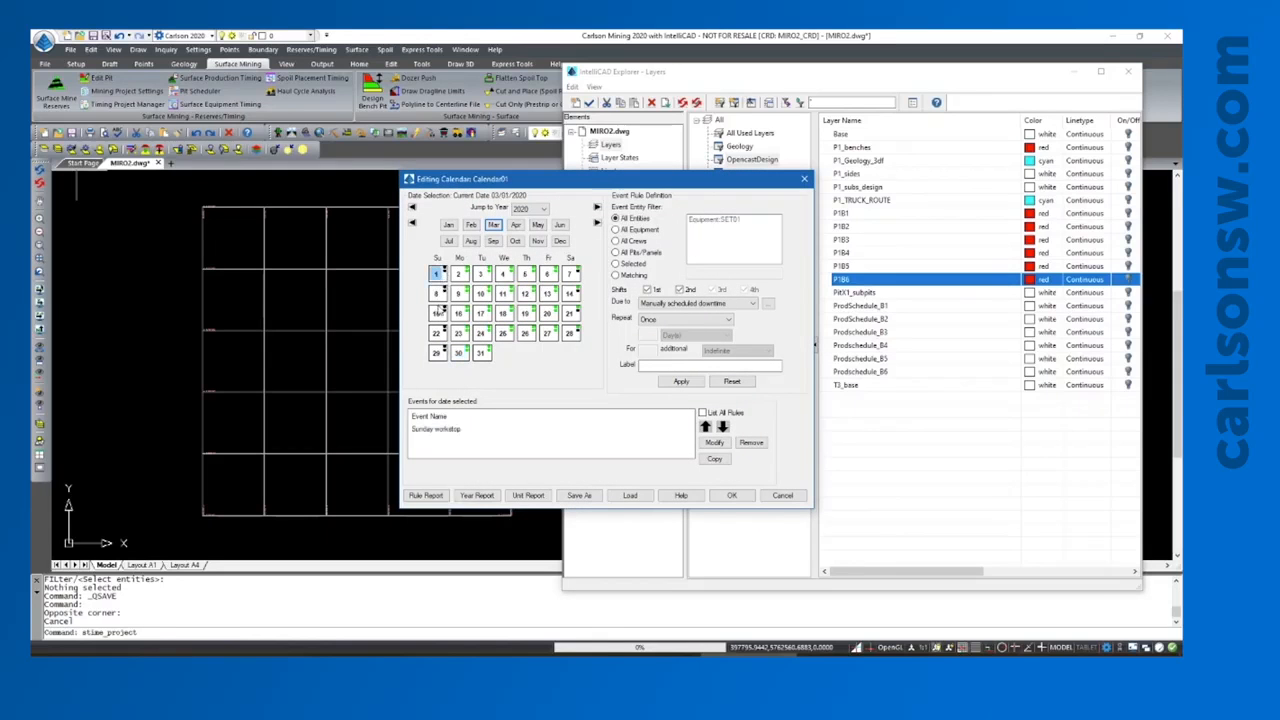
left_click(437, 314)
left_click(570, 276)
left_click(782, 495)
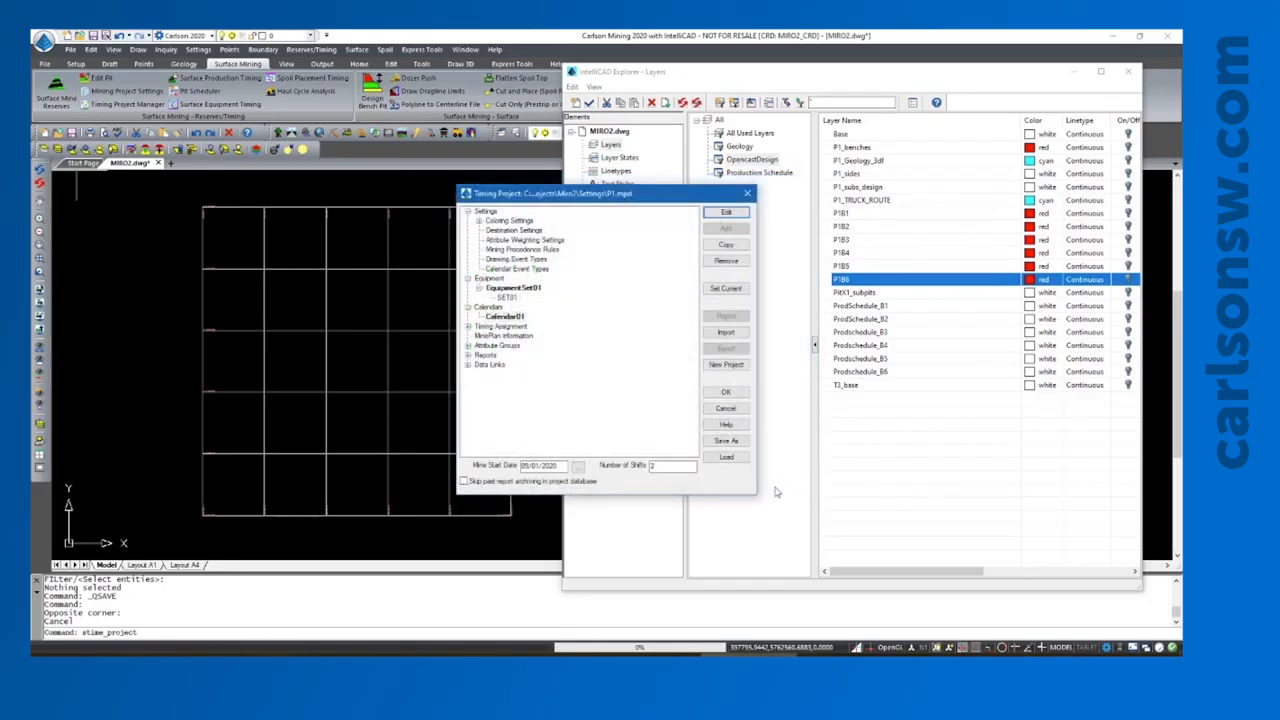
- Check the equipment assigned to MIRO2 in the timing assignment and close the timing project
left_click(469, 327)
left_click(479, 336)
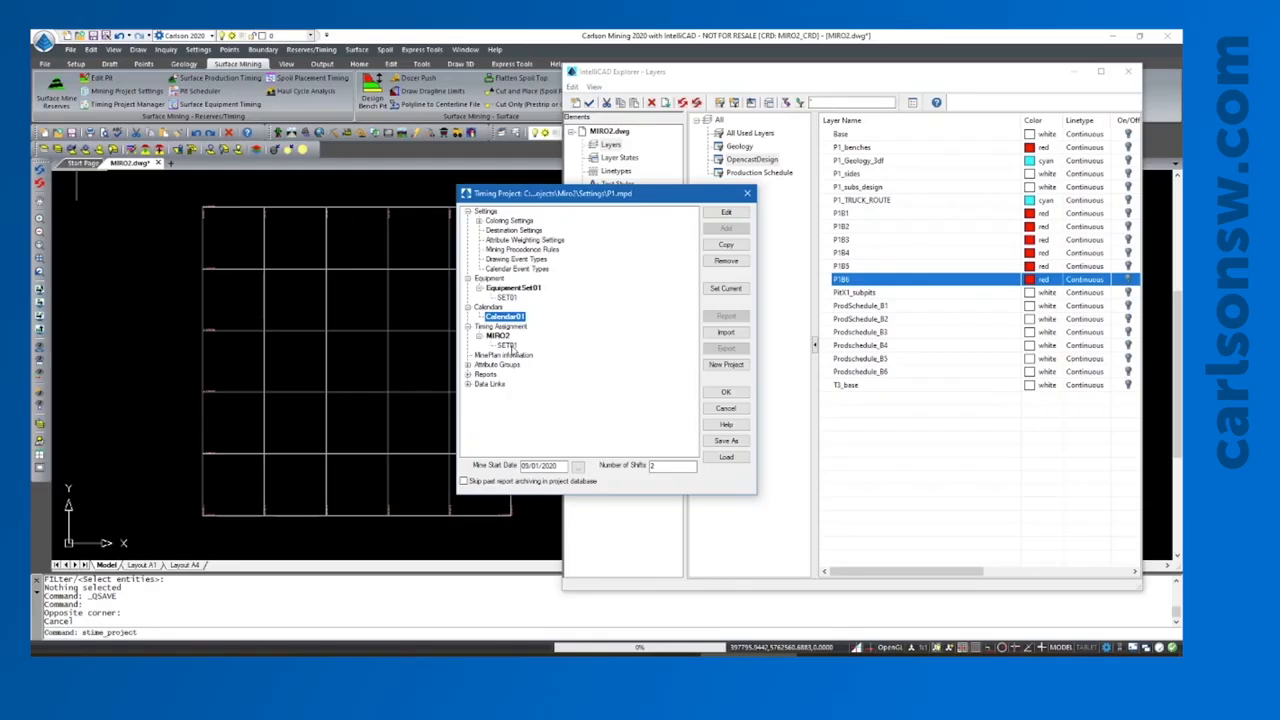
left_click(507, 345)
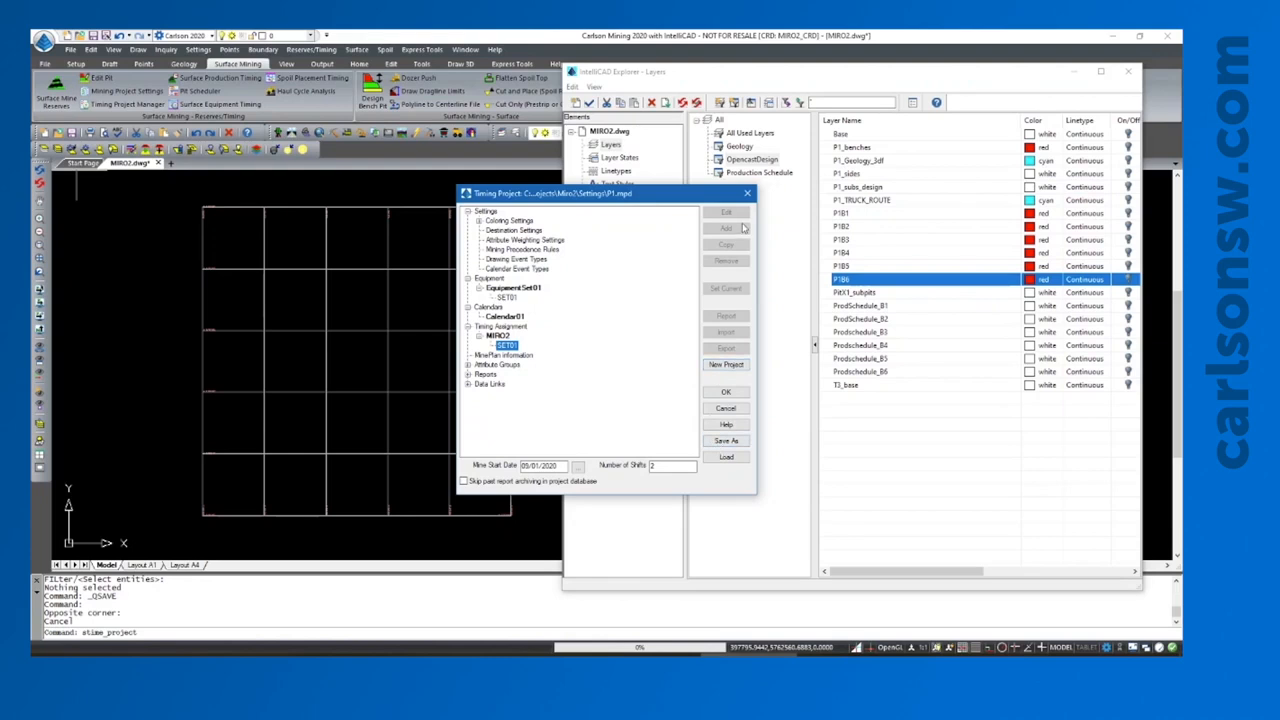
left_click(746, 194)
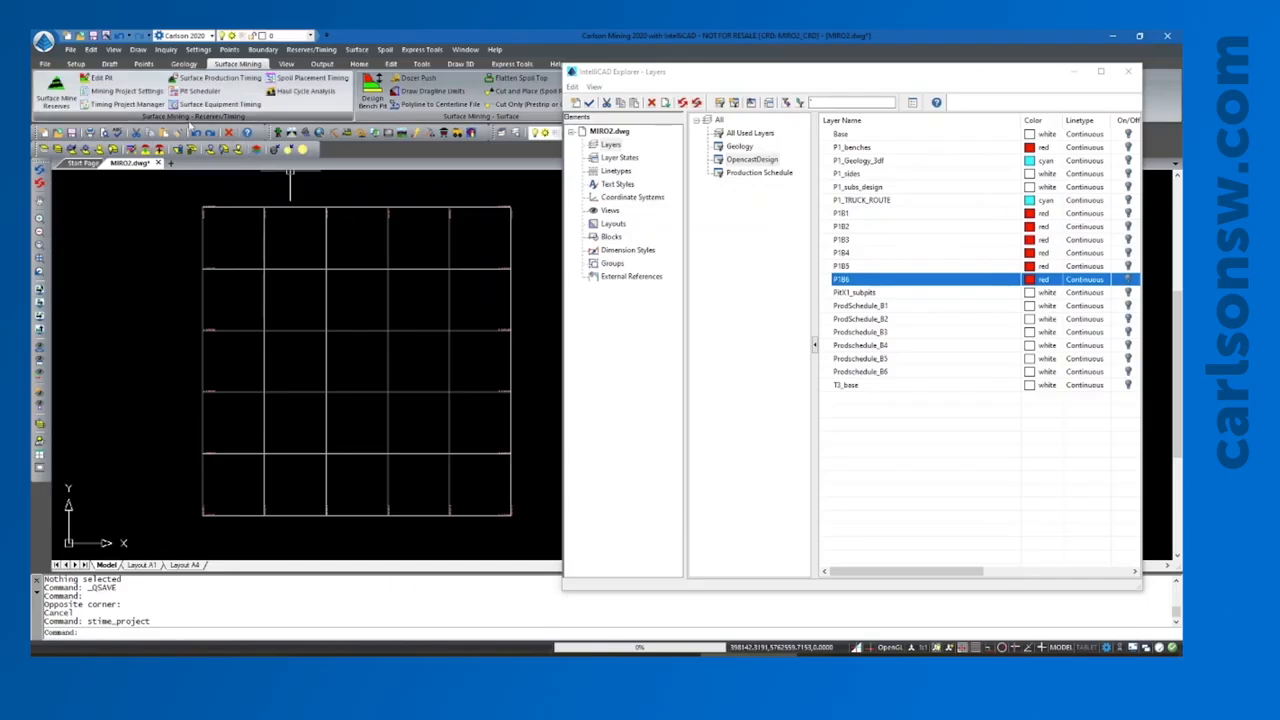
- Show and hide the production schedule layers B1 through B4 one at a time, and turn on the B5 schedule layer
left_click(1128, 306)
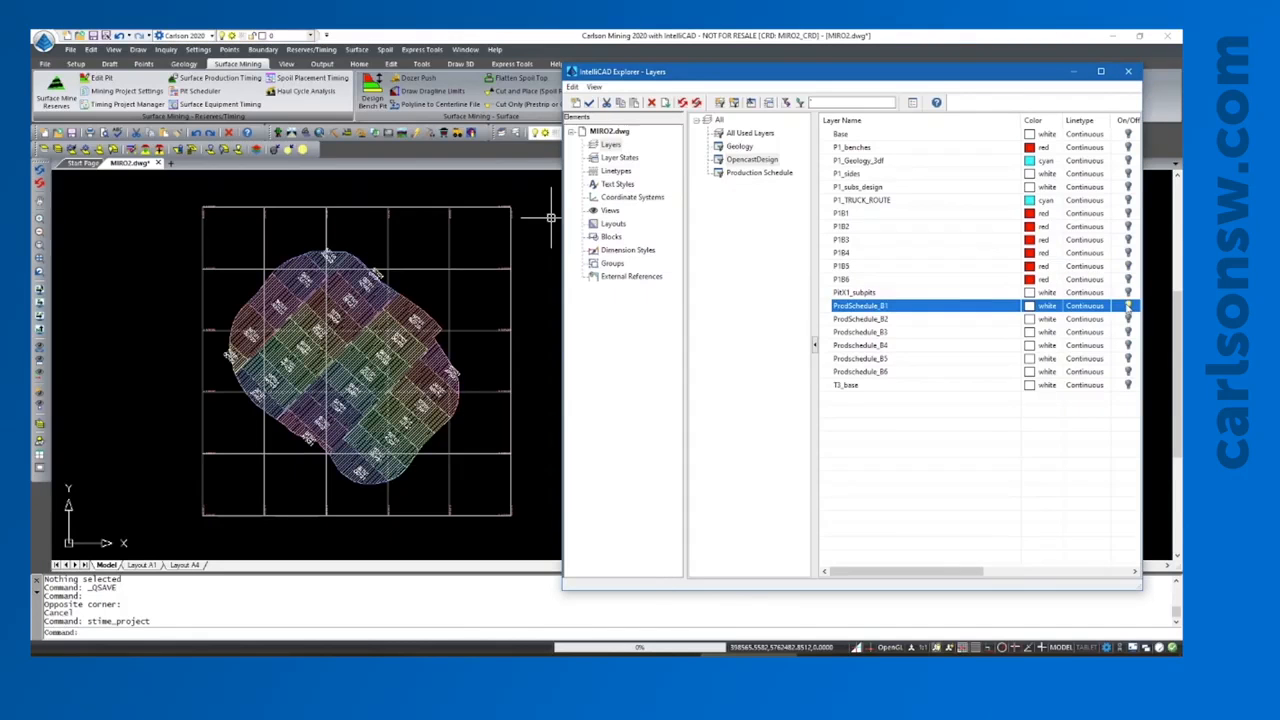
left_click(1128, 306)
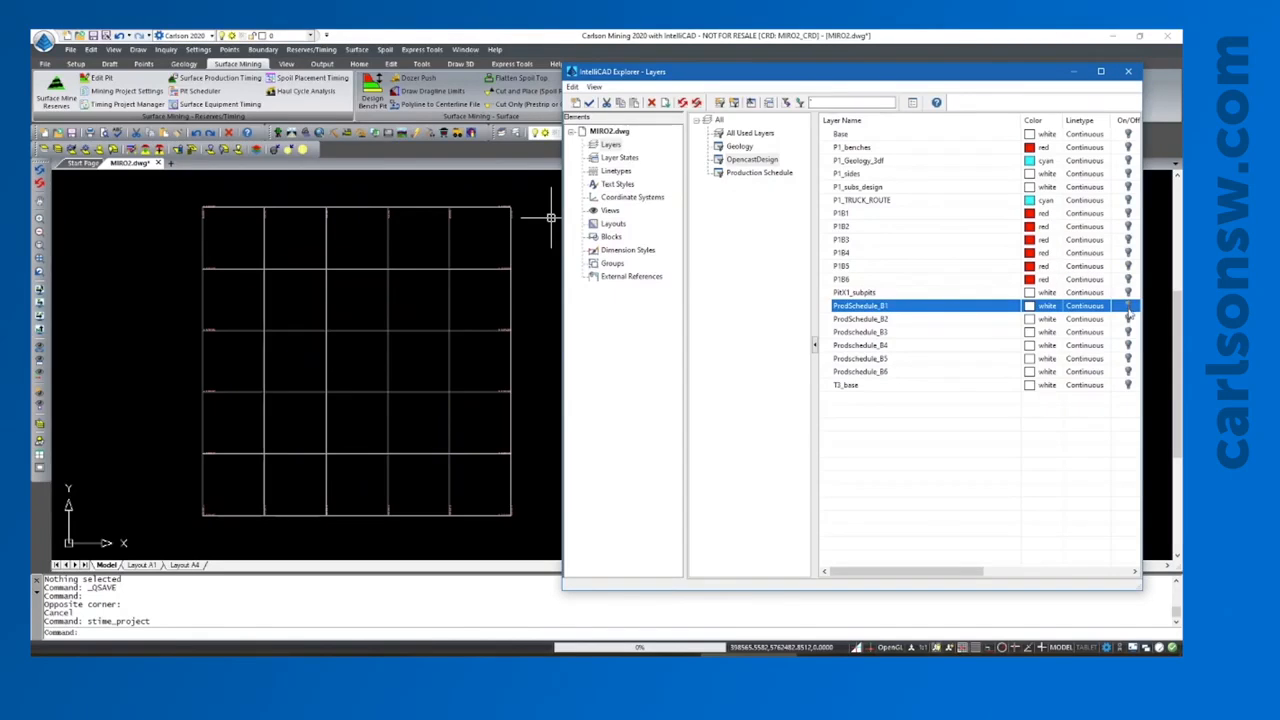
left_click(1129, 319)
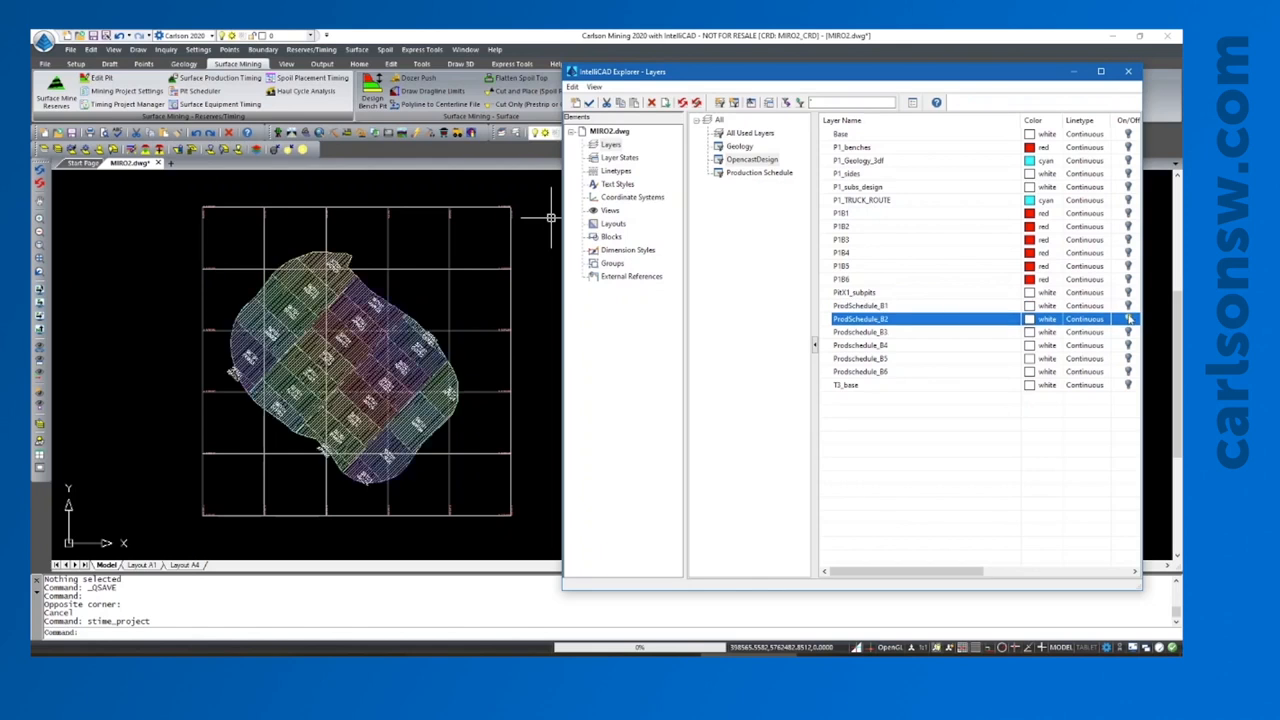
left_click(1129, 319)
left_click(1128, 332)
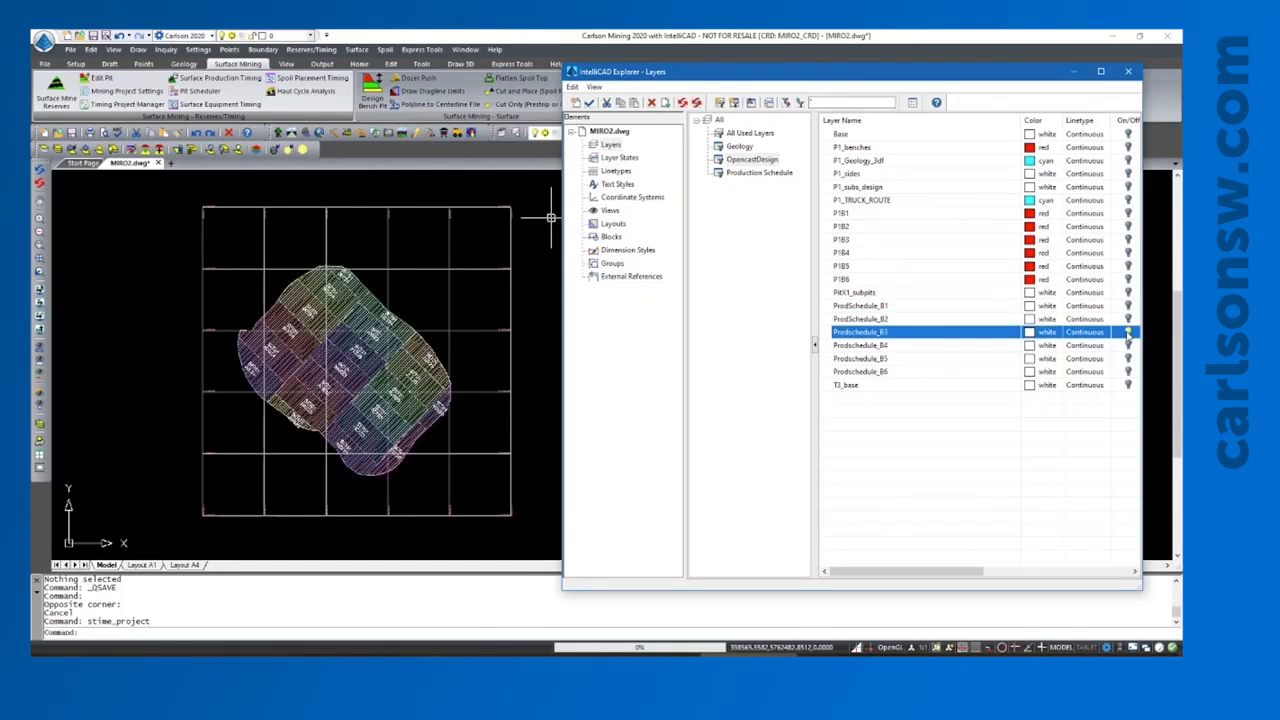
left_click(1128, 332)
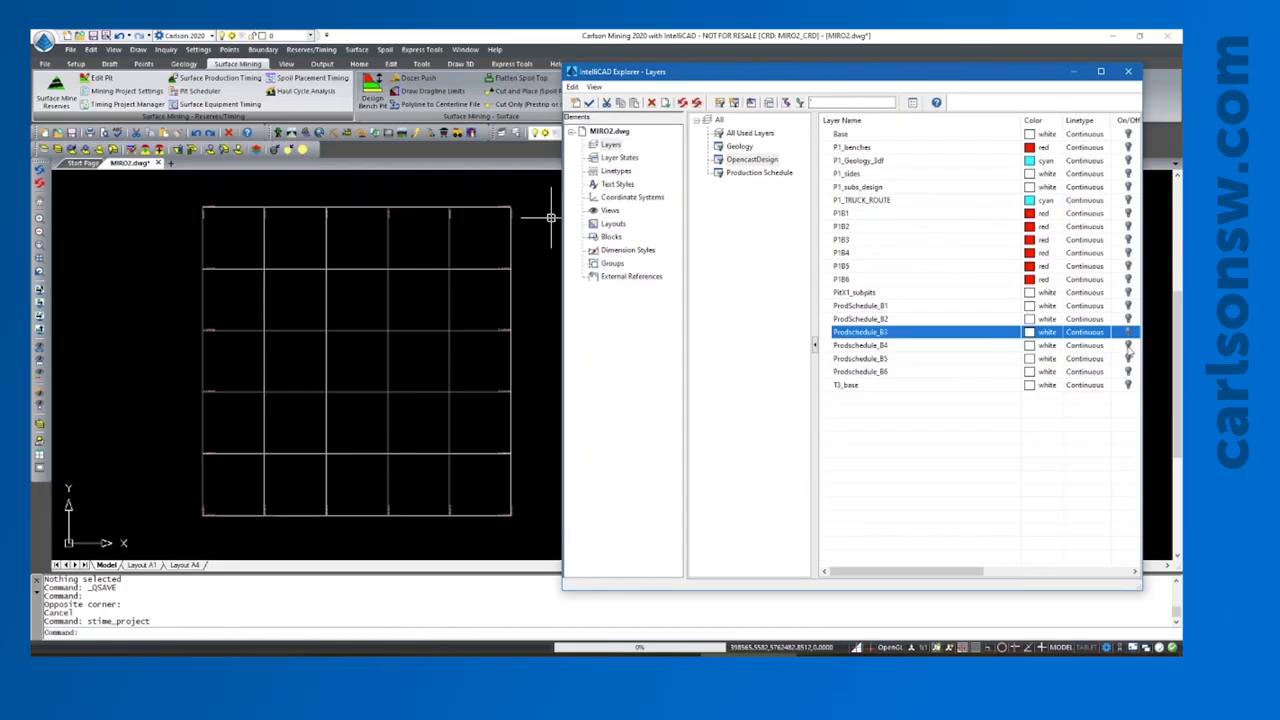
left_click(1128, 345)
left_click(1128, 345)
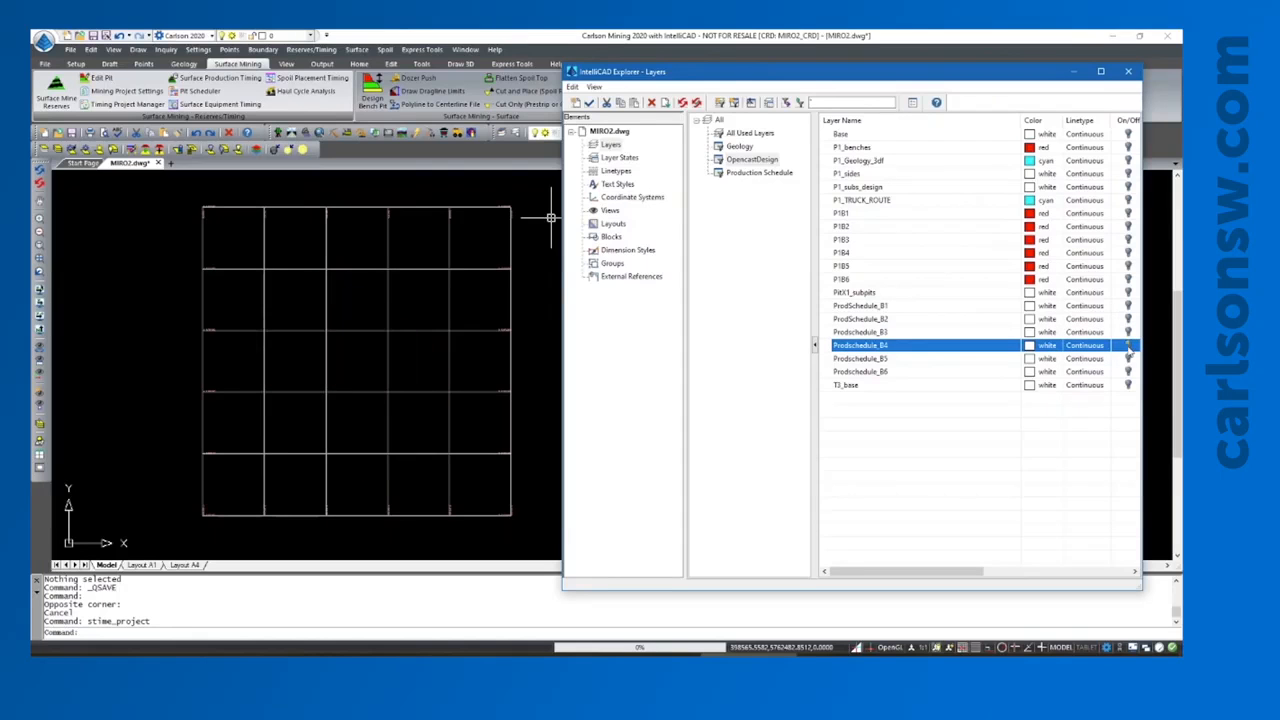
left_click(1128, 358)
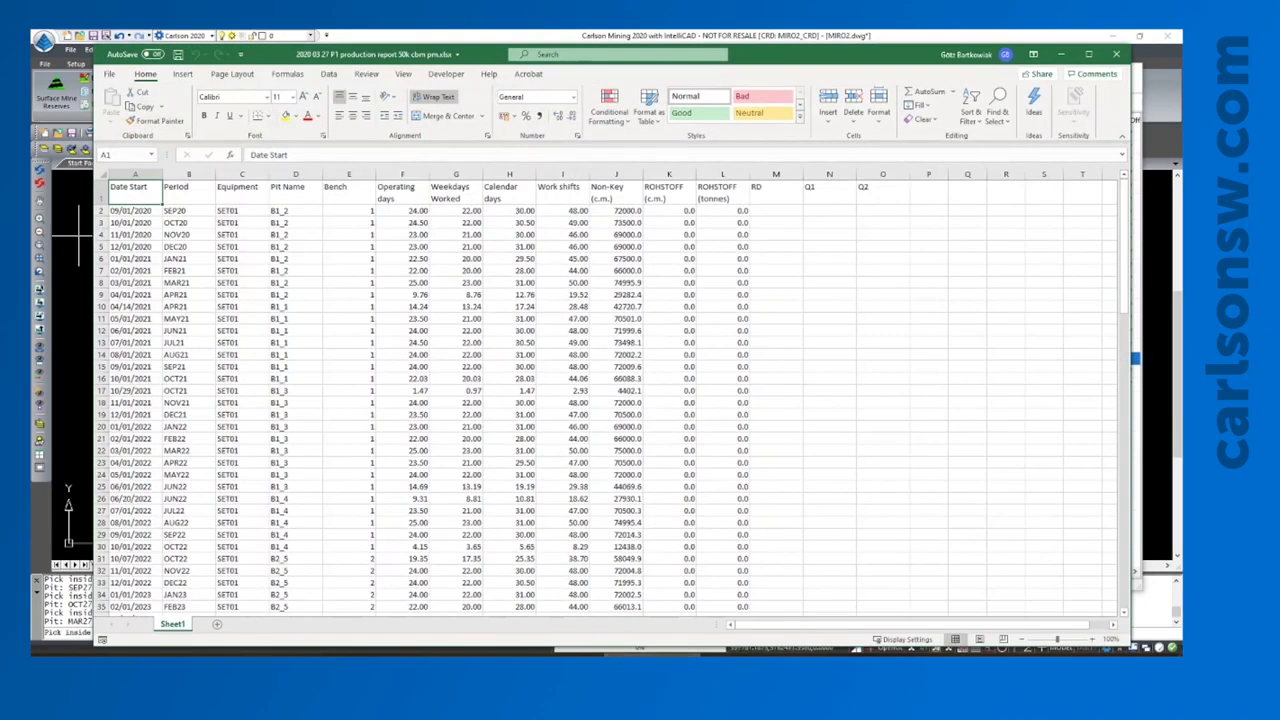
- In the Excel P1 production report, examine the SEP20, DEC20, JUL24 (B3_9) and MAR25 (B3_10) rows, and minimize the workbook
left_click(98, 211)
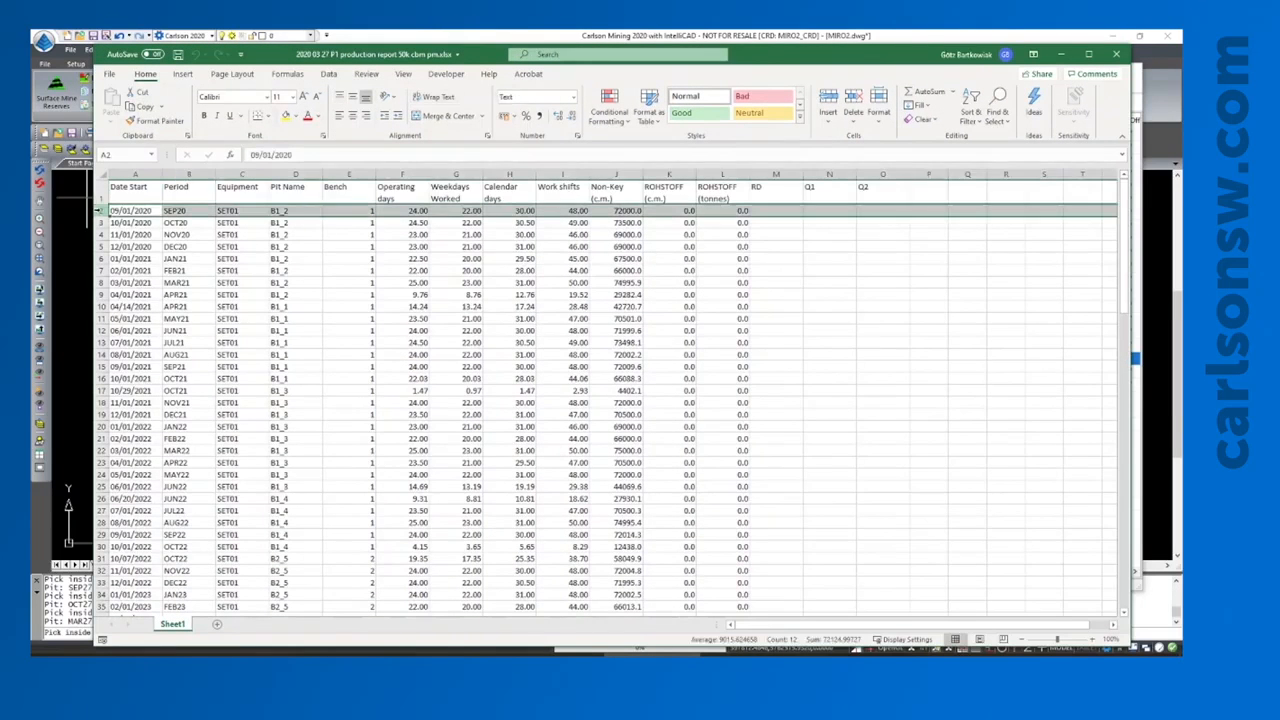
left_click(98, 246)
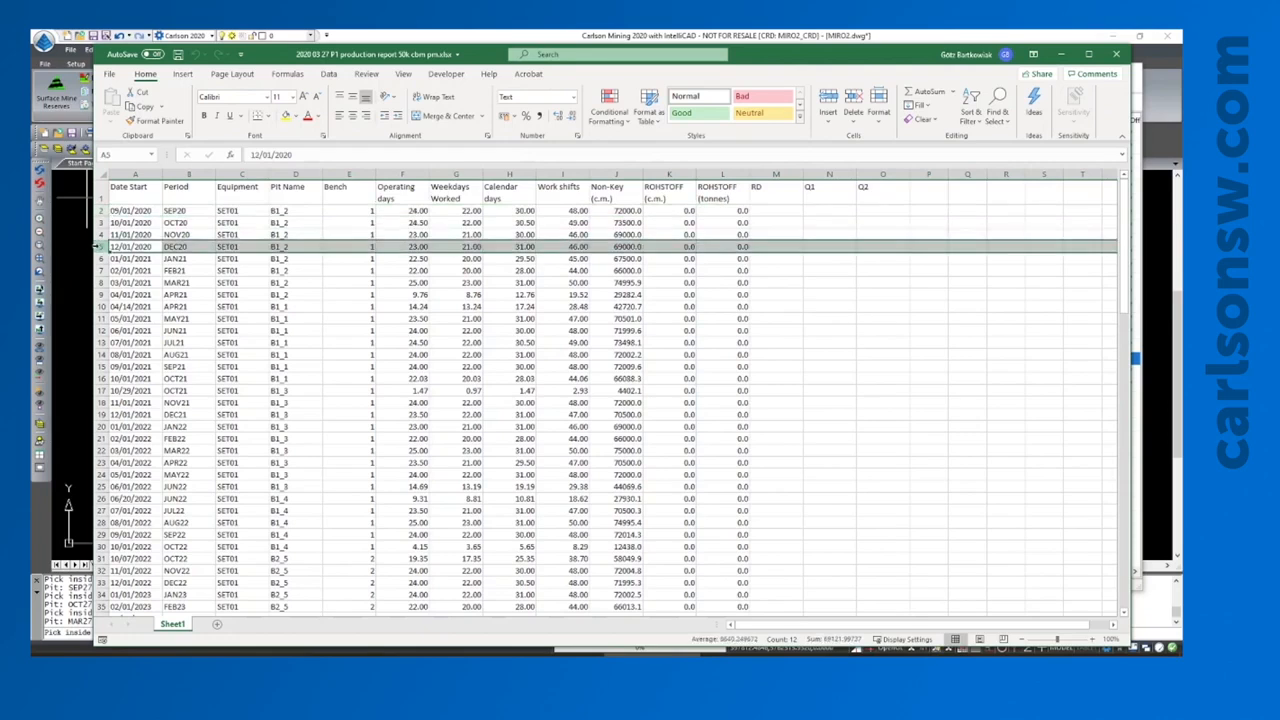
scroll(170, 410, "down", 7)
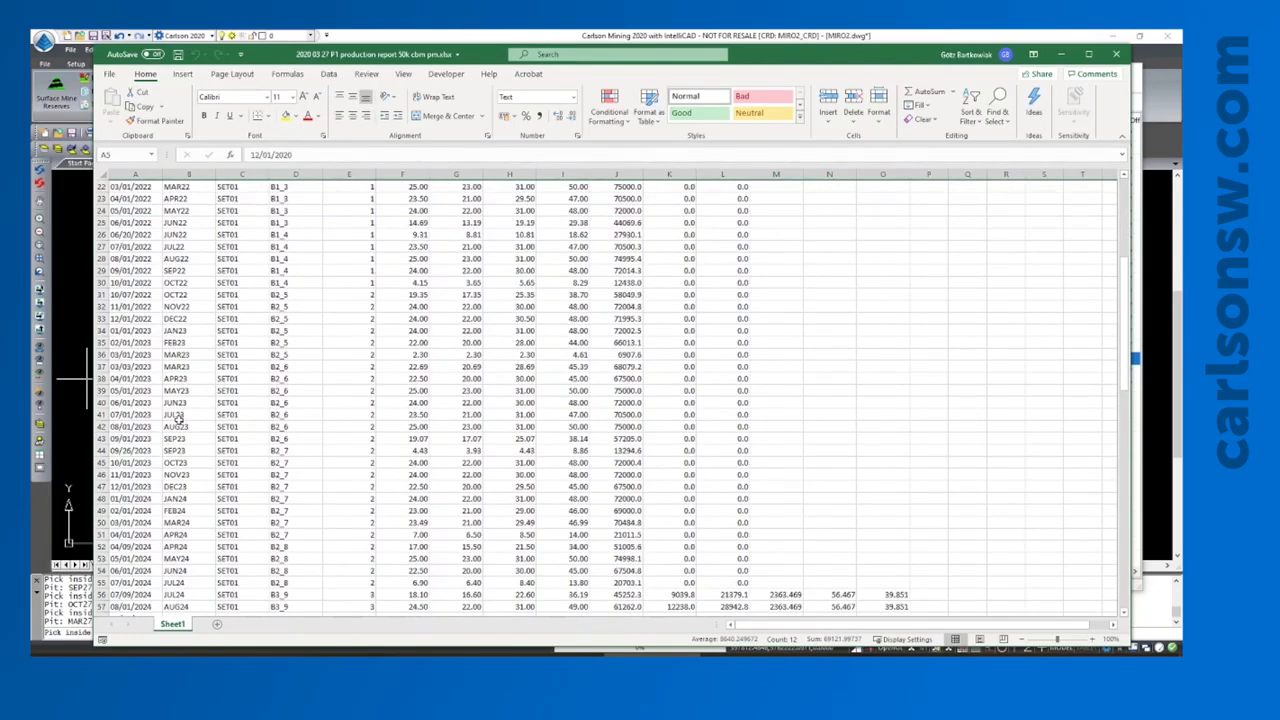
scroll(175, 418, "down", 5)
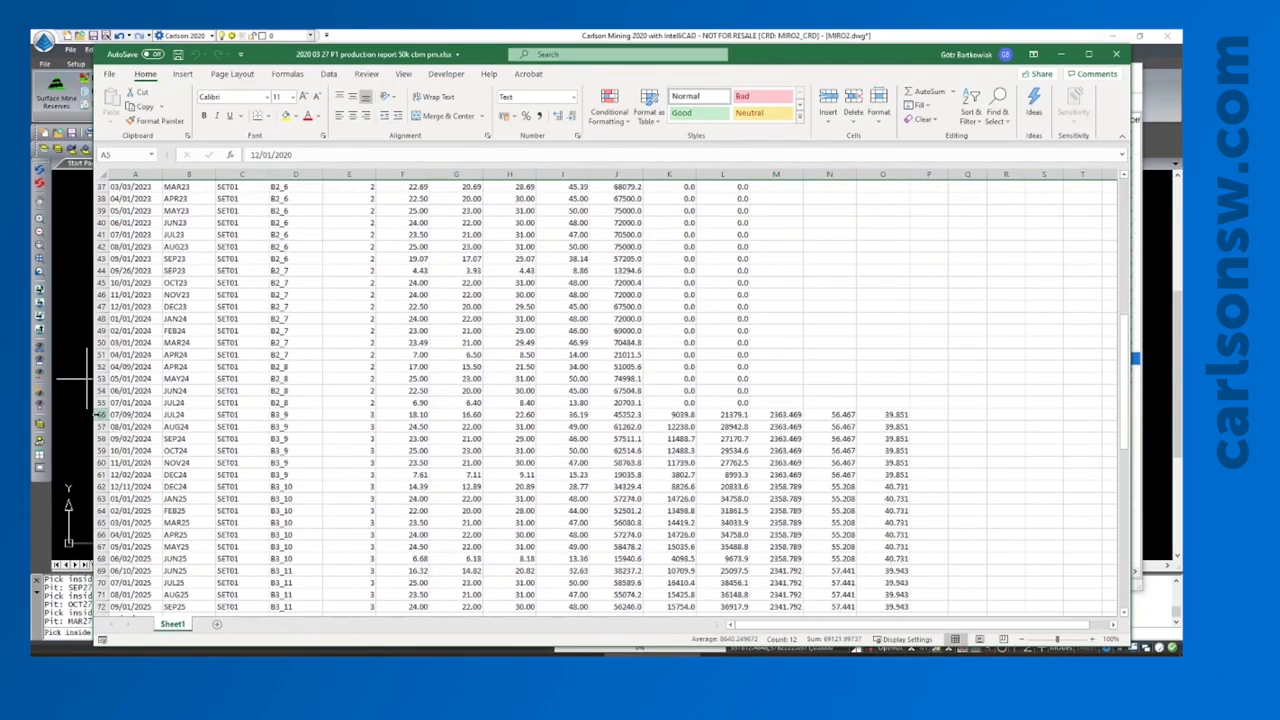
left_click(100, 414)
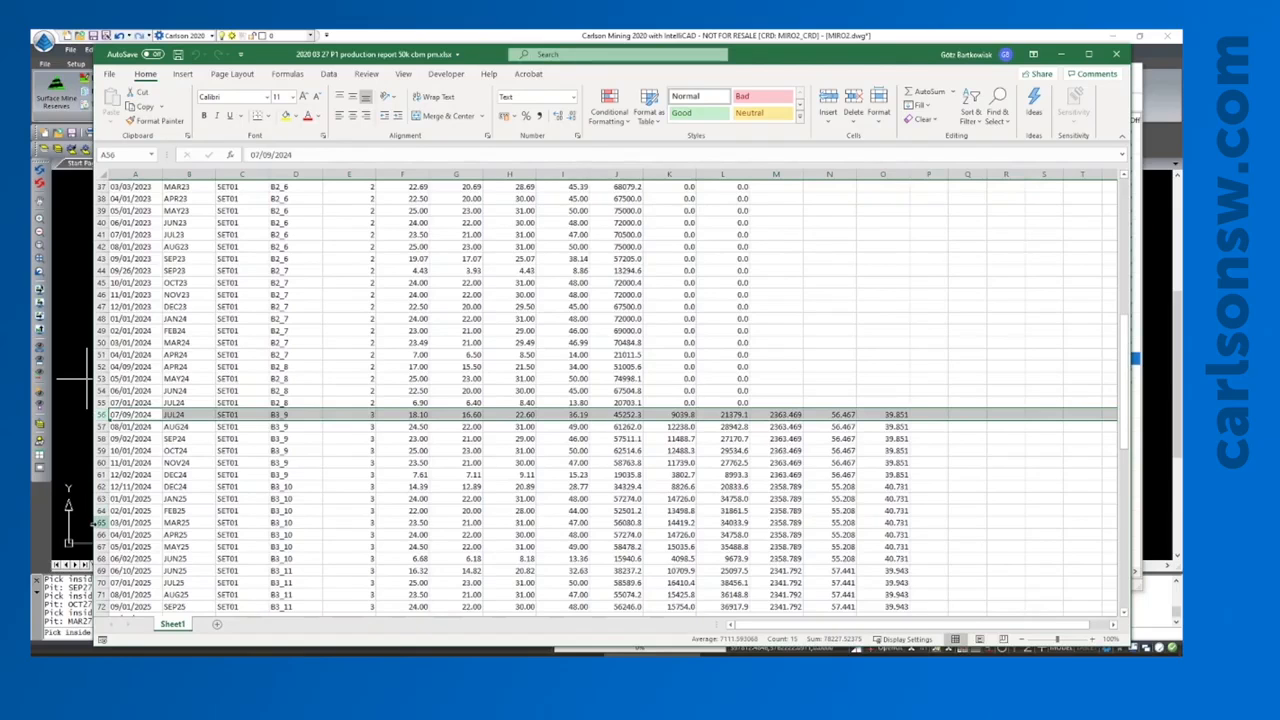
left_click(98, 522)
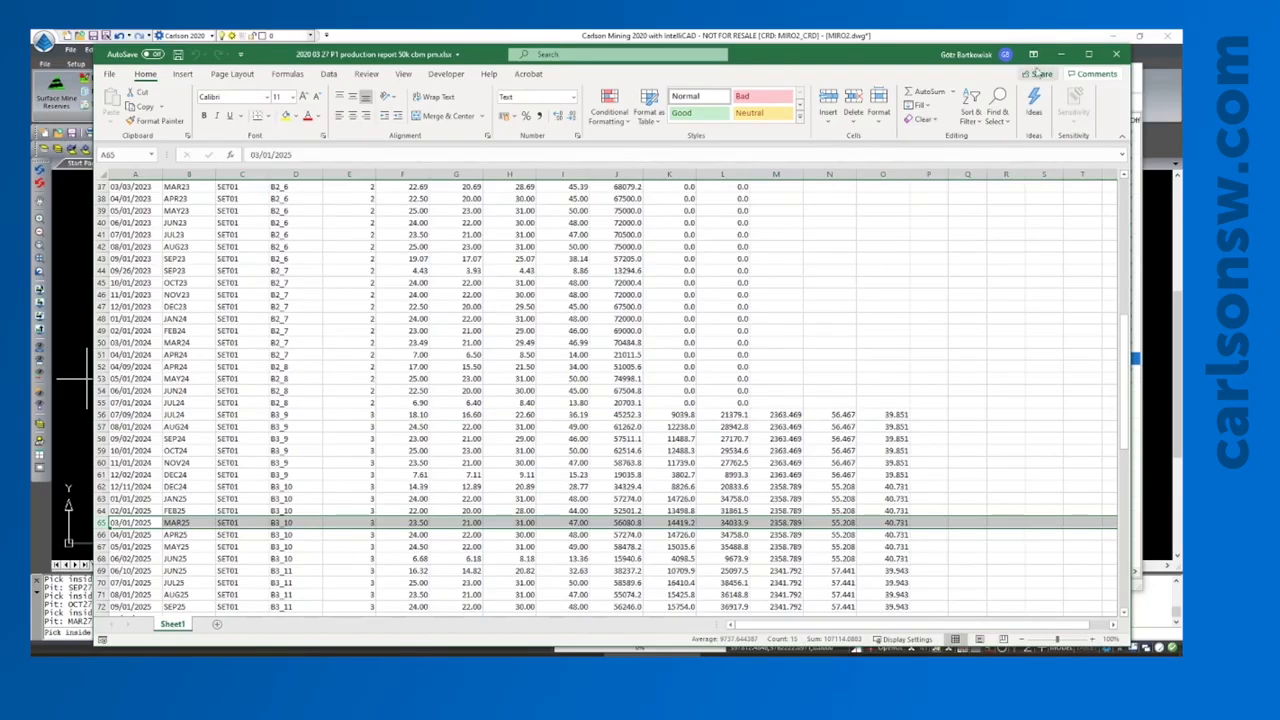
left_click(1063, 54)
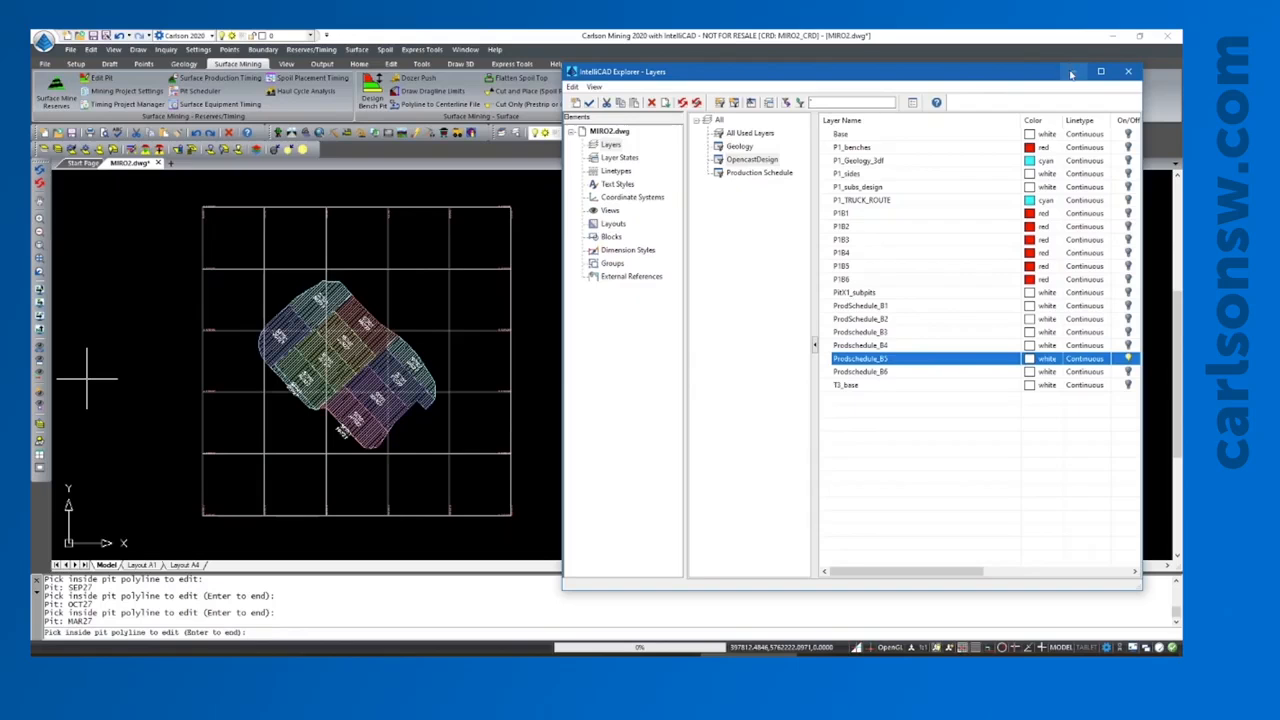
- Close the layer explorer and load the P1.gsq surface history from the MIRO2 production_model folder into the 3D surface history viewer
left_click(1127, 72)
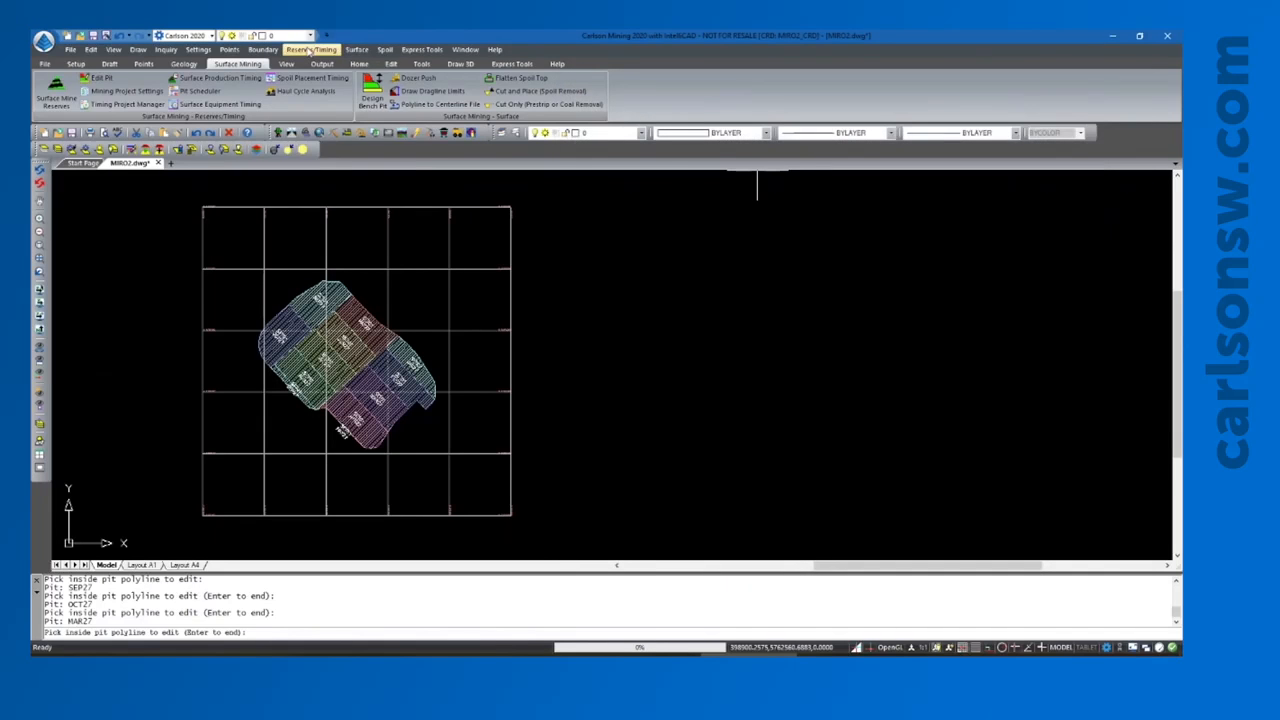
left_click(304, 49)
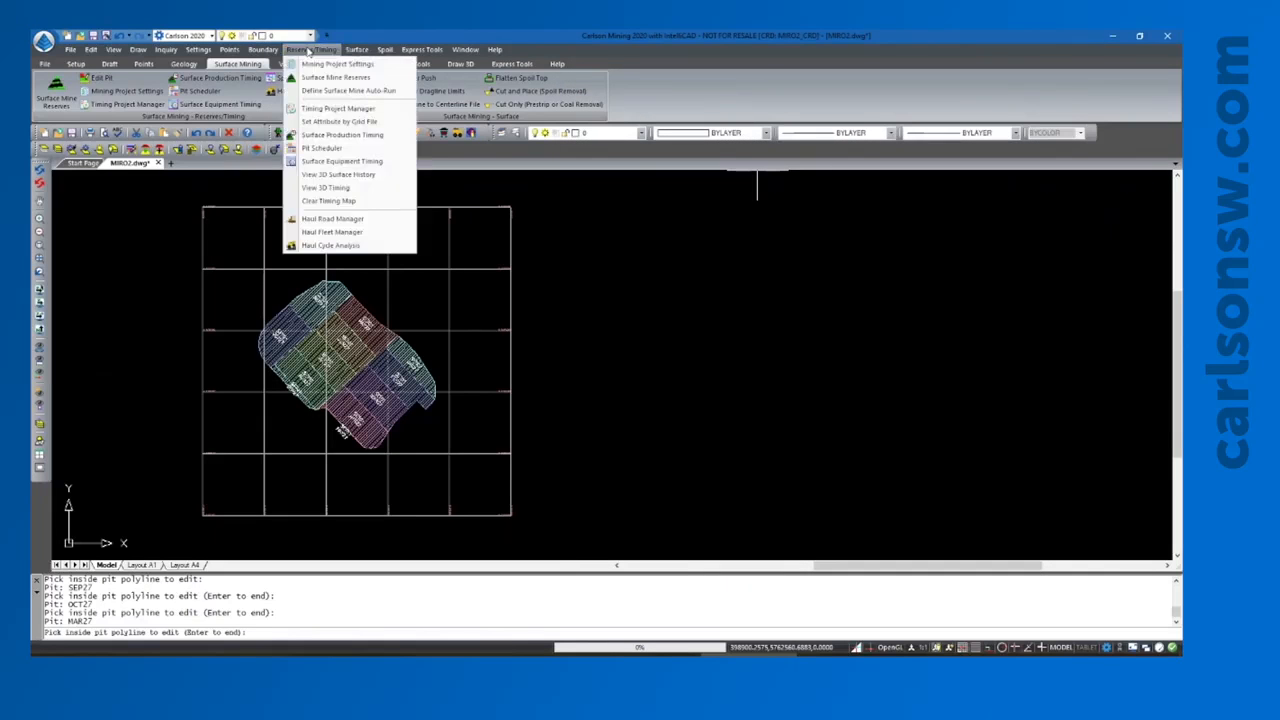
left_click(307, 175)
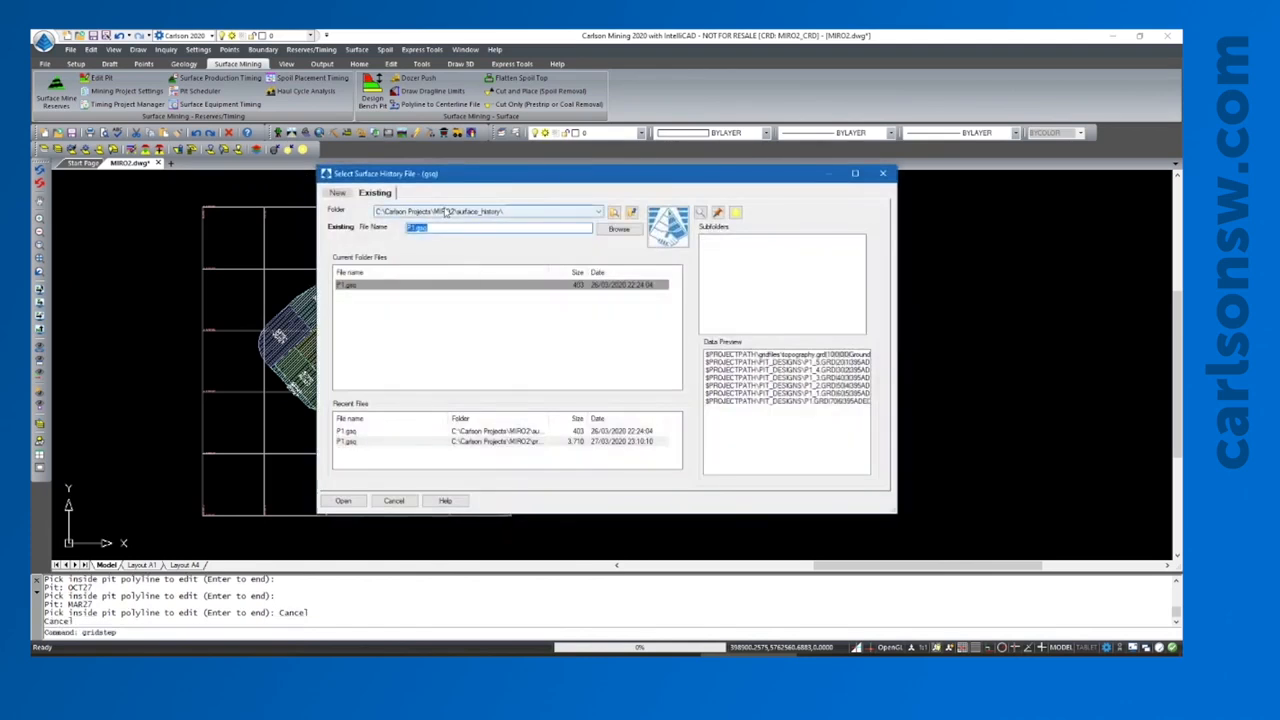
left_click(443, 212)
left_click(447, 239)
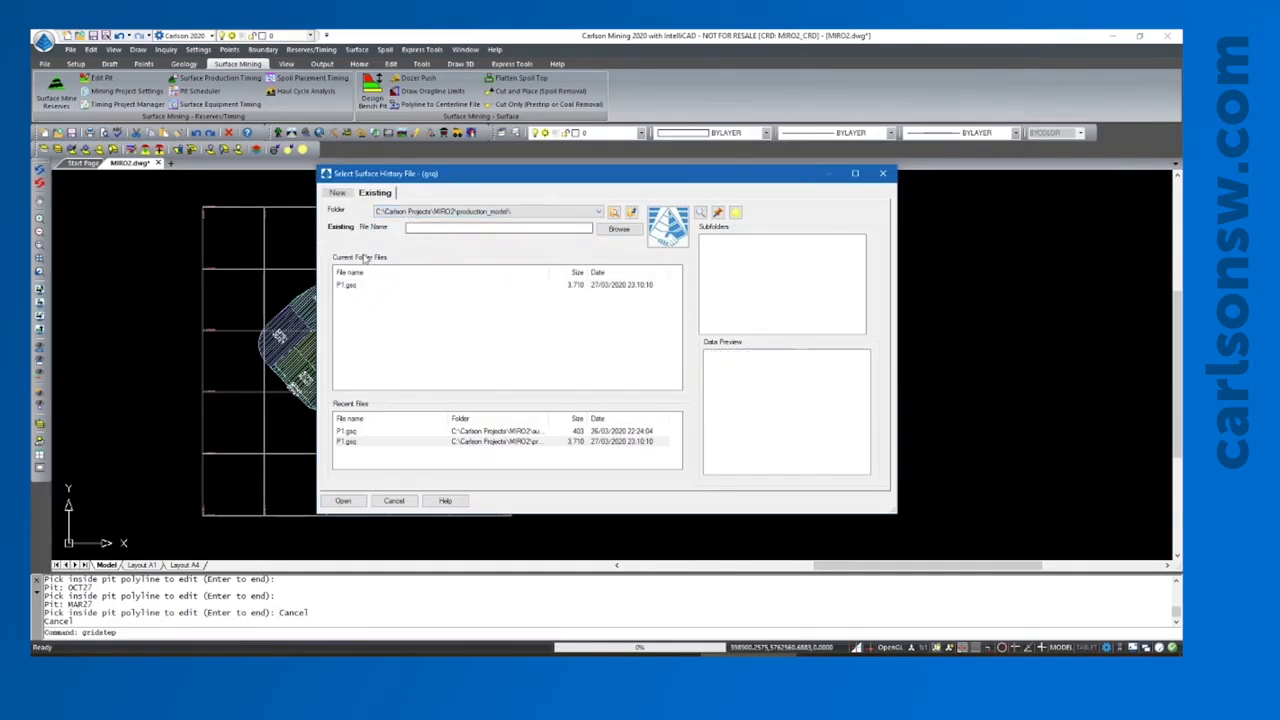
left_click(345, 286)
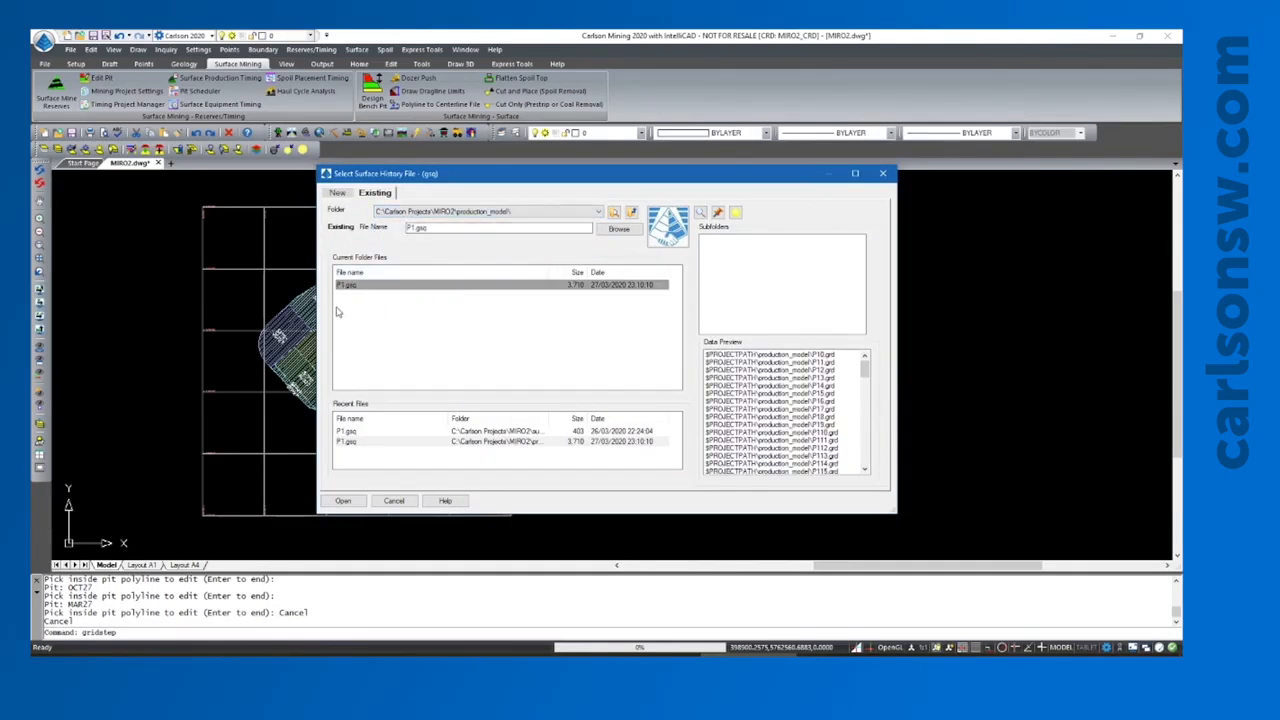
left_click(342, 500)
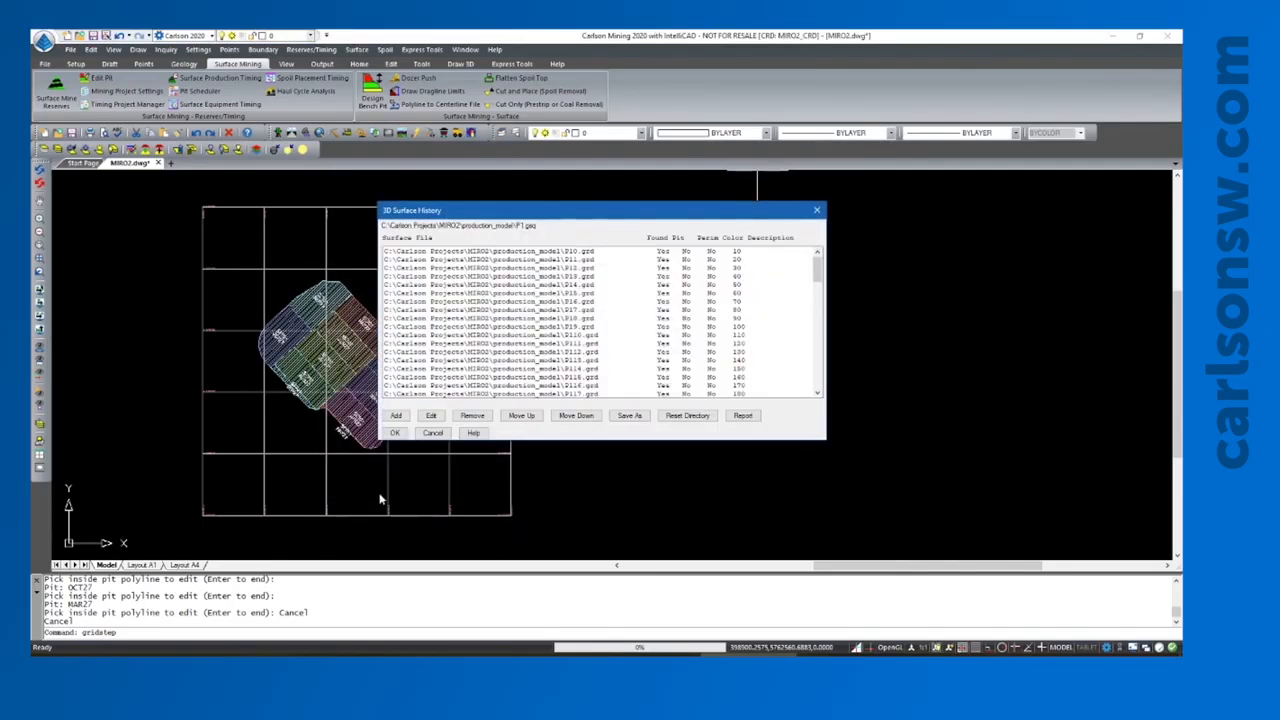
left_click(394, 433)
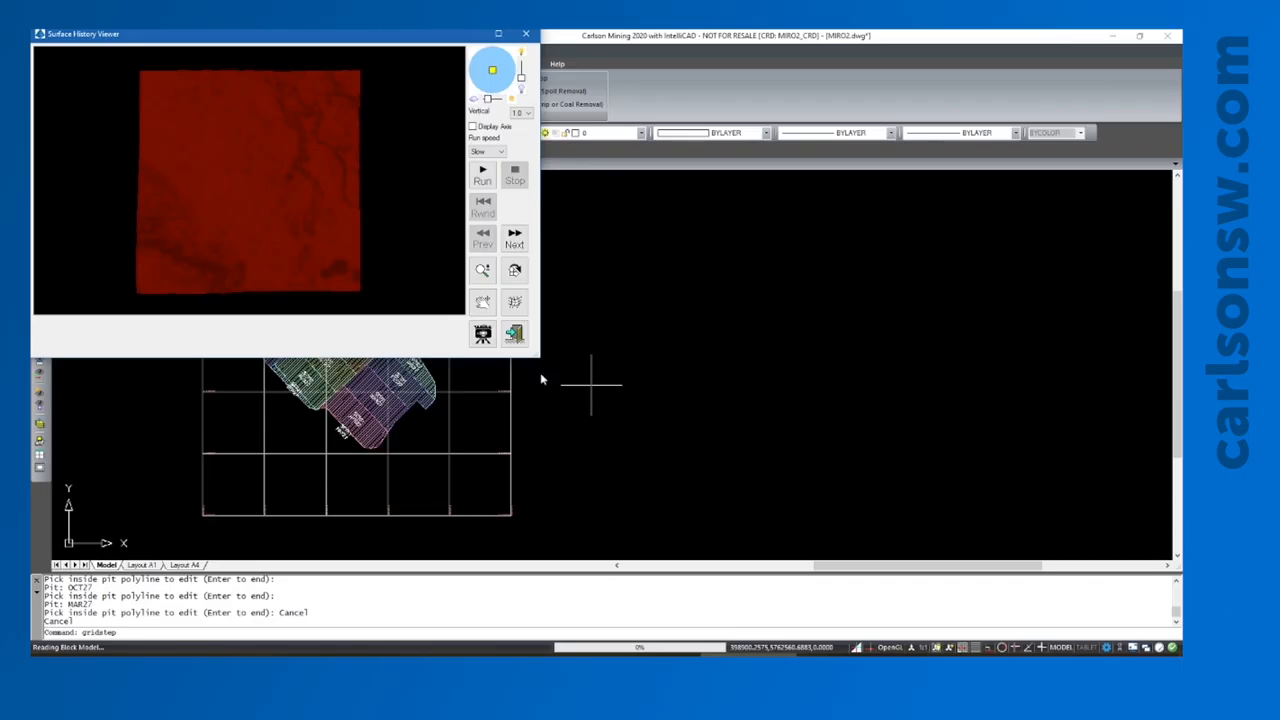
- Maximize the surface history viewer, tilt the terrain into an oblique 3D view, and run the mining progression animation at slow speed
left_click(498, 33)
left_click_drag(536, 378, 626, 422)
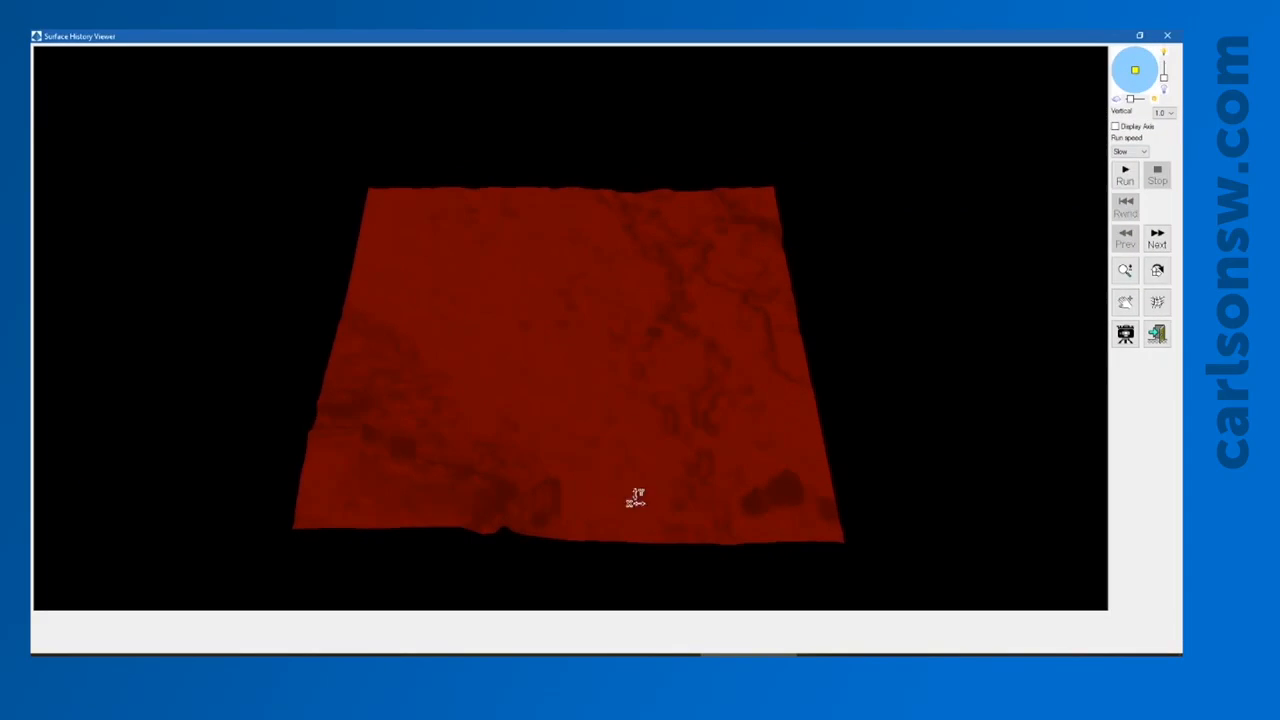
left_click_drag(646, 531, 580, 531)
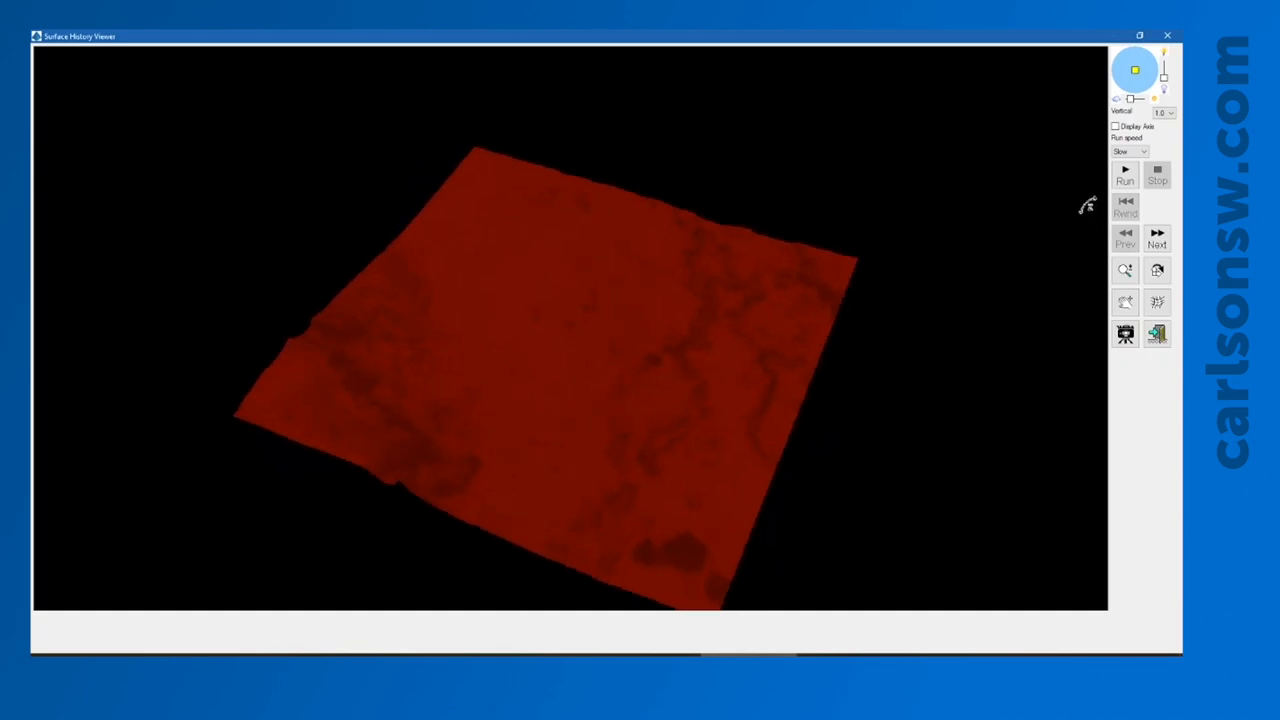
left_click(1126, 178)
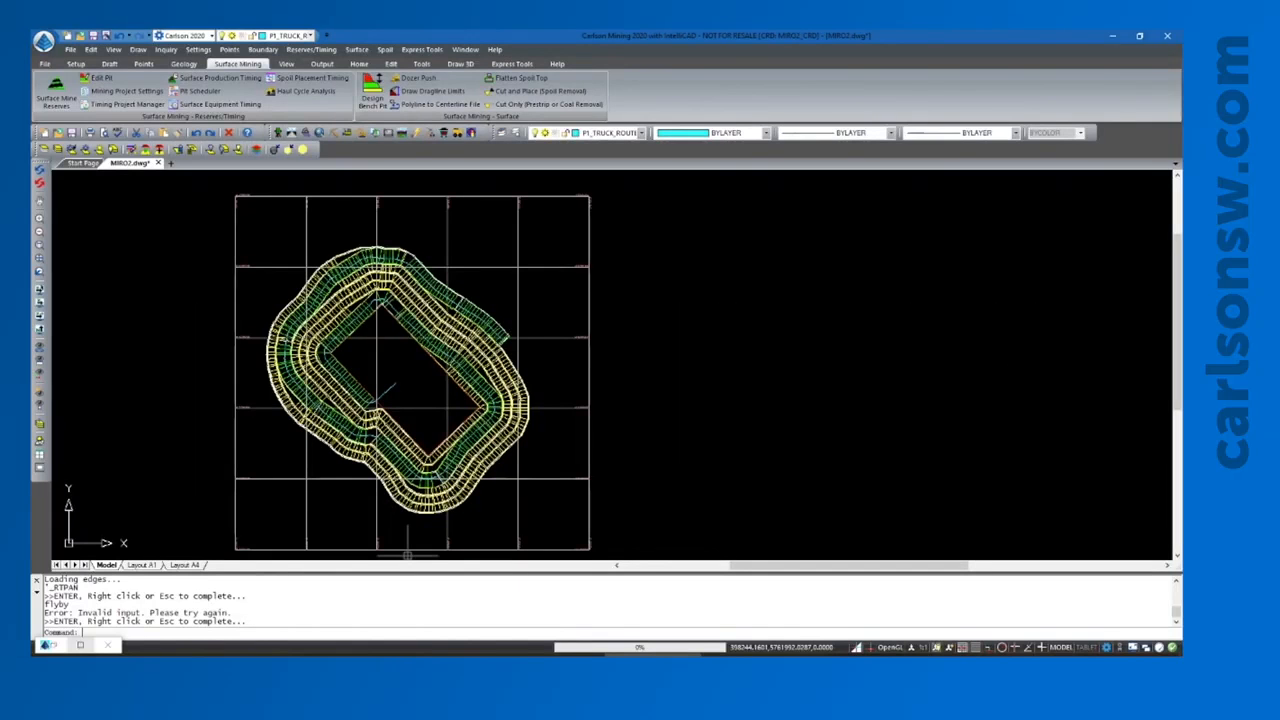
- Run a FLYBY 3D drive simulation over the P1.grd pit surface, following the truck route centerline from station 0.0
type("flyby")
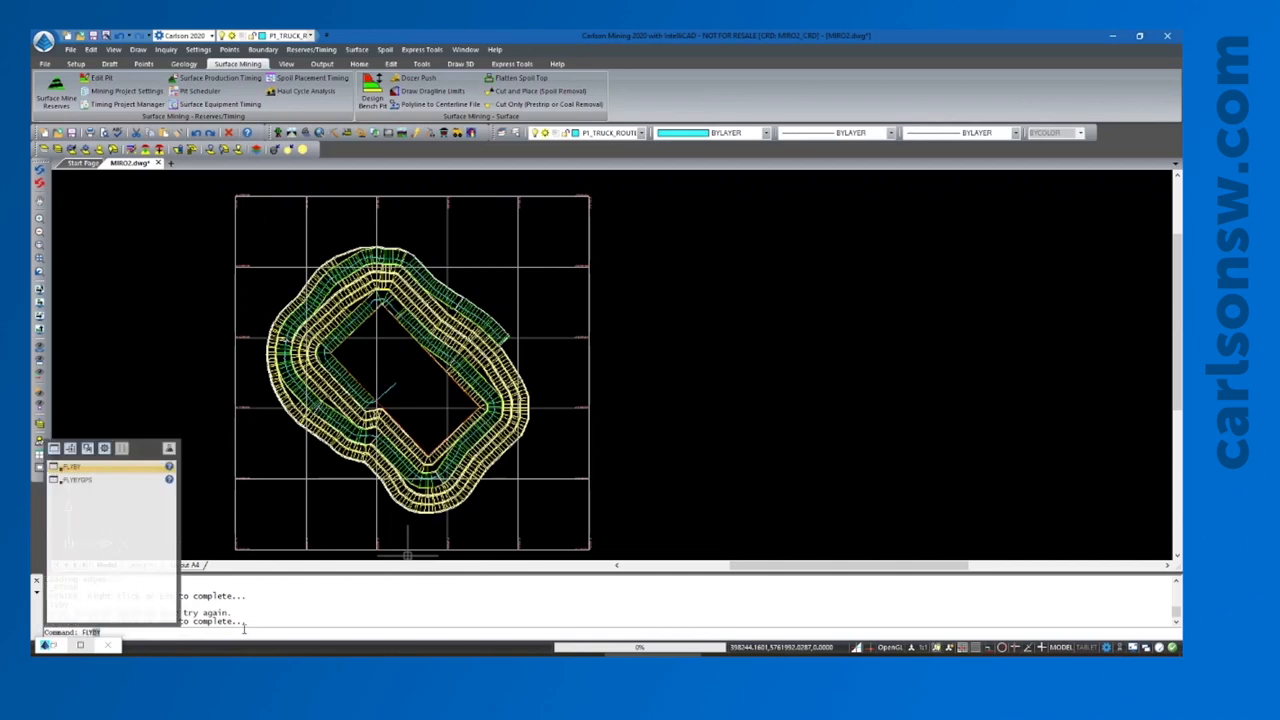
key("Return")
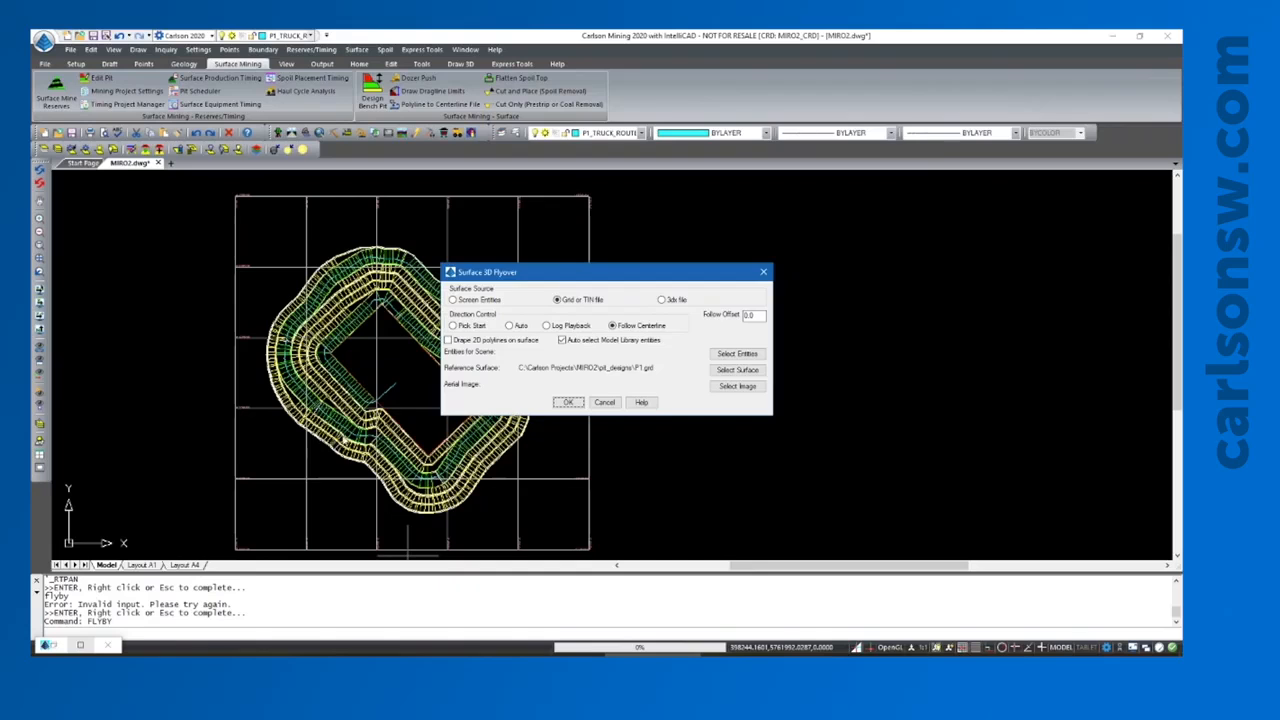
left_click(568, 402)
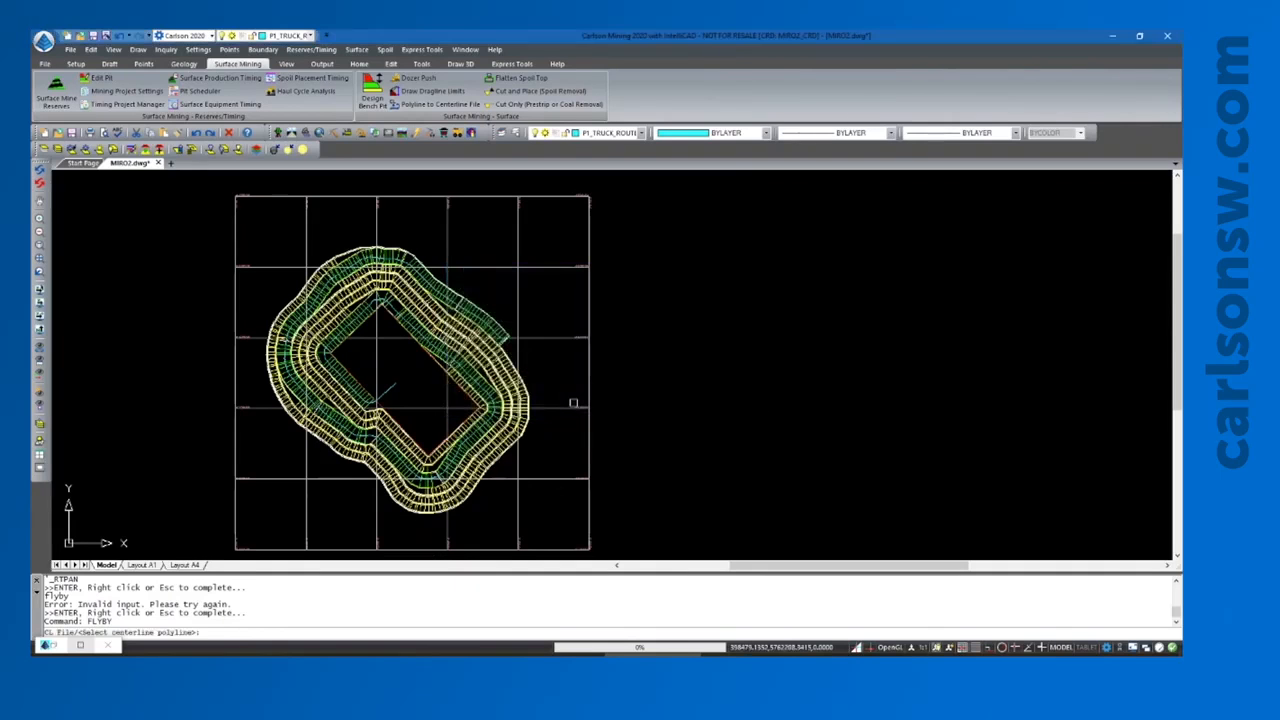
left_click(391, 389)
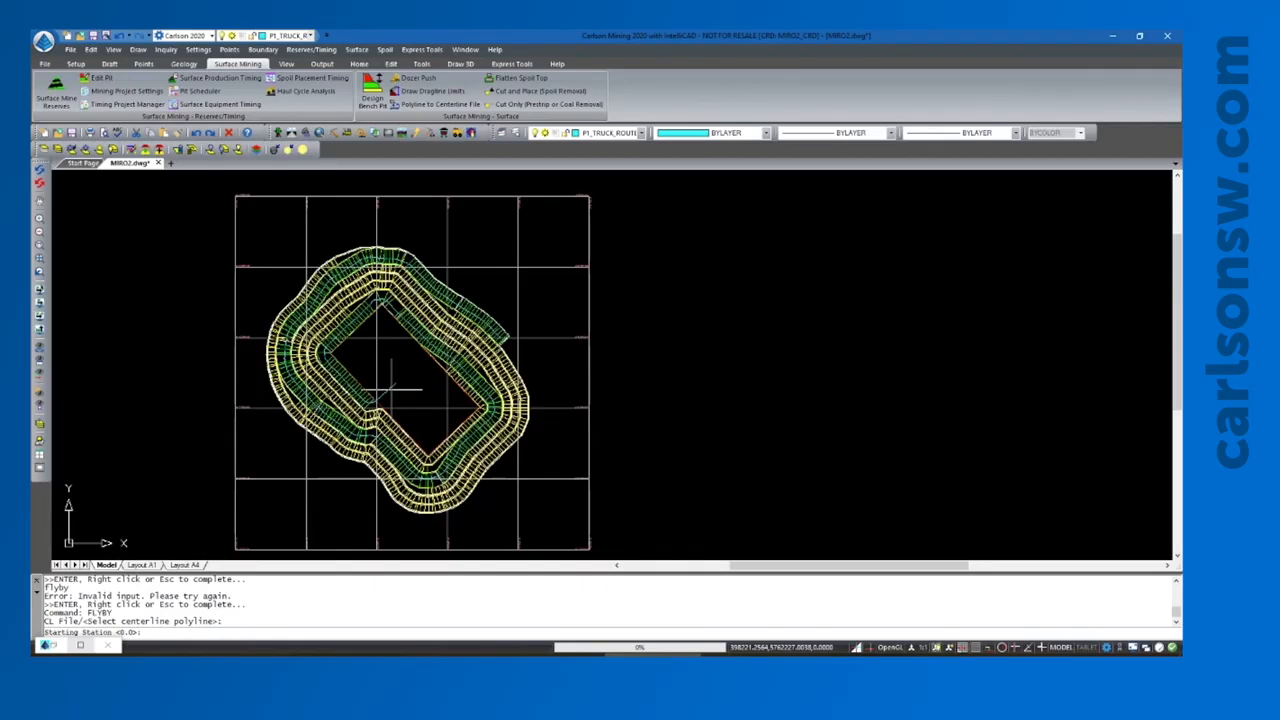
key("Return")
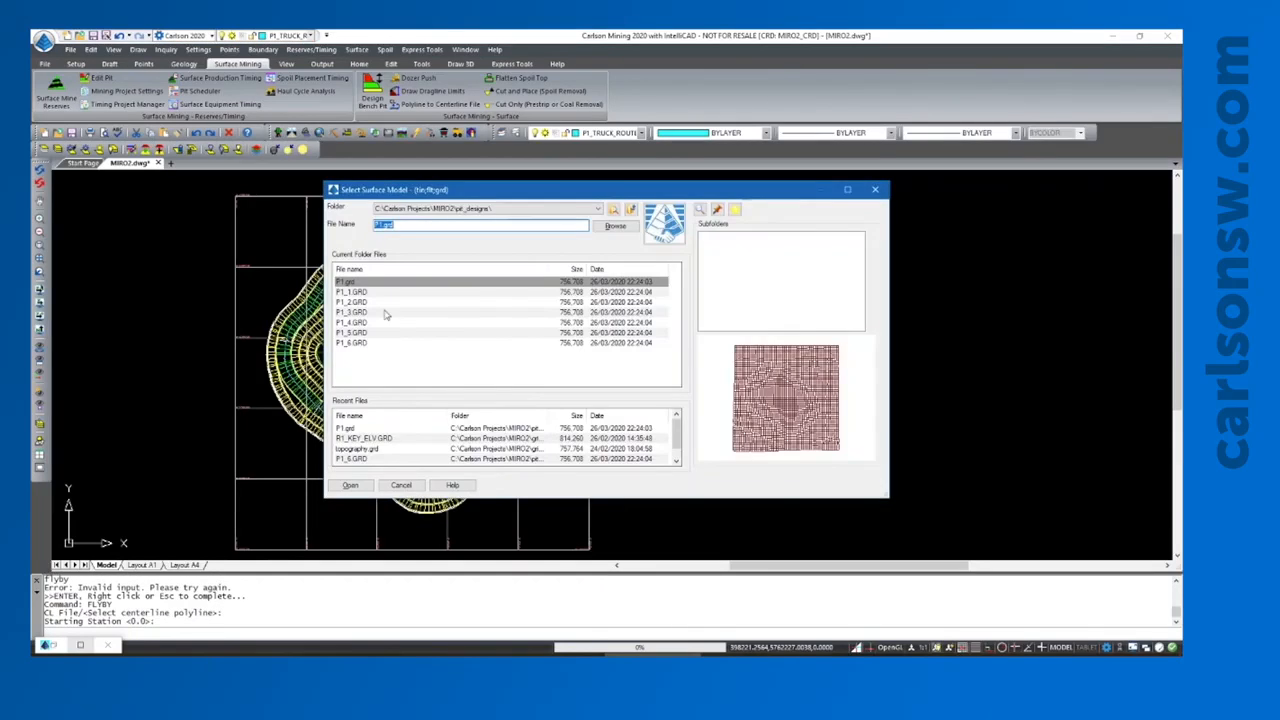
left_click(352, 485)
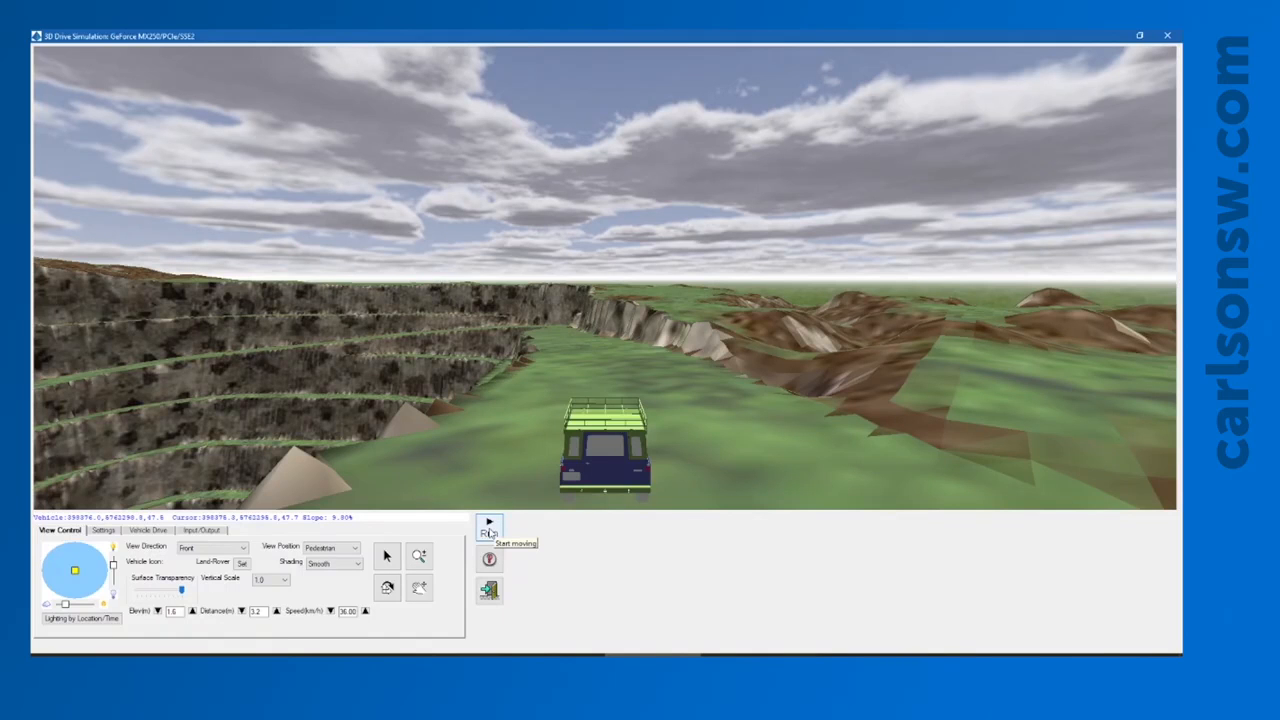
left_click(490, 530)
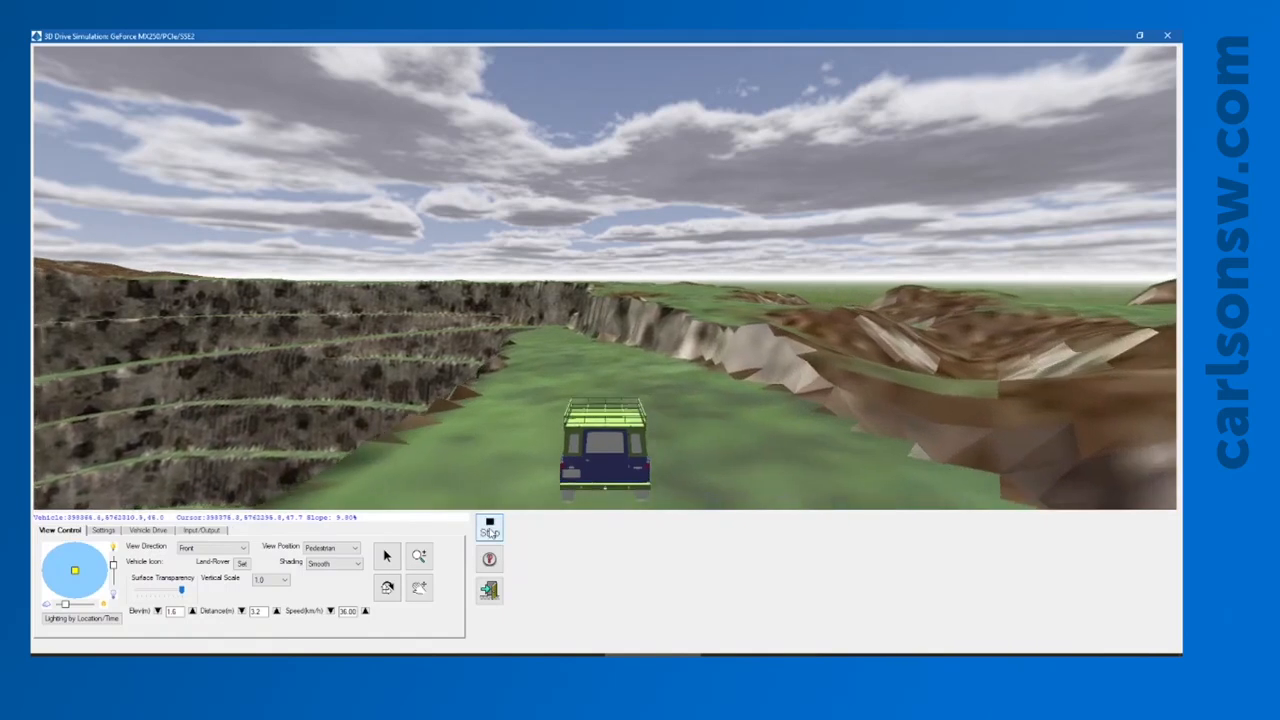